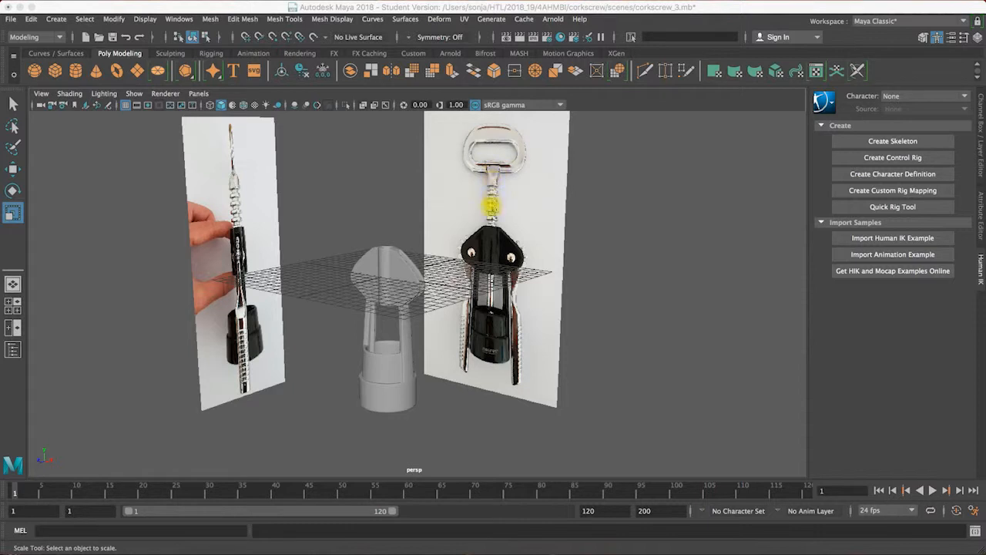
# Step: Create a polygon cylinder at the origin and stretch it in the front view to a Y scale of about 3.69
pyautogui.press('space')
pyautogui.press('space')
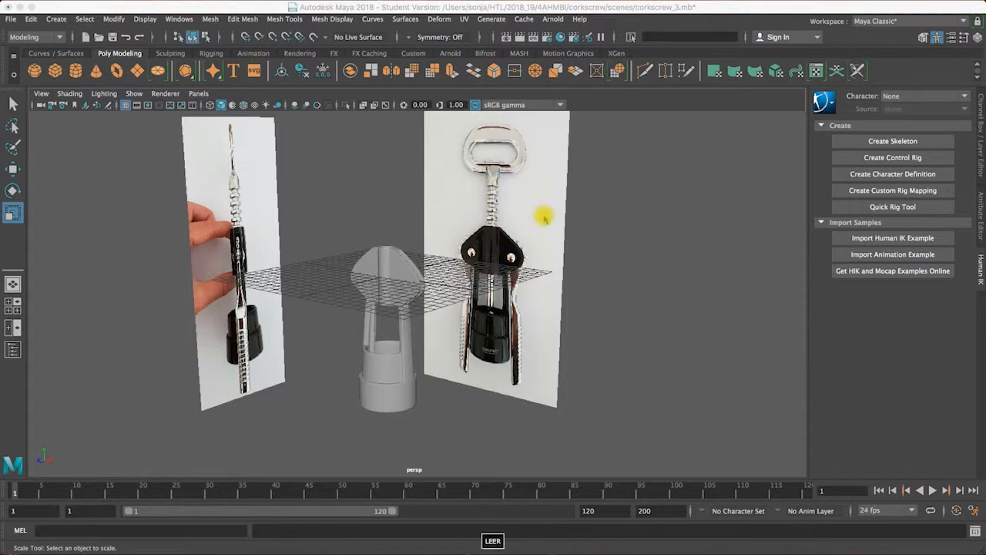
pyautogui.press('space')
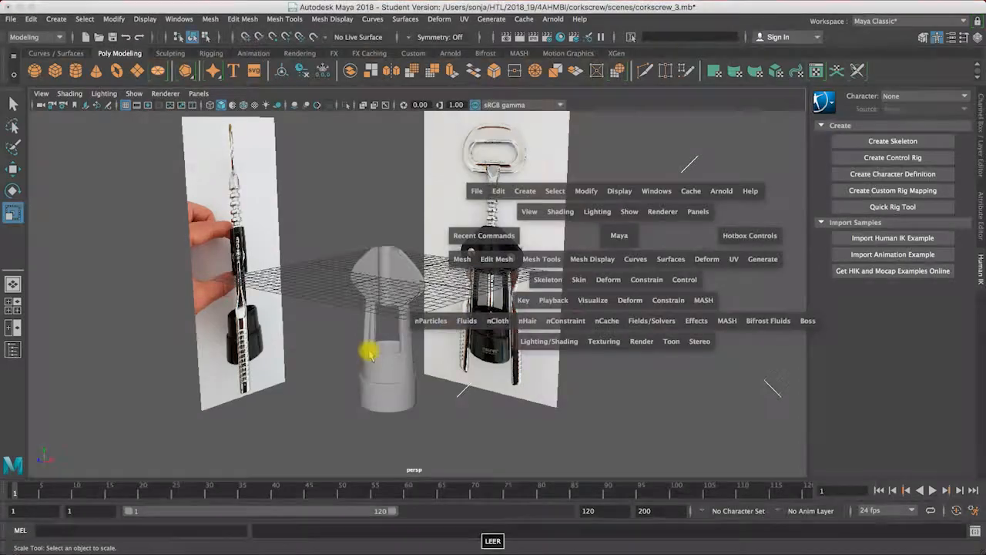
pyautogui.press('space')
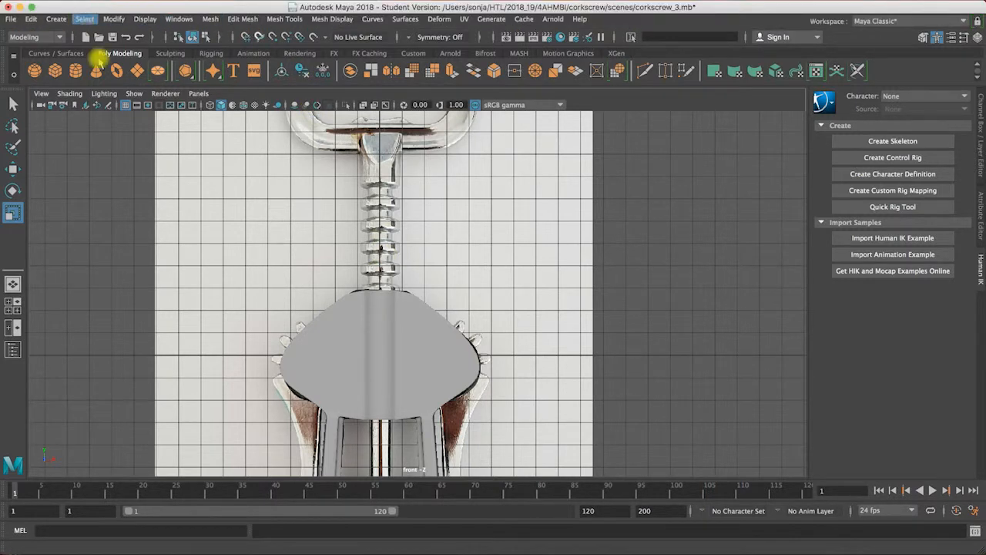
pyautogui.click(98, 81)
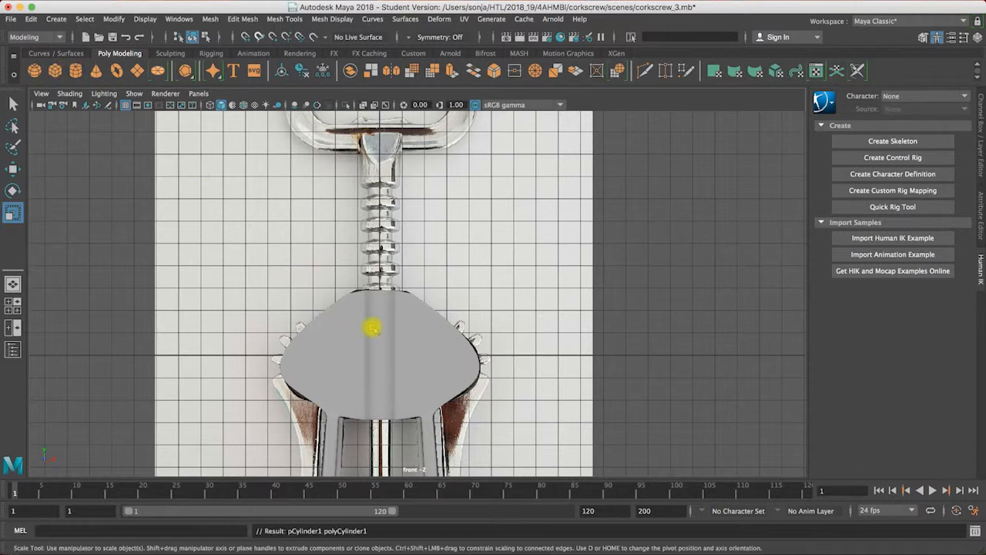
pyautogui.press('r')
pyautogui.press('space')
pyautogui.press('space')
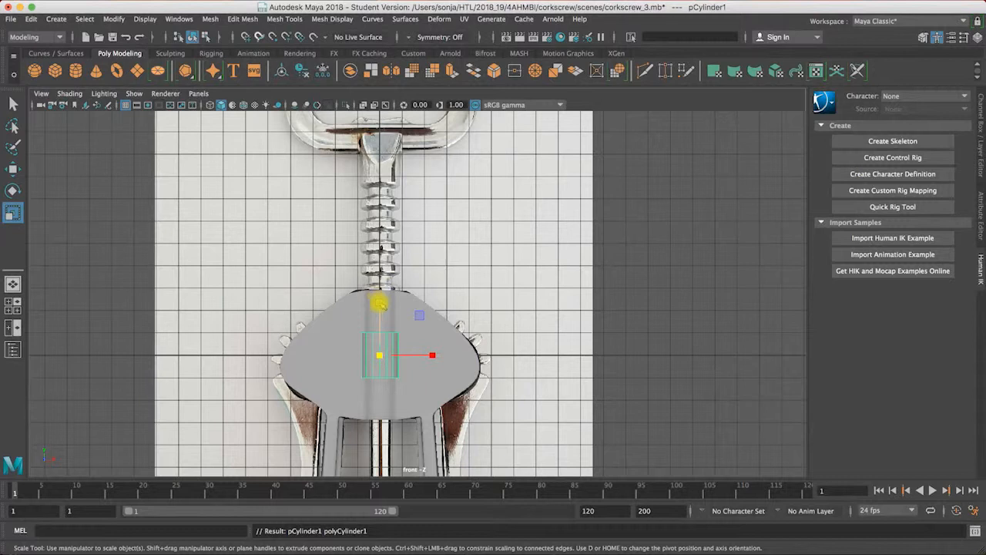
pyautogui.moveTo(379, 292); pyautogui.dragTo(387, 235)
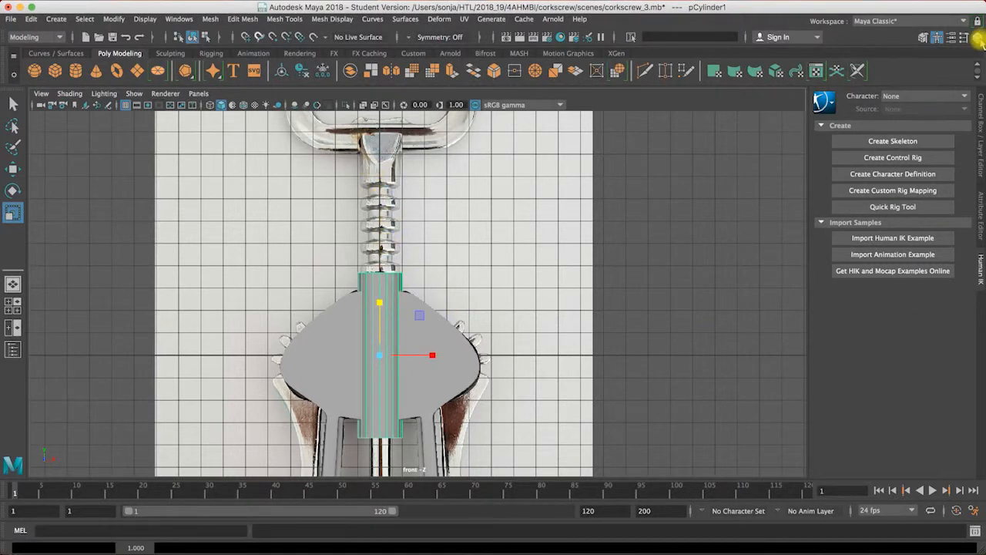
# Step: Set the cylinder's axis subdivisions to 10
pyautogui.click(978, 39)
pyautogui.click(840, 248)
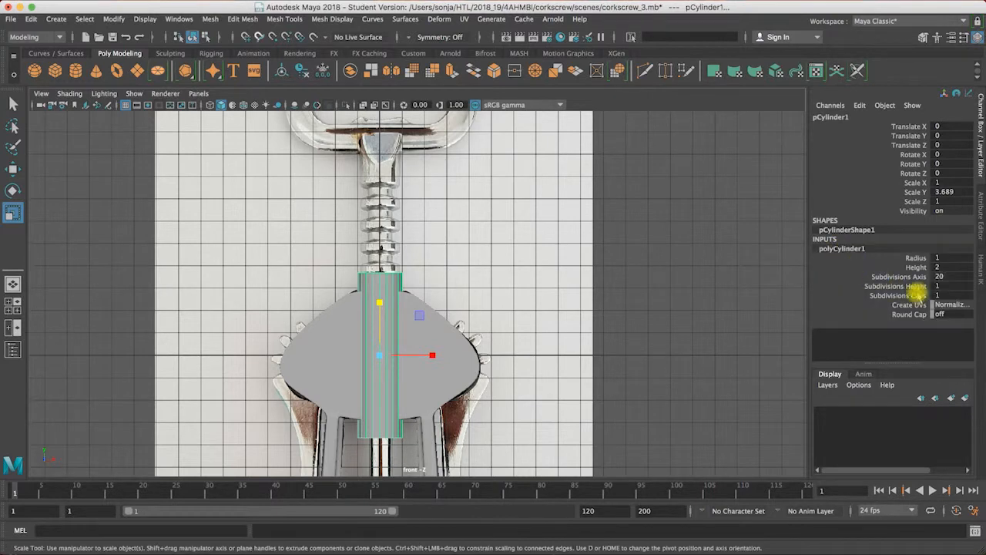
pyautogui.doubleClick(941, 276)
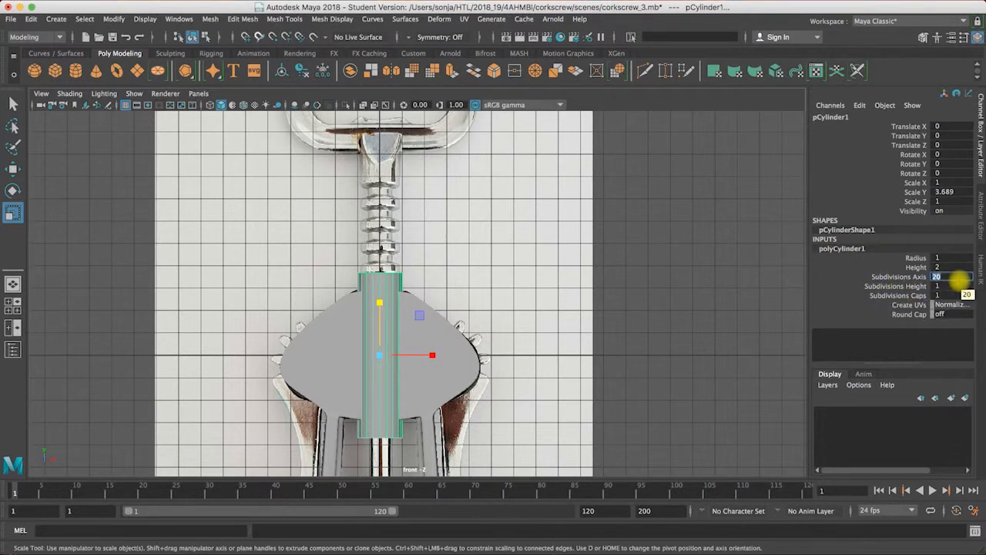
pyautogui.press('Return')
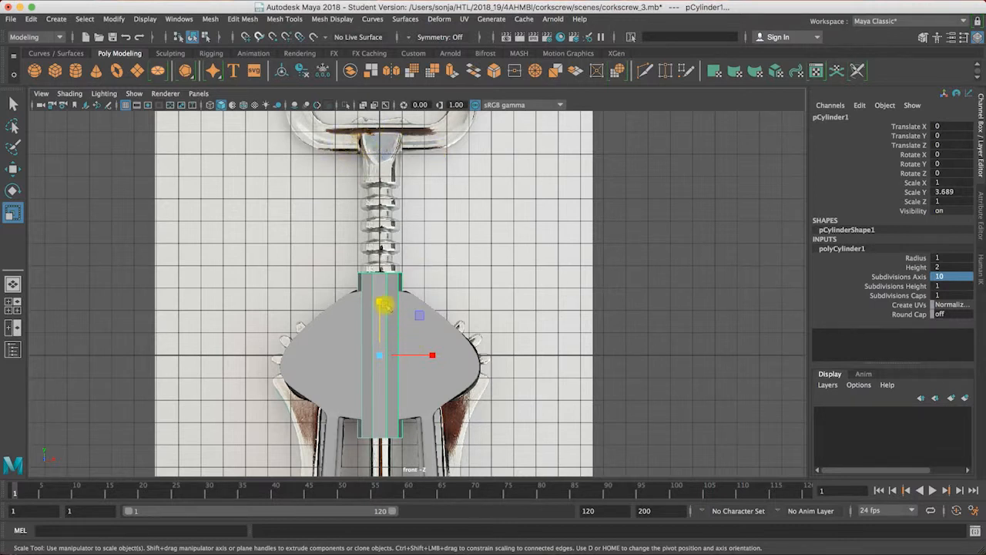
# Step: Raise the cylinder onto the reference's ribbed shaft and scale it to about 0.51 in X and Z to match the shaft's width
pyautogui.press('w')
pyautogui.moveTo(380, 301); pyautogui.dragTo(381, 213)
pyautogui.press('r')
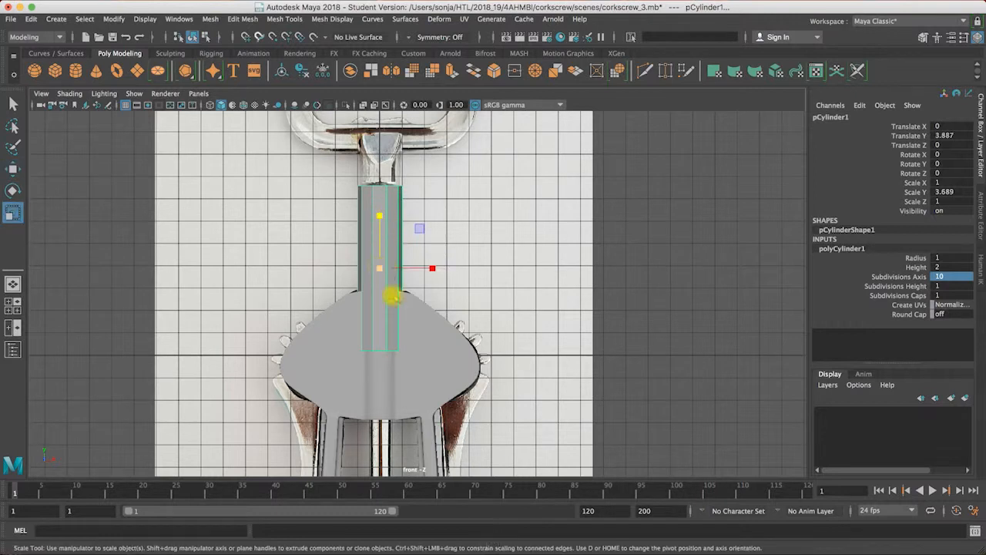
pyautogui.moveTo(378, 270); pyautogui.dragTo(337, 287)
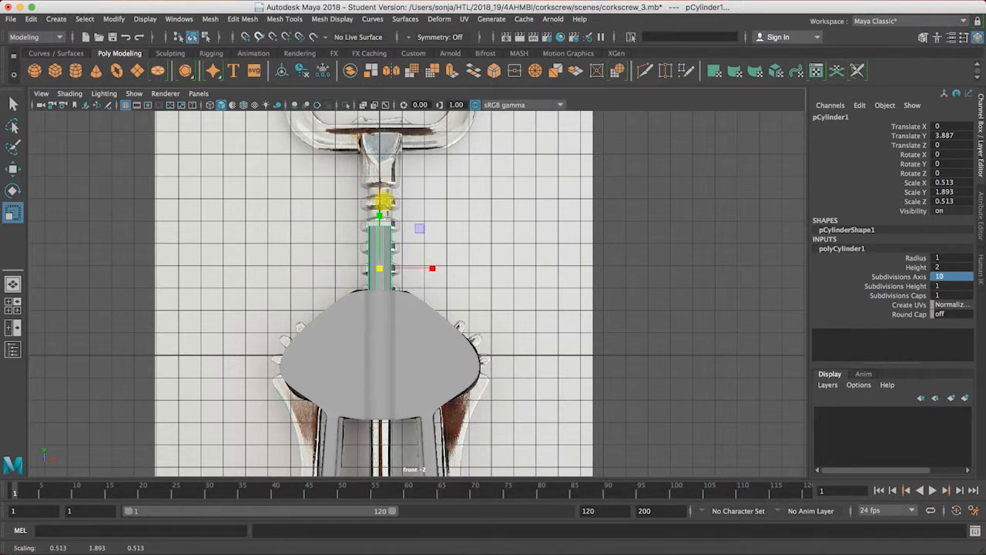
# Step: Lengthen the cylinder to a Y scale of about 5.8 and lower it so it runs through the body
pyautogui.moveTo(379, 215); pyautogui.dragTo(373, 157)
pyautogui.press('w')
pyautogui.moveTo(378, 212); pyautogui.dragTo(379, 322)
pyautogui.moveTo(382, 235); pyautogui.dragTo(379, 268)
pyautogui.press('r')
pyautogui.press('w')
pyautogui.keyDown('alt'); pyautogui.moveTo(447, 286); pyautogui.dragTo(444, 221, button='middle'); pyautogui.keyUp('alt')
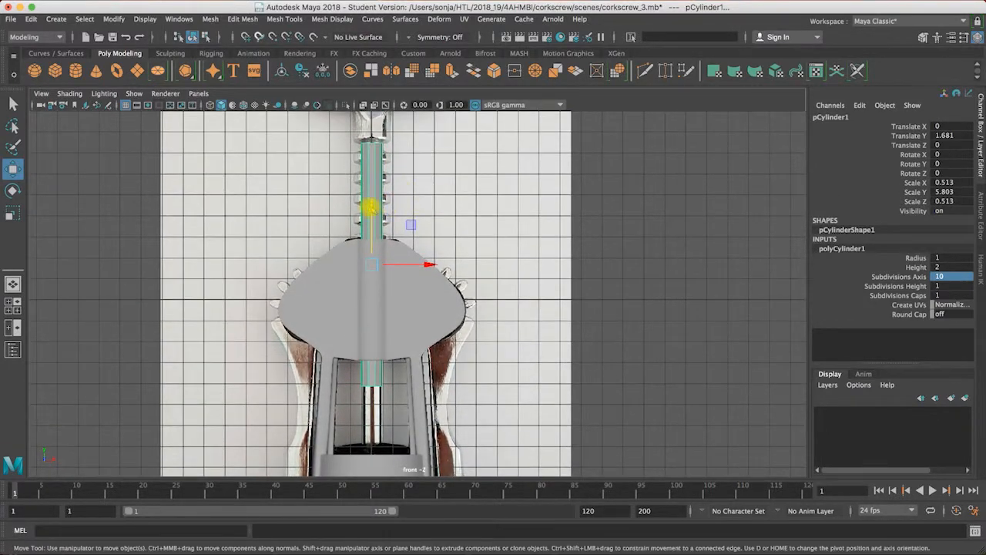
# Step: Raise the cylinder to a Y position of about 2.38 so its upper end reaches into the handle's neck
pyautogui.click(370, 206)
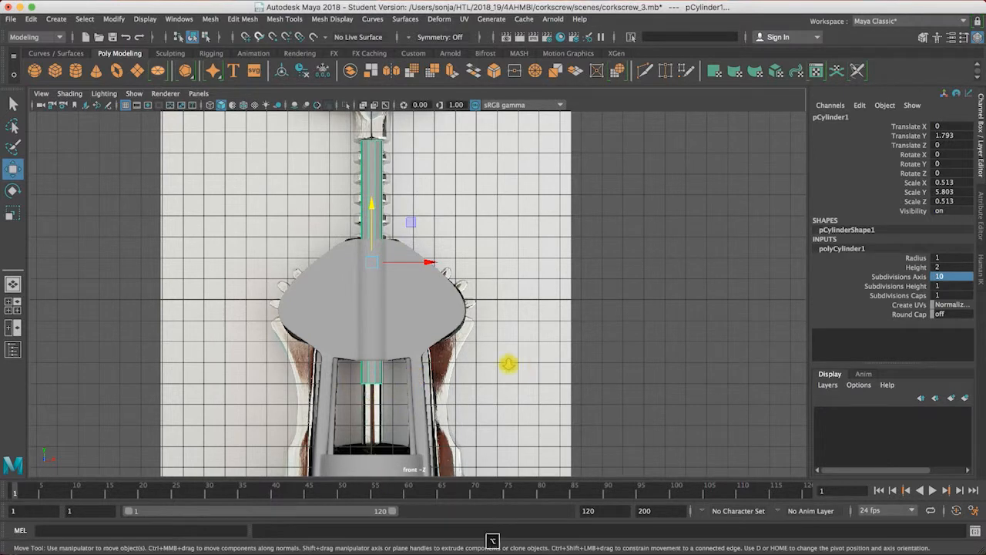
pyautogui.keyDown('alt'); pyautogui.moveTo(508, 363); pyautogui.dragTo(460, 275, button='right'); pyautogui.keyUp('alt')
pyautogui.keyDown('alt'); pyautogui.moveTo(460, 275); pyautogui.dragTo(460, 174); pyautogui.keyUp('alt')
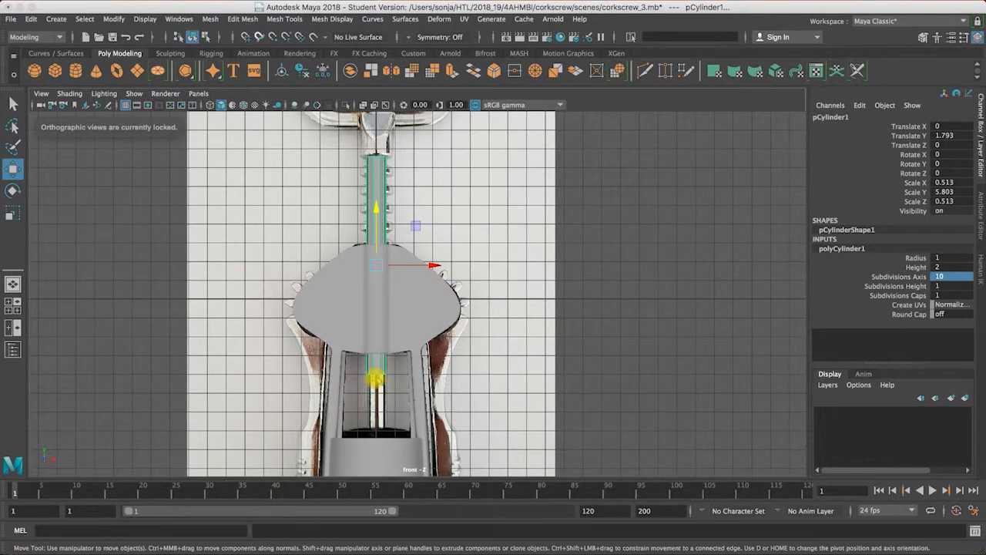
pyautogui.keyDown('alt'); pyautogui.moveTo(420, 241); pyautogui.dragTo(508, 272, button='right'); pyautogui.keyUp('alt')
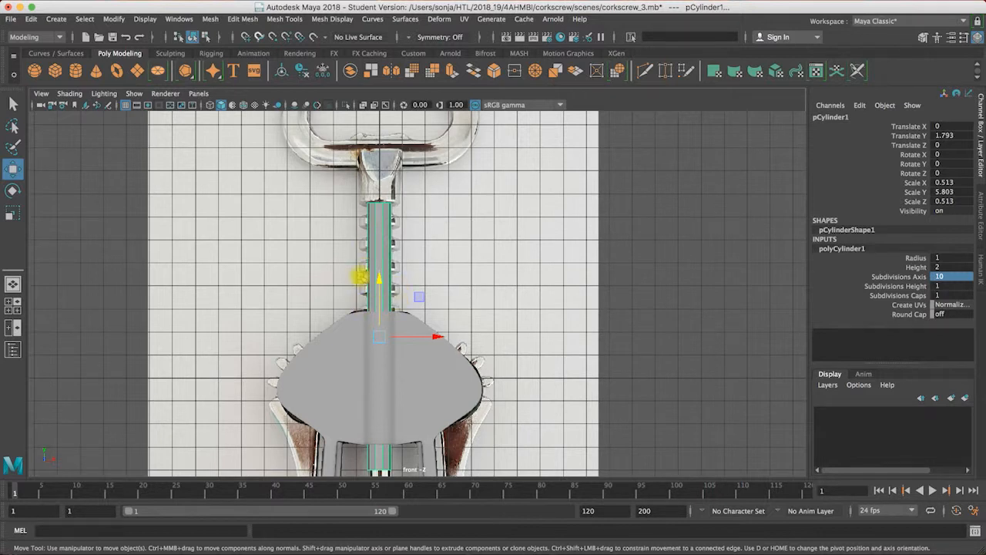
pyautogui.moveTo(376, 279); pyautogui.dragTo(376, 266)
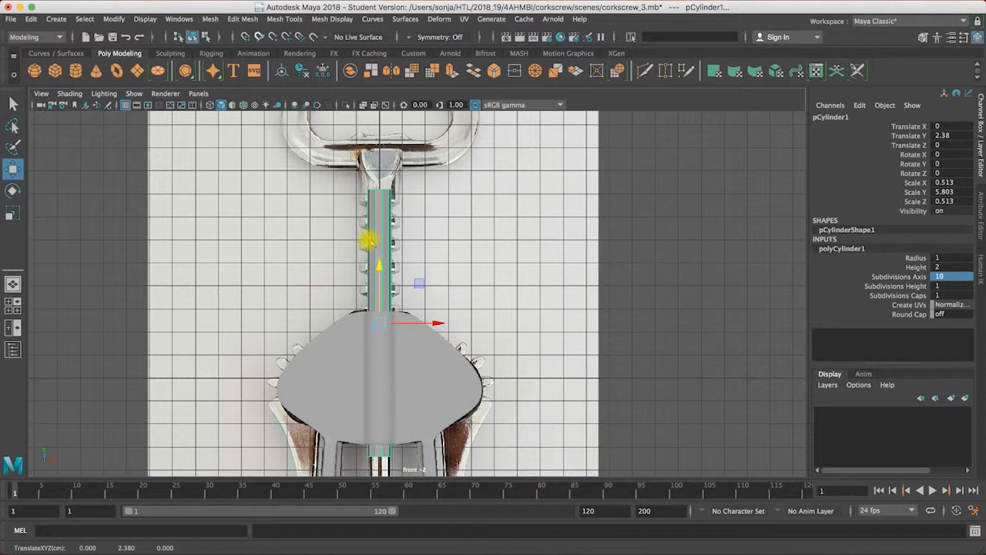
# Step: Insert one edge loop near the cylinder's upper end and another inside the section hidden by the body
pyautogui.click(295, 20)
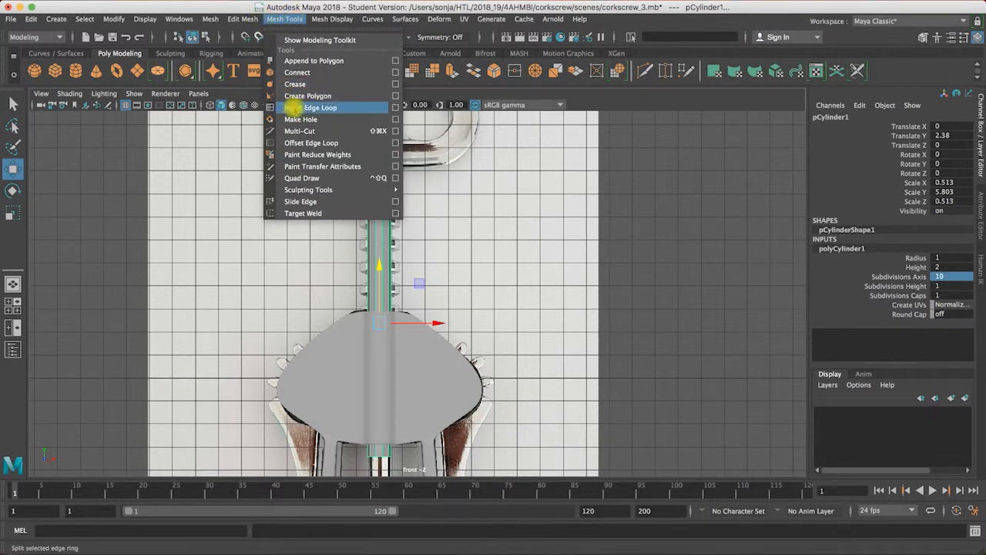
pyautogui.click(299, 107)
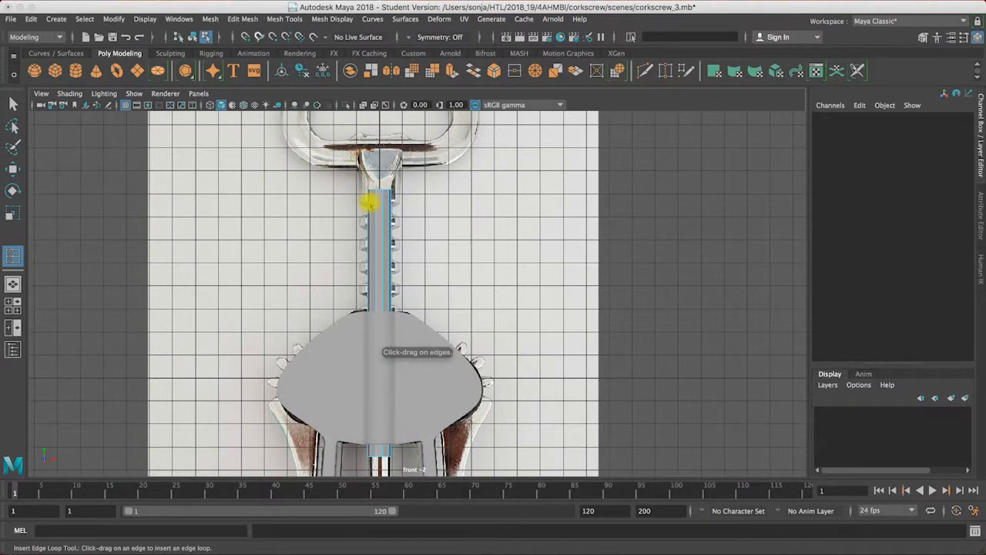
pyautogui.click(371, 205)
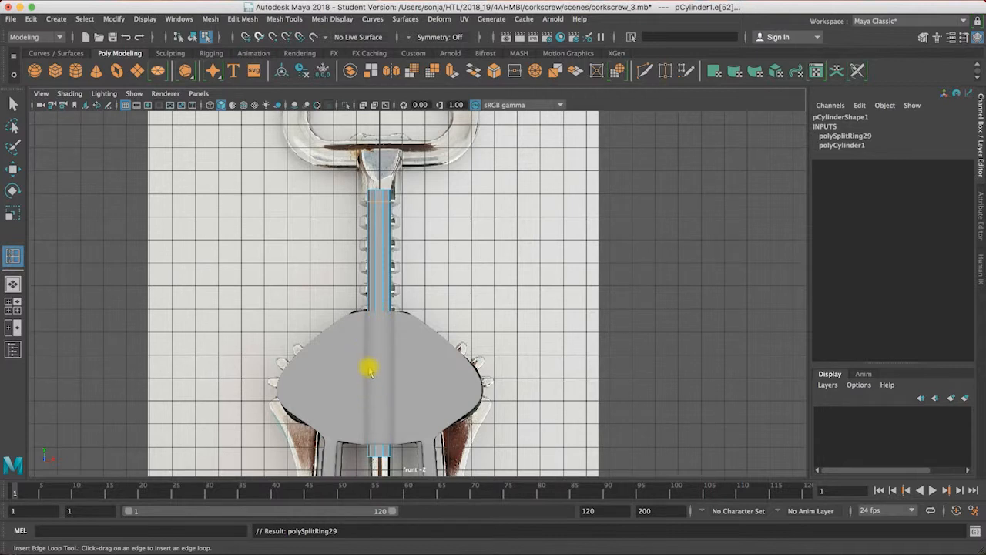
pyautogui.moveTo(369, 353); pyautogui.dragTo(369, 347)
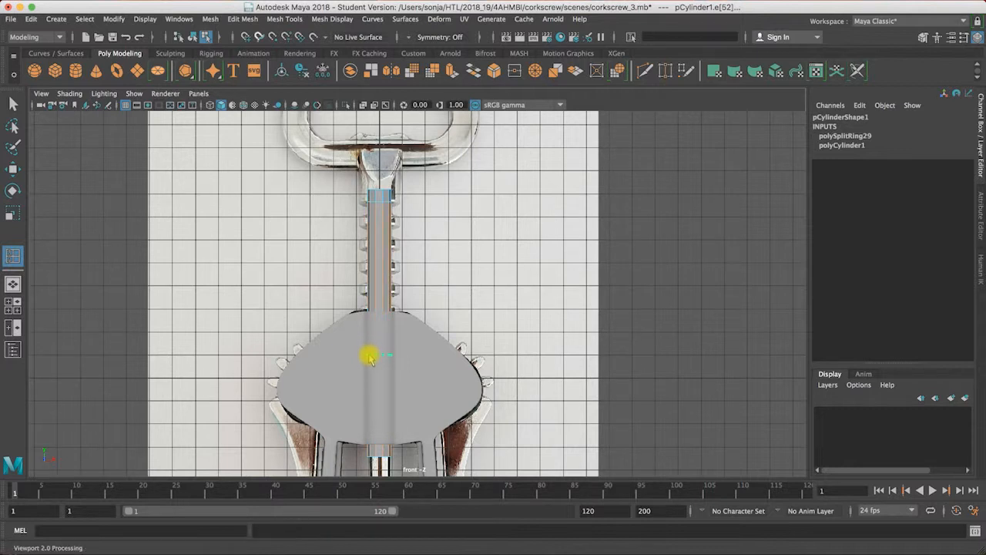
pyautogui.moveTo(371, 371); pyautogui.dragTo(374, 383)
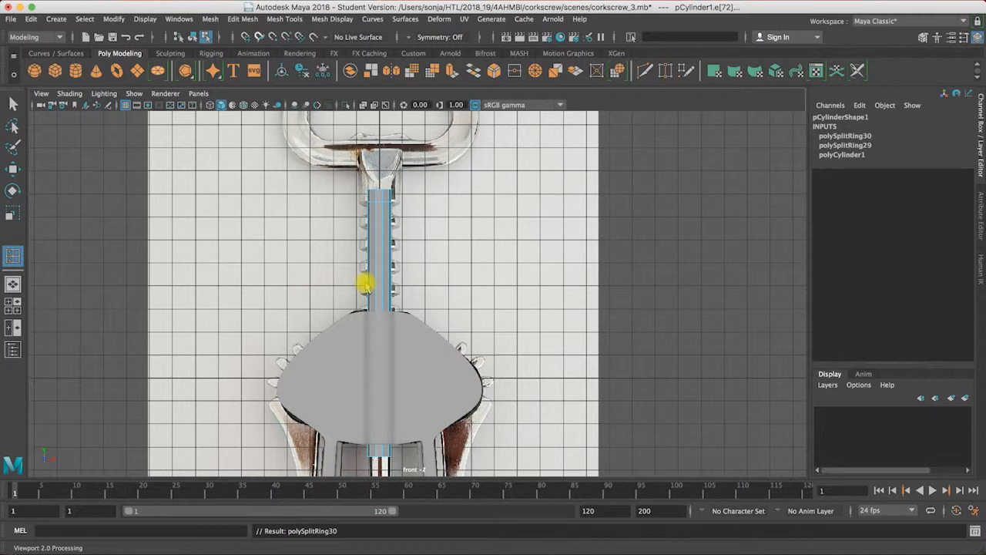
# Step: Switch the Insert Edge Loop tool to multiple edge loops
pyautogui.click(252, 20)
pyautogui.moveTo(277, 24)
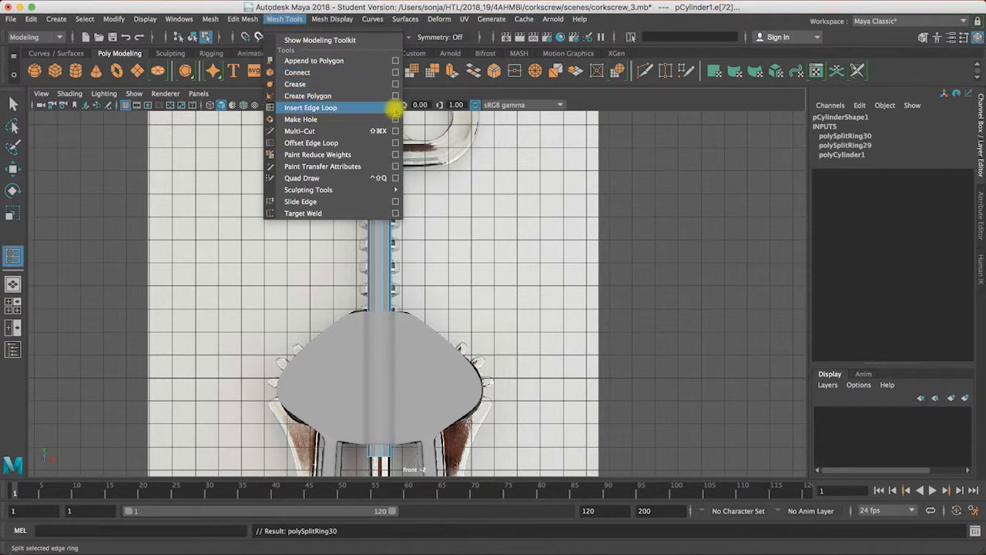
pyautogui.click(394, 108)
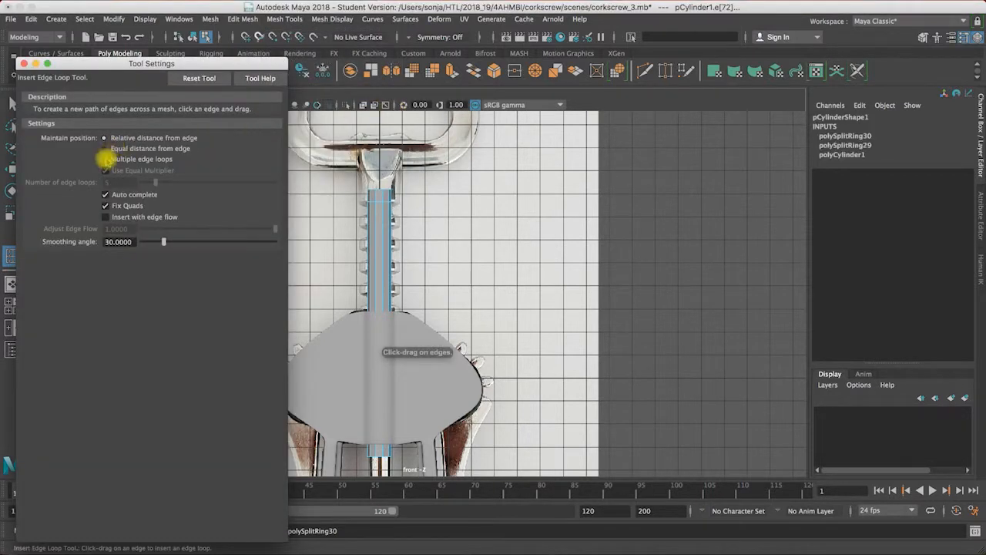
pyautogui.click(104, 159)
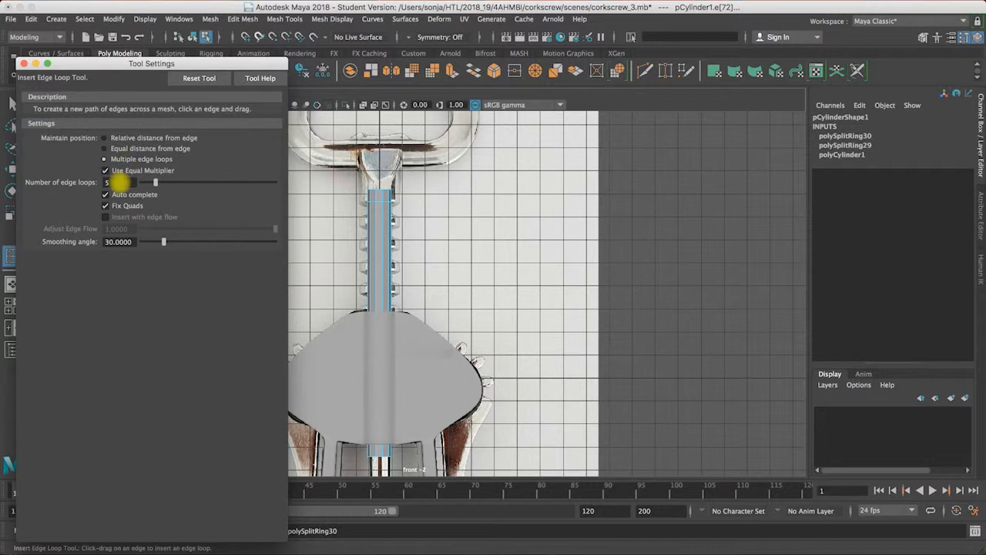
# Step: Try to insert 16 evenly spaced edge loops between the cylinder's two existing loops, and undo the insertion
pyautogui.doubleClick(116, 182)
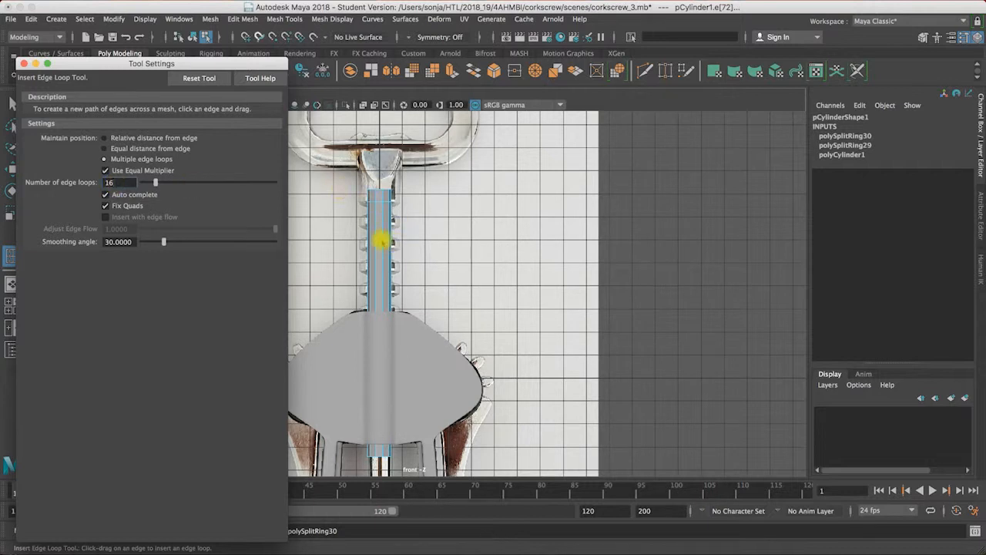
pyautogui.click(369, 237)
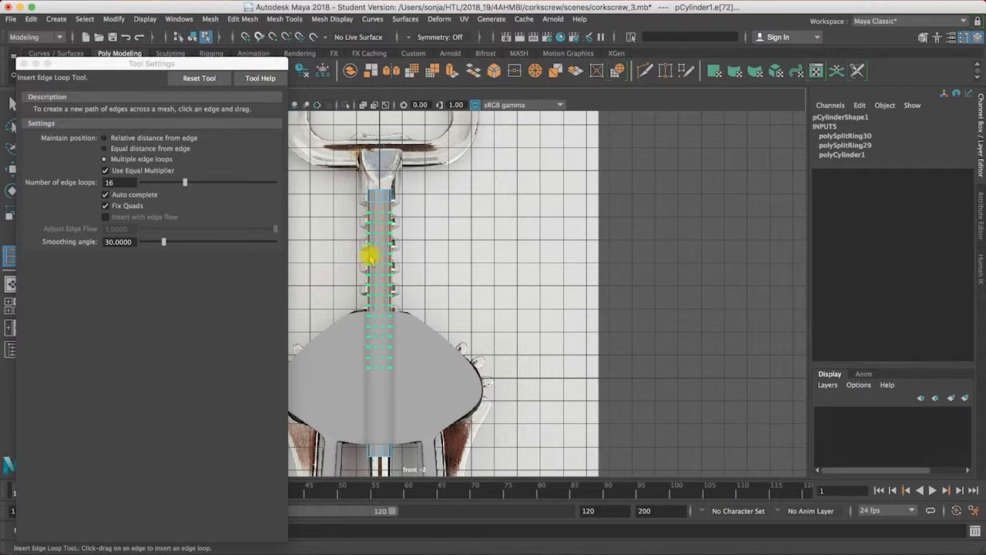
pyautogui.moveTo(370, 260); pyautogui.dragTo(371, 259)
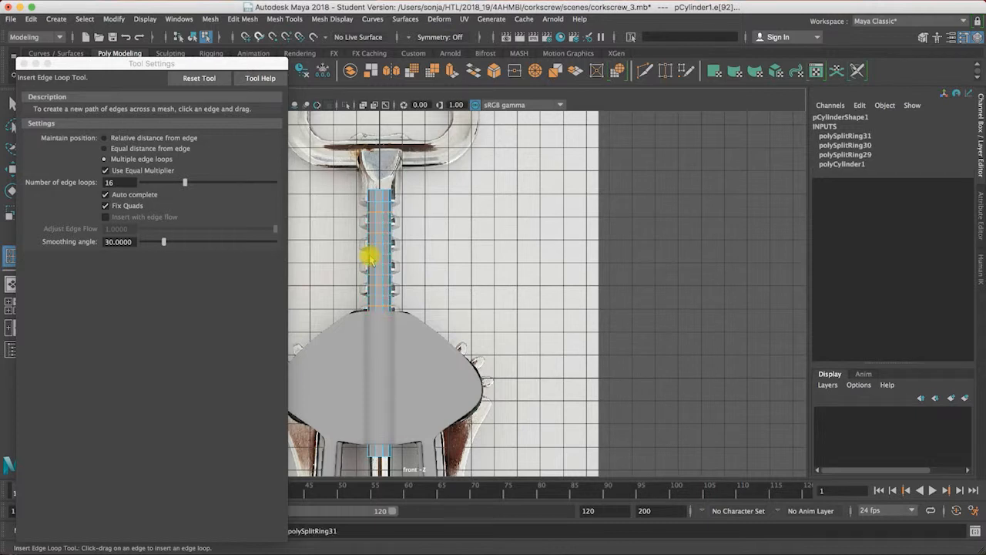
pyautogui.hotkey('ctrl', 'z')
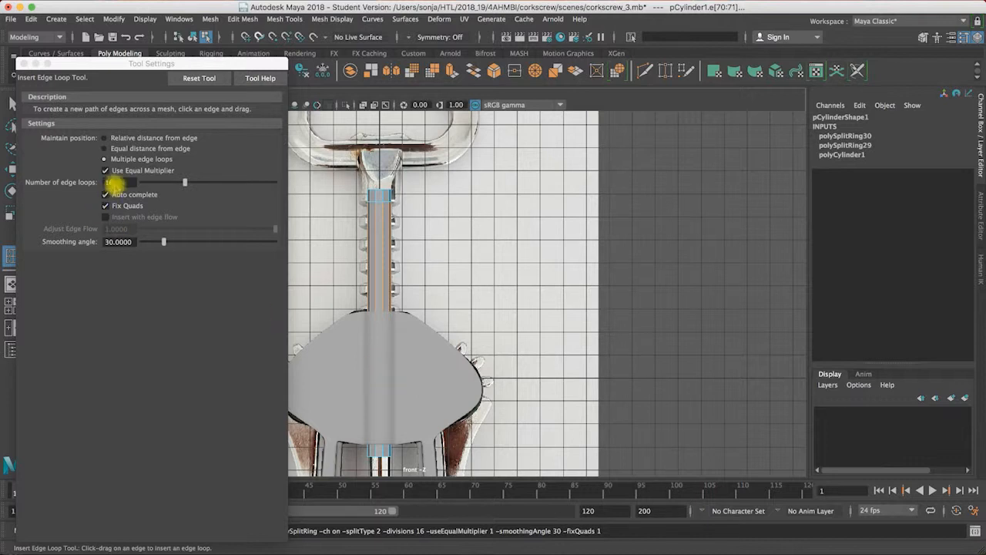
# Step: Insert 14 evenly spaced edge loops between the cylinder's two existing loops and close the tool settings
pyautogui.click(108, 183)
pyautogui.write('14')
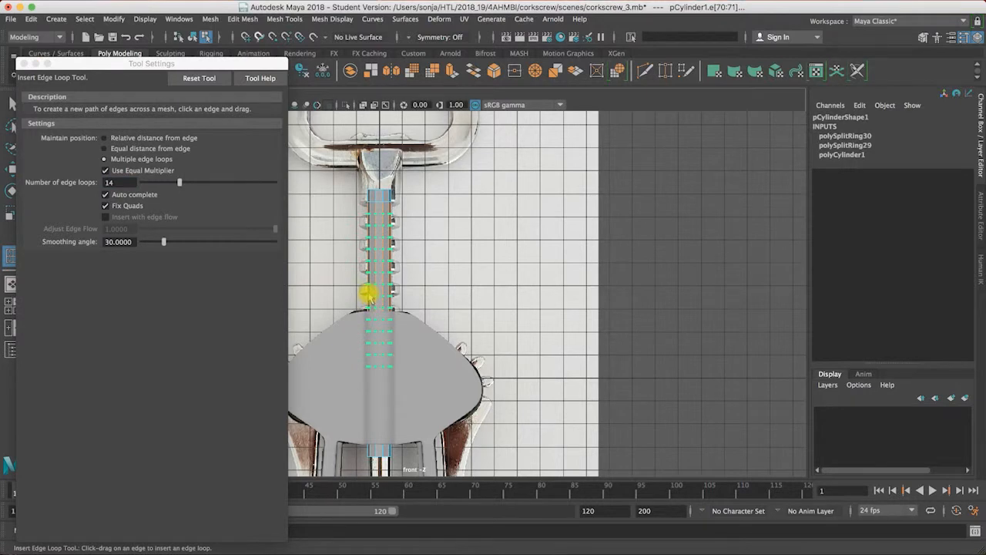
pyautogui.click(369, 295)
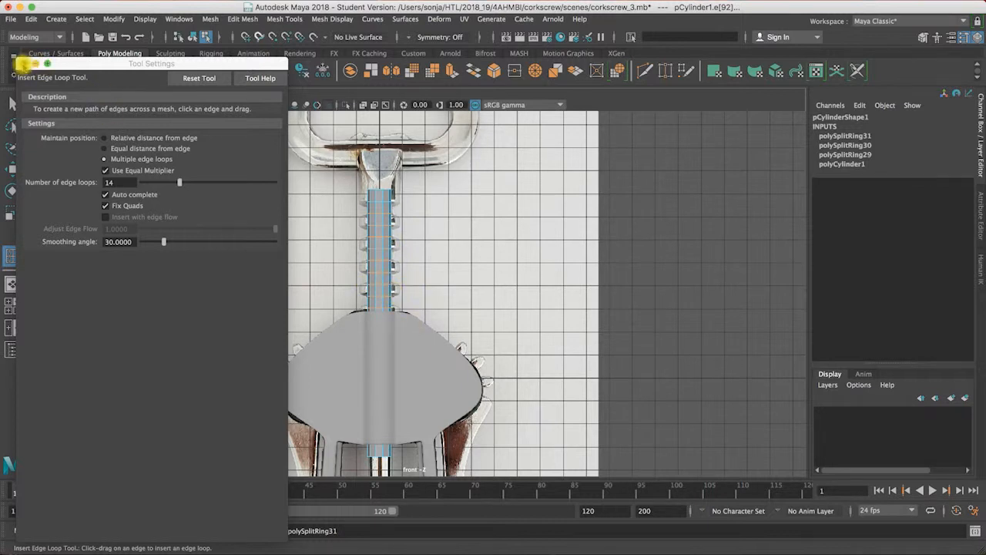
pyautogui.click(22, 63)
# Step: In the perspective view, insert 14 more edge loops within the narrow shaft segment just below the topmost loop
pyautogui.press('space')
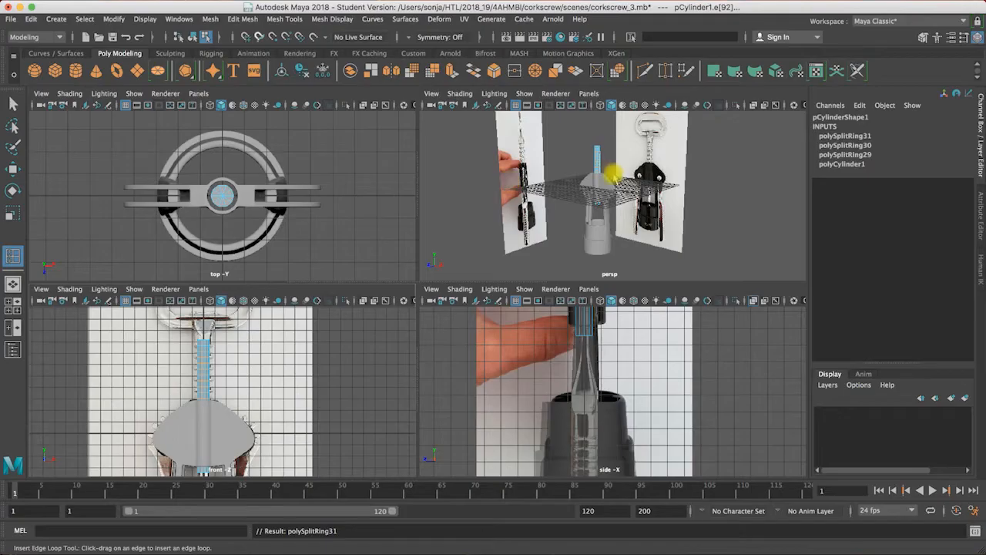
pyautogui.press('space')
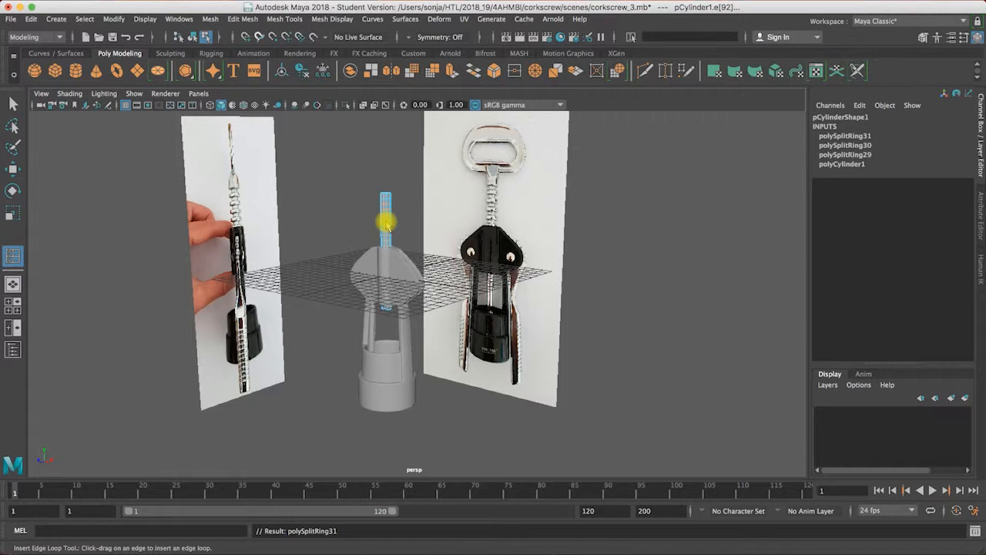
pyautogui.keyDown('alt'); pyautogui.moveTo(419, 220); pyautogui.dragTo(713, 227, button='right'); pyautogui.keyUp('alt')
pyautogui.keyDown('alt'); pyautogui.moveTo(549, 259); pyautogui.dragTo(472, 197); pyautogui.keyUp('alt')
pyautogui.keyDown('alt'); pyautogui.moveTo(469, 224); pyautogui.dragTo(295, 339, button='middle'); pyautogui.keyUp('alt')
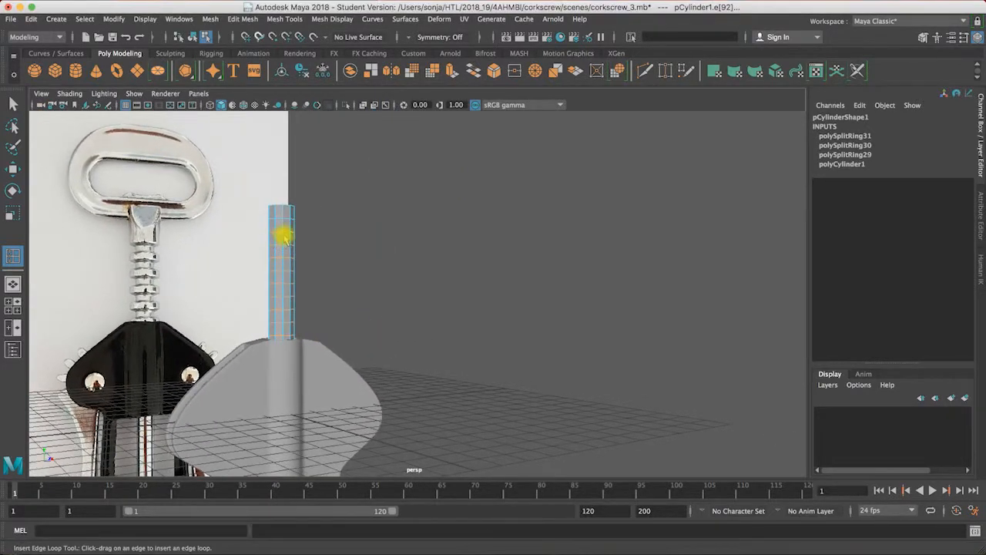
pyautogui.moveTo(284, 237)
pyautogui.mouseDown(button='right')
pyautogui.moveTo(284, 255)
pyautogui.moveTo(278, 238)
pyautogui.mouseUp(button='right')
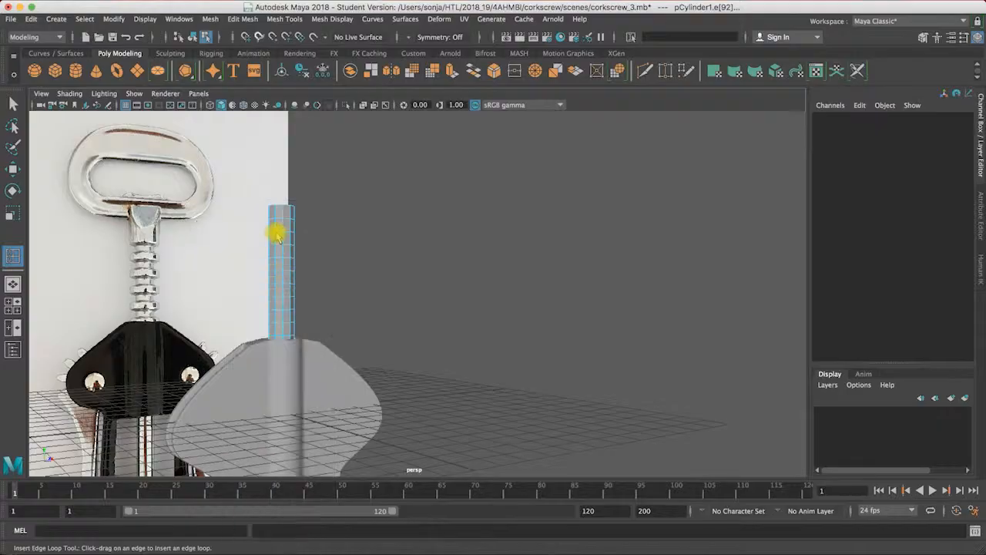
pyautogui.click(281, 229)
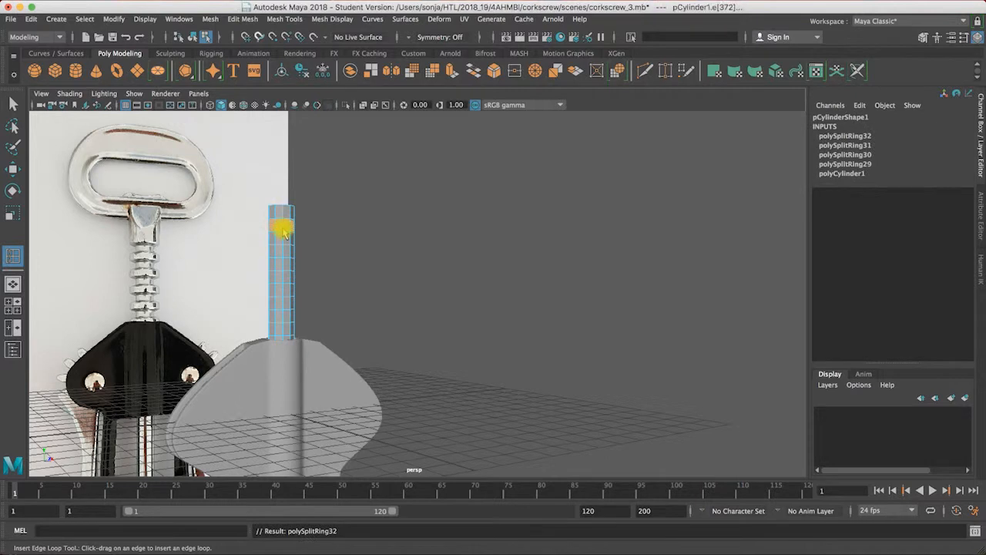
# Step: Undo the last insertion of 14 edge loops and select a face near the top of the shaft cylinder
pyautogui.hotkey('ctrl', 'z')
pyautogui.click(13, 104)
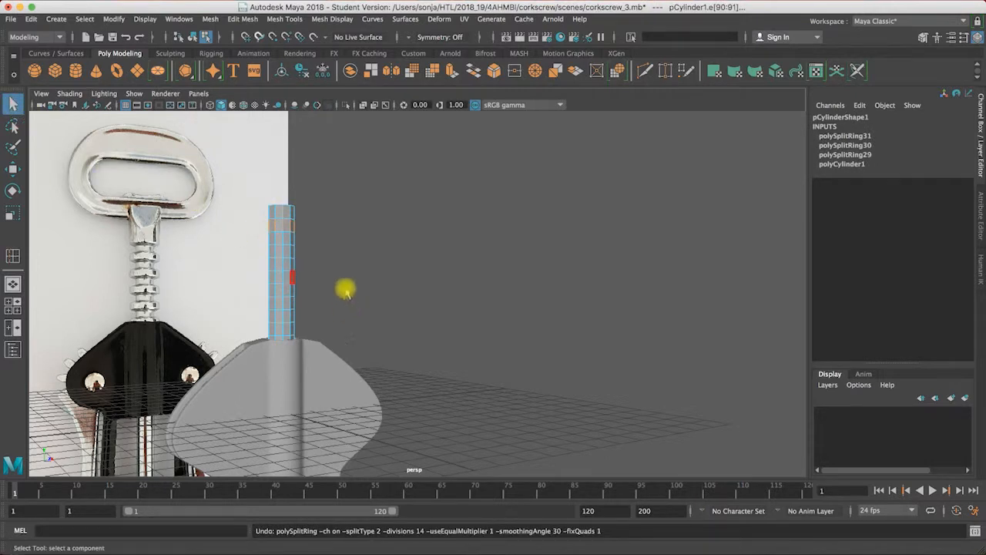
pyautogui.keyDown('alt'); pyautogui.moveTo(377, 280); pyautogui.dragTo(284, 243); pyautogui.keyUp('alt')
pyautogui.moveTo(276, 231); pyautogui.dragTo(282, 236, button='right')
pyautogui.click(282, 236)
# Step: In the front view, select every second row of faces along the exposed part of the shaft to match the reference ribs
pyautogui.press('space')
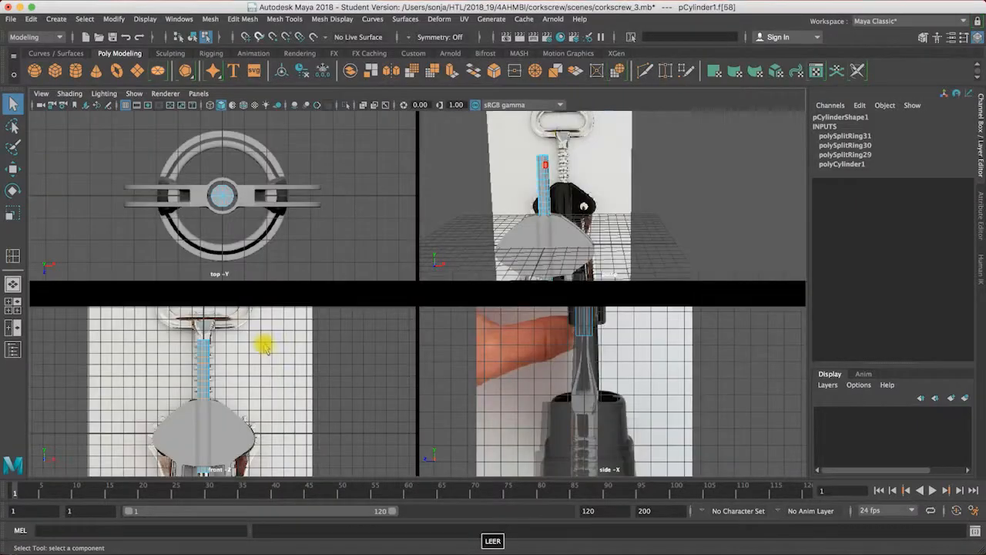
pyautogui.keyDown('alt'); pyautogui.moveTo(348, 355); pyautogui.dragTo(373, 356, button='right'); pyautogui.keyUp('alt')
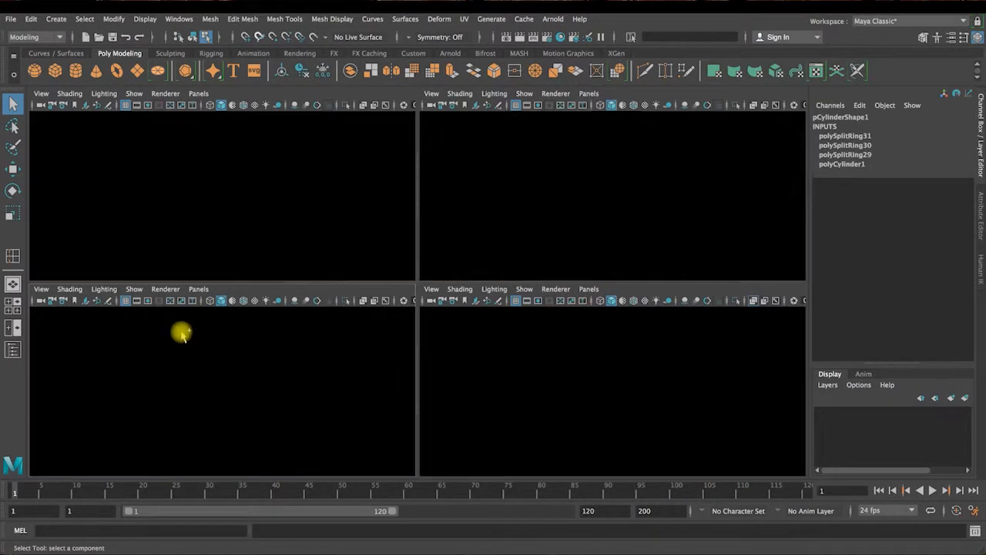
pyautogui.keyDown('shift'); pyautogui.moveTo(181, 334); pyautogui.dragTo(218, 355); pyautogui.keyUp('shift')
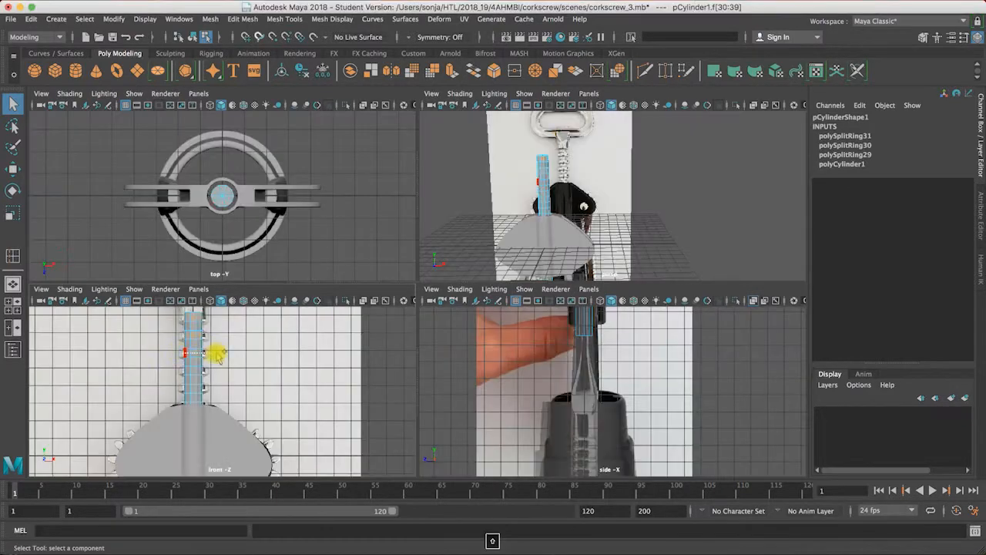
pyautogui.keyDown('shift'); pyautogui.moveTo(182, 389); pyautogui.dragTo(212, 405); pyautogui.keyUp('shift')
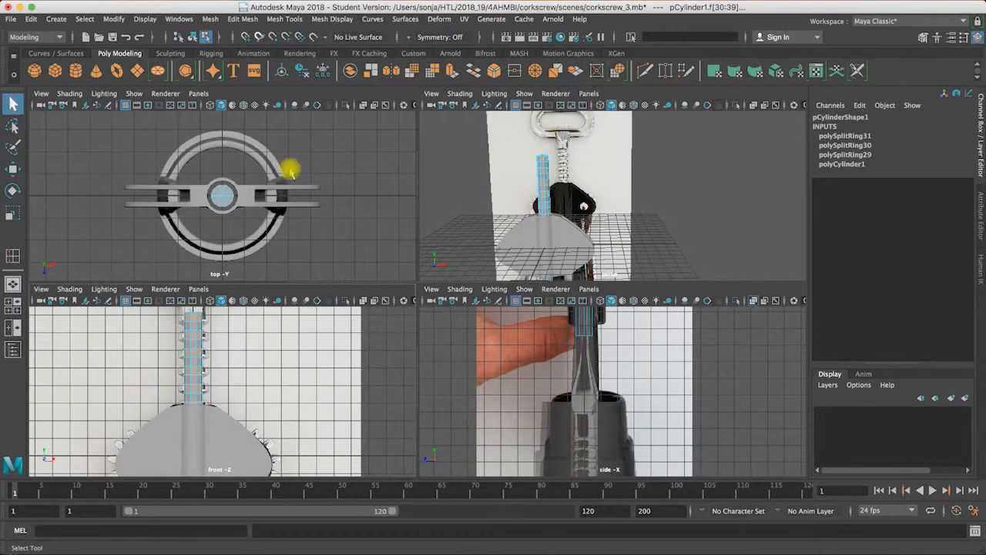
# Step: Select the corkscrew body mesh as an object and hide it so the full shaft is exposed
pyautogui.moveTo(556, 246); pyautogui.dragTo(617, 222, button='right')
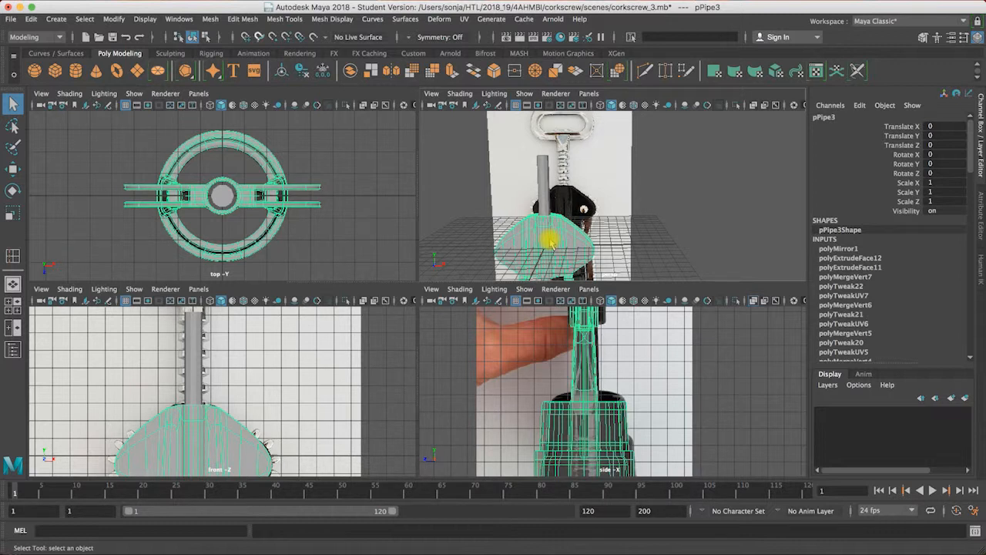
pyautogui.press('super+h')
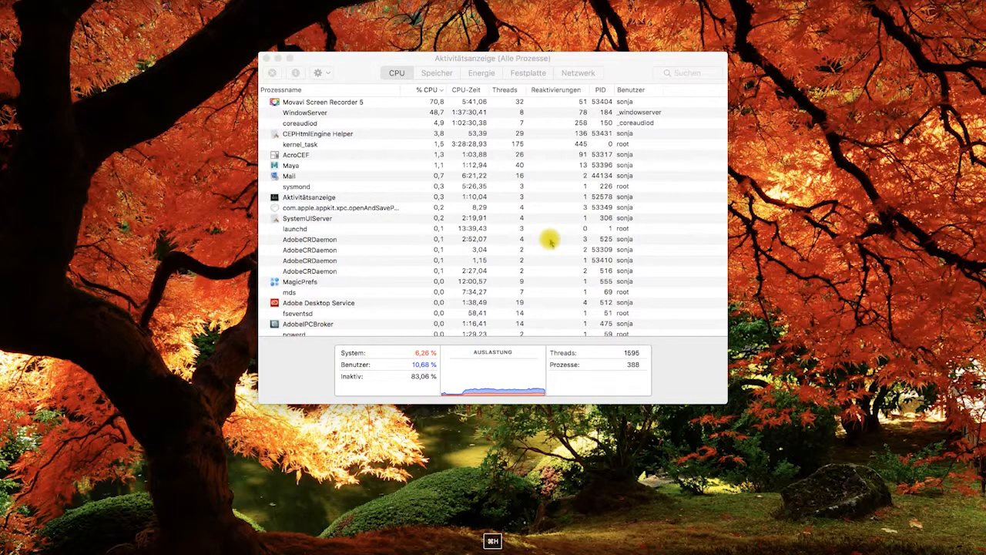
pyautogui.click(456, 548)
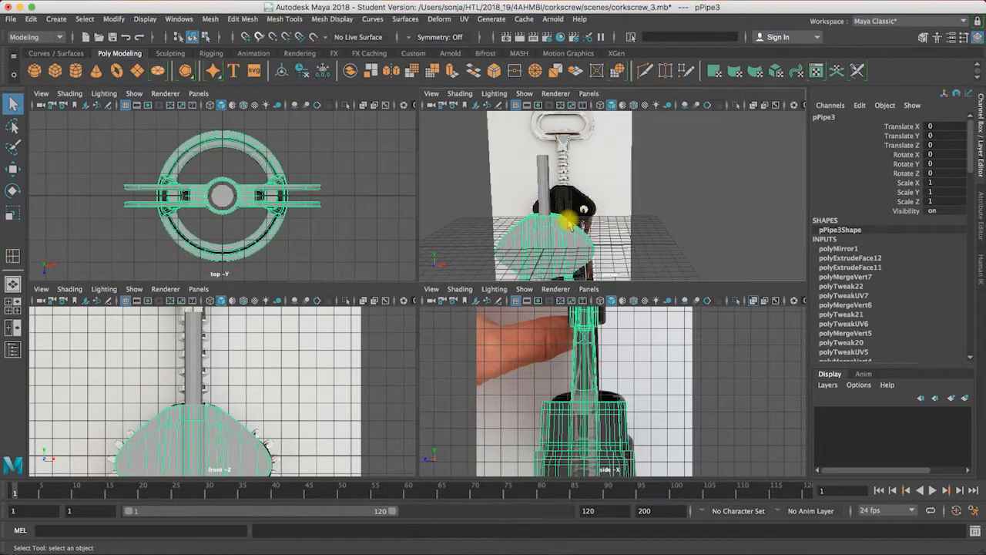
pyautogui.hotkey('ctrl', 'h')
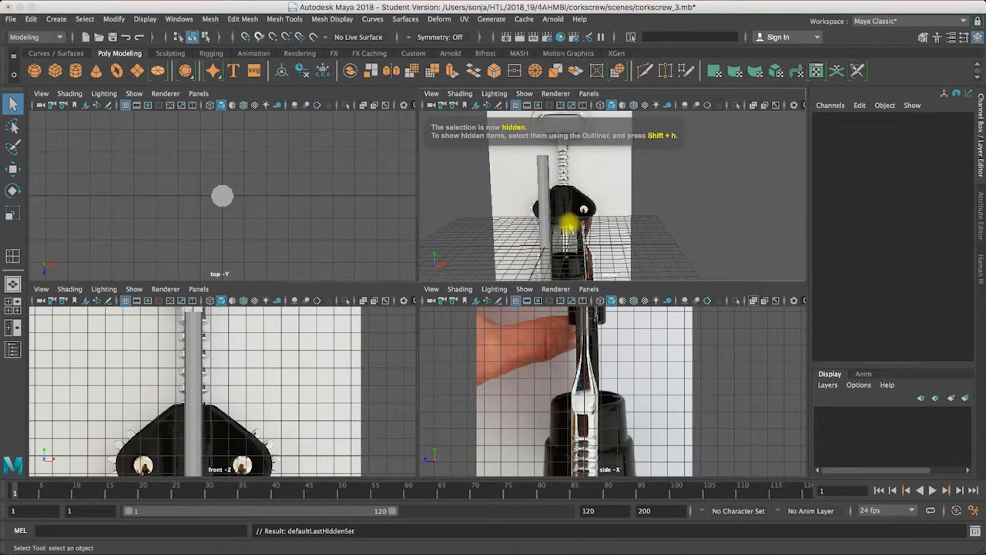
# Step: Return to the shaft's face selection in the front view and add the alternate face rows lying within the black housing
pyautogui.click(198, 376)
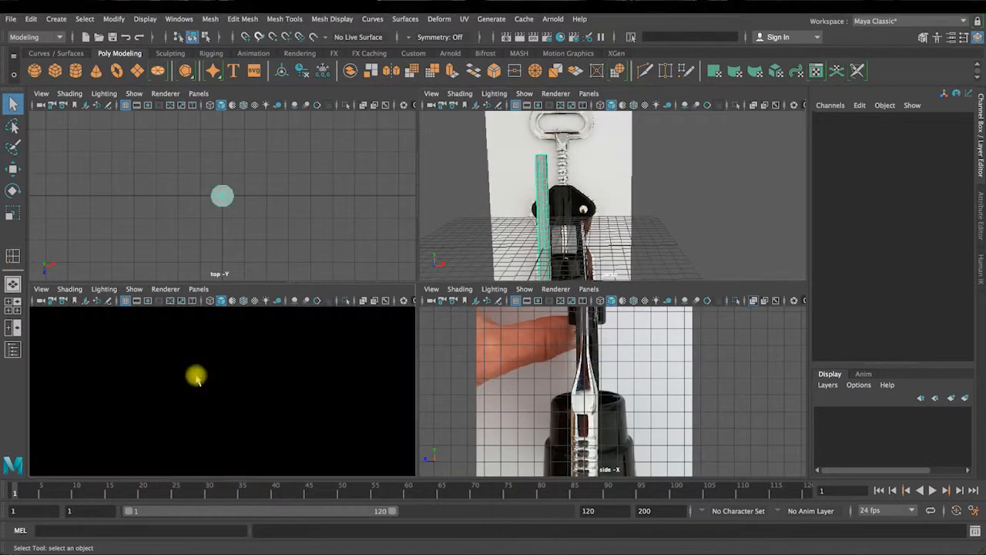
pyautogui.moveTo(198, 376); pyautogui.dragTo(208, 334, button='right')
pyautogui.press('space')
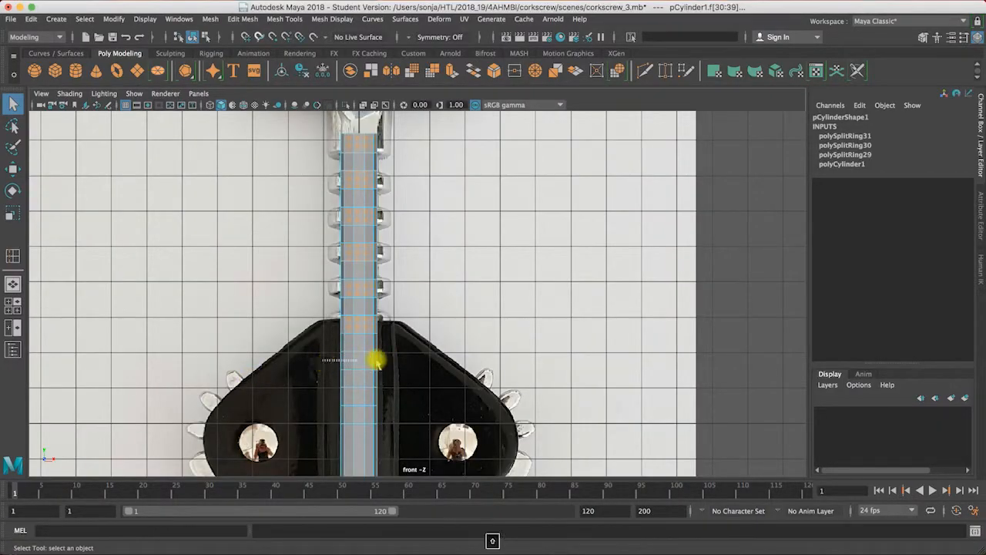
pyautogui.keyDown('shift'); pyautogui.moveTo(324, 397); pyautogui.dragTo(391, 400); pyautogui.keyUp('shift')
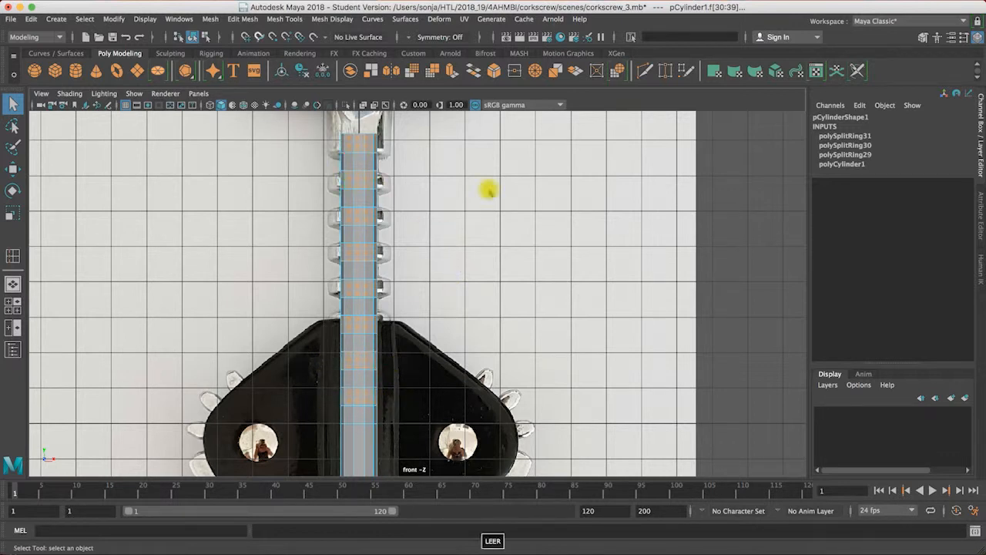
# Step: Extrude the selected face rows of the shaft outward along local Z to form the ribs
pyautogui.press('space')
pyautogui.press('space')
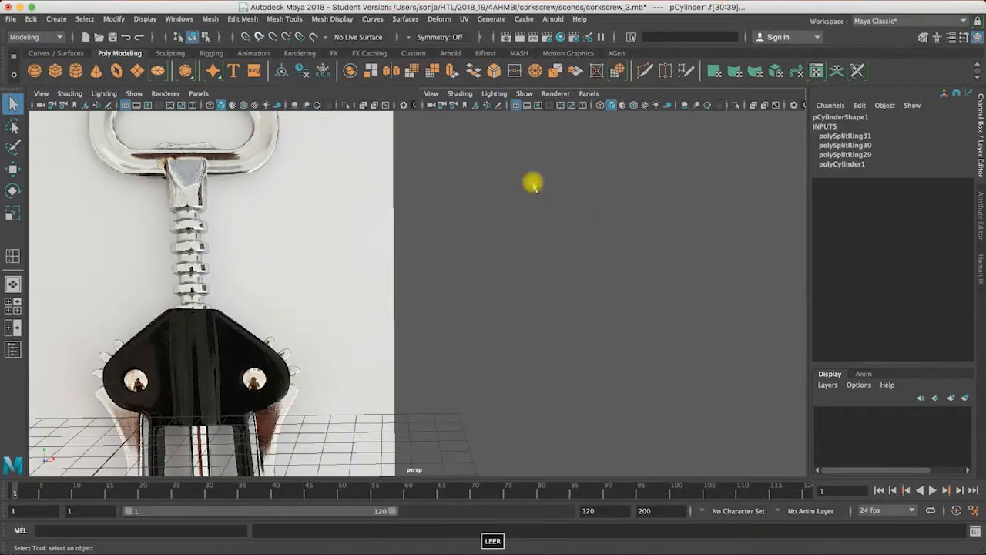
pyautogui.click(453, 71)
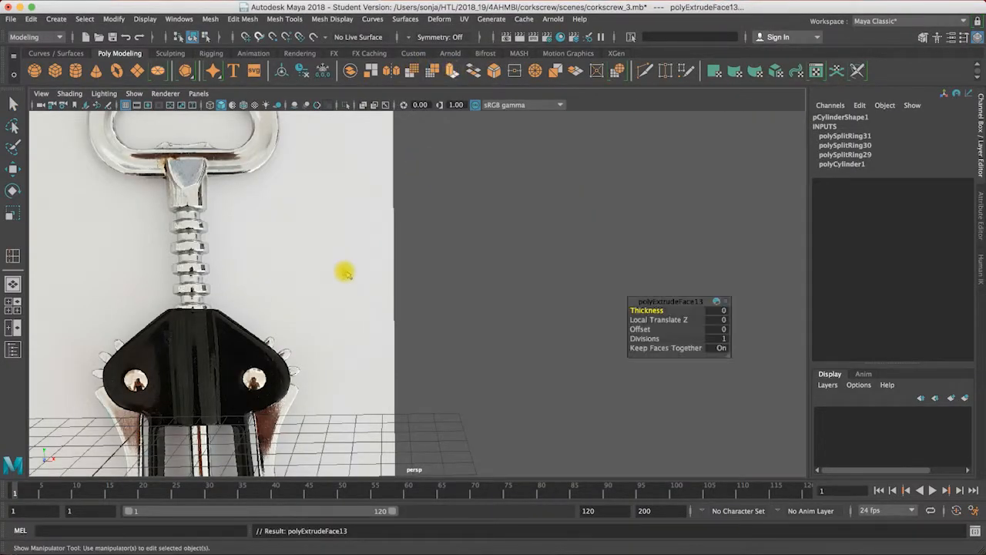
pyautogui.keyDown('alt'); pyautogui.moveTo(409, 326); pyautogui.dragTo(329, 310, button='right'); pyautogui.keyUp('alt')
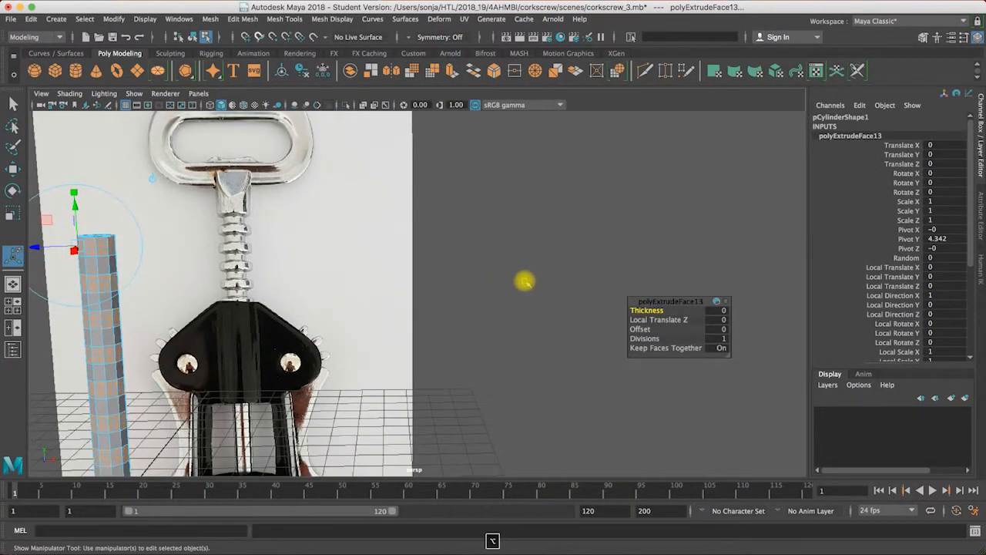
pyautogui.keyDown('alt'); pyautogui.moveTo(378, 308); pyautogui.dragTo(540, 255); pyautogui.keyUp('alt')
pyautogui.keyDown('alt'); pyautogui.moveTo(540, 254); pyautogui.dragTo(559, 254, button='middle'); pyautogui.keyUp('alt')
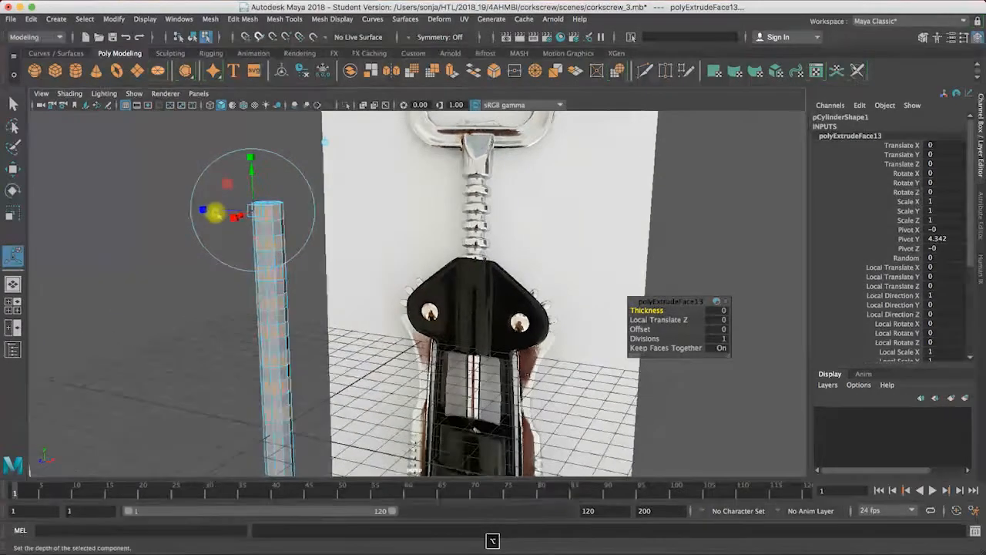
pyautogui.keyDown('alt'); pyautogui.moveTo(255, 237); pyautogui.dragTo(211, 202); pyautogui.keyUp('alt')
# Step: Adjust the rib extrusion to a Local Translate Z of about 0.37 against the front reference, and finish the extrusion
pyautogui.press('space')
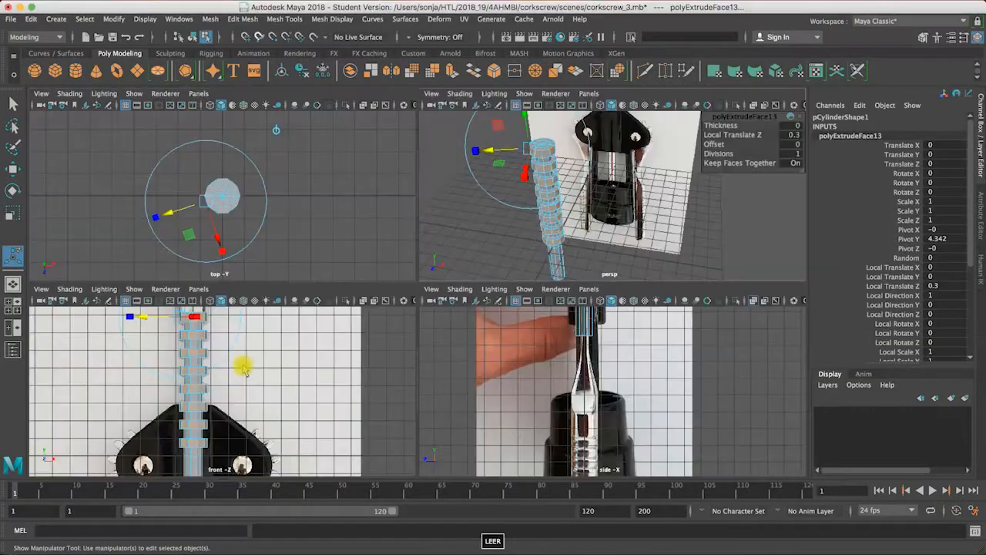
pyautogui.press('space')
pyautogui.moveTo(296, 145); pyautogui.dragTo(295, 146)
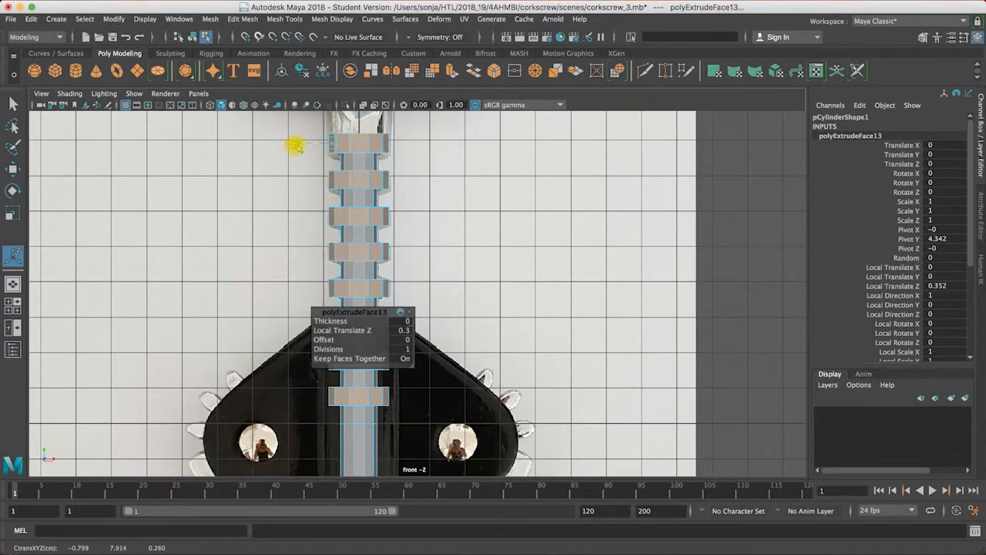
pyautogui.press('space')
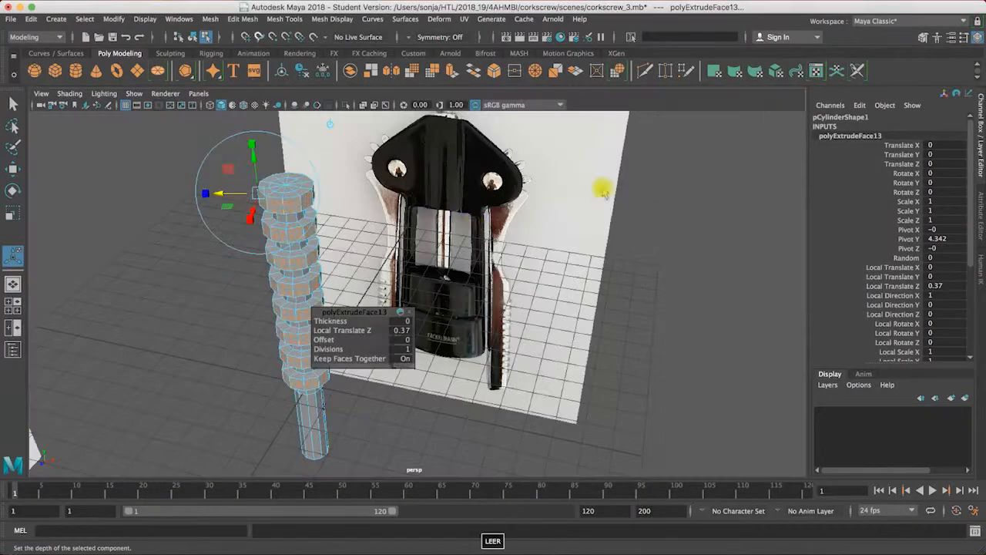
pyautogui.click(196, 178)
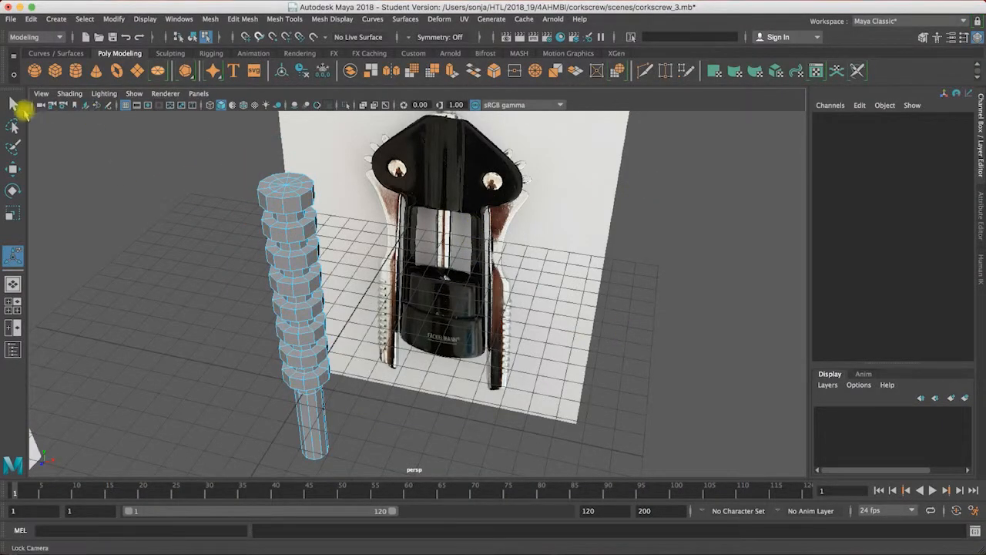
pyautogui.click(13, 103)
pyautogui.keyDown('alt'); pyautogui.moveTo(174, 166); pyautogui.dragTo(539, 128); pyautogui.keyUp('alt')
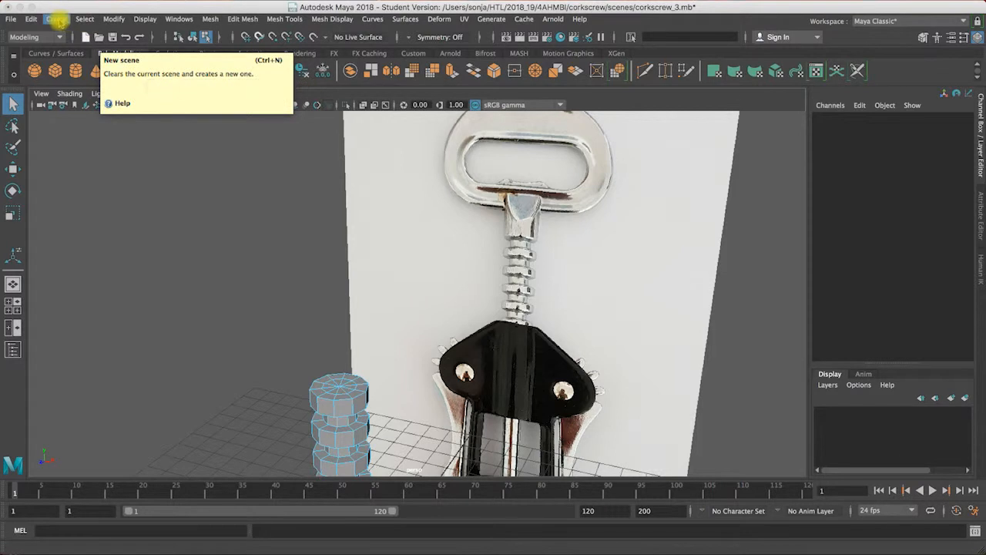
# Step: Create a polygon pipe primitive for the corkscrew's handle
pyautogui.click(56, 19)
pyautogui.moveTo(84, 19)
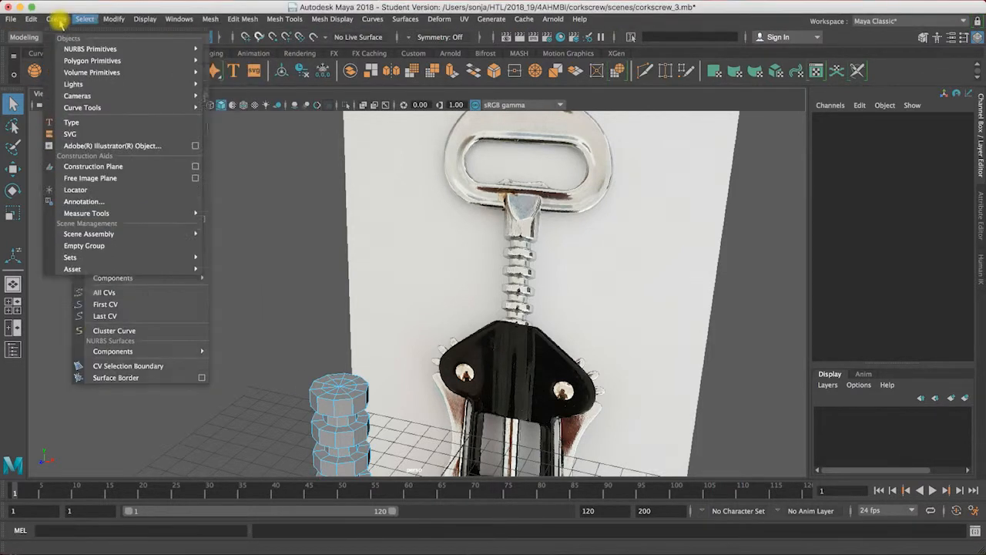
pyautogui.moveTo(92, 60)
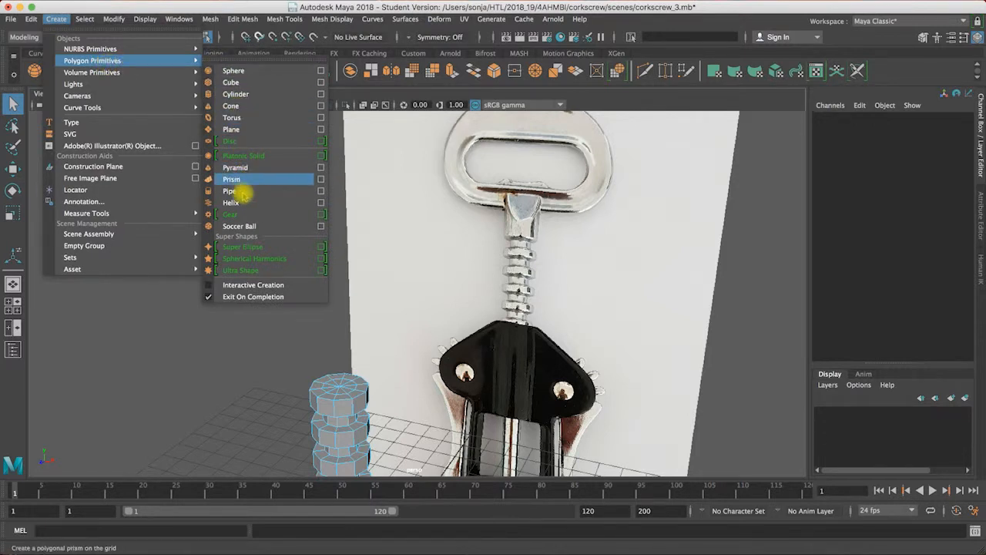
pyautogui.click(232, 191)
# Step: Raise the pipe above the shaft to Translate Y 12.26 and set its Rotate X to 90
pyautogui.keyDown('alt'); pyautogui.moveTo(507, 417); pyautogui.dragTo(412, 408, button='right'); pyautogui.keyUp('alt')
pyautogui.keyDown('alt'); pyautogui.moveTo(528, 238); pyautogui.dragTo(527, 173, button='middle'); pyautogui.keyUp('alt')
pyautogui.keyDown('alt'); pyautogui.moveTo(391, 289); pyautogui.dragTo(296, 304, button='right'); pyautogui.keyUp('alt')
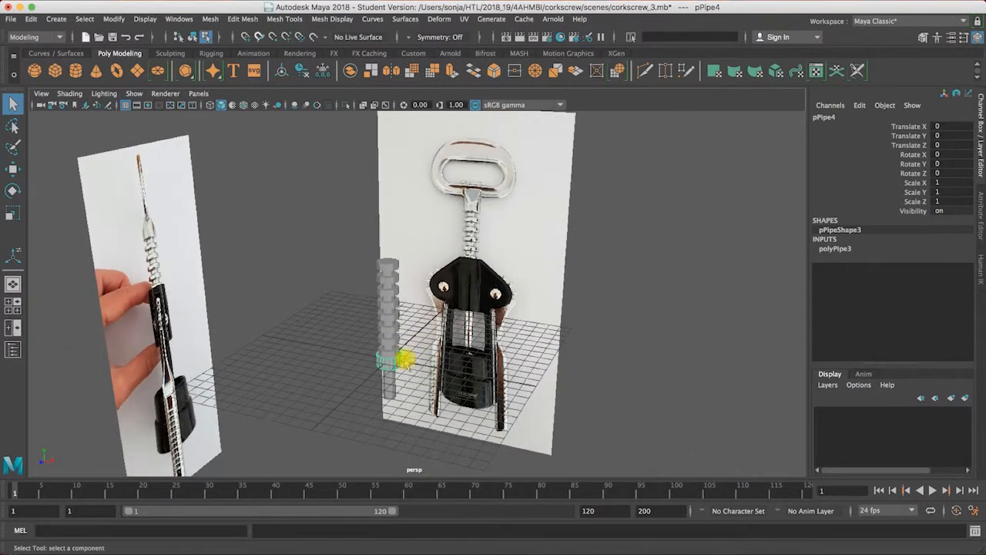
pyautogui.press('w')
pyautogui.moveTo(387, 310); pyautogui.dragTo(964, 147)
pyautogui.press('e')
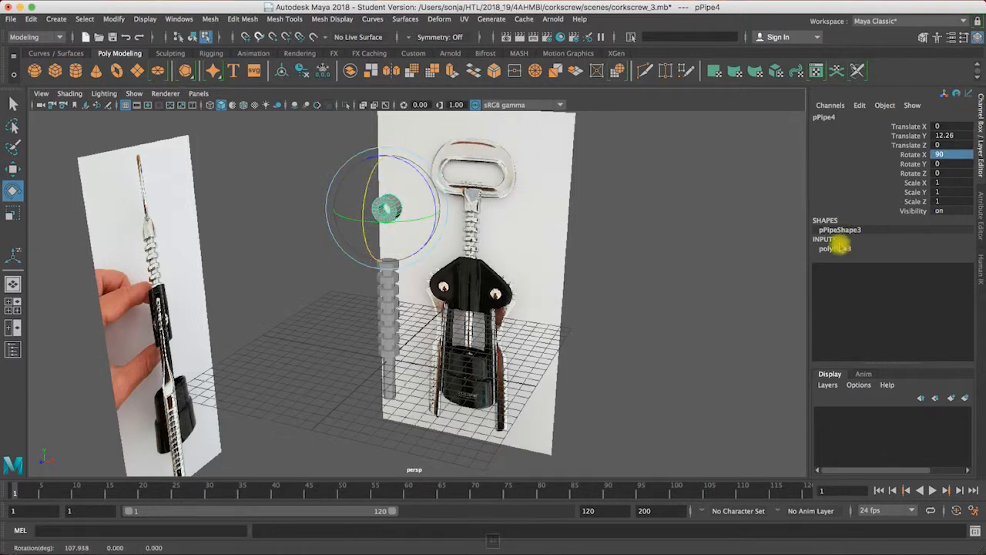
# Step: Scale the pipe uniformly to about 3.757 and compare it with the handle in the front view
pyautogui.press('r')
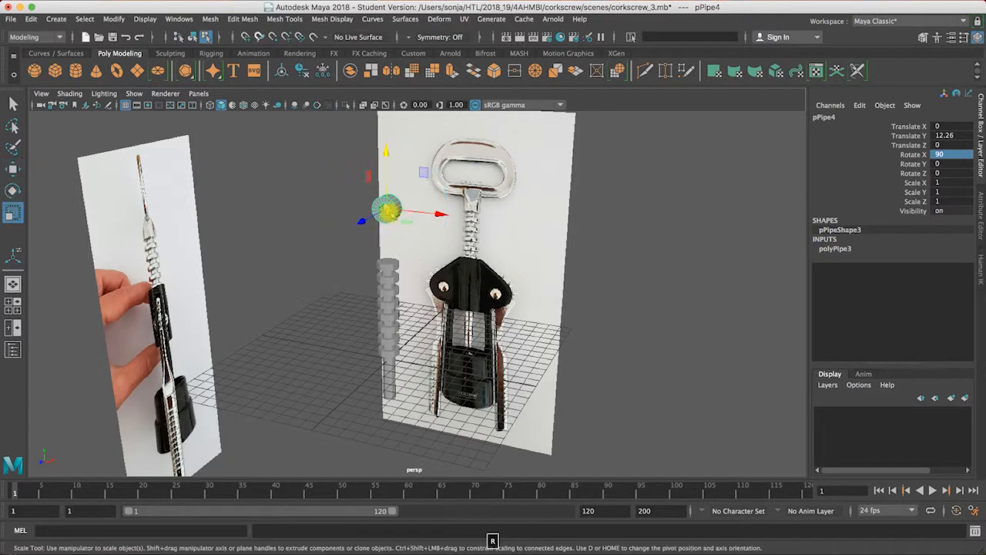
pyautogui.moveTo(387, 209); pyautogui.dragTo(341, 331)
pyautogui.press('space')
pyautogui.press('space')
pyautogui.keyDown('alt'); pyautogui.moveTo(440, 280); pyautogui.dragTo(499, 346, button='middle'); pyautogui.keyUp('alt')
pyautogui.keyDown('alt'); pyautogui.moveTo(516, 268); pyautogui.dragTo(513, 275, button='middle'); pyautogui.keyUp('alt')
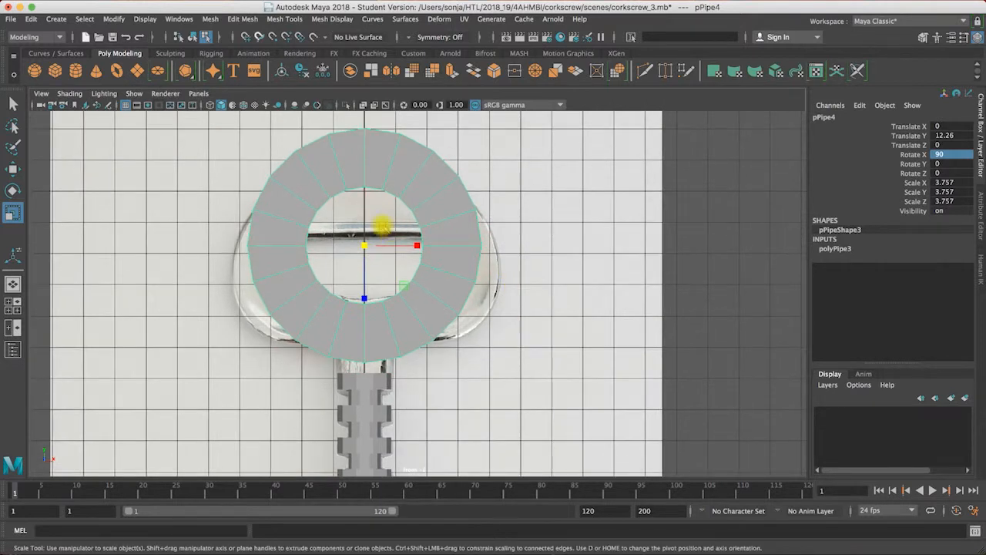
# Step: Set the pipe's thickness to 0.3
pyautogui.click(835, 248)
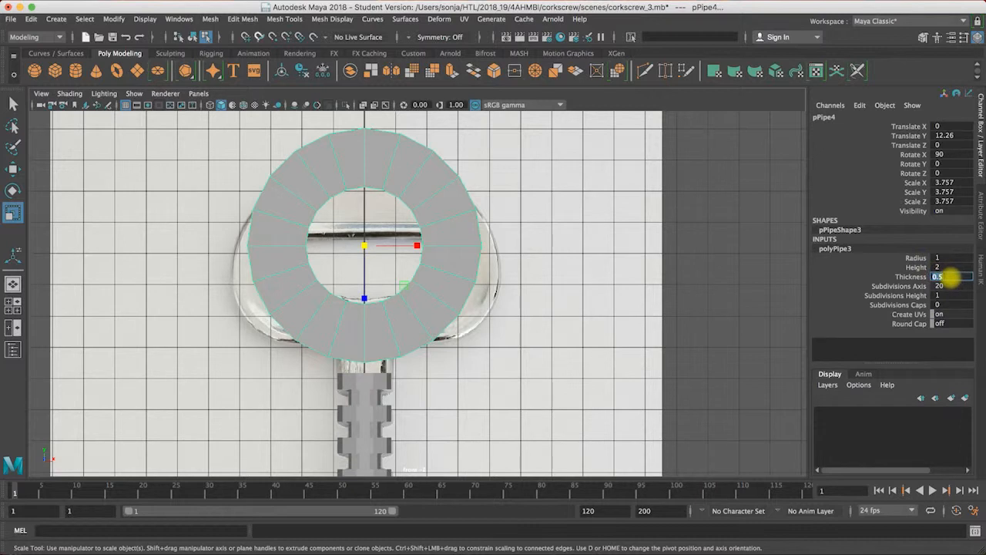
pyautogui.press('Return')
pyautogui.press('w')
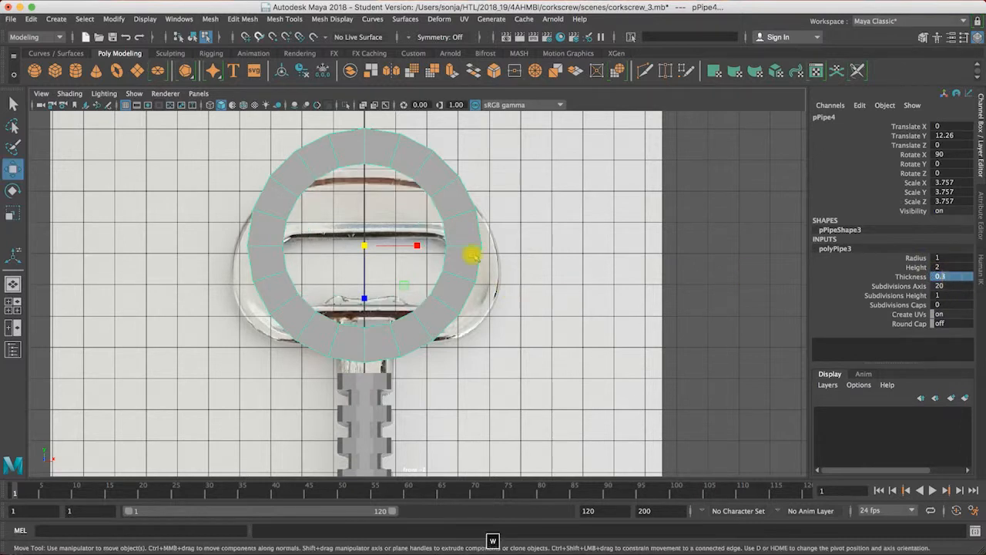
# Step: Scale the pipe uniformly to 2.19 and move it over the handle's right curve, at about X 1.937, Y 11.526
pyautogui.press('r')
pyautogui.moveTo(355, 250); pyautogui.dragTo(427, 270)
pyautogui.press('w')
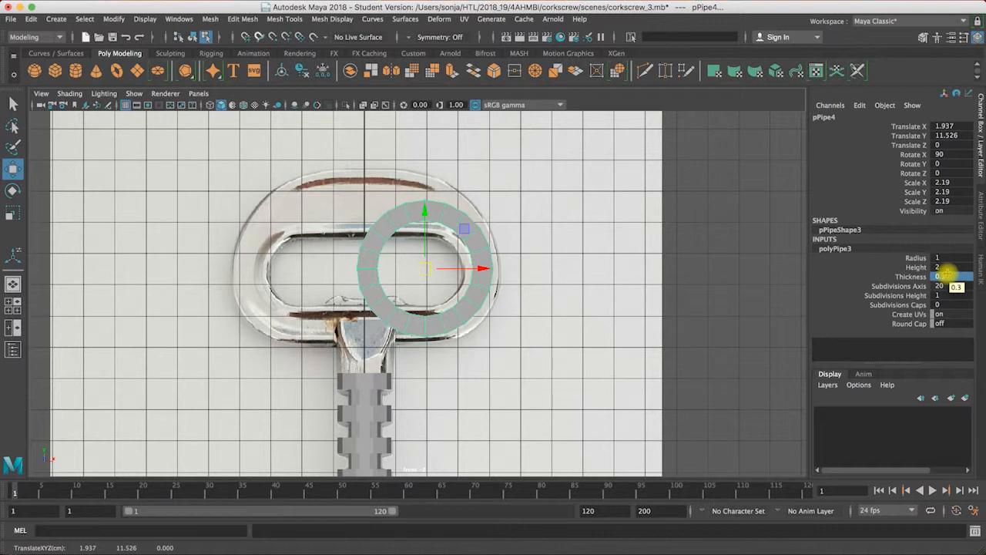
# Step: Try a pipe thickness of 0.4, and settle on 0.5
pyautogui.doubleClick(945, 276)
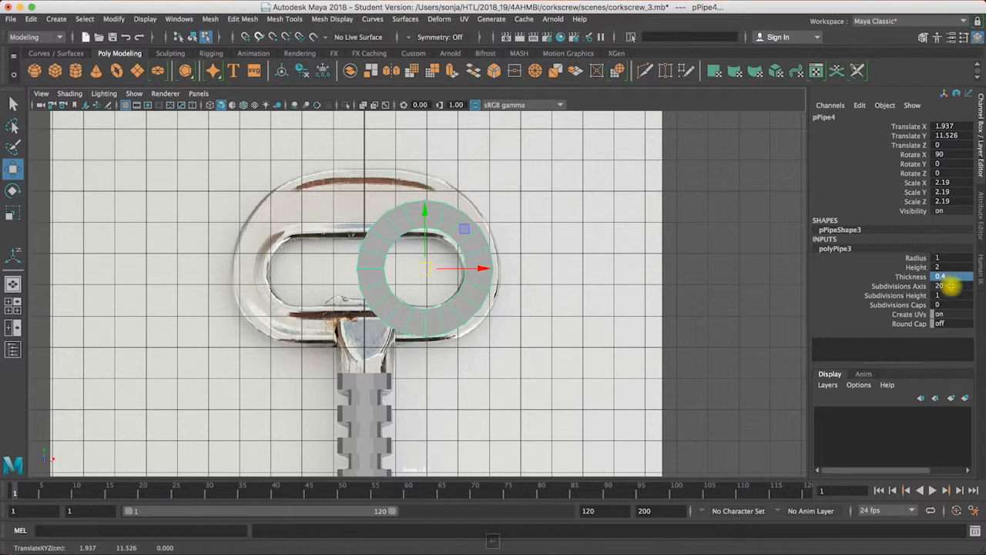
pyautogui.write('5')
pyautogui.press('Return')
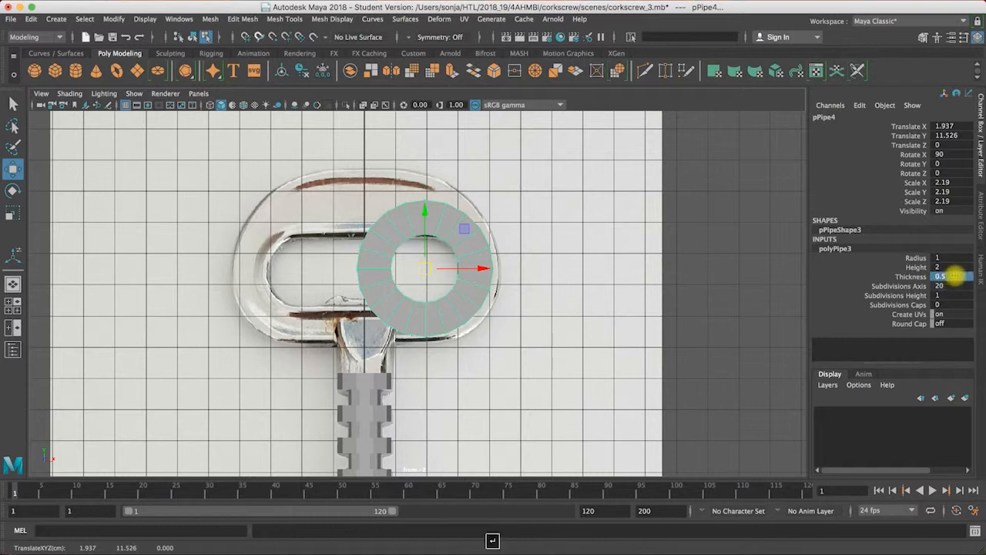
# Step: Refit the pipe to the handle's right curve with a uniform scale of 2.44 at about X 1.994, Y 11.451
pyautogui.moveTo(483, 268); pyautogui.dragTo(493, 268)
pyautogui.moveTo(434, 218); pyautogui.dragTo(435, 221)
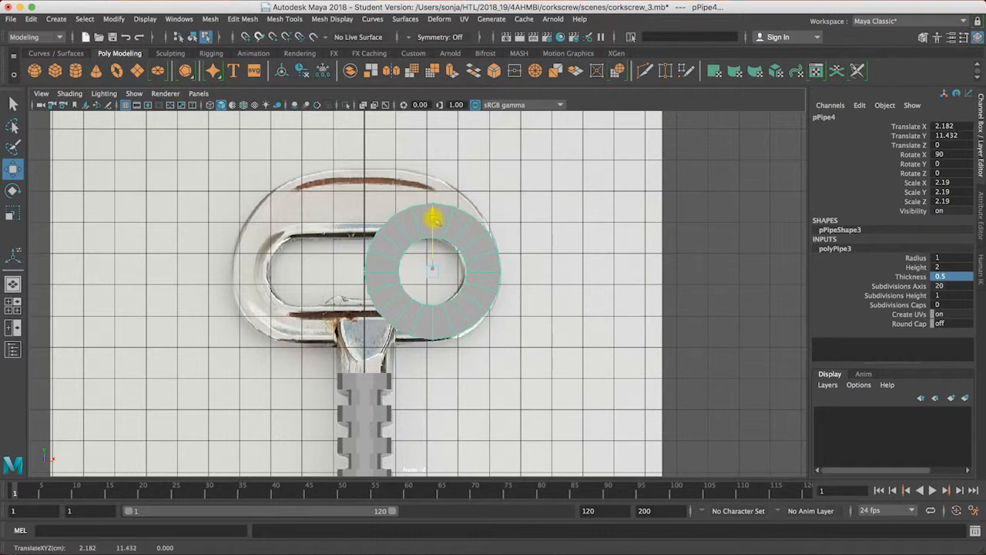
pyautogui.press('r')
pyautogui.moveTo(434, 270); pyautogui.dragTo(428, 271)
pyautogui.press('w')
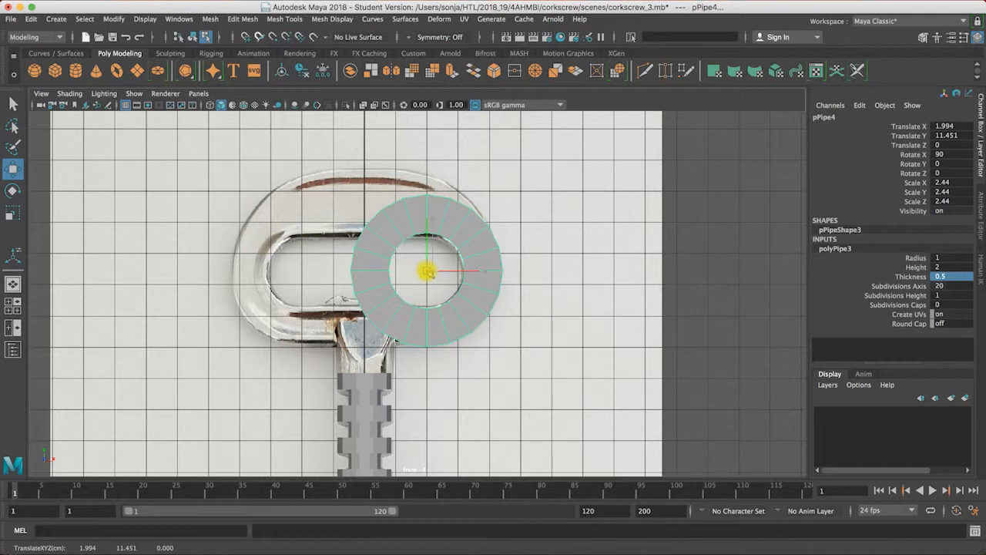
# Step: Set the pipe's axis subdivisions to 10
pyautogui.doubleClick(943, 286)
pyautogui.write('10')
pyautogui.press('Return')
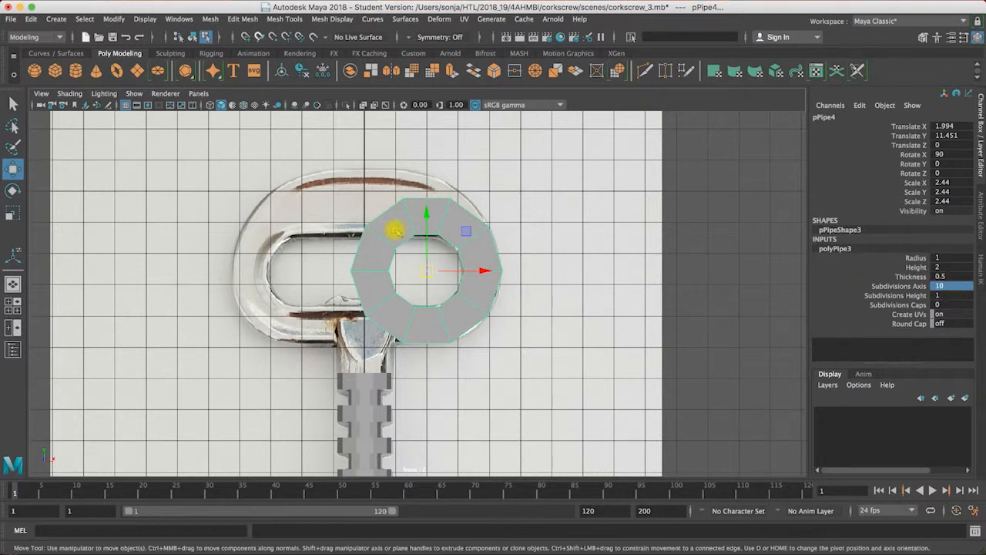
# Step: Delete the pipe's left-hand faces, including the leftover inner ones, so only the handle's right curve remains
pyautogui.moveTo(376, 241); pyautogui.dragTo(376, 270, button='right')
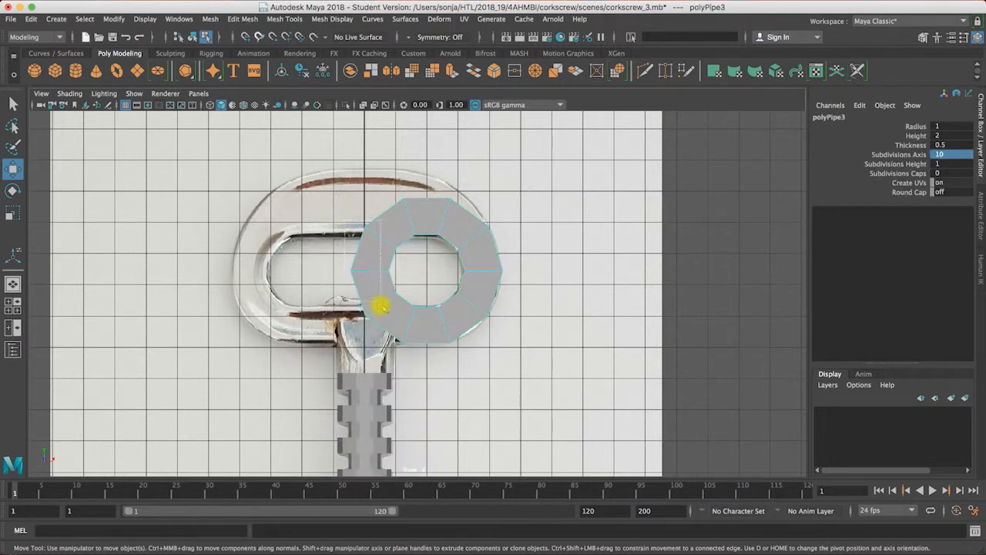
pyautogui.click(388, 316)
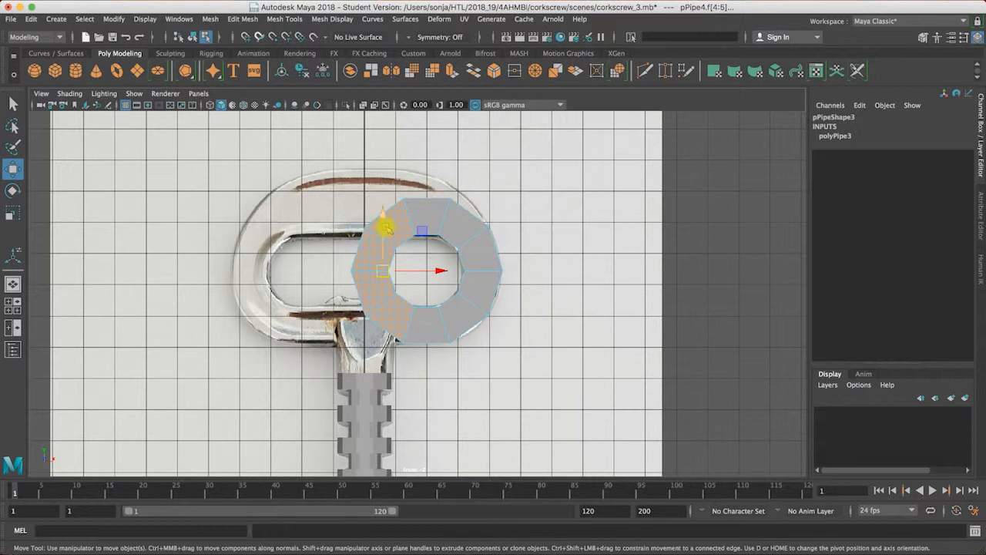
pyautogui.press('BackSpace')
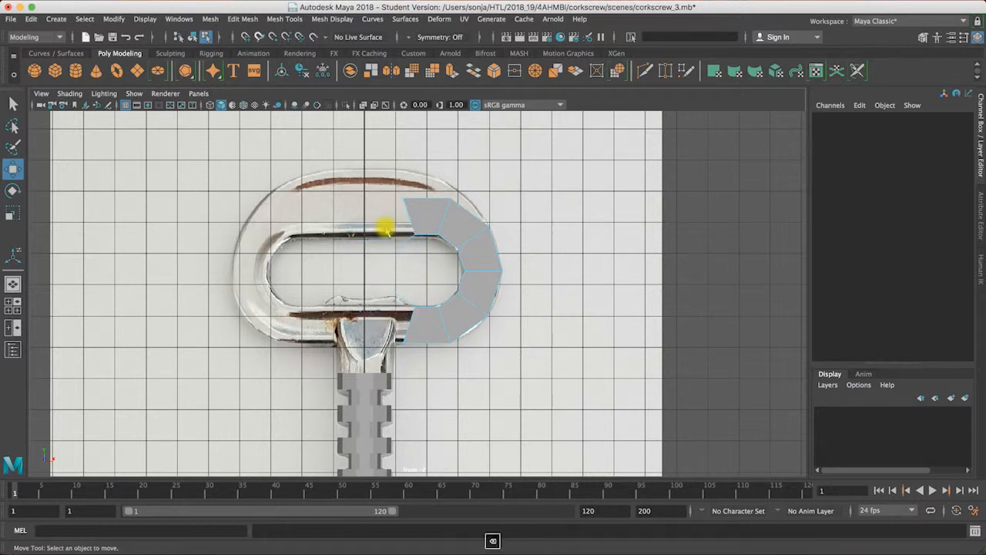
pyautogui.moveTo(401, 302); pyautogui.dragTo(406, 308)
pyautogui.press('BackSpace')
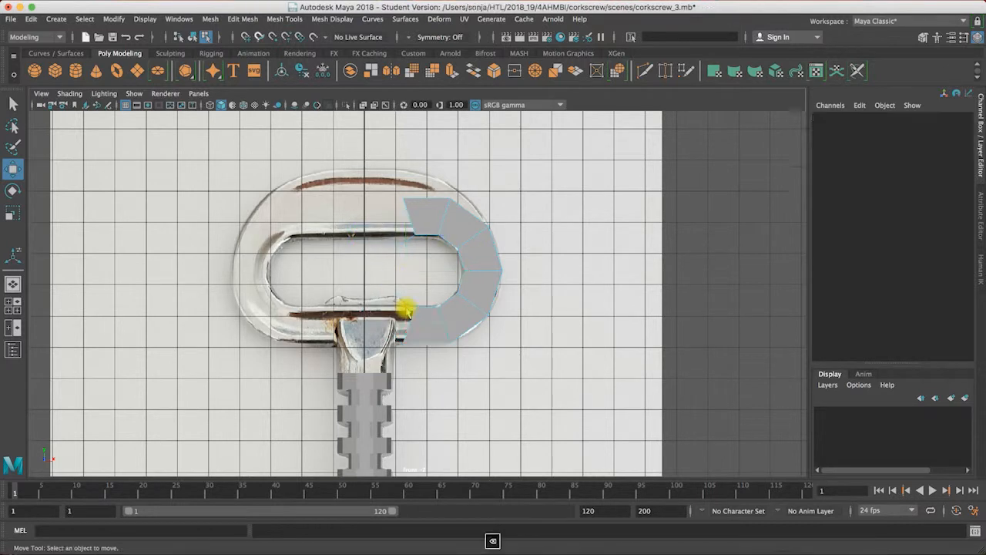
# Step: Flatten the half pipe along its depth in the perspective view to a Y scale of about 0.702
pyautogui.press('space')
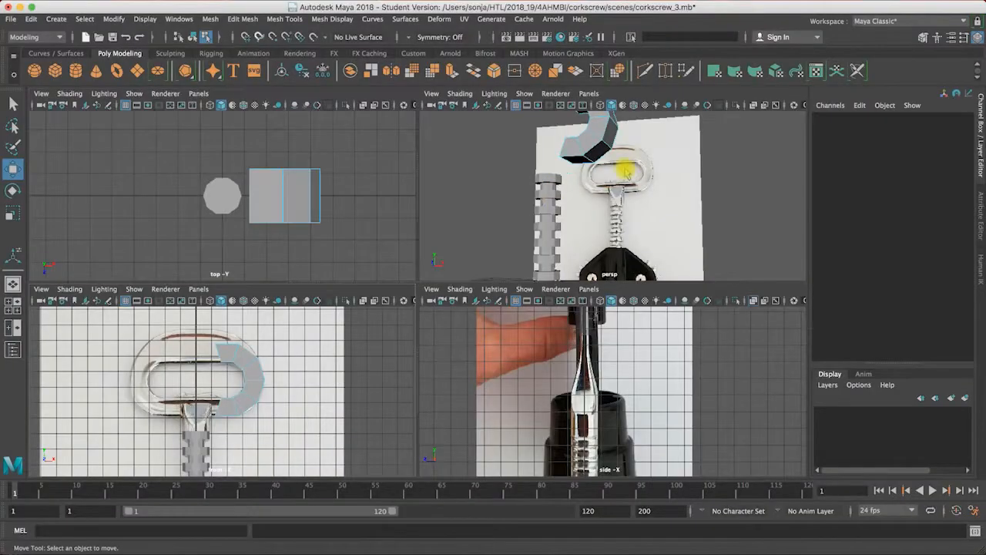
pyautogui.press('space')
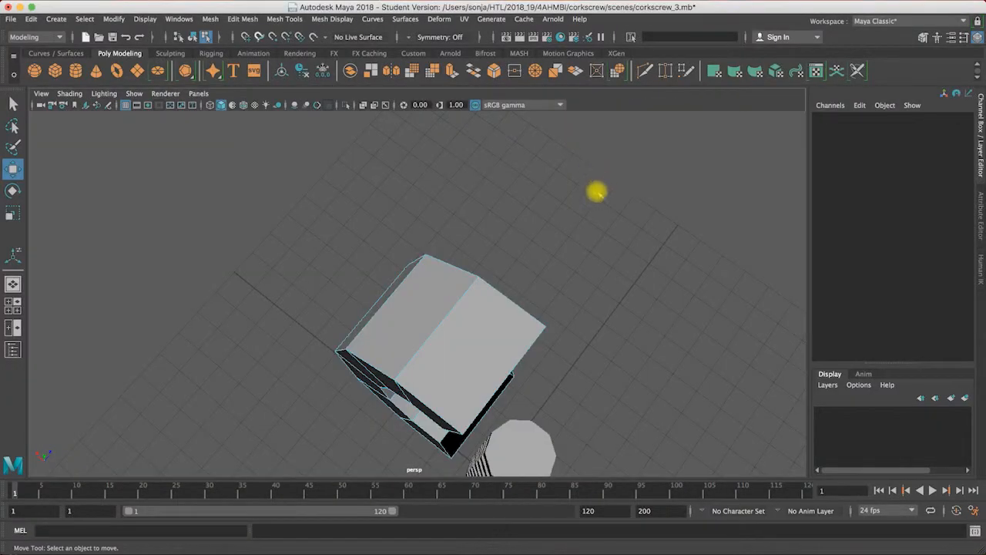
pyautogui.keyDown('alt'); pyautogui.moveTo(567, 364); pyautogui.dragTo(514, 329); pyautogui.keyUp('alt')
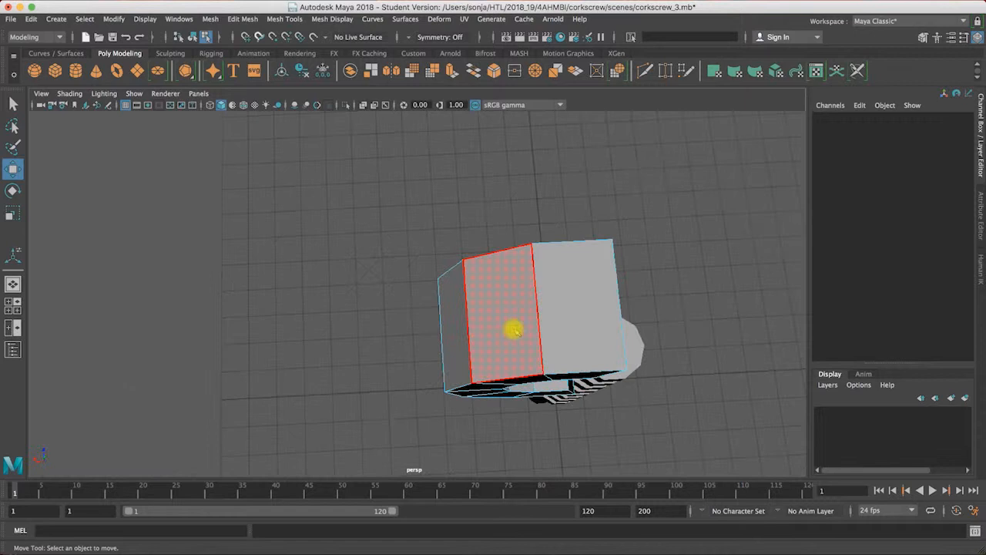
pyautogui.click(514, 329)
pyautogui.moveTo(543, 312); pyautogui.dragTo(564, 284, button='right')
pyautogui.press('w')
pyautogui.press('e')
pyautogui.press('r')
pyautogui.moveTo(554, 293); pyautogui.dragTo(552, 316)
# Step: Match the half pipe's depth to the side reference photo with a Y scale of about 0.429 and Z translation of about -0.025
pyautogui.press('space')
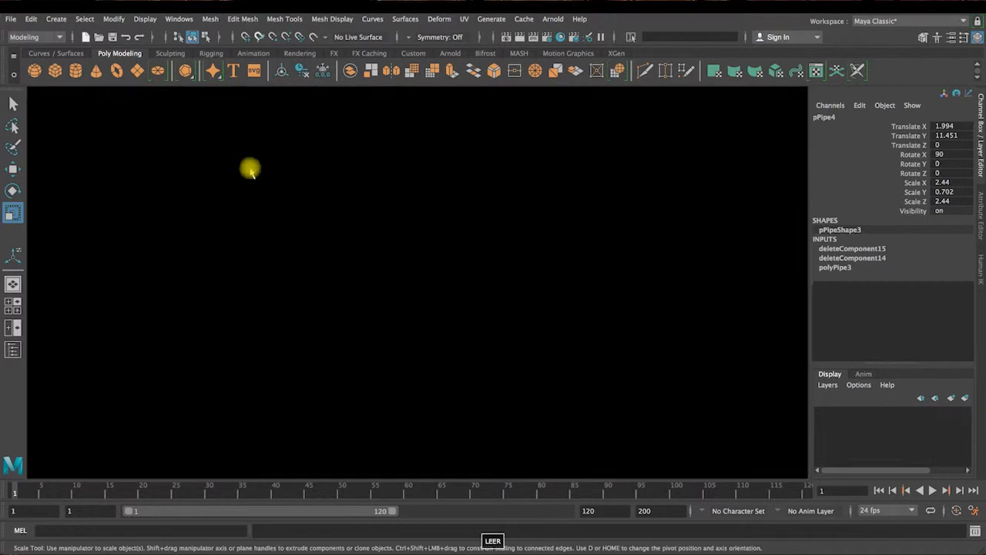
pyautogui.press('space')
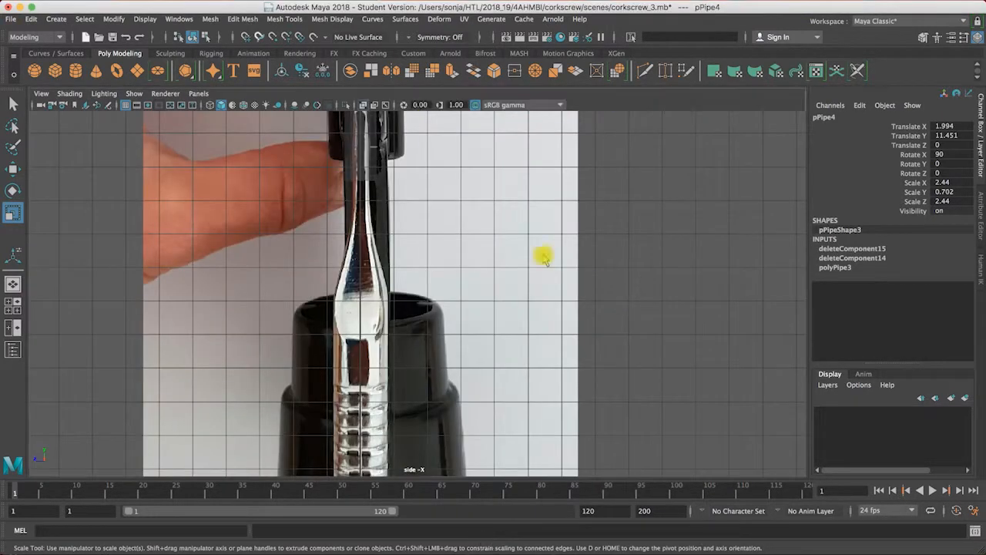
pyautogui.keyDown('alt'); pyautogui.moveTo(545, 259); pyautogui.dragTo(482, 200, button='right'); pyautogui.keyUp('alt')
pyautogui.keyDown('alt'); pyautogui.moveTo(482, 200); pyautogui.dragTo(532, 368, button='middle'); pyautogui.keyUp('alt')
pyautogui.keyDown('alt'); pyautogui.moveTo(531, 369); pyautogui.dragTo(433, 343, button='right'); pyautogui.keyUp('alt')
pyautogui.keyDown('alt'); pyautogui.moveTo(473, 176); pyautogui.dragTo(479, 310, button='middle'); pyautogui.keyUp('alt')
pyautogui.keyDown('alt'); pyautogui.moveTo(470, 228); pyautogui.dragTo(480, 226, button='right'); pyautogui.keyUp('alt')
pyautogui.moveTo(369, 302); pyautogui.dragTo(441, 307)
pyautogui.press('w')
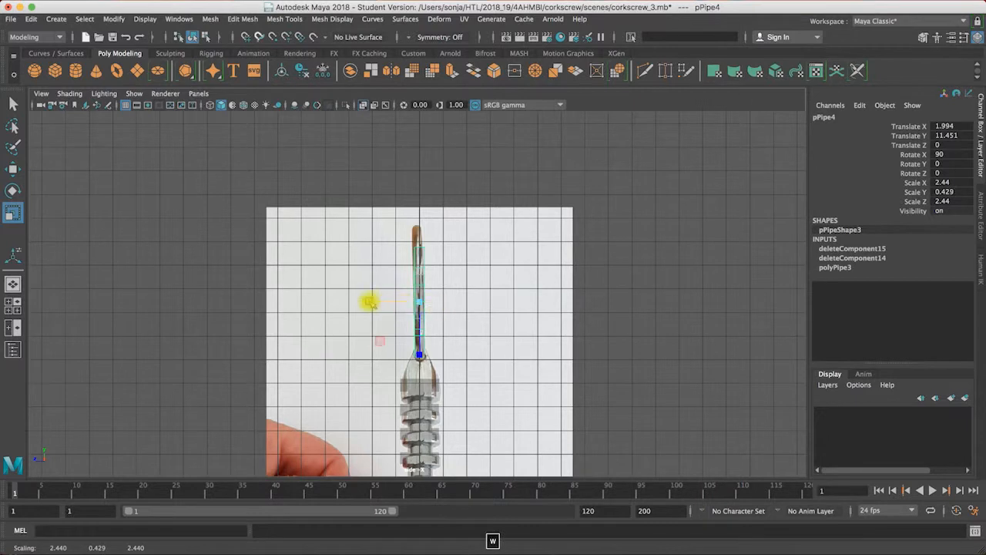
pyautogui.press('w')
pyautogui.moveTo(365, 302); pyautogui.dragTo(365, 302)
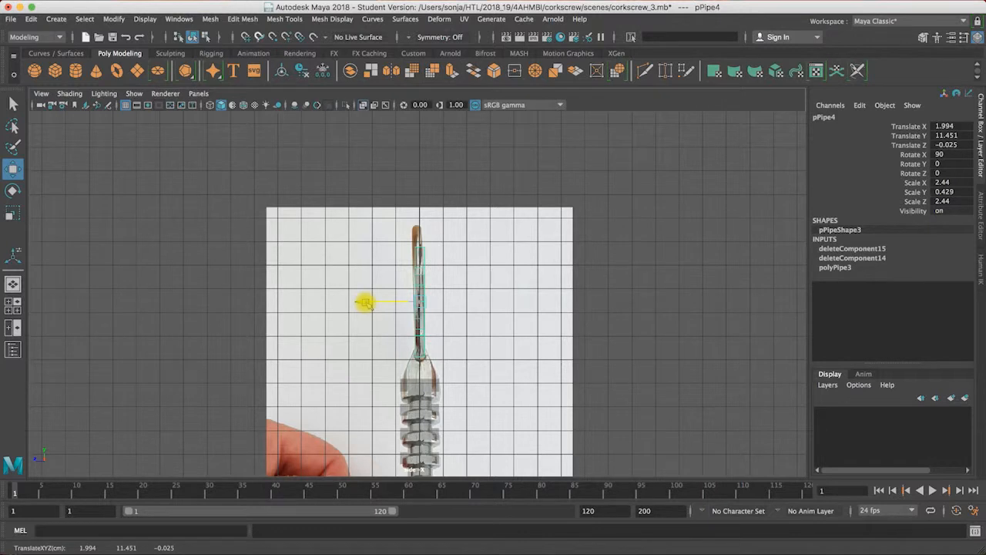
# Step: Flatten the half pipe's open-end vertices into a vertical line in the front view and move them to the centre line, at about X 0
pyautogui.press('space')
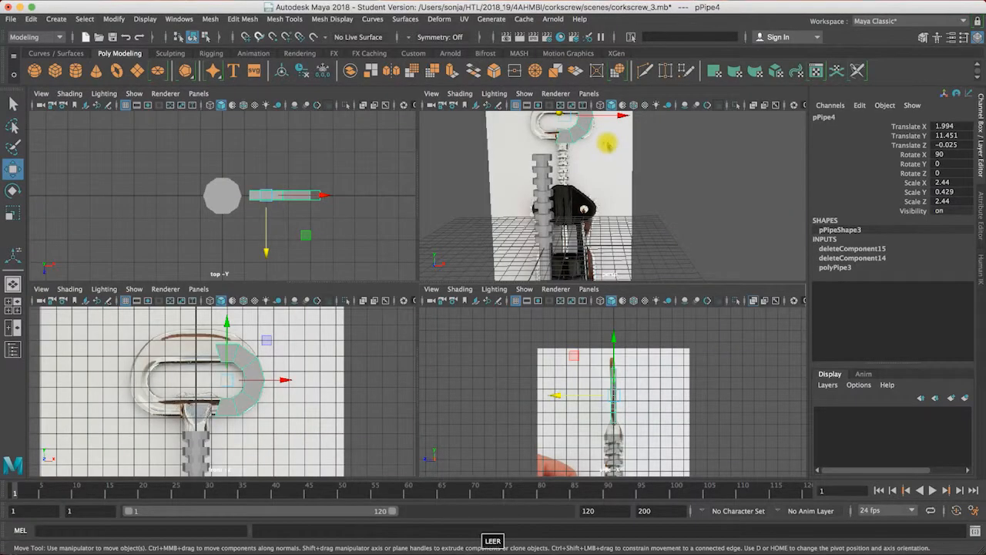
pyautogui.press('space')
pyautogui.keyDown('alt'); pyautogui.moveTo(557, 159); pyautogui.dragTo(369, 170); pyautogui.keyUp('alt')
pyautogui.keyDown('alt'); pyautogui.moveTo(502, 218); pyautogui.dragTo(373, 370); pyautogui.keyUp('alt')
pyautogui.press('space')
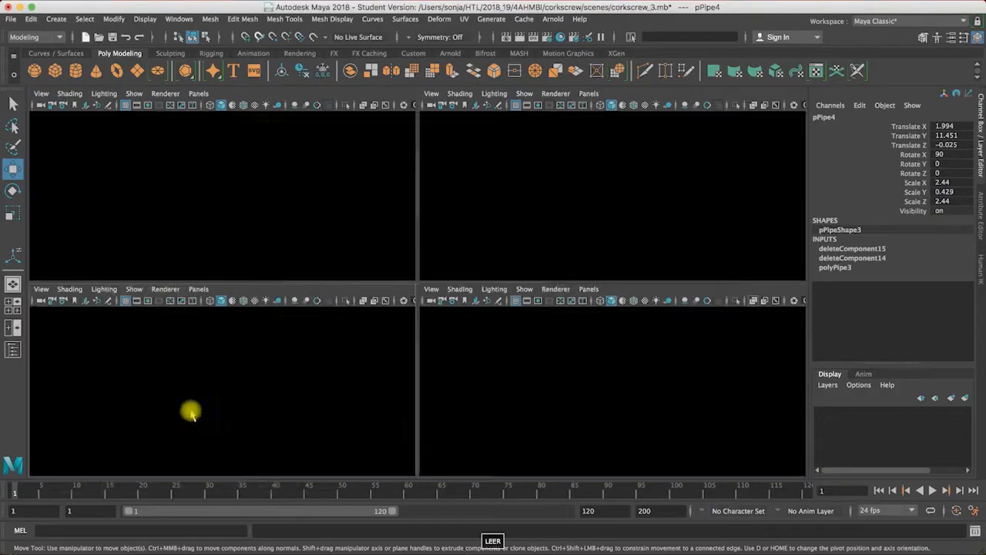
pyautogui.press('space')
pyautogui.moveTo(414, 208); pyautogui.dragTo(371, 208, button='right')
pyautogui.moveTo(434, 366); pyautogui.dragTo(435, 367)
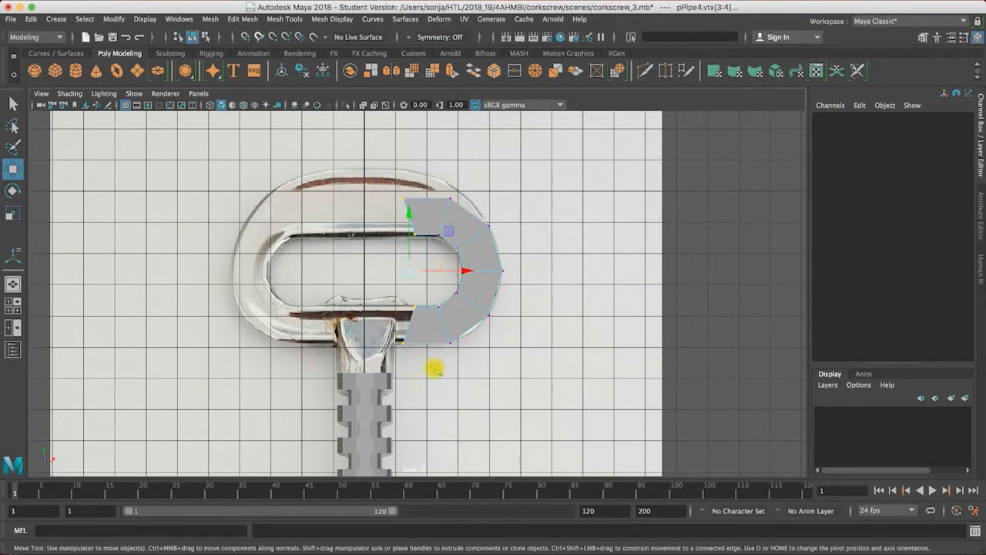
pyautogui.press('r')
pyautogui.moveTo(463, 274); pyautogui.dragTo(457, 274)
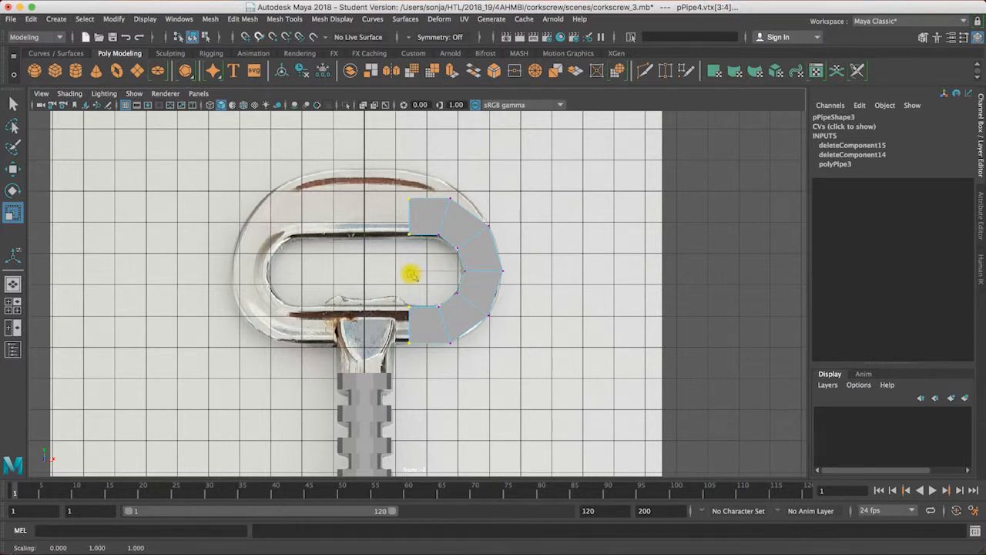
pyautogui.press('w')
pyautogui.moveTo(462, 270); pyautogui.dragTo(423, 271)
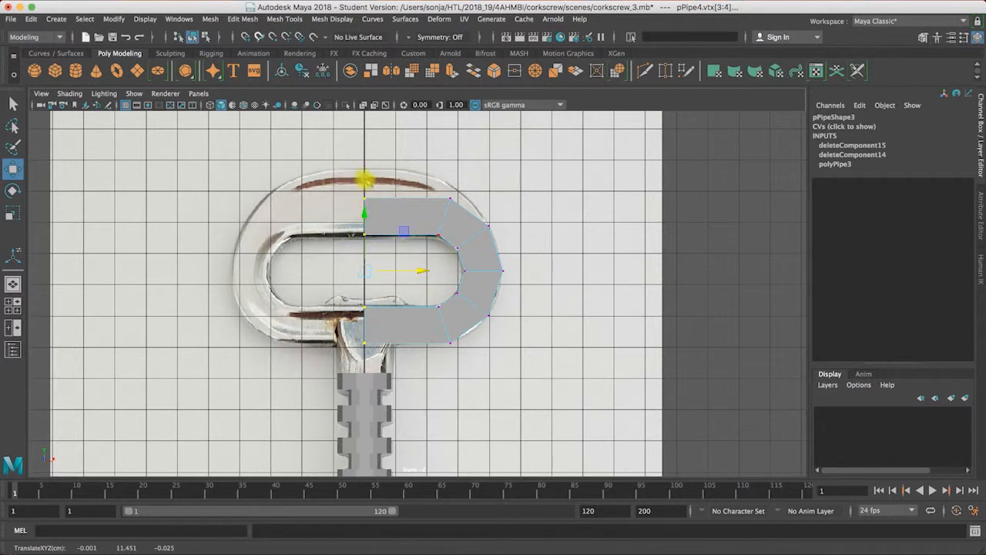
# Step: Raise the upper outer corner vertex to about Y 14.186 and the upper outer centre-line vertex to the photo's outline
pyautogui.click(450, 199)
pyautogui.moveTo(451, 198); pyautogui.dragTo(451, 184)
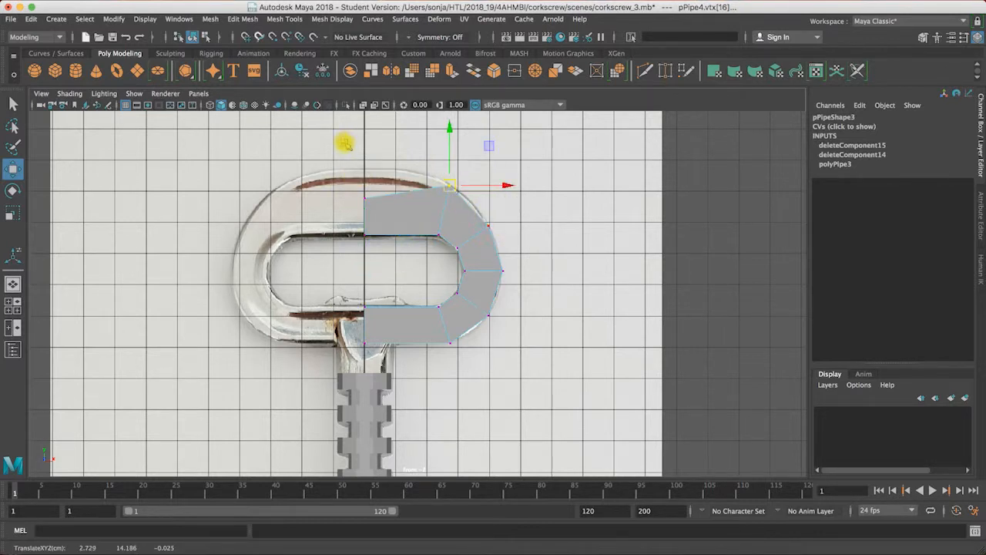
pyautogui.moveTo(352, 165); pyautogui.dragTo(377, 211)
pyautogui.moveTo(365, 143); pyautogui.dragTo(361, 120)
pyautogui.moveTo(417, 193); pyautogui.dragTo(458, 173, button='right')
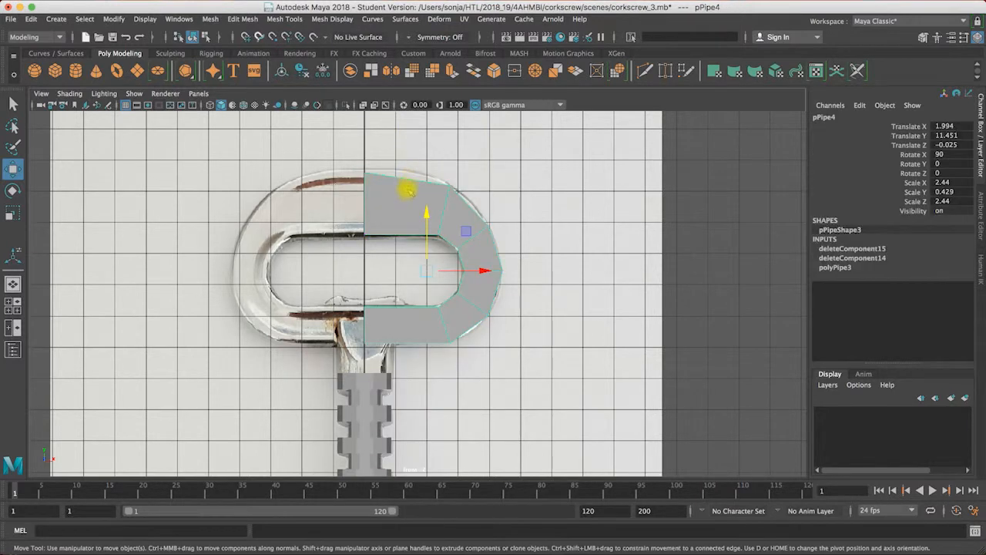
# Step: Try inserting edge loops across the handle's upper bar with the Insert Edge Loop tool's existing settings
pyautogui.click(243, 18)
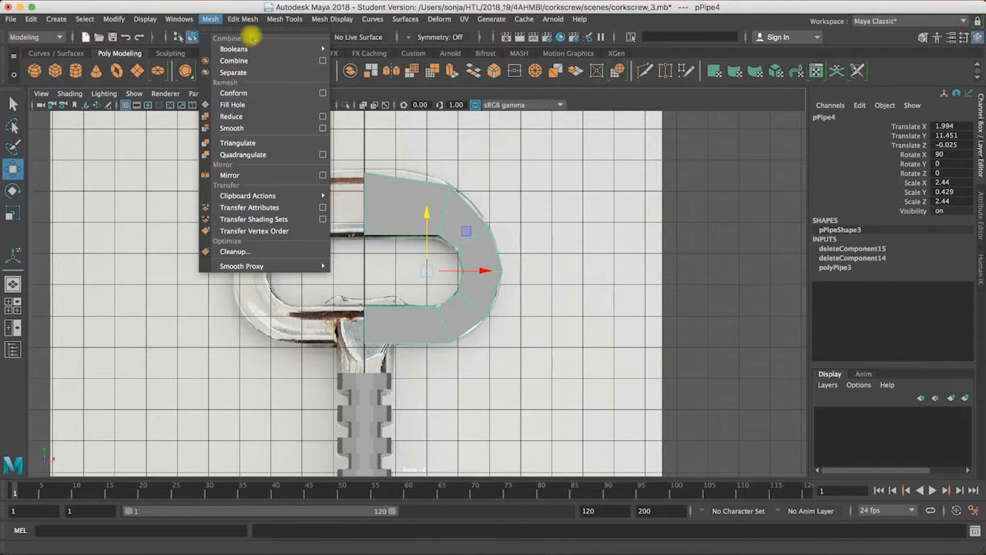
pyautogui.click(292, 98)
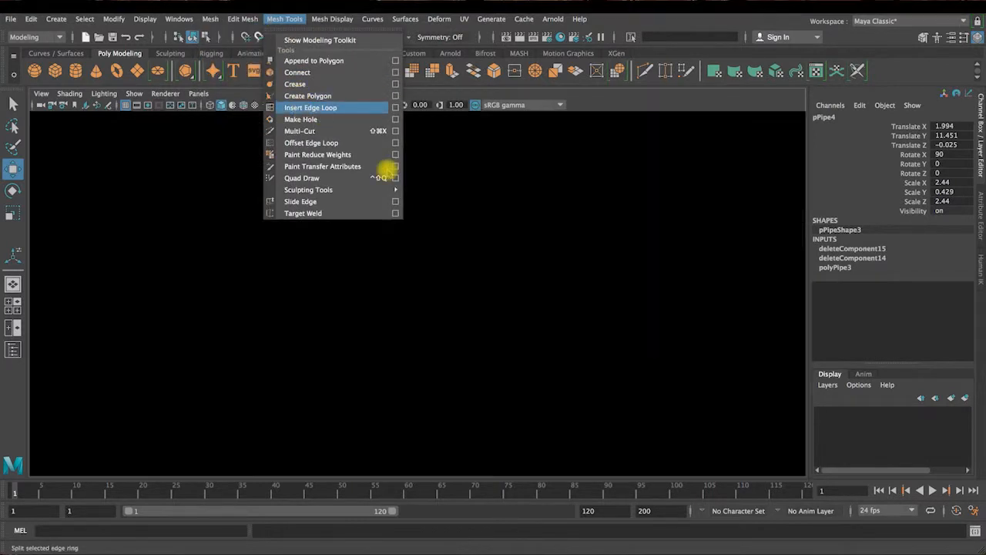
pyautogui.moveTo(408, 185); pyautogui.dragTo(406, 183)
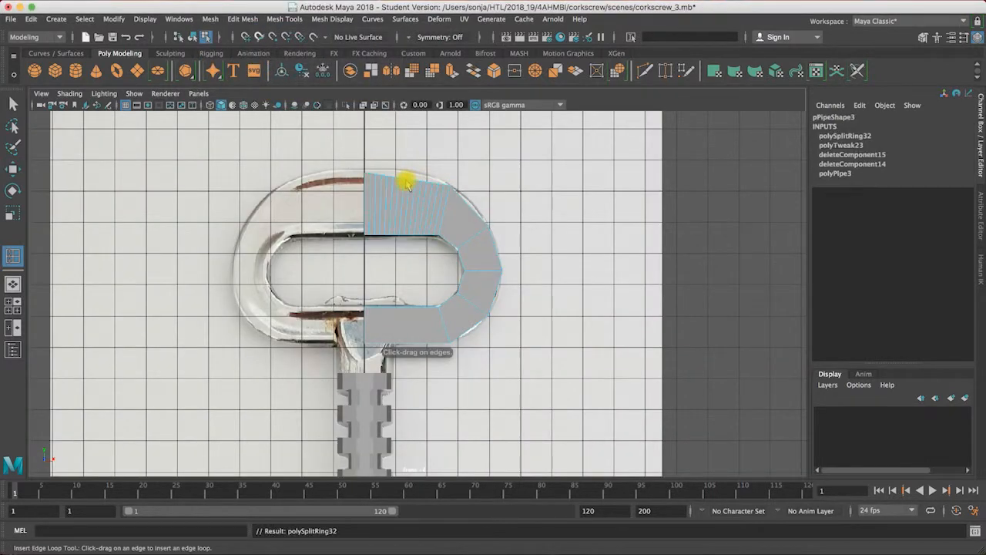
pyautogui.hotkey('ctrl', 'z')
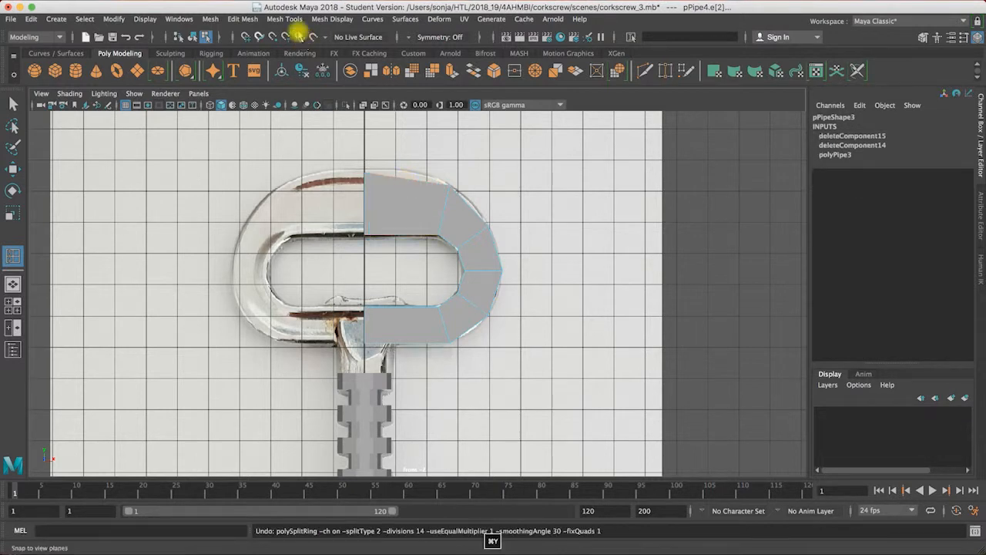
# Step: Set the Insert Edge Loop tool to relative distance from edge and add one loop midway across the upper bar
pyautogui.click(287, 19)
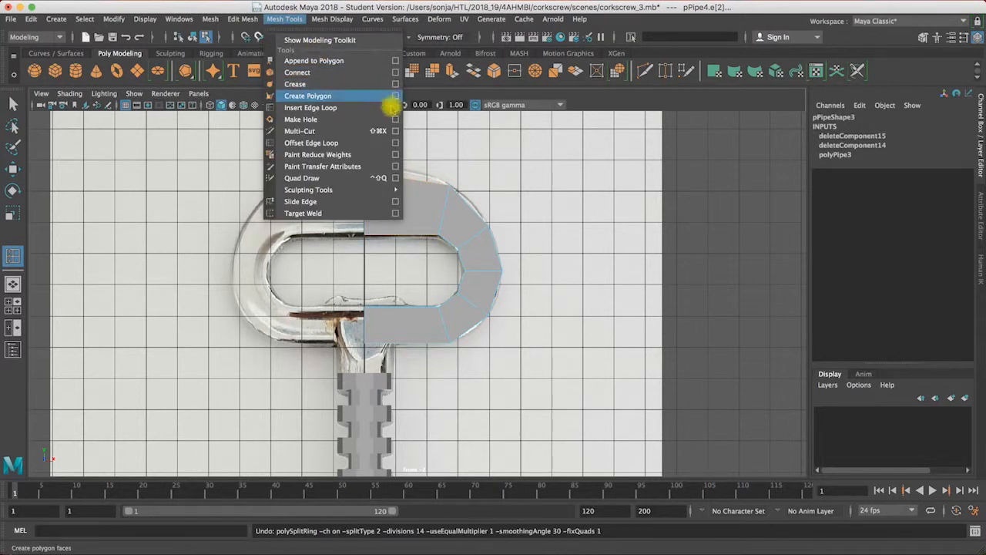
pyautogui.click(394, 108)
pyautogui.click(104, 138)
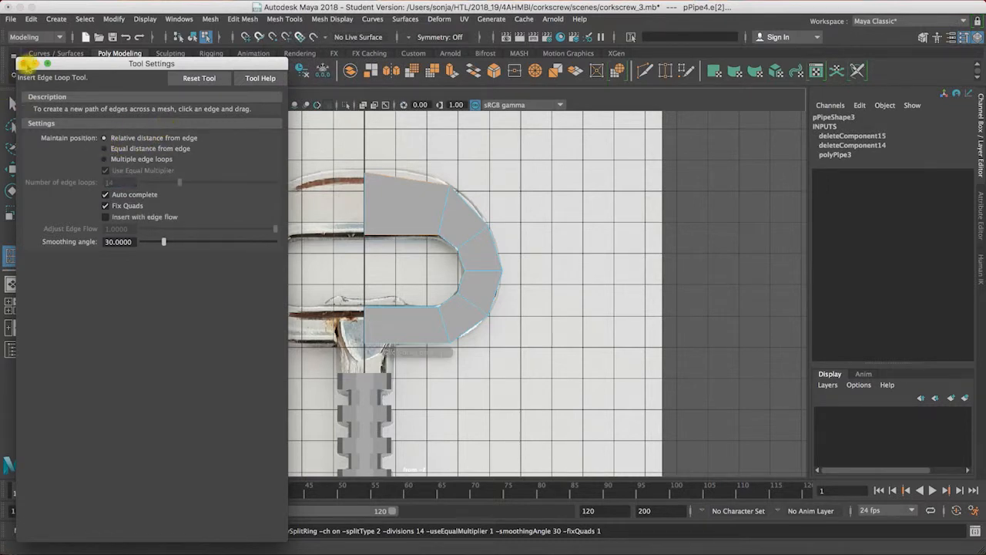
pyautogui.click(24, 63)
pyautogui.click(408, 184)
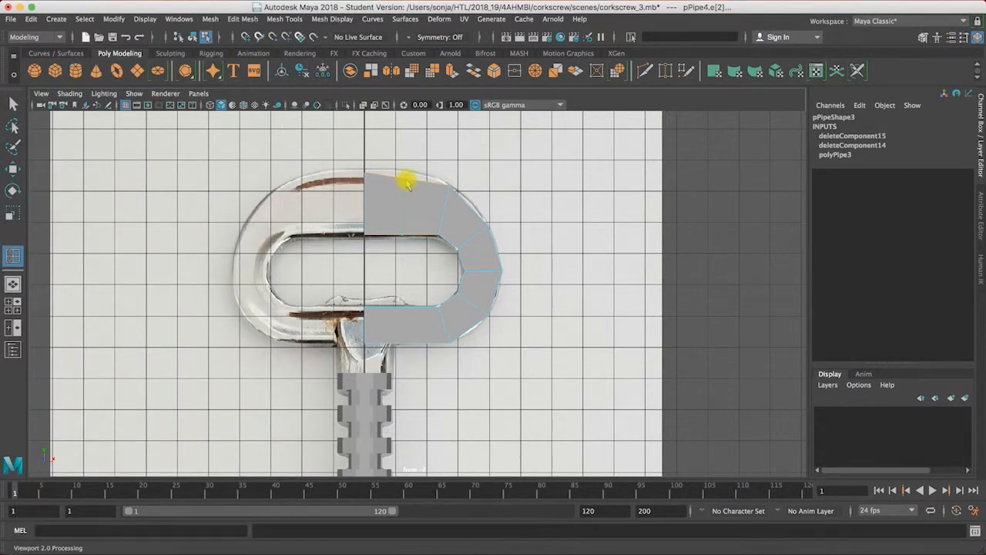
# Step: Raise the new loop's outer vertex to the photo's outline and the upper outer centre-line vertex to about Y 14.675
pyautogui.click(14, 104)
pyautogui.moveTo(412, 185); pyautogui.dragTo(362, 187, button='right')
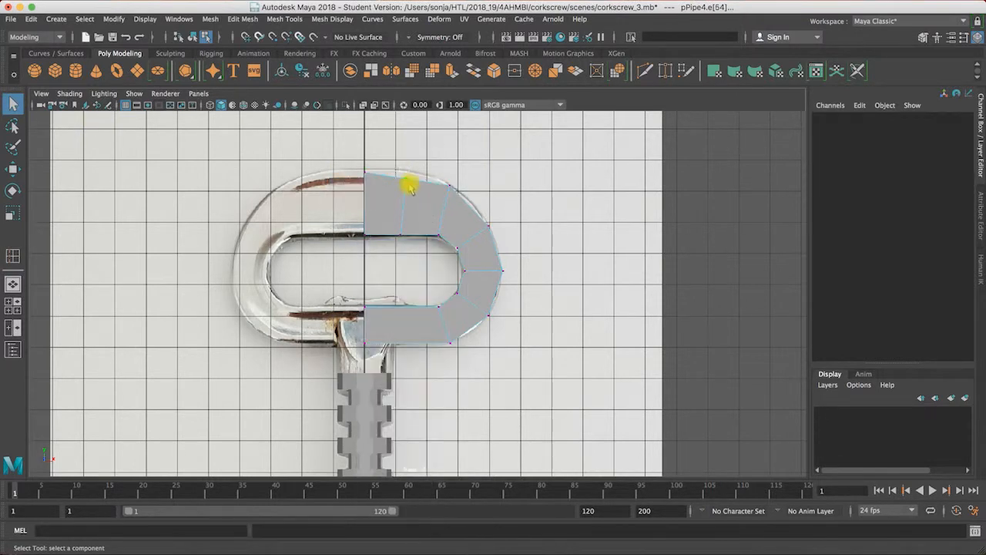
pyautogui.click(408, 184)
pyautogui.press('w')
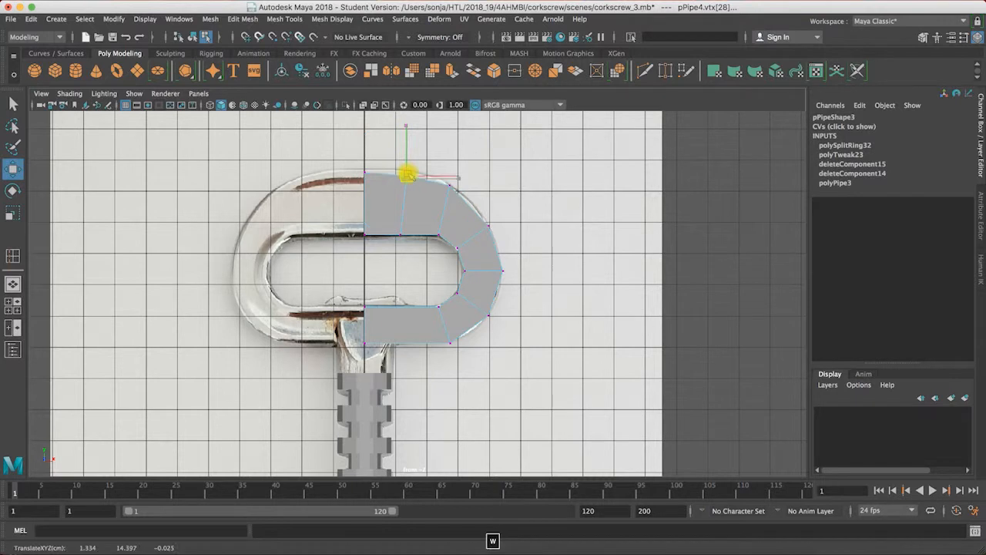
pyautogui.moveTo(406, 172); pyautogui.dragTo(363, 120)
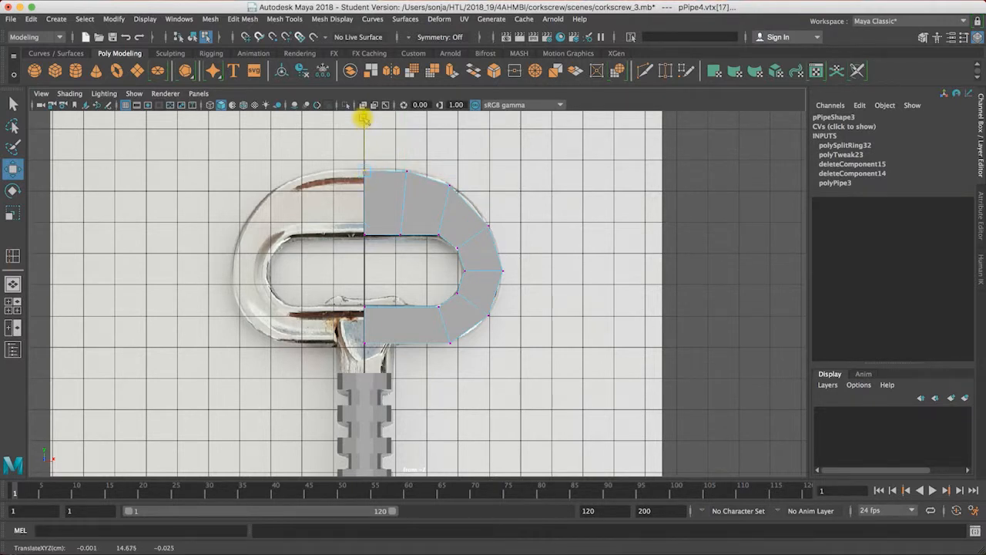
# Step: Raise the lower bar's outer corner vertex to about Y 9.243 and its outer centre-line vertex to about Y 9.205
pyautogui.click(451, 342)
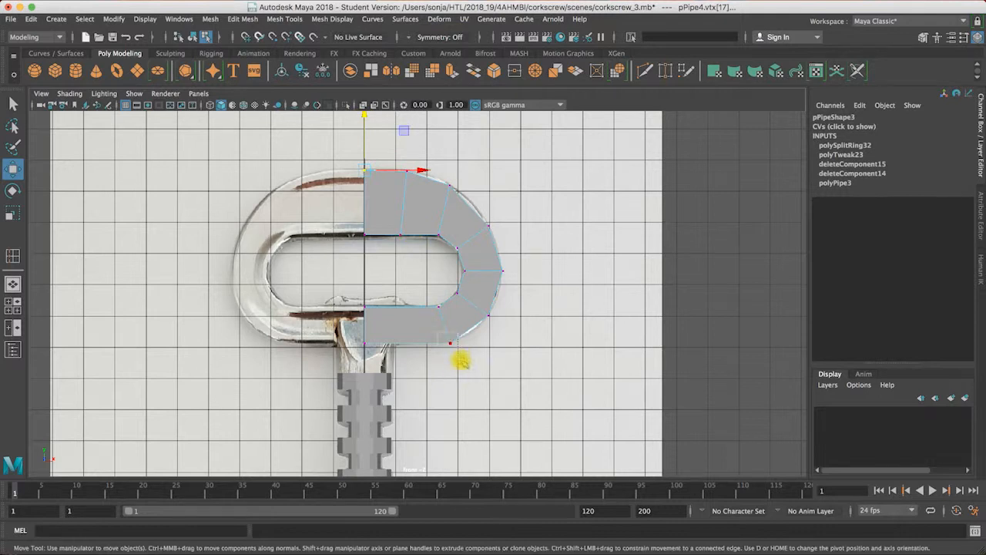
pyautogui.moveTo(451, 284); pyautogui.dragTo(450, 278)
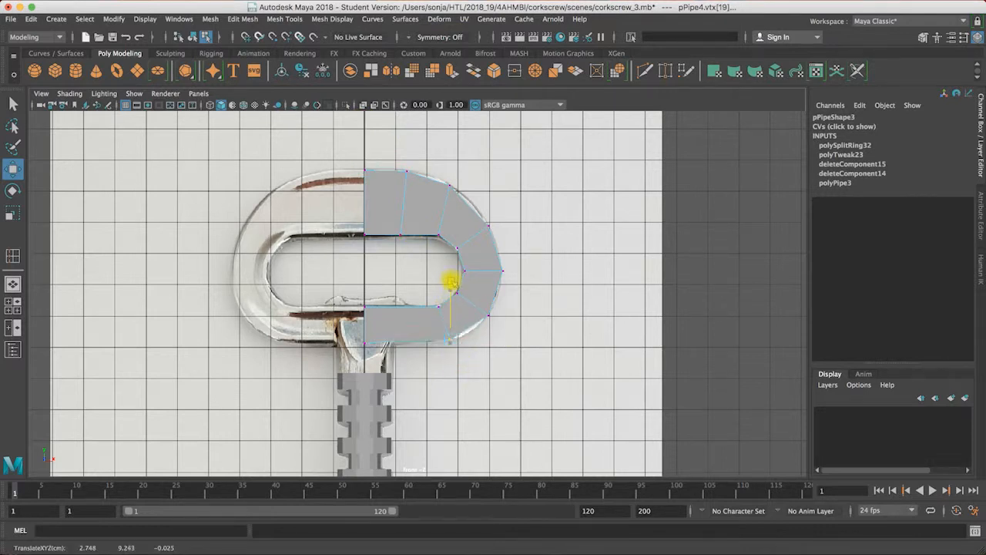
pyautogui.click(372, 302)
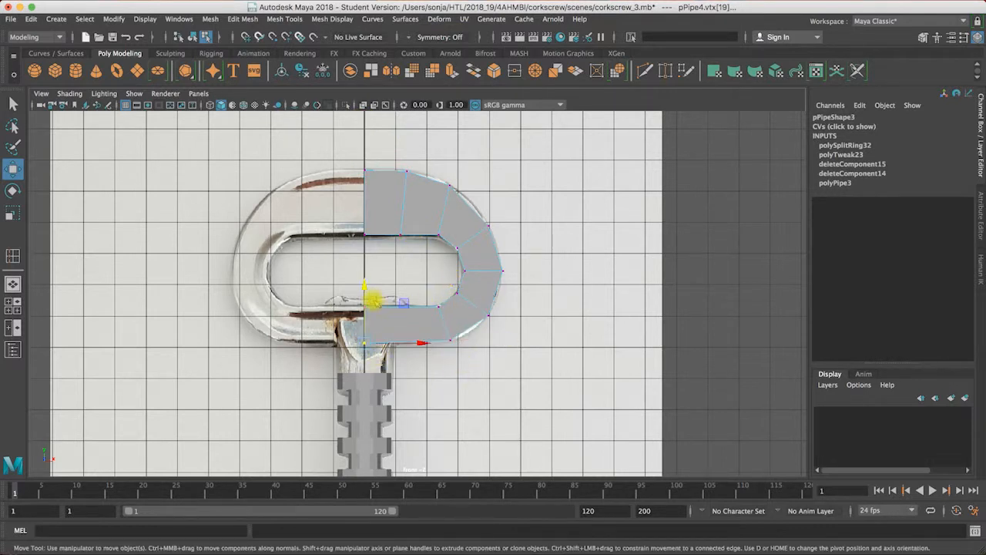
pyautogui.click(363, 288)
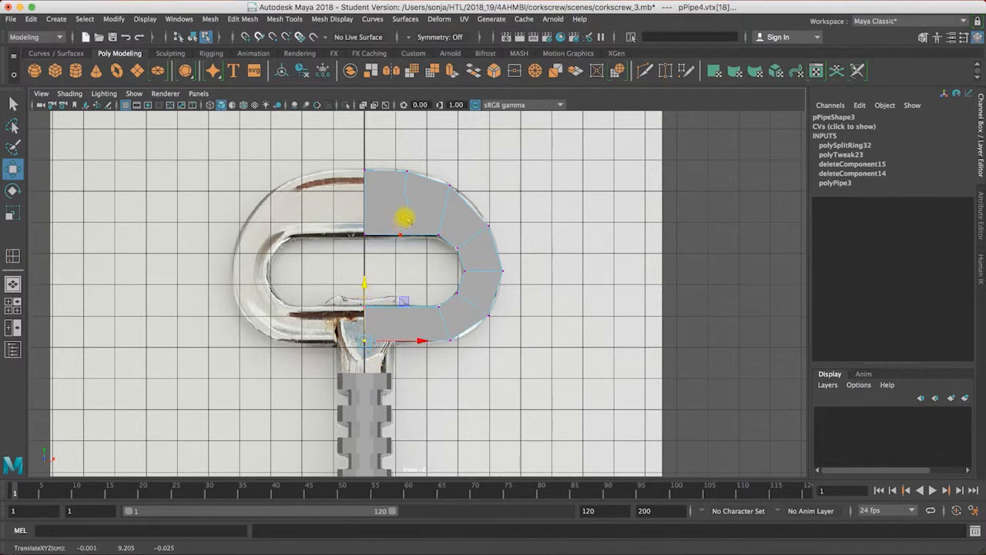
# Step: Save the scene under the new file name corkscrew_4.mb
pyautogui.click(12, 19)
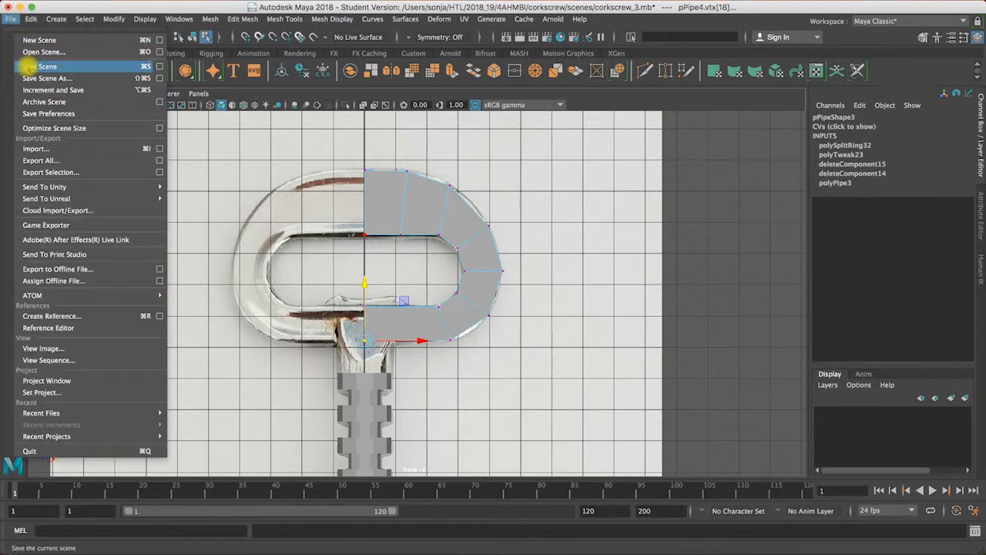
pyautogui.click(47, 77)
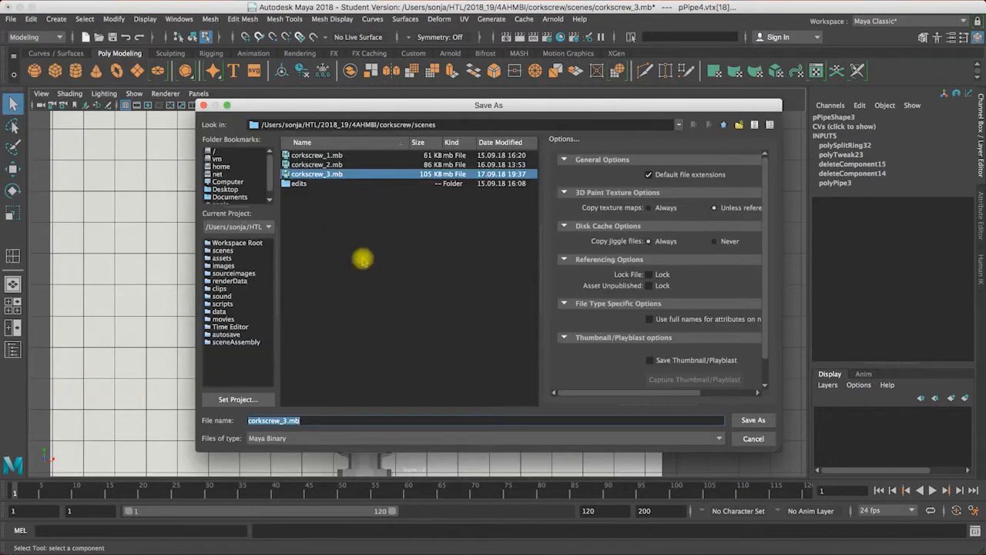
pyautogui.click(287, 420)
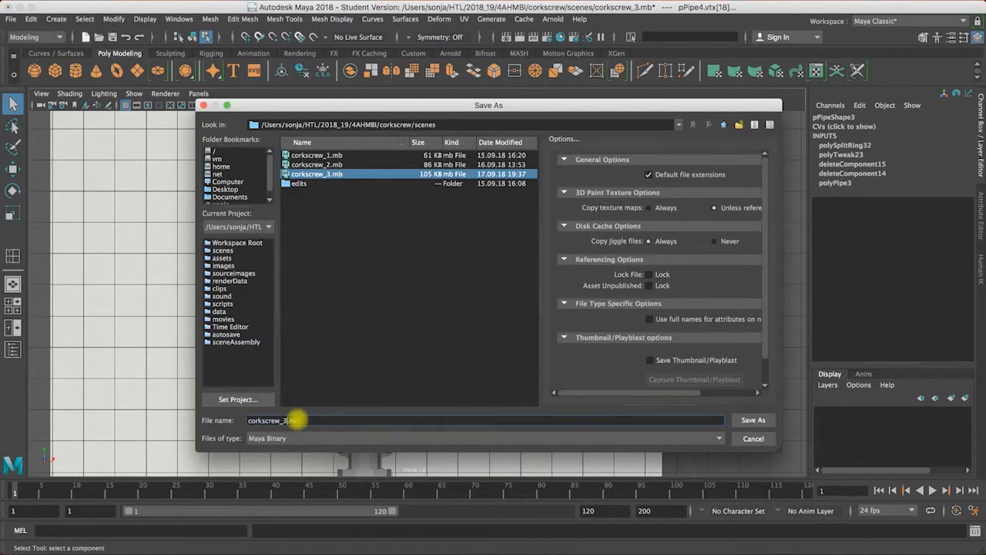
pyautogui.press('BackSpace')
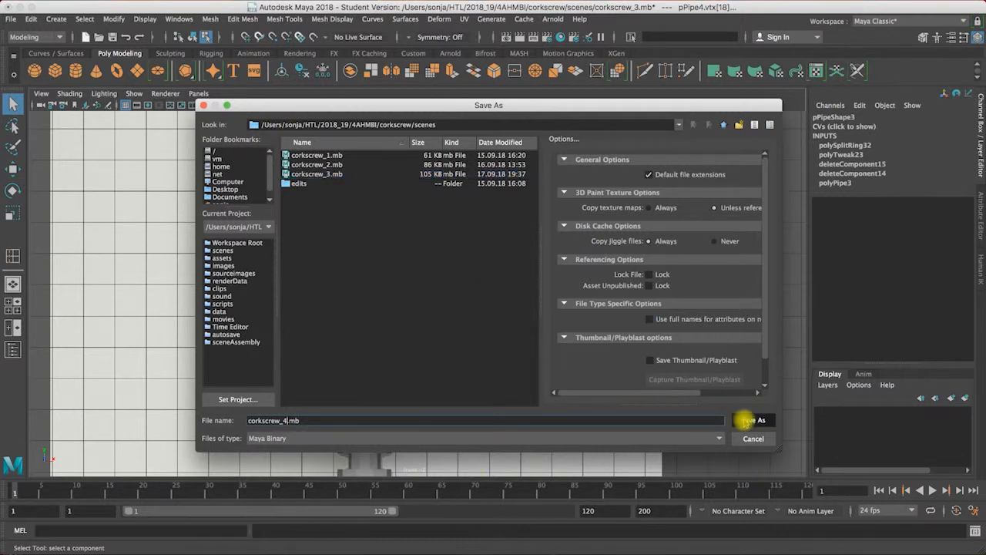
pyautogui.click(745, 420)
pyautogui.click(465, 305)
pyautogui.press('w')
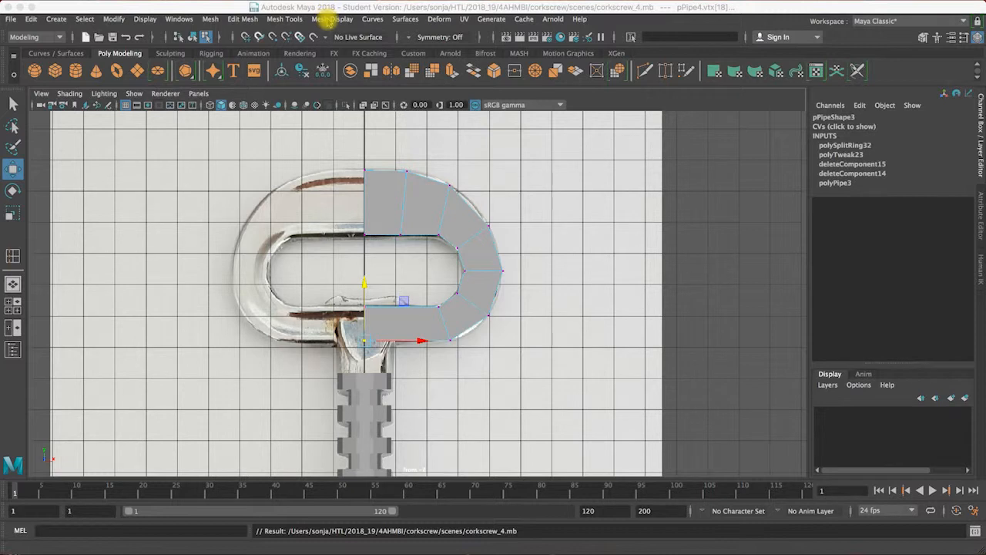
# Step: Insert two edge loops along the handle's front face, one close to its outer edge and one close to its inner edge
pyautogui.click(284, 19)
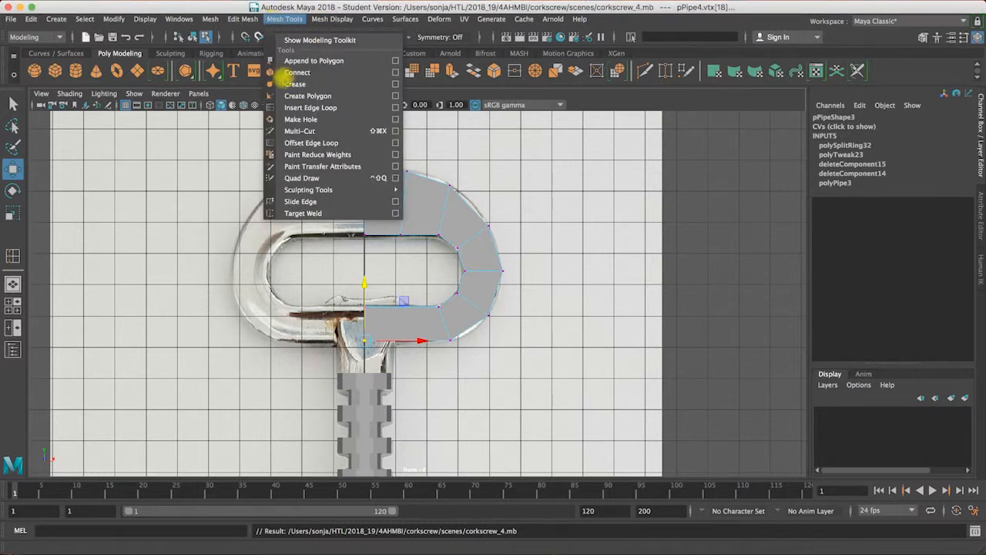
pyautogui.click(299, 108)
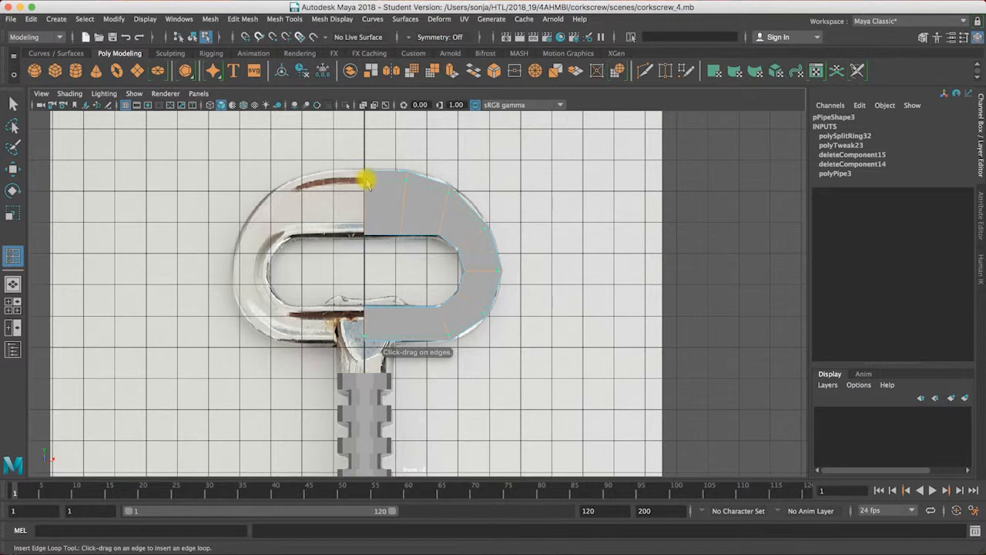
pyautogui.click(365, 223)
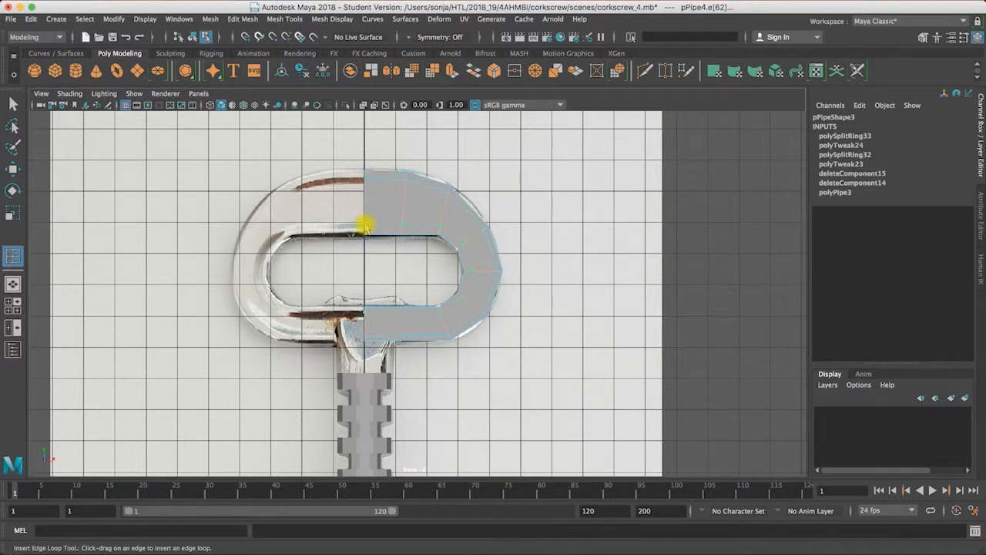
pyautogui.click(365, 224)
pyautogui.click(14, 104)
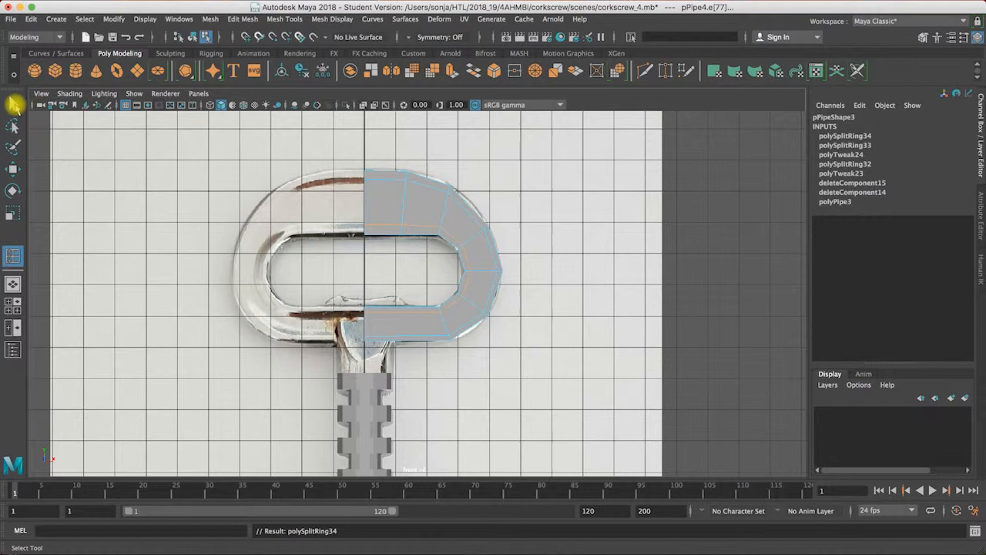
# Step: Extrude the handle's front face band between the two new loops inward with local translate Z -0.103 and local scale 0.5
pyautogui.press('space')
pyautogui.press('space')
pyautogui.keyDown('alt'); pyautogui.moveTo(577, 228); pyautogui.dragTo(481, 210); pyautogui.keyUp('alt')
pyautogui.moveTo(480, 209); pyautogui.dragTo(477, 242, button='right')
pyautogui.click(458, 208)
pyautogui.keyDown('alt'); pyautogui.moveTo(441, 205); pyautogui.dragTo(379, 198); pyautogui.keyUp('alt')
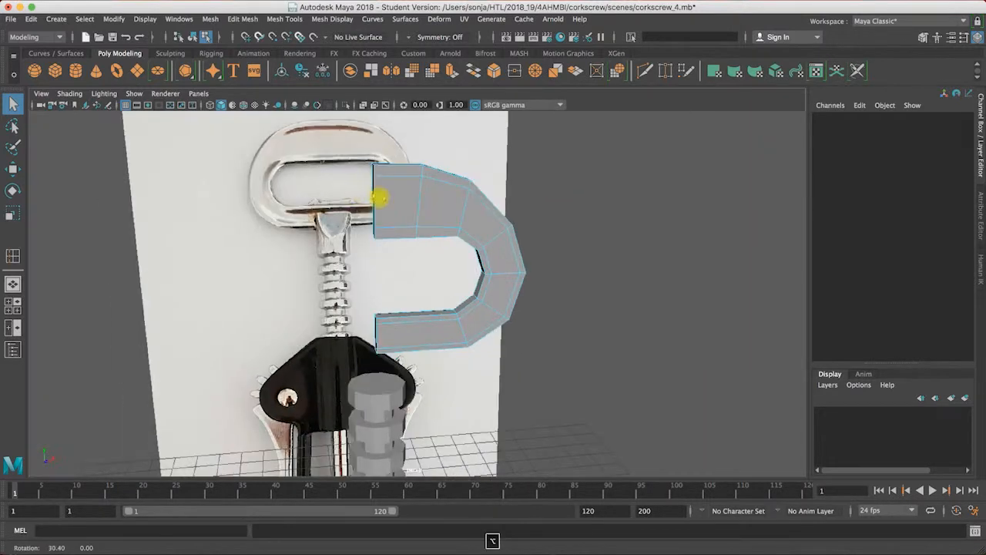
pyautogui.click(439, 198)
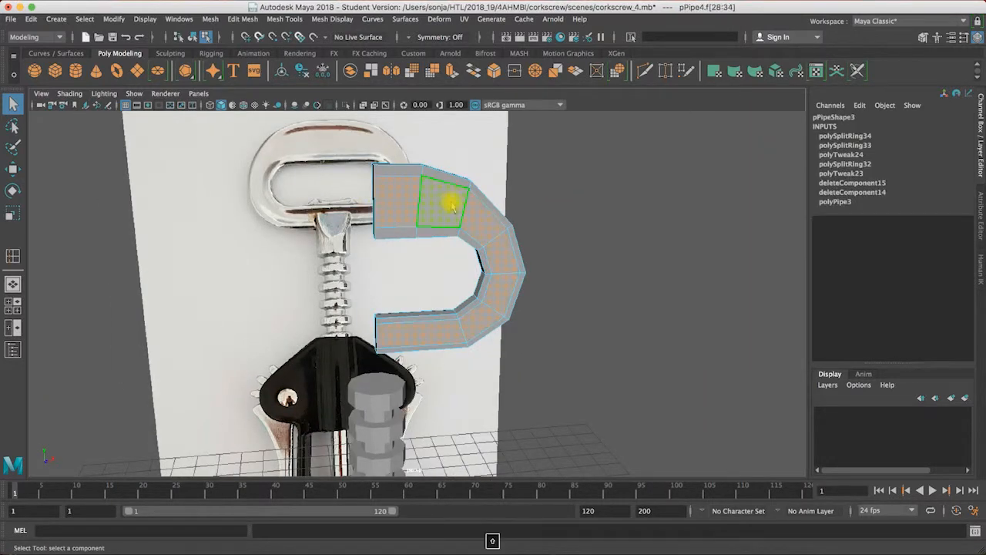
pyautogui.keyDown('alt'); pyautogui.moveTo(528, 218); pyautogui.dragTo(365, 213); pyautogui.keyUp('alt')
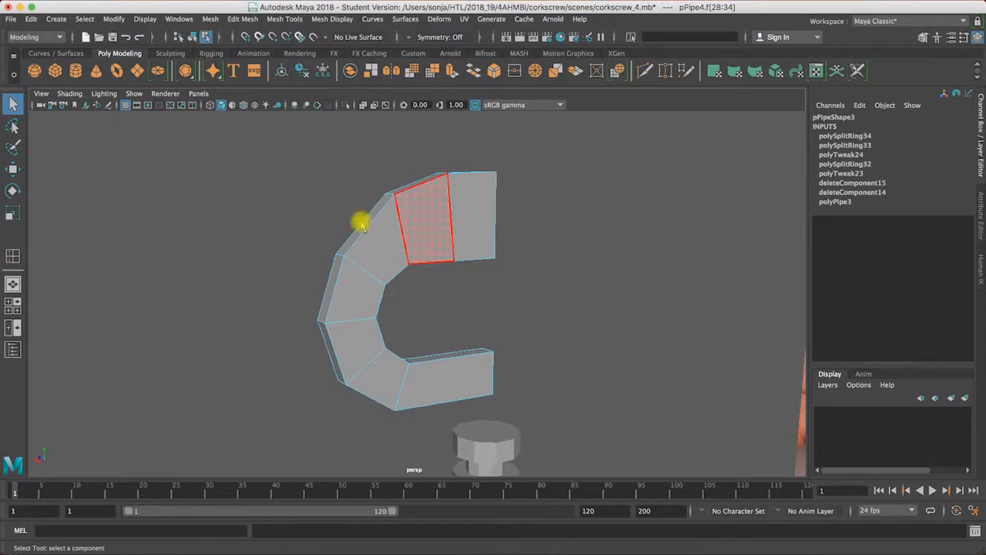
pyautogui.keyDown('alt'); pyautogui.moveTo(391, 260); pyautogui.dragTo(540, 258); pyautogui.keyUp('alt')
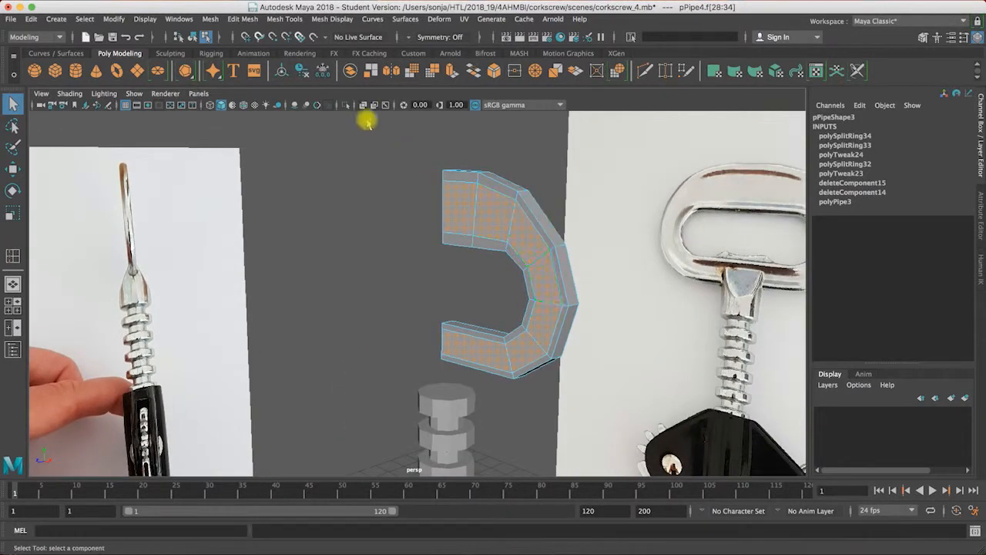
pyautogui.click(449, 71)
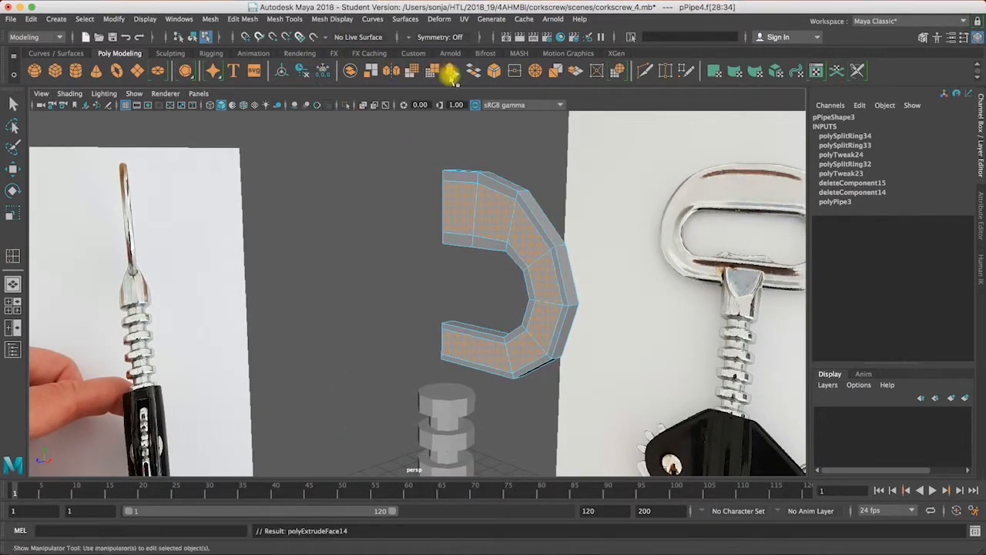
pyautogui.moveTo(431, 209); pyautogui.dragTo(434, 208)
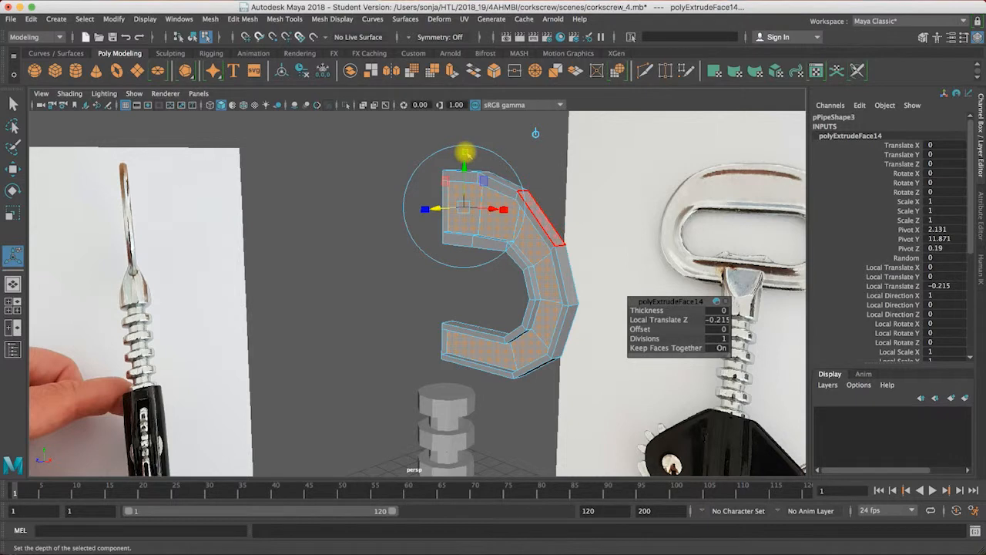
pyautogui.moveTo(467, 209); pyautogui.dragTo(634, 234)
pyautogui.keyDown('alt'); pyautogui.moveTo(556, 239); pyautogui.dragTo(478, 215); pyautogui.keyUp('alt')
pyautogui.press('1')
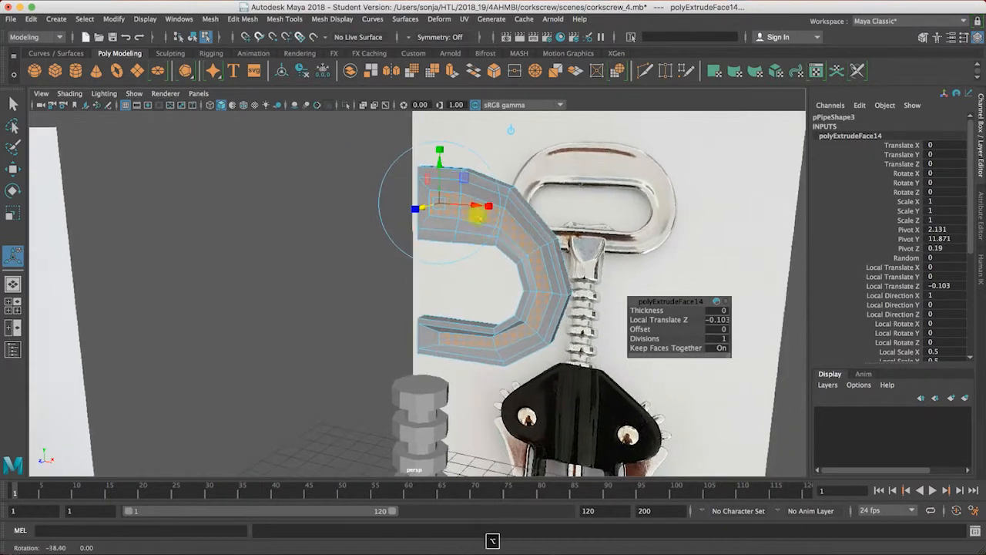
# Step: Delete the faces the extrusion left at the centre-line ends of the handle's upper and lower bars
pyautogui.keyDown('alt'); pyautogui.moveTo(505, 154); pyautogui.dragTo(430, 180); pyautogui.keyUp('alt')
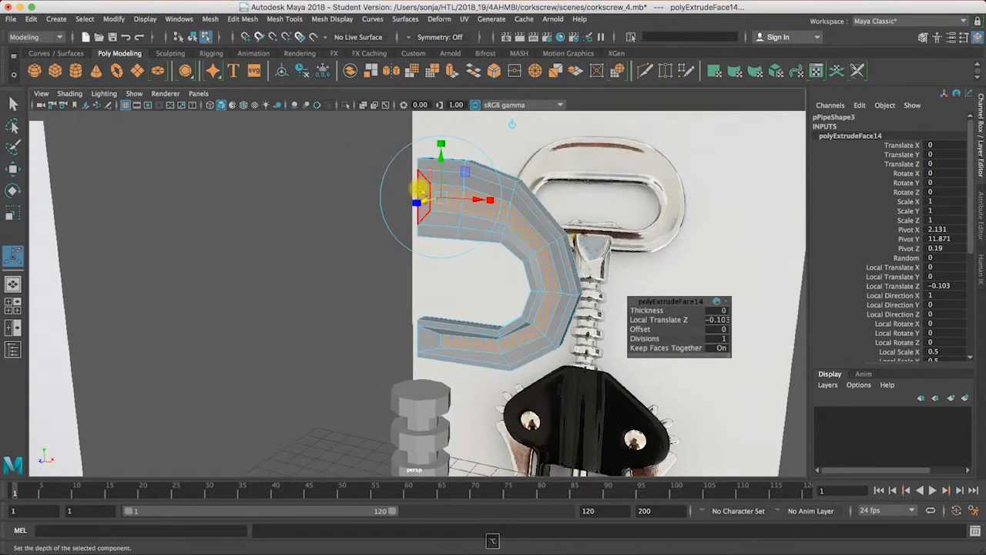
pyautogui.click(421, 197)
pyautogui.keyDown('alt'); pyautogui.moveTo(424, 223); pyautogui.dragTo(441, 250); pyautogui.keyUp('alt')
pyautogui.click(402, 331)
pyautogui.keyDown('alt'); pyautogui.moveTo(521, 316); pyautogui.dragTo(493, 296); pyautogui.keyUp('alt')
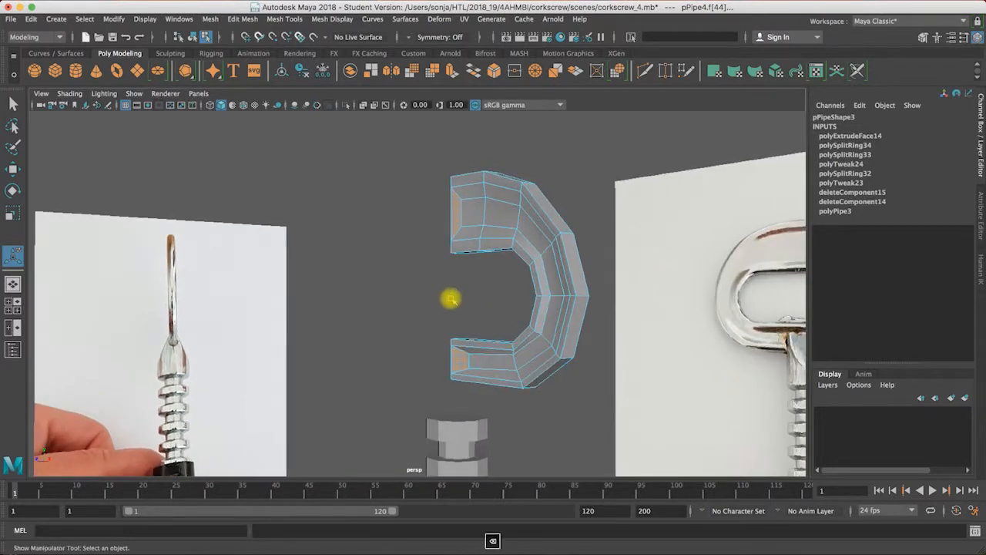
pyautogui.click(450, 299)
# Step: Flatten the vertices at the open ends of both bars along X and move them onto the centre line at about X 0.008
pyautogui.keyDown('alt'); pyautogui.moveTo(471, 214); pyautogui.dragTo(526, 227); pyautogui.keyUp('alt')
pyautogui.press('space')
pyautogui.press('space')
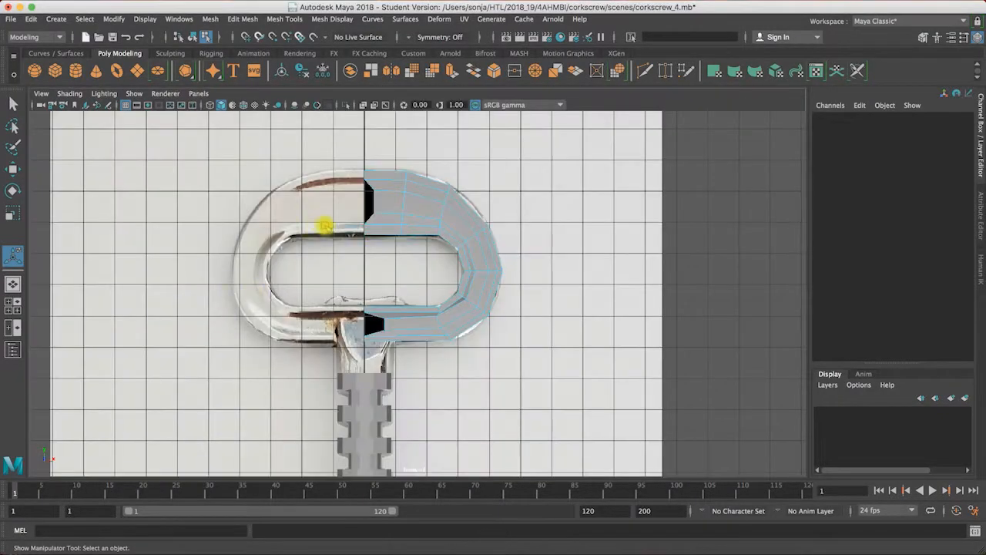
pyautogui.keyDown('alt'); pyautogui.moveTo(326, 220); pyautogui.dragTo(441, 214, button='right'); pyautogui.keyUp('alt')
pyautogui.keyDown('alt'); pyautogui.moveTo(441, 214); pyautogui.dragTo(370, 171, button='middle'); pyautogui.keyUp('alt')
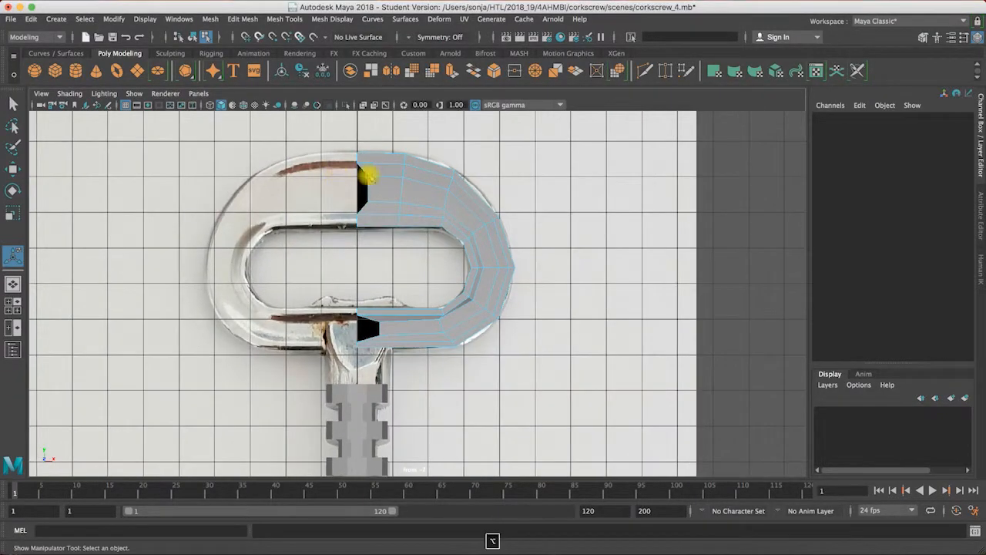
pyautogui.rightClick(370, 174)
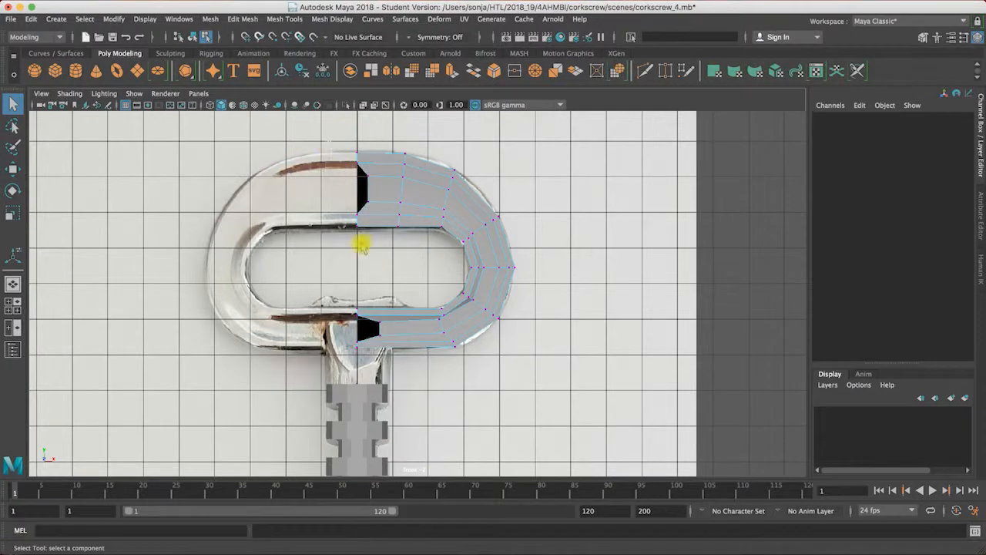
pyautogui.click(380, 352)
pyautogui.press('r')
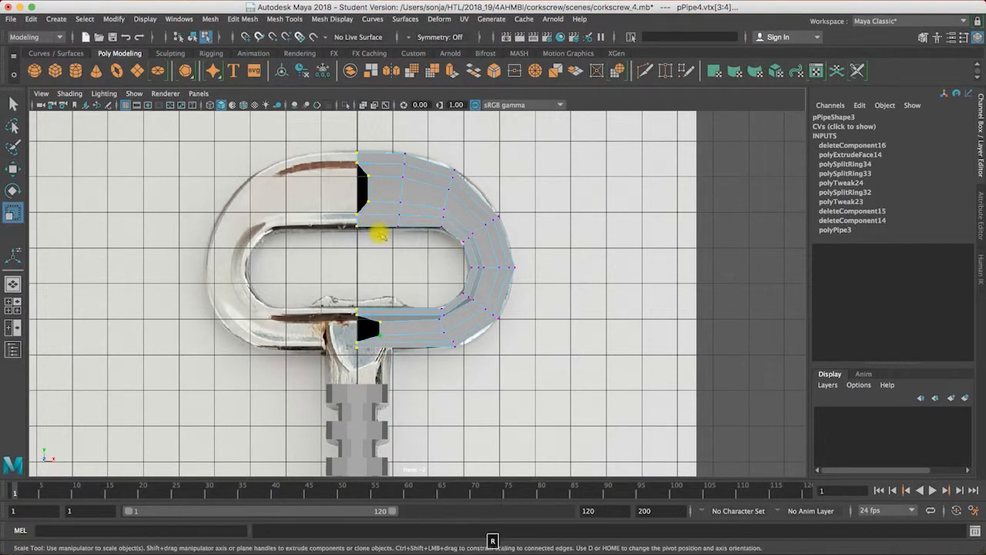
pyautogui.moveTo(414, 252); pyautogui.dragTo(375, 254)
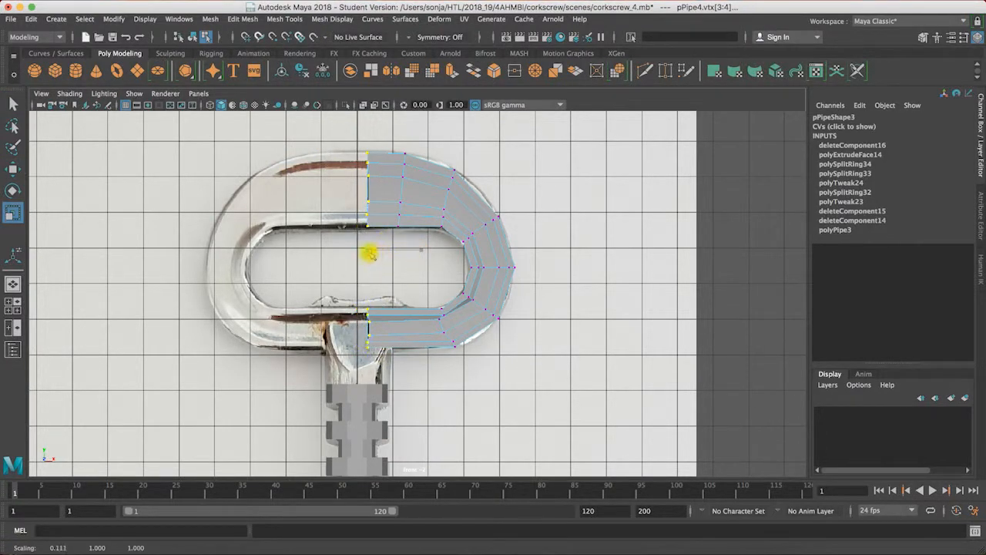
pyautogui.press('w')
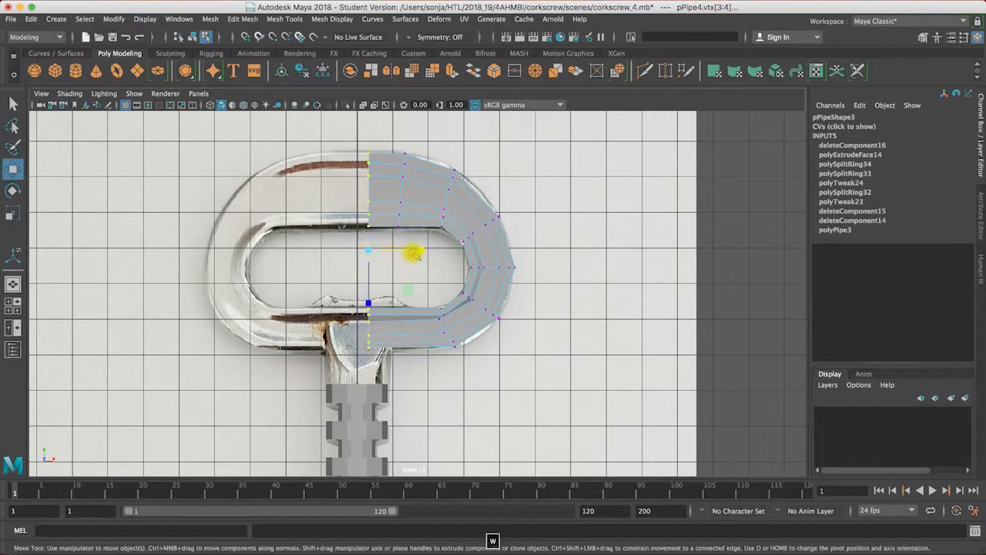
pyautogui.moveTo(422, 249); pyautogui.dragTo(412, 249)
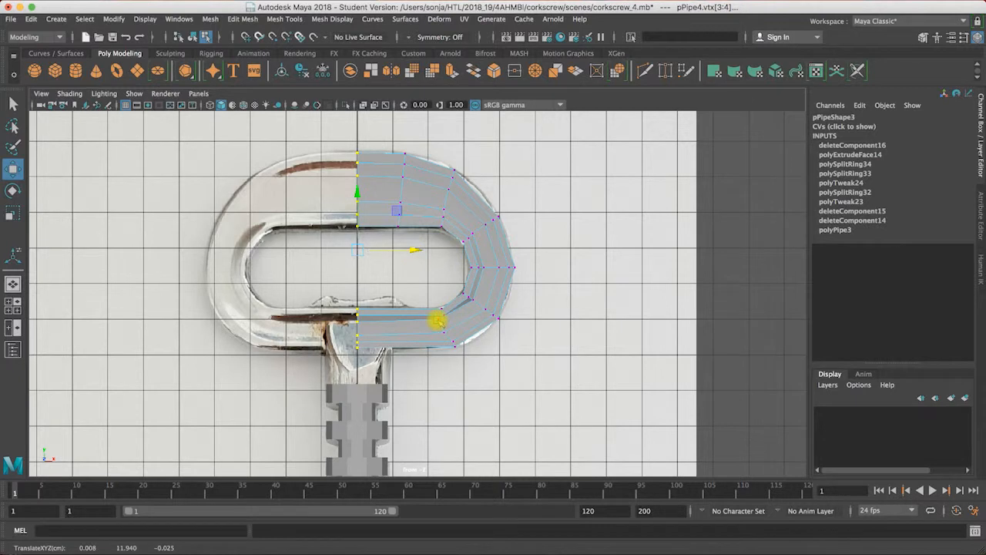
# Step: Even out the groove's lower corner vertices, moving the lower one to about X 2.517, Y 9.559 and the curve's inner one to about X 3.310, Y 10.490
pyautogui.click(443, 319)
pyautogui.press('w')
pyautogui.moveTo(441, 324); pyautogui.dragTo(442, 334)
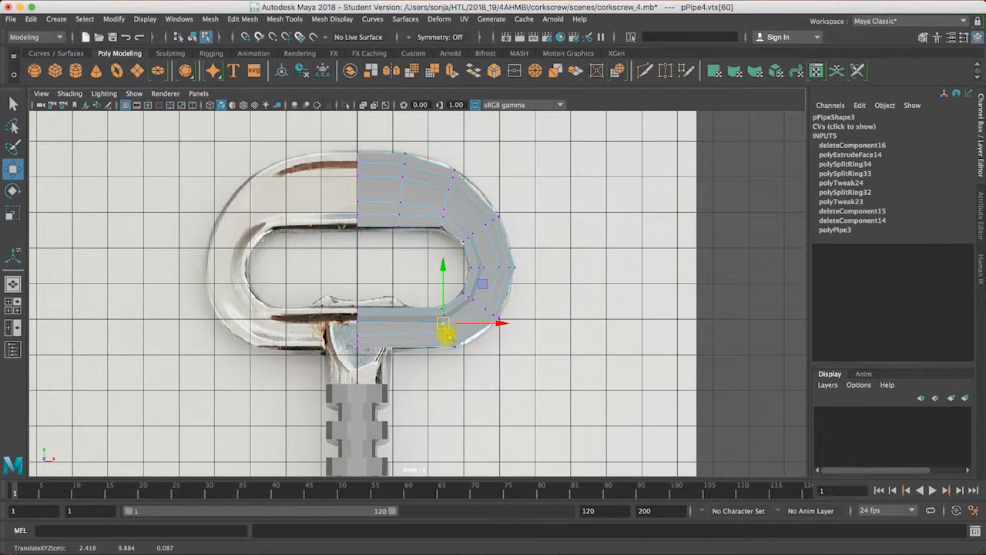
pyautogui.click(443, 333)
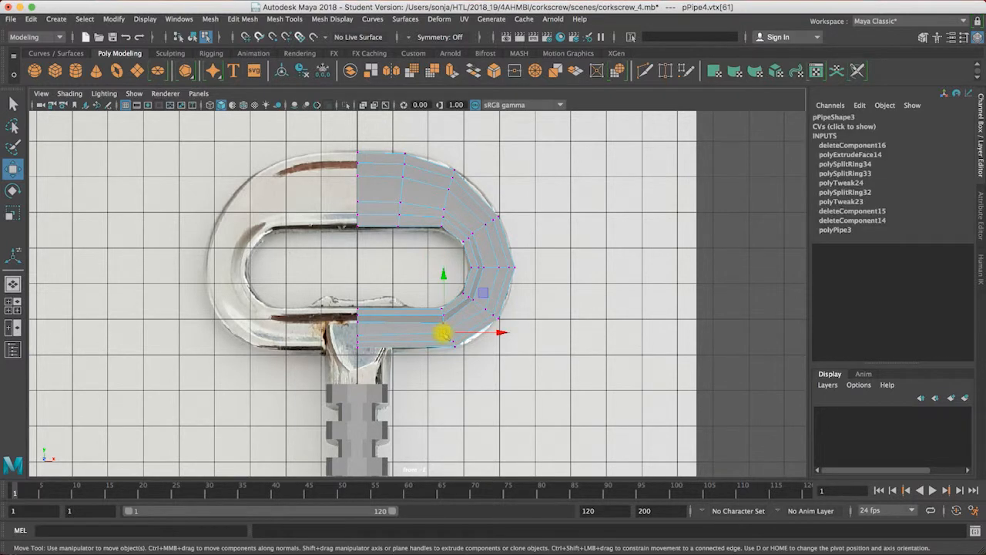
pyautogui.moveTo(445, 332); pyautogui.dragTo(448, 335)
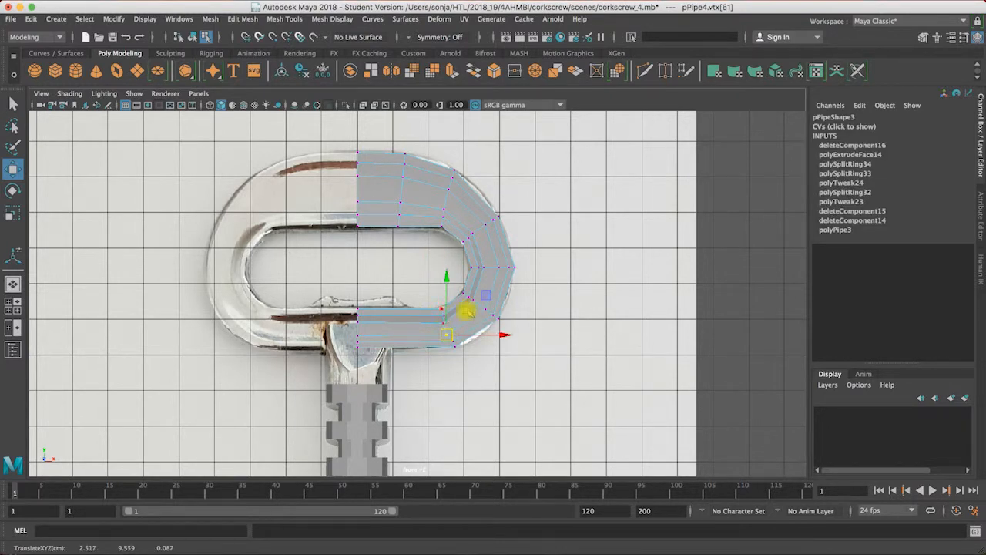
pyautogui.click(472, 300)
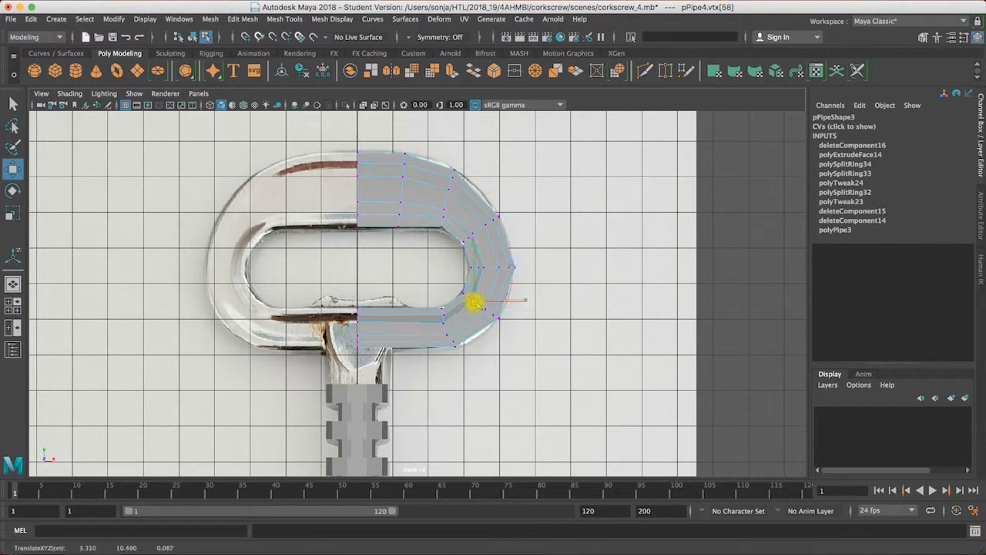
pyautogui.click(444, 316)
pyautogui.moveTo(445, 316); pyautogui.dragTo(445, 317)
# Step: Examine the half handle's recessed groove and outline from several angles in perspective, including with smooth preview
pyautogui.press('space')
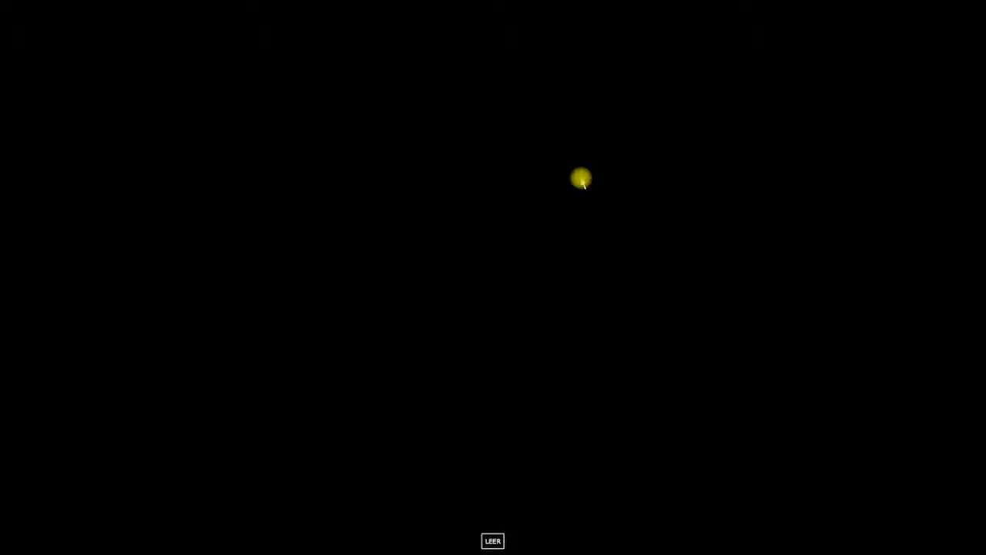
pyautogui.press('space')
pyautogui.keyDown('alt'); pyautogui.moveTo(471, 233); pyautogui.dragTo(491, 216); pyautogui.keyUp('alt')
pyautogui.press('3')
pyautogui.click(524, 161)
pyautogui.moveTo(492, 217); pyautogui.dragTo(514, 199, button='right')
pyautogui.click(524, 161)
pyautogui.keyDown('alt'); pyautogui.moveTo(523, 161); pyautogui.dragTo(513, 224); pyautogui.keyUp('alt')
pyautogui.click(512, 223)
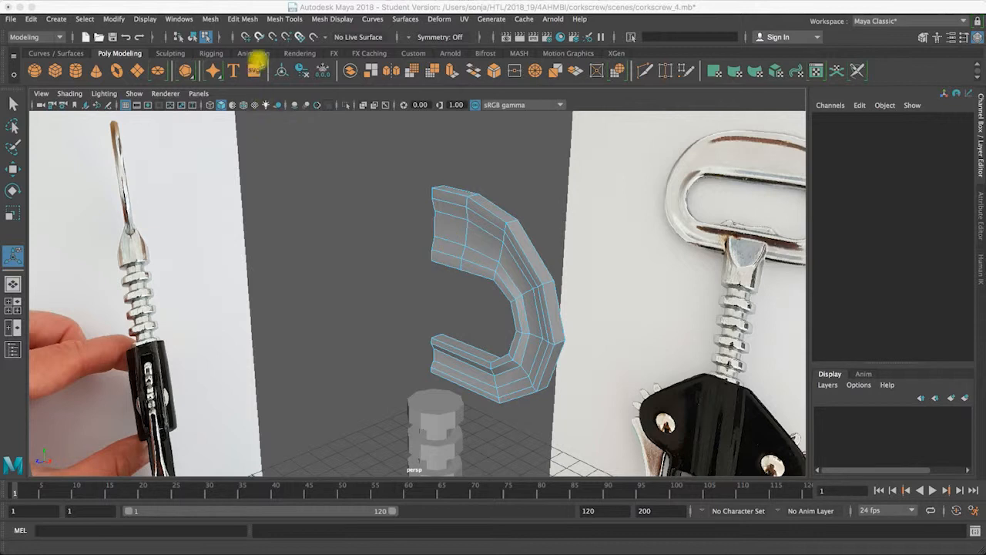
# Step: Insert one centred edge loop along the handle's outer rim and another along its inner rim, using the Multiple edge loops option
pyautogui.click(242, 18)
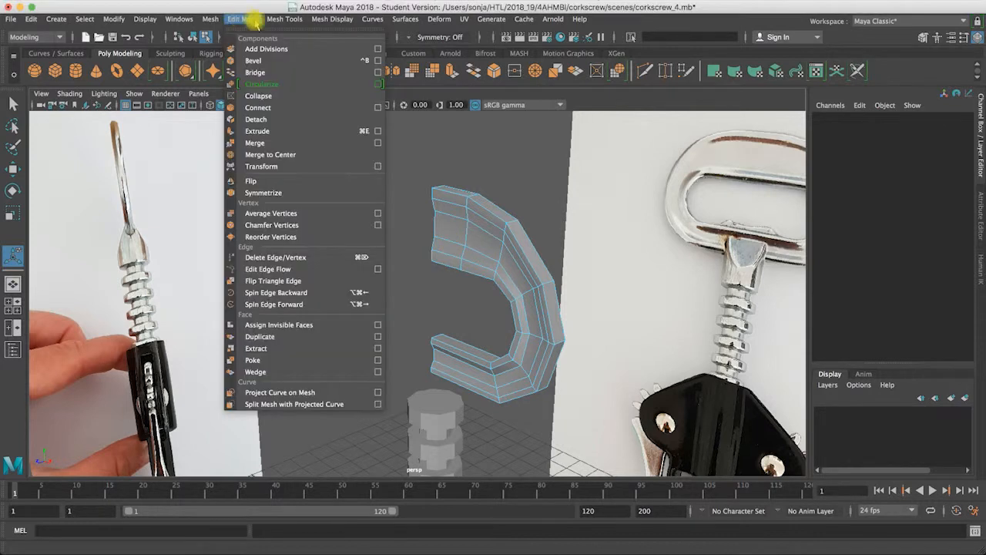
pyautogui.moveTo(284, 18)
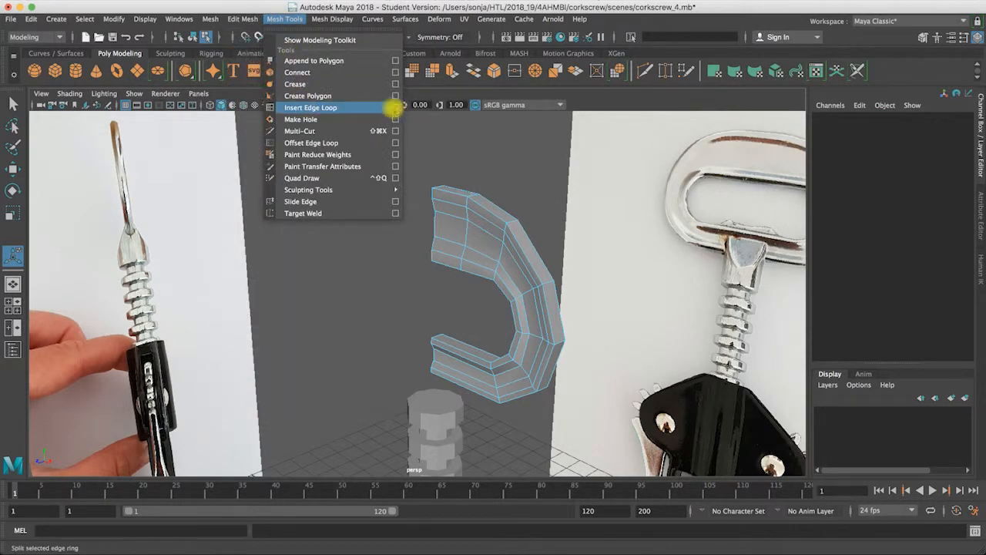
pyautogui.click(394, 108)
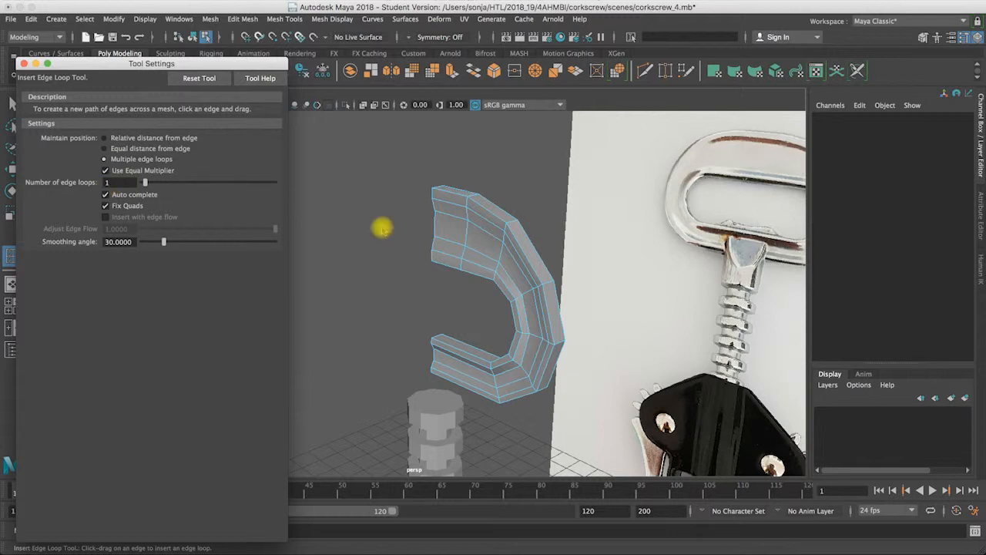
pyautogui.keyDown('alt'); pyautogui.moveTo(535, 282); pyautogui.dragTo(515, 291); pyautogui.keyUp('alt')
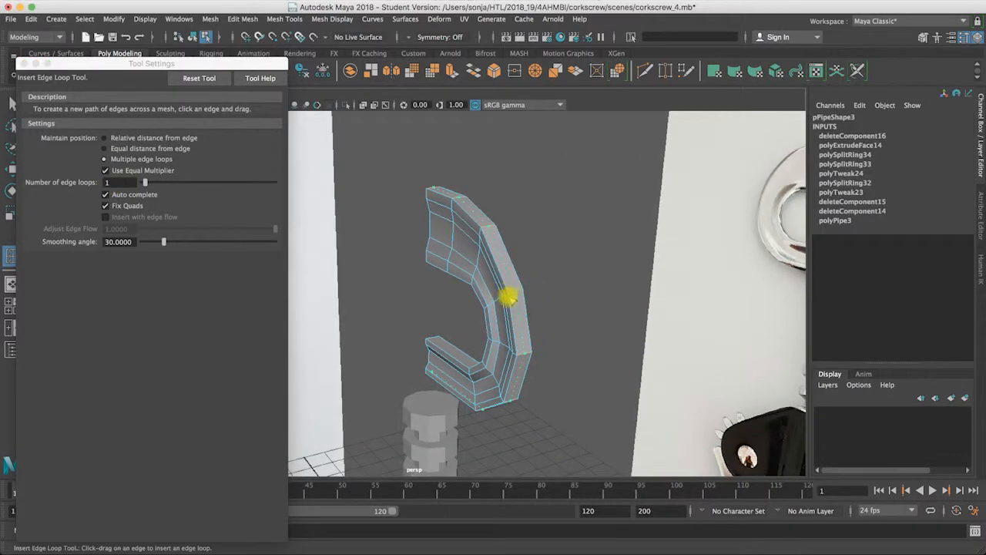
pyautogui.click(508, 299)
pyautogui.keyDown('alt'); pyautogui.moveTo(506, 348); pyautogui.dragTo(498, 279); pyautogui.keyUp('alt')
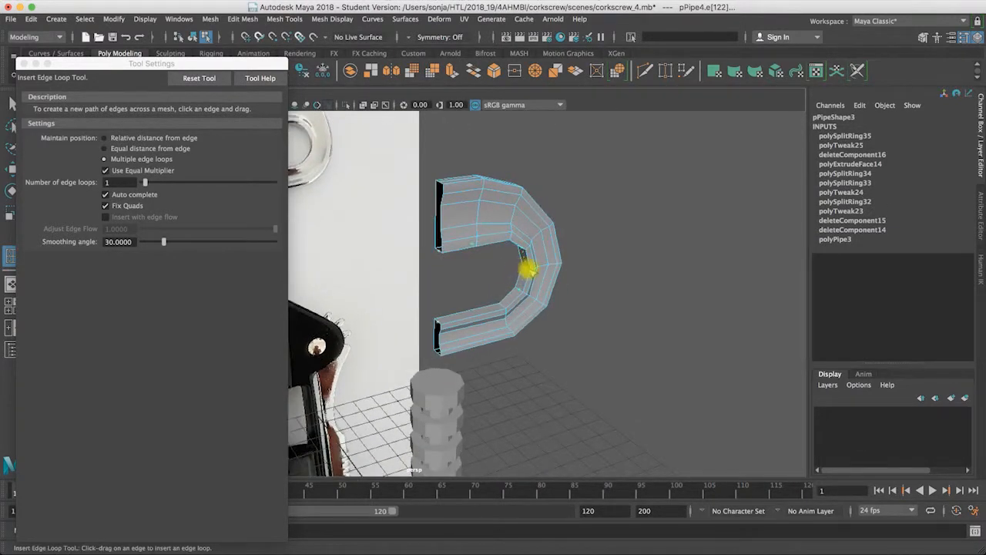
pyautogui.click(524, 267)
pyautogui.keyDown('alt'); pyautogui.moveTo(575, 296); pyautogui.dragTo(302, 281); pyautogui.keyUp('alt')
pyautogui.click(24, 63)
pyautogui.moveTo(441, 260); pyautogui.dragTo(452, 286, button='right')
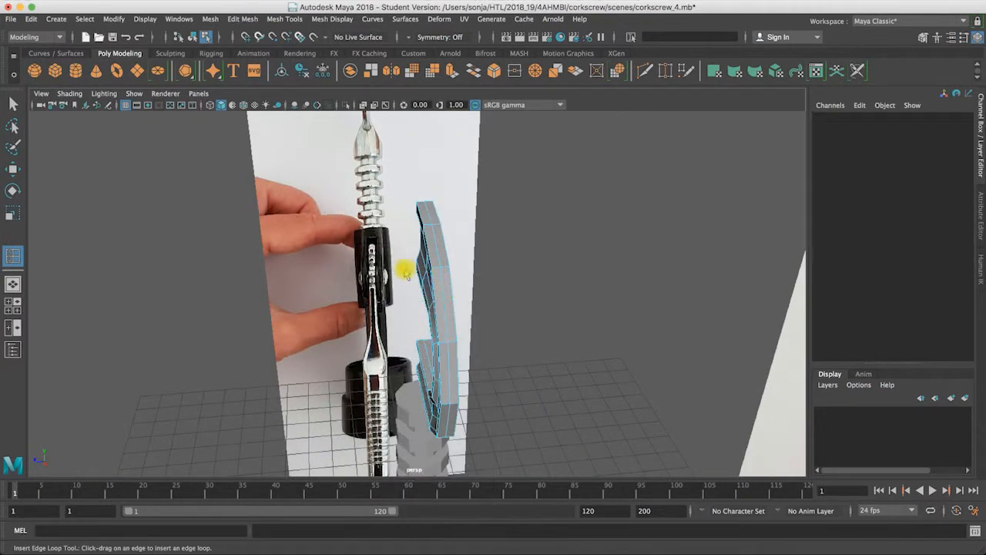
pyautogui.press('space')
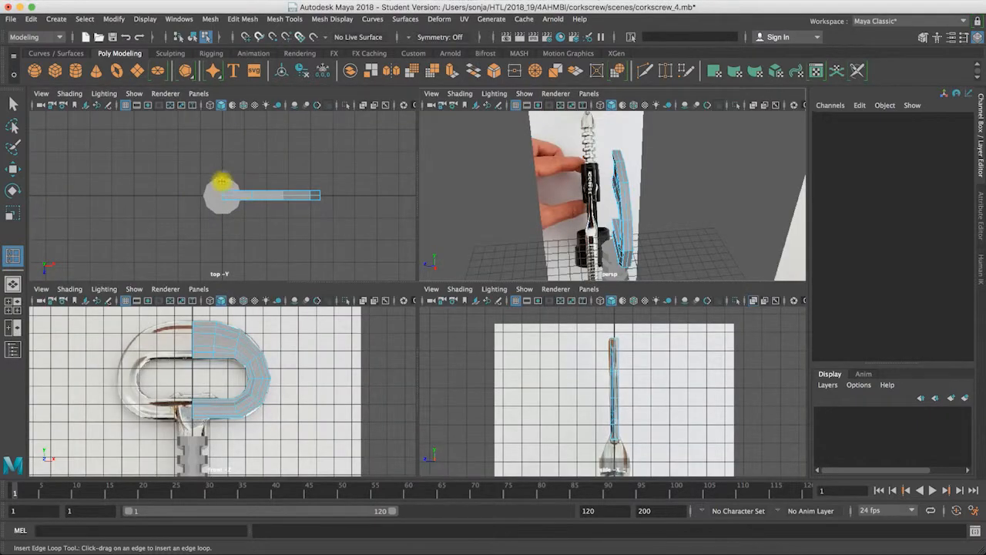
pyautogui.press('space')
pyautogui.moveTo(392, 235); pyautogui.dragTo(629, 287)
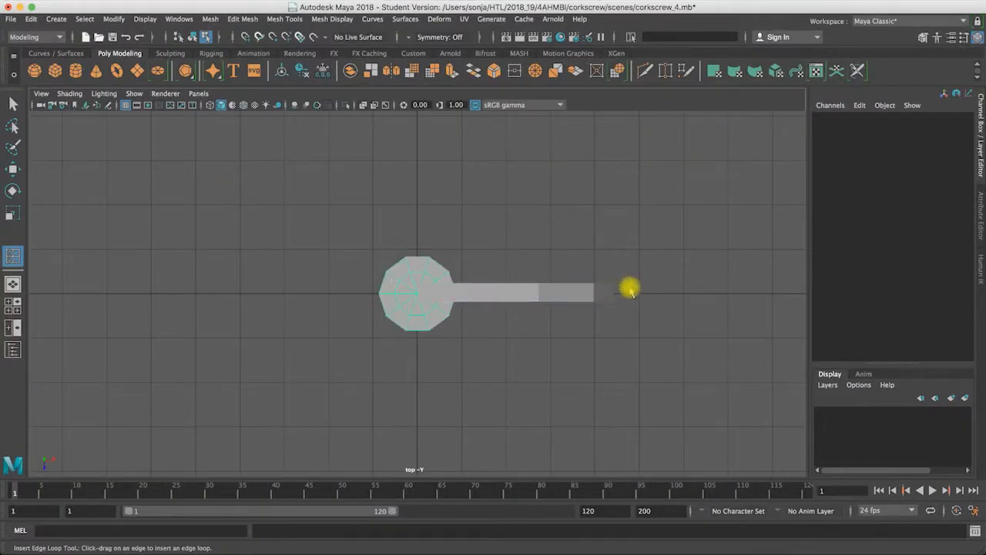
pyautogui.click(588, 291)
pyautogui.moveTo(589, 290); pyautogui.dragTo(656, 277, button='right')
pyautogui.moveTo(649, 274); pyautogui.dragTo(414, 289)
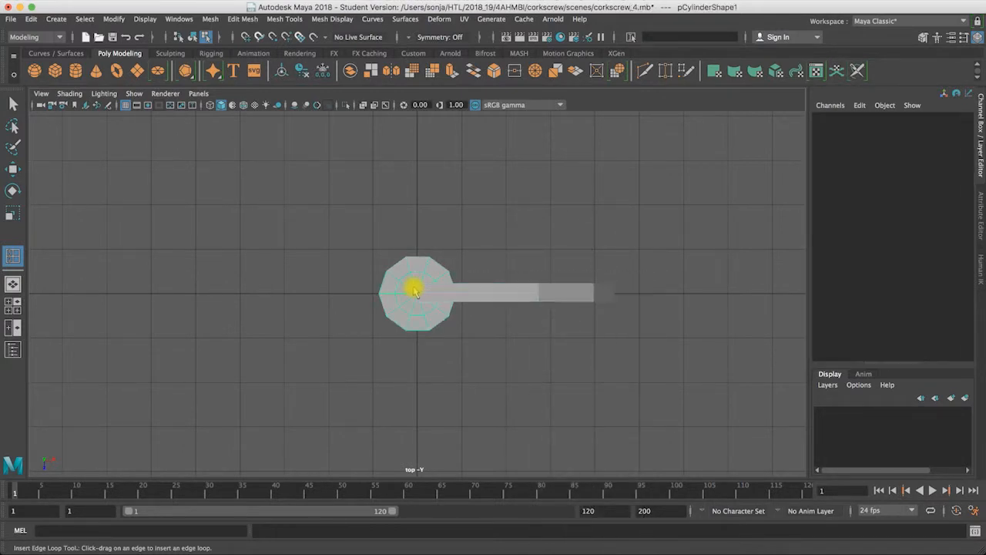
pyautogui.click(513, 295)
pyautogui.moveTo(536, 294); pyautogui.dragTo(536, 285, button='right')
# Step: In the side view, select and delete the handle's rear-half faces behind the new centred edge loops
pyautogui.press('space')
pyautogui.press('space')
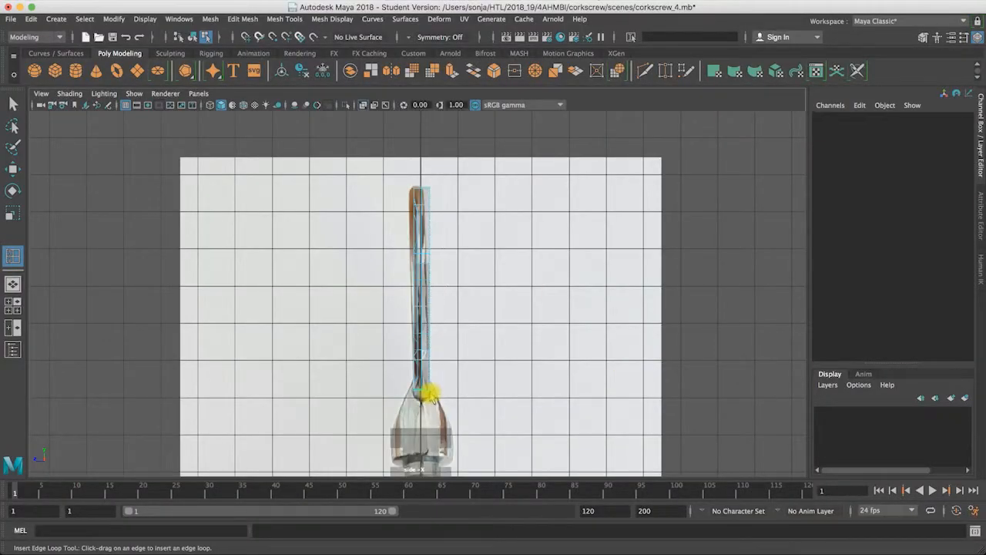
pyautogui.click(429, 394)
pyautogui.click(13, 104)
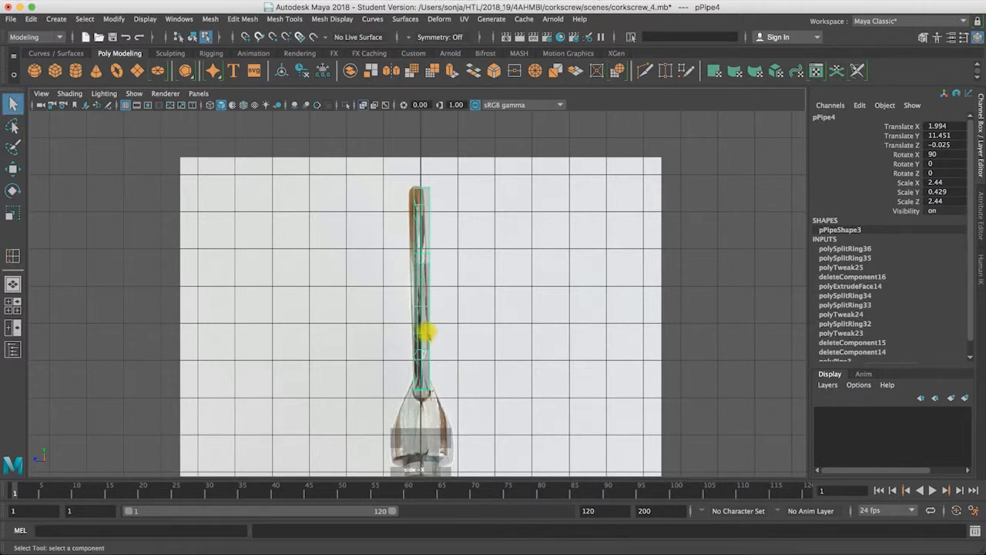
pyautogui.rightClick(426, 333)
pyautogui.click(443, 172)
pyautogui.moveTo(445, 170); pyautogui.dragTo(555, 429)
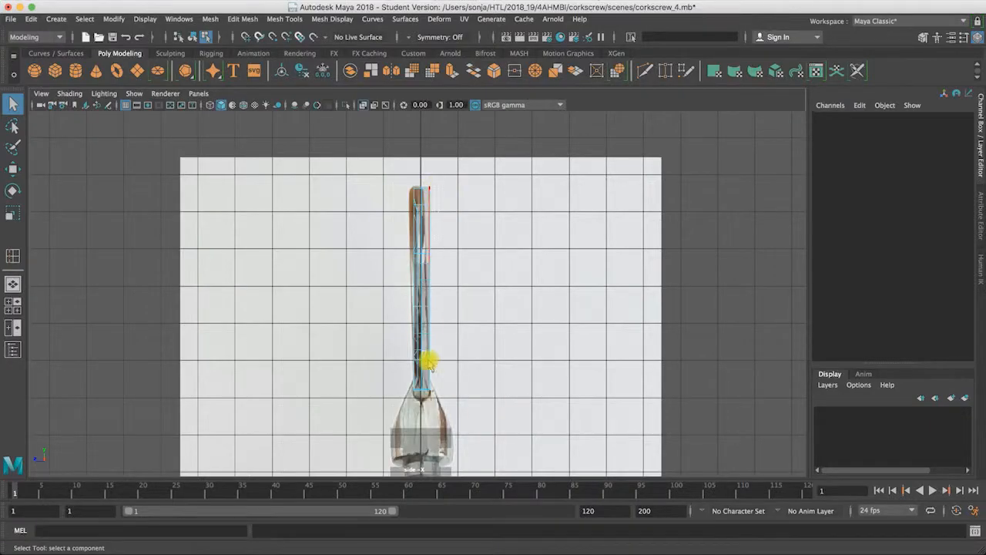
pyautogui.click(426, 399)
# Step: Return to the perspective view and select the remaining handle half as a whole object
pyautogui.press('space')
pyautogui.click(513, 238)
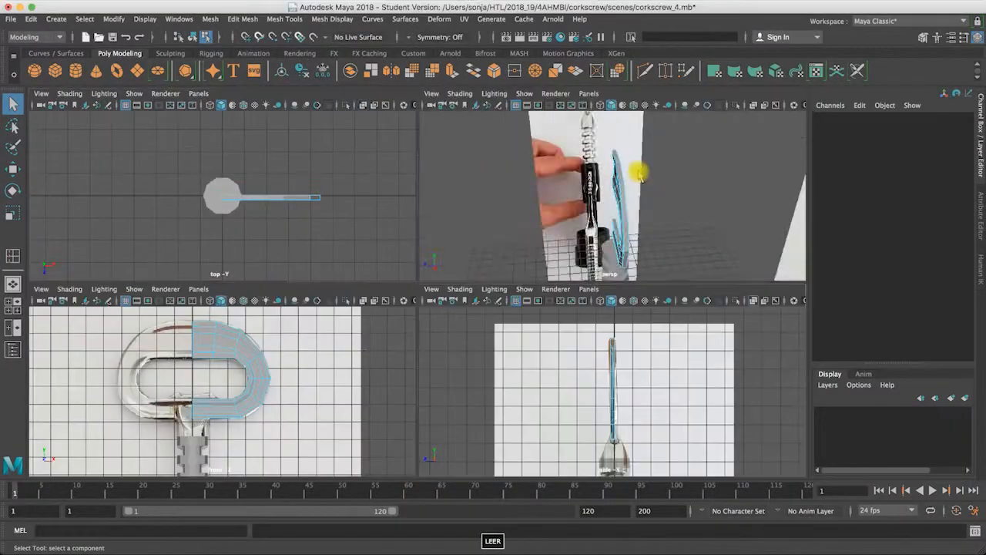
pyautogui.press('space')
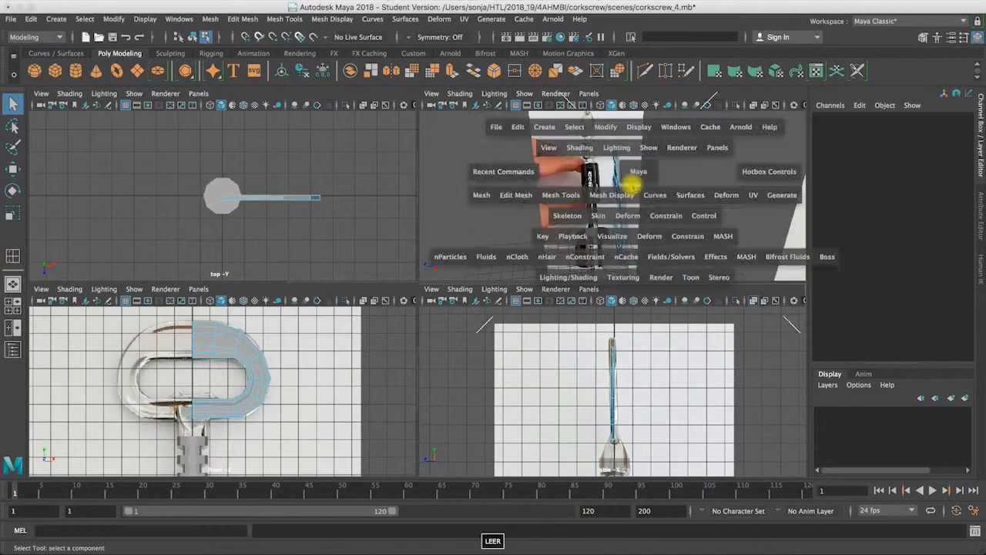
pyautogui.keyDown('alt'); pyautogui.moveTo(529, 240); pyautogui.dragTo(493, 191); pyautogui.keyUp('alt')
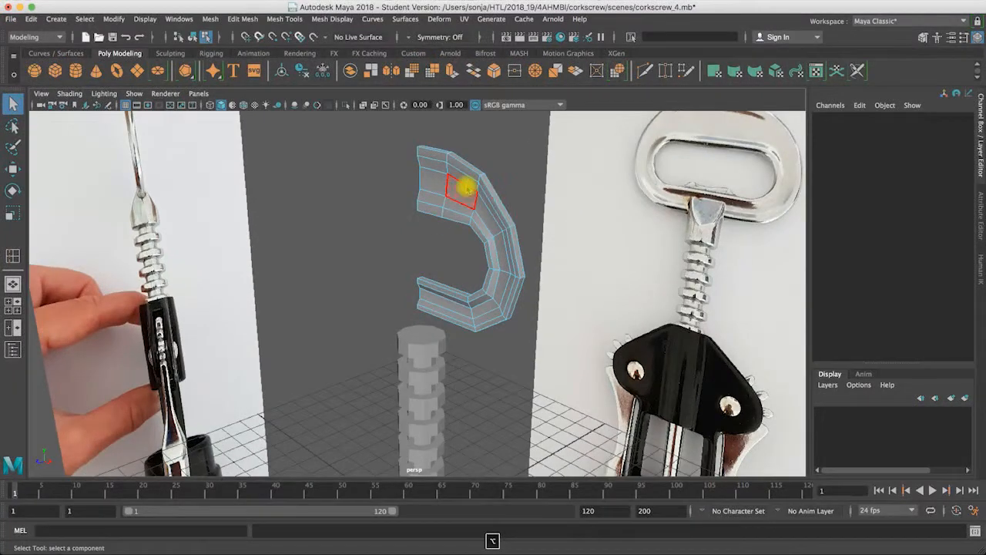
pyautogui.rightClick(466, 191)
pyautogui.moveTo(469, 190); pyautogui.dragTo(524, 168, button='right')
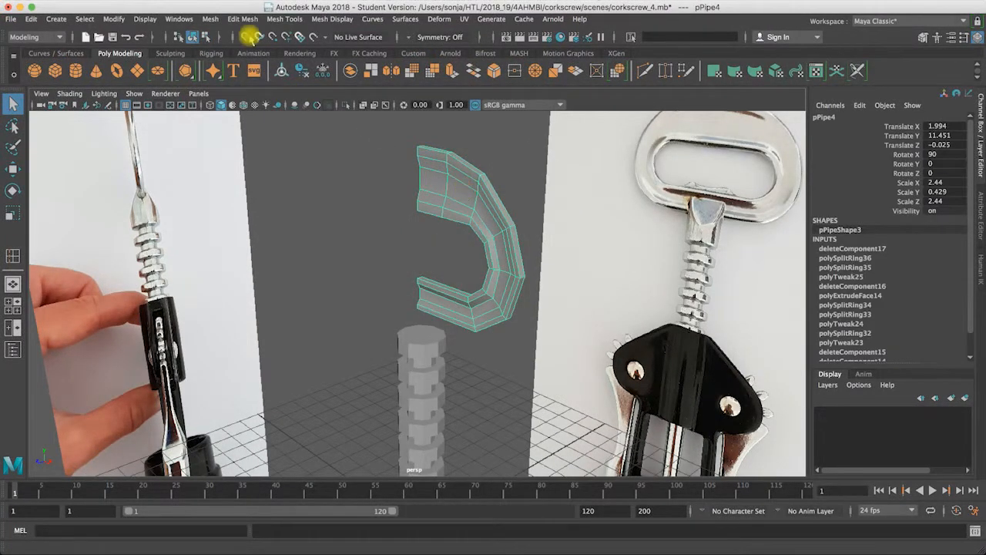
# Step: Open the Mirror options for the handle and set the mirror axis position to World with Z as the mirror axis
pyautogui.click(242, 19)
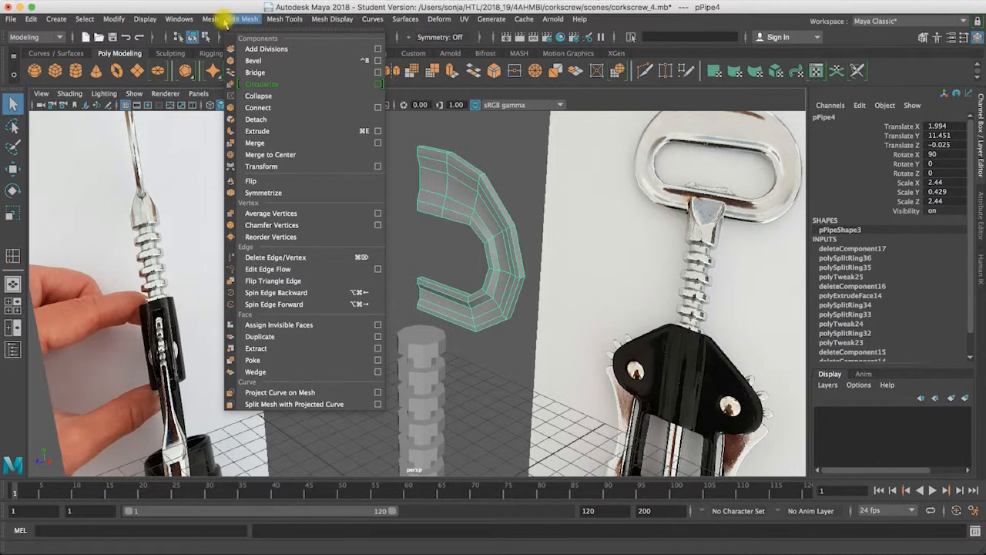
pyautogui.moveTo(210, 20)
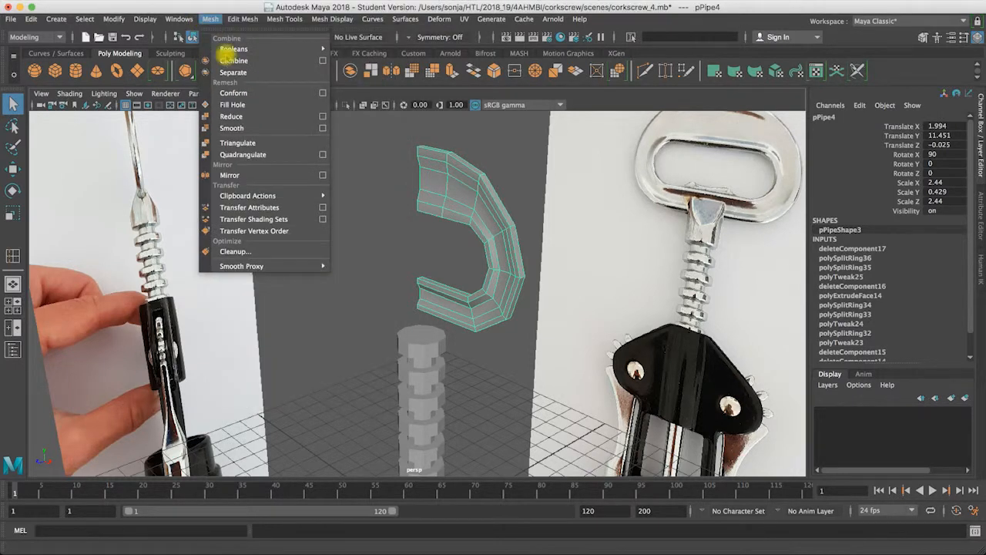
pyautogui.click(322, 177)
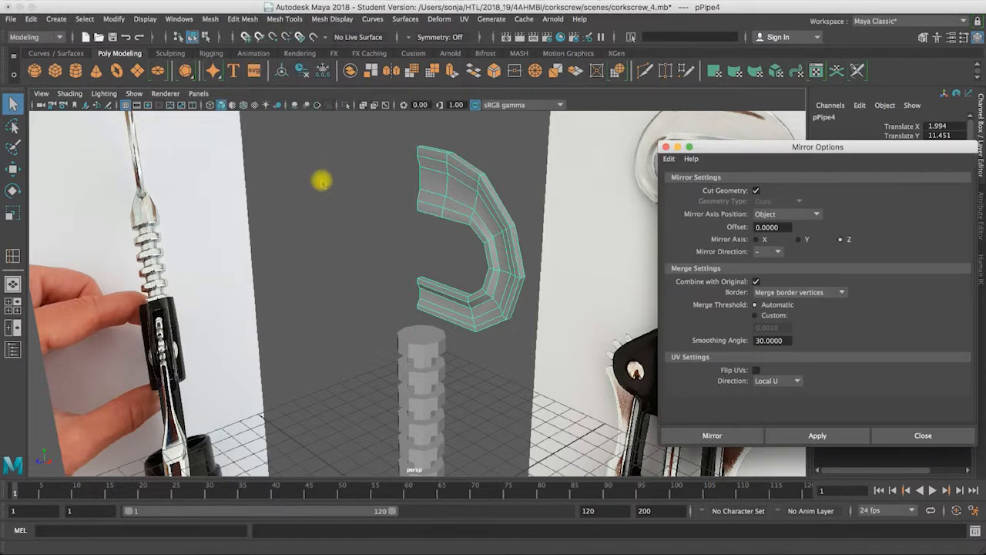
pyautogui.moveTo(830, 149); pyautogui.dragTo(245, 134)
pyautogui.click(225, 200)
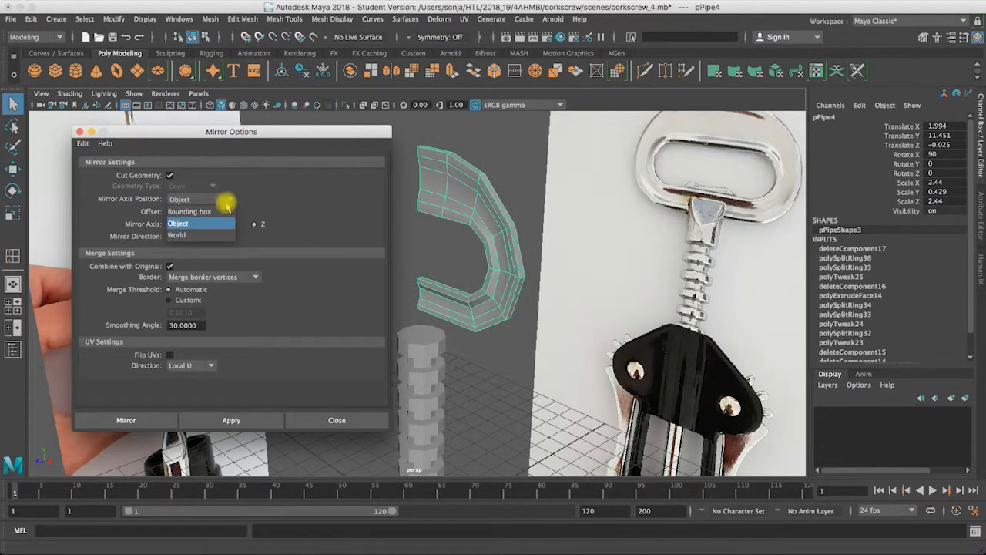
pyautogui.click(188, 236)
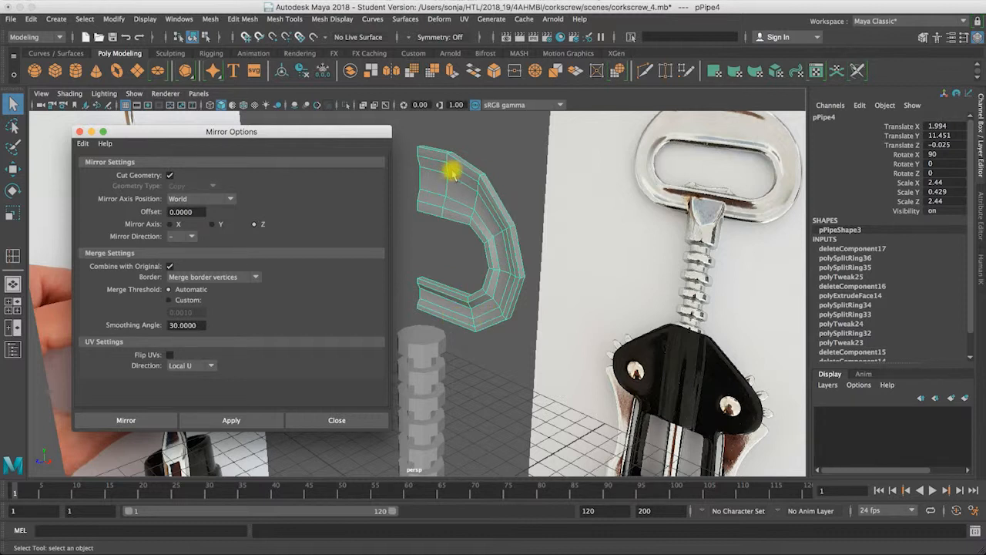
pyautogui.keyDown('alt'); pyautogui.moveTo(586, 244); pyautogui.dragTo(289, 244); pyautogui.keyUp('alt')
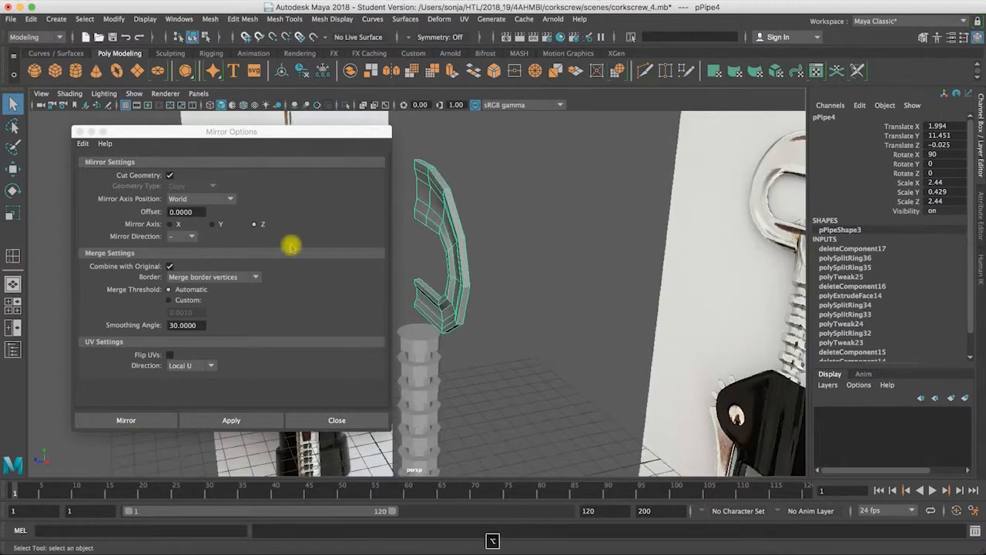
pyautogui.click(214, 204)
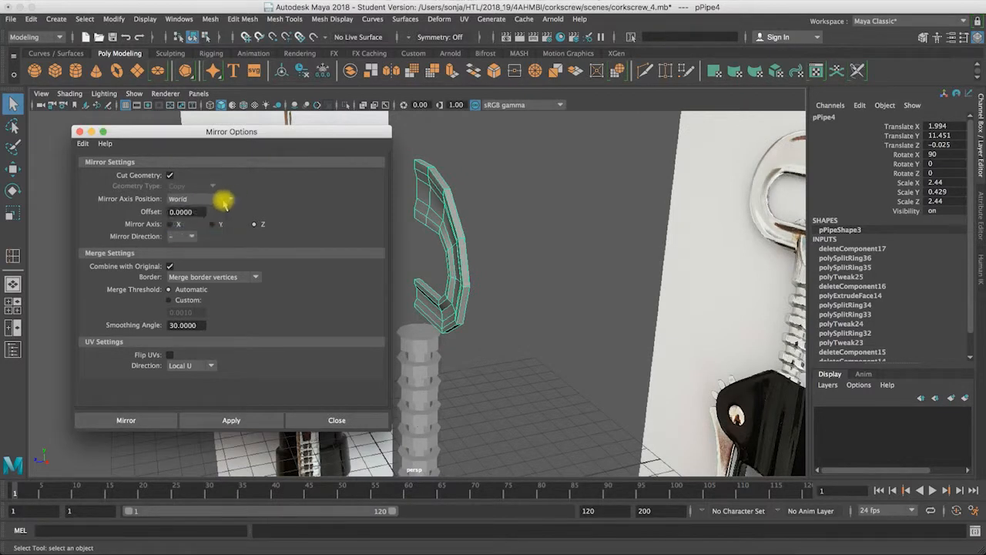
pyautogui.click(230, 201)
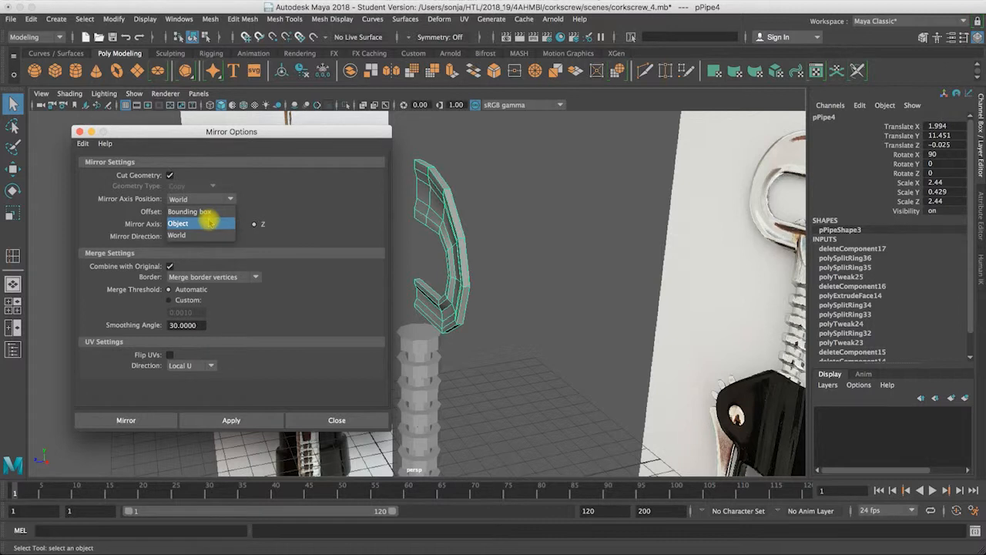
pyautogui.click(192, 236)
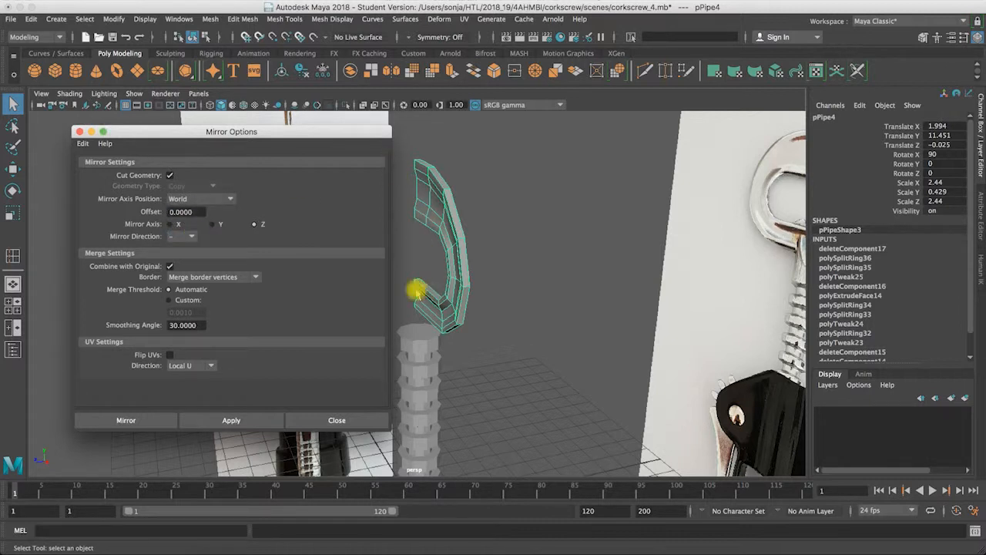
pyautogui.click(254, 224)
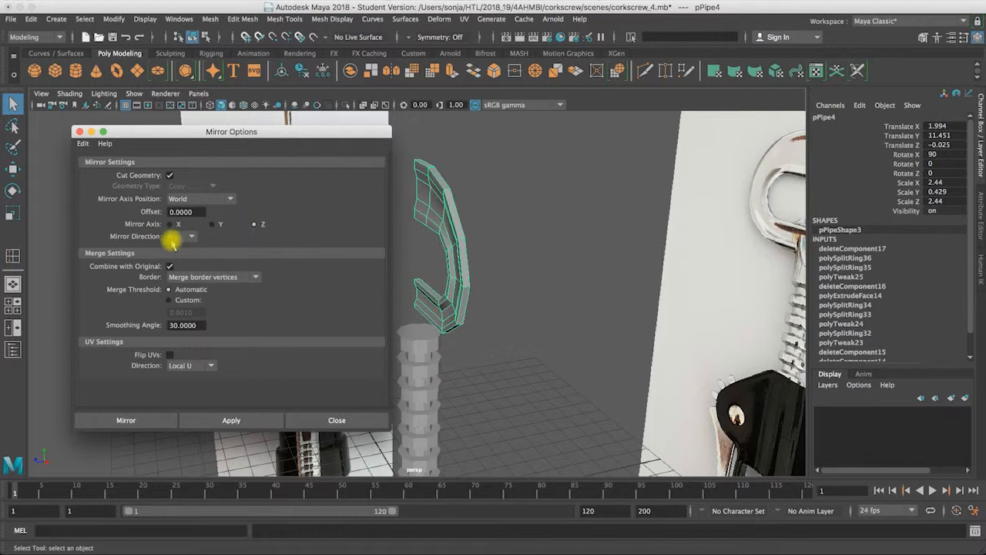
pyautogui.moveTo(245, 133); pyautogui.dragTo(692, 129)
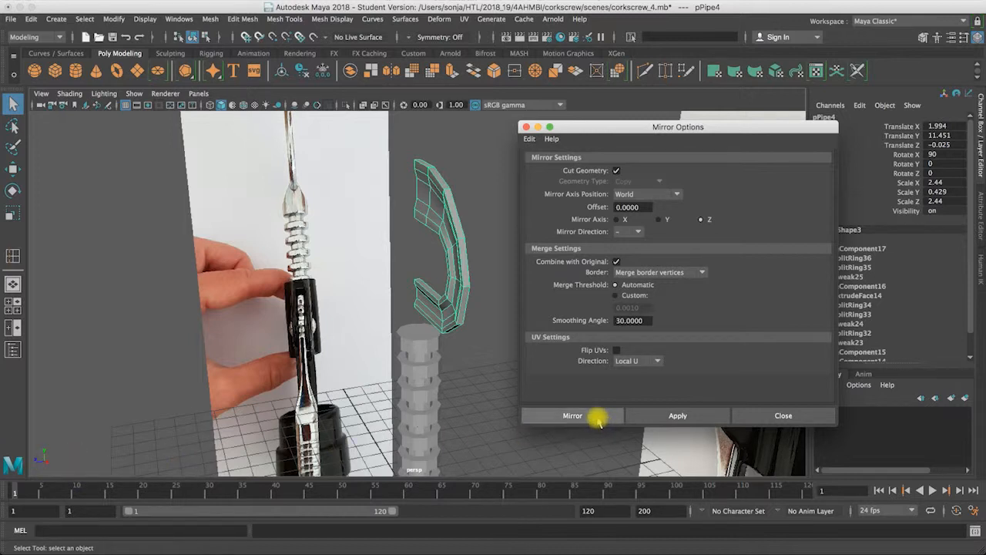
# Step: Mirror the handle across the world Z axis with the border set to Merge border vertices
pyautogui.click(701, 273)
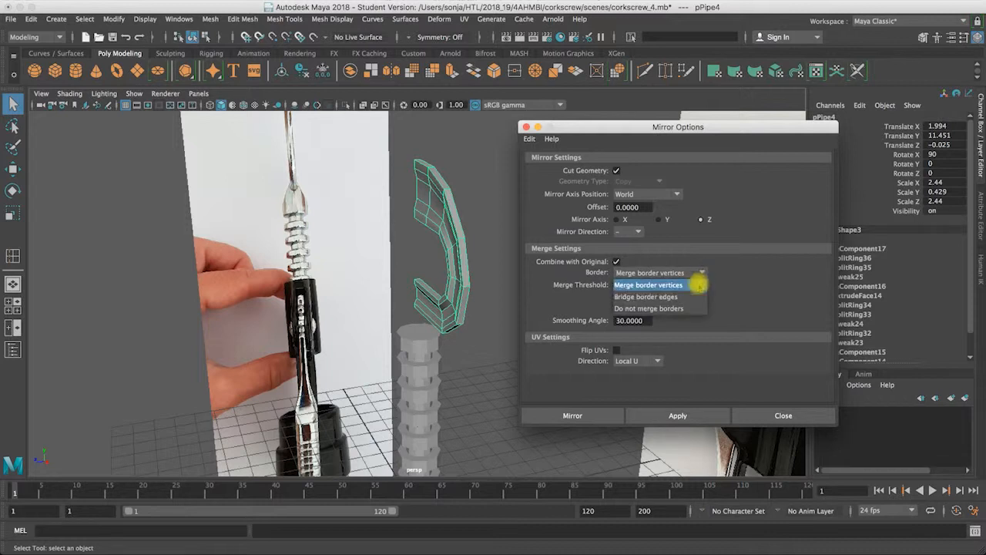
pyautogui.click(678, 308)
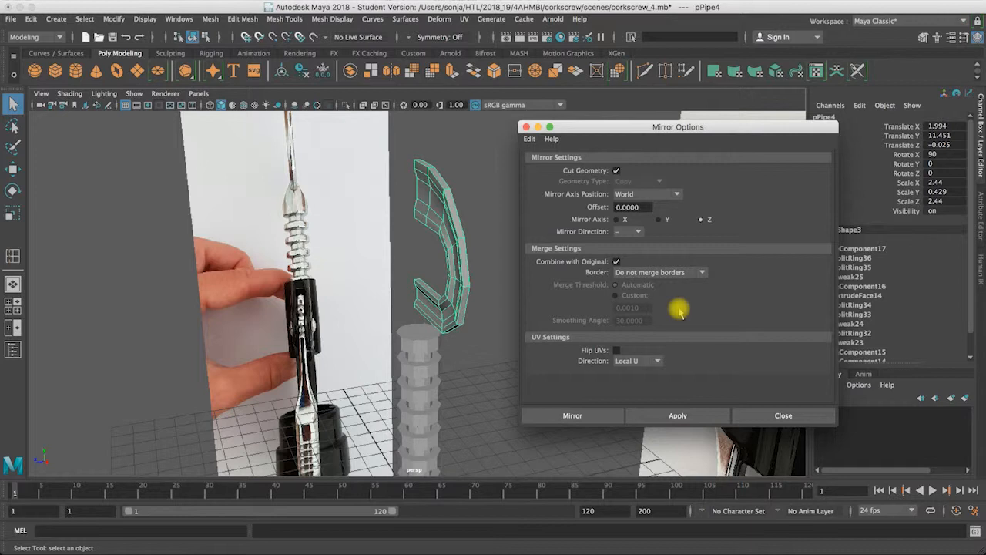
pyautogui.click(684, 271)
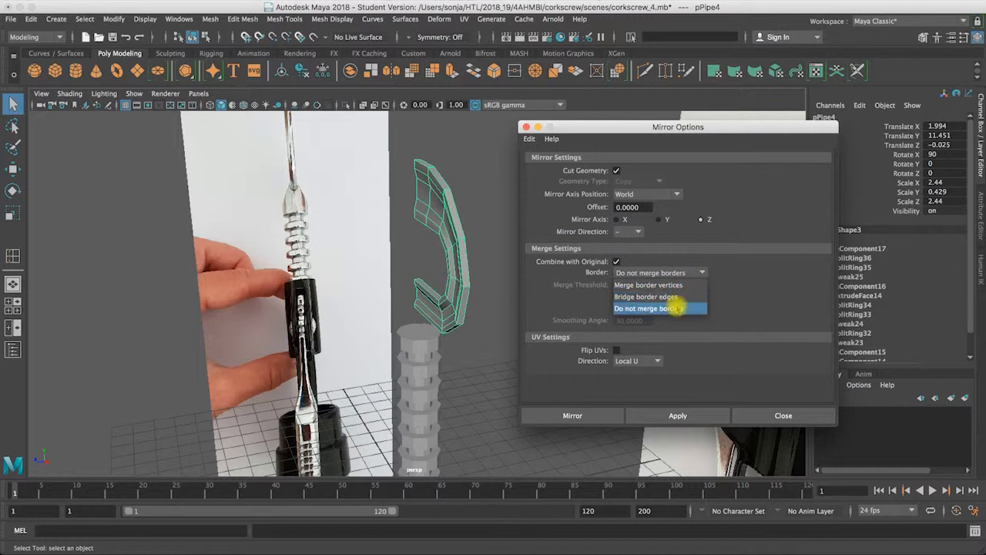
pyautogui.click(678, 285)
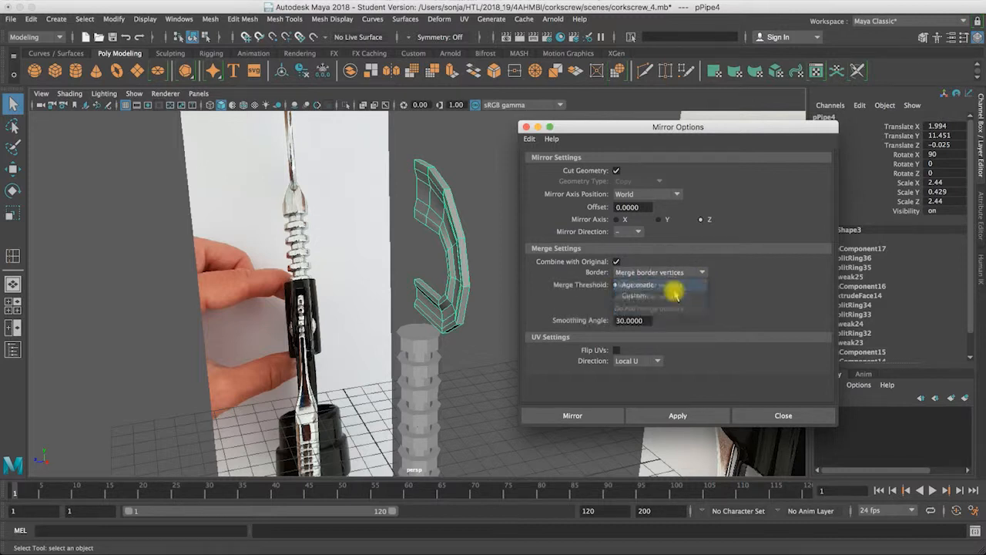
pyautogui.click(583, 415)
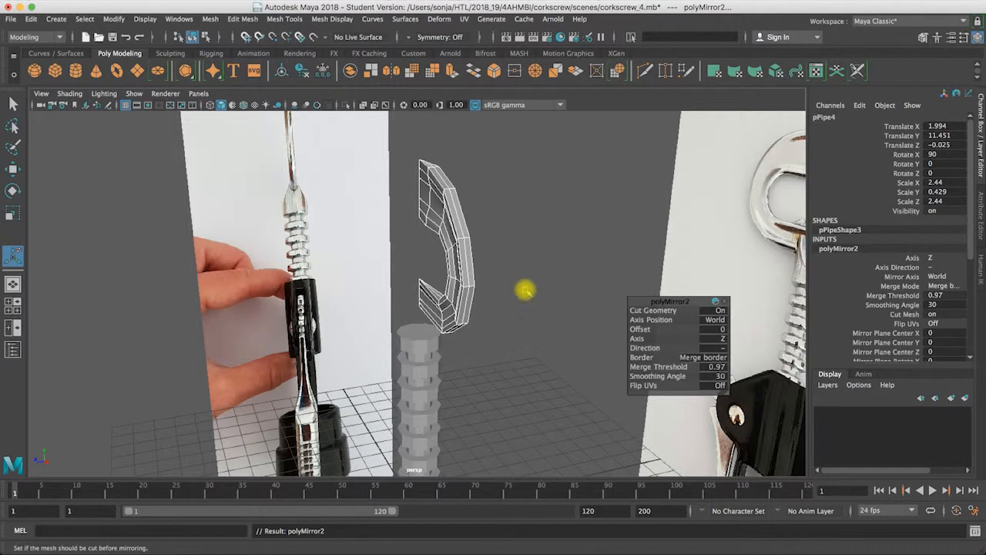
# Step: Change the mirror's border setting to Do not merge borders and inspect the handle in smooth preview
pyautogui.keyDown('alt'); pyautogui.moveTo(480, 244); pyautogui.dragTo(435, 178); pyautogui.keyUp('alt')
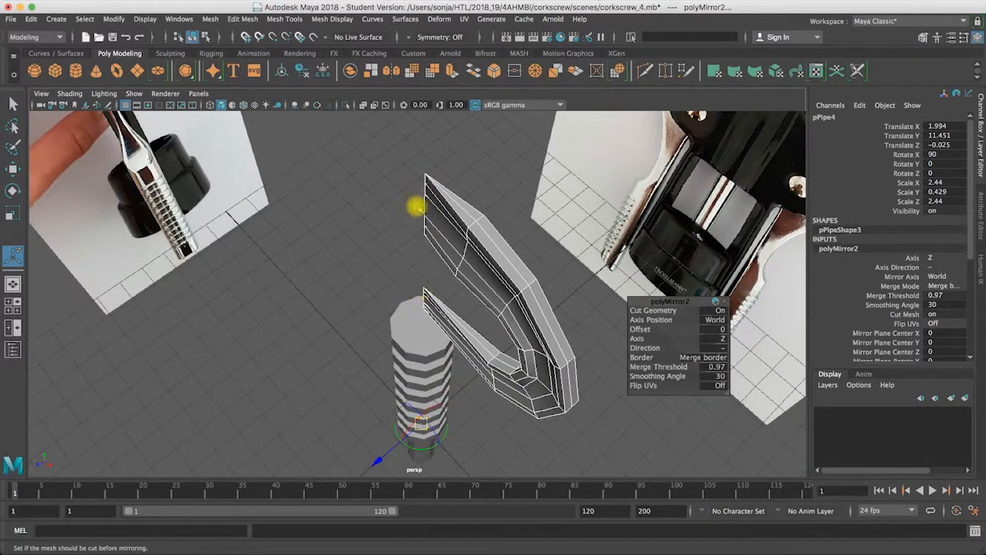
pyautogui.click(690, 356)
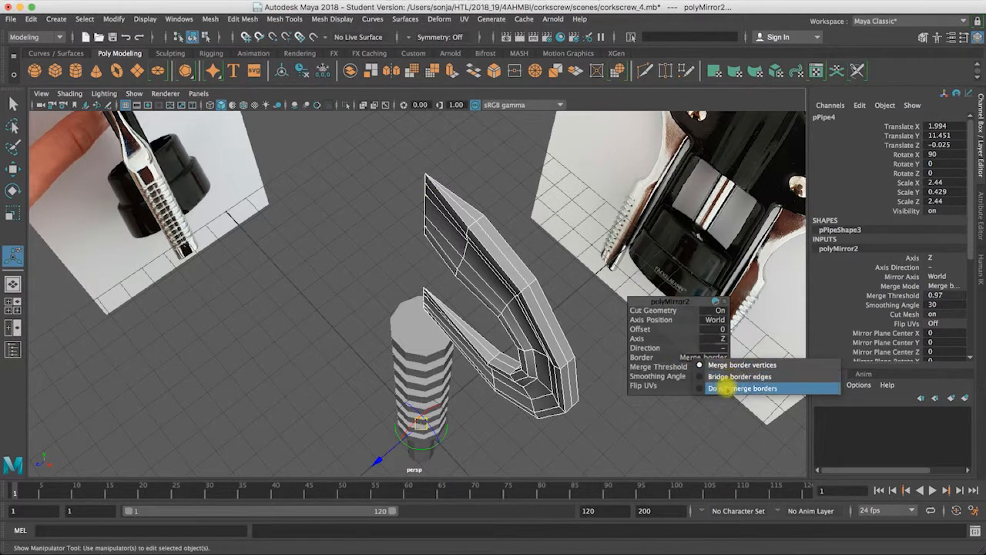
pyautogui.click(724, 389)
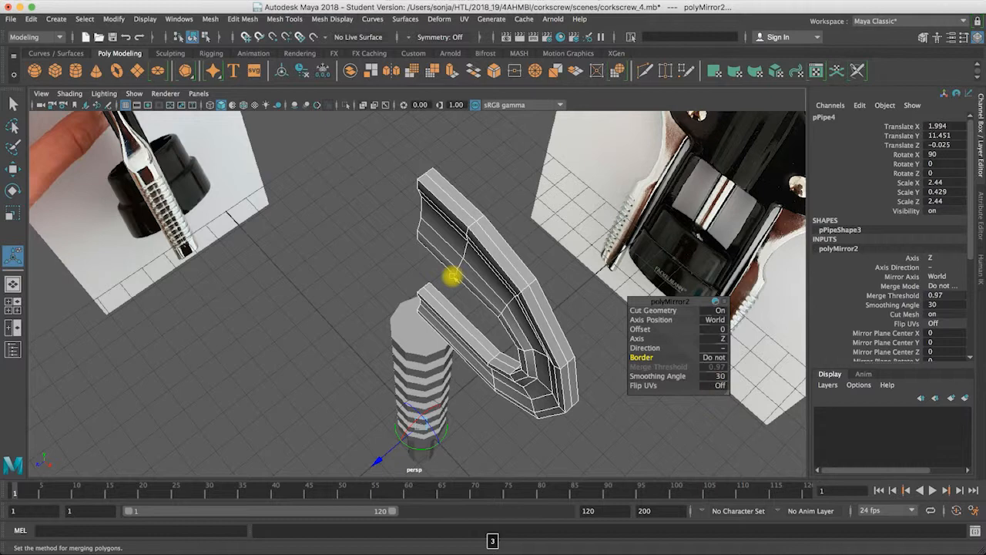
pyautogui.keyDown('alt'); pyautogui.moveTo(465, 288); pyautogui.dragTo(480, 255); pyautogui.keyUp('alt')
pyautogui.keyDown('alt'); pyautogui.moveTo(480, 255); pyautogui.dragTo(647, 240, button='right'); pyautogui.keyUp('alt')
pyautogui.keyDown('alt'); pyautogui.moveTo(647, 241); pyautogui.dragTo(539, 163); pyautogui.keyUp('alt')
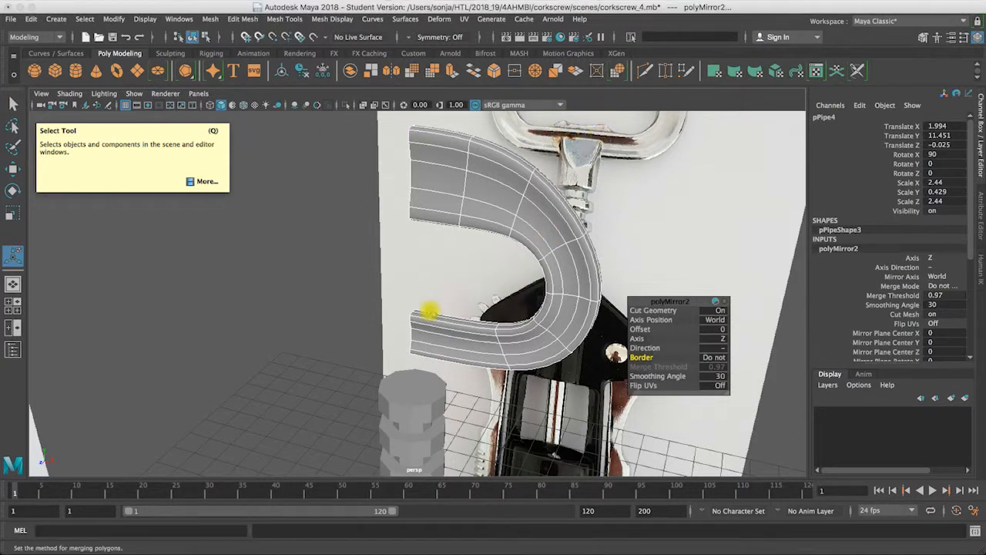
# Step: Try to insert an edge loop across the lower bar of the handle in the front view, then undo it
pyautogui.press('space')
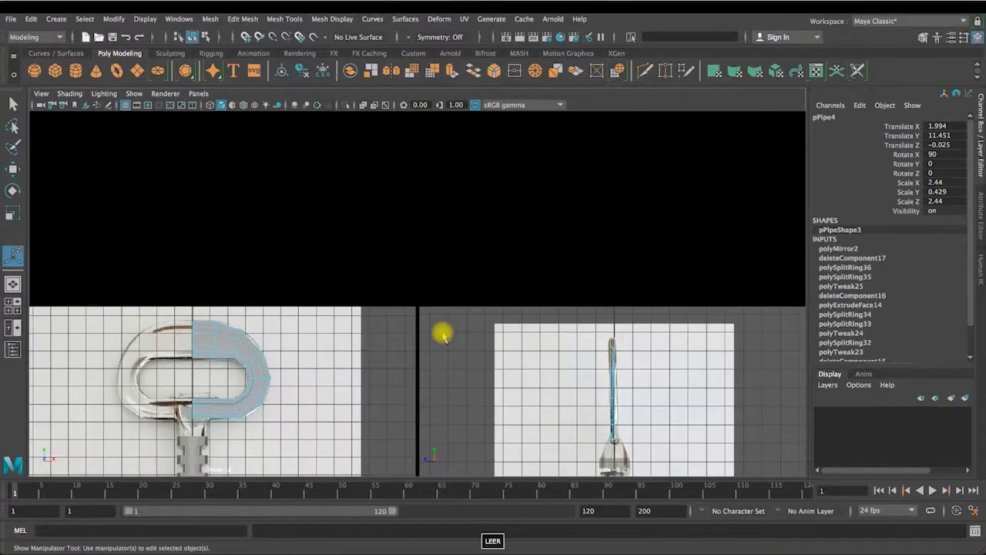
pyautogui.press('space')
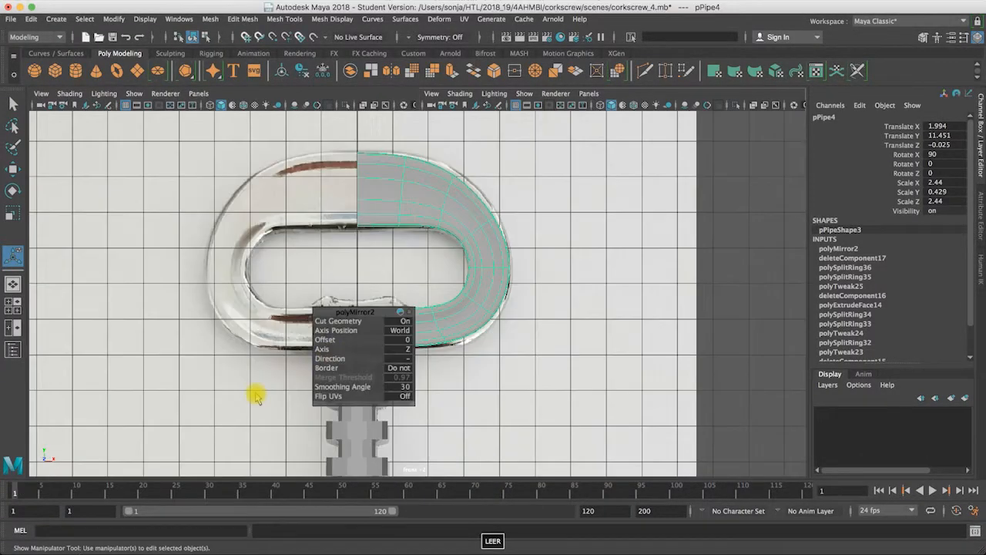
pyautogui.click(12, 104)
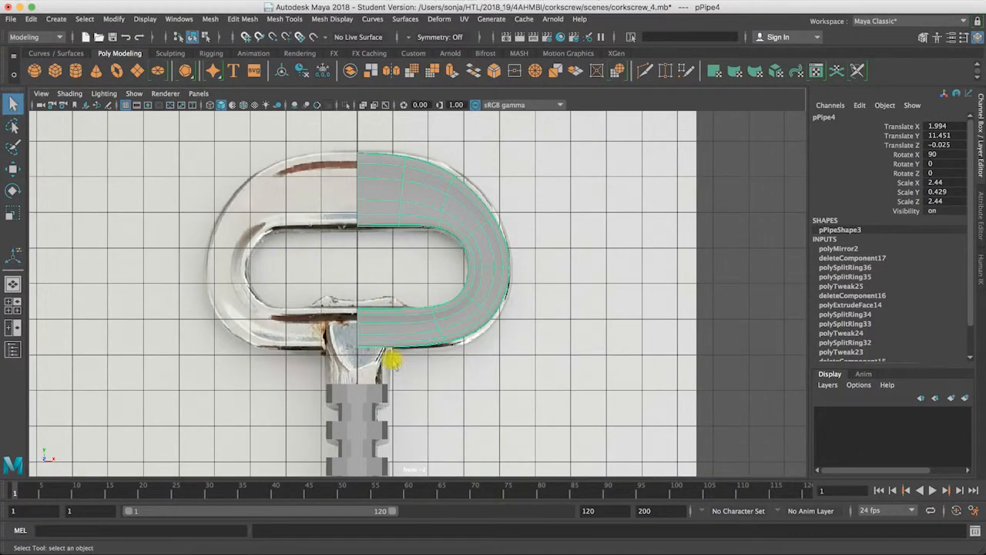
pyautogui.click(405, 18)
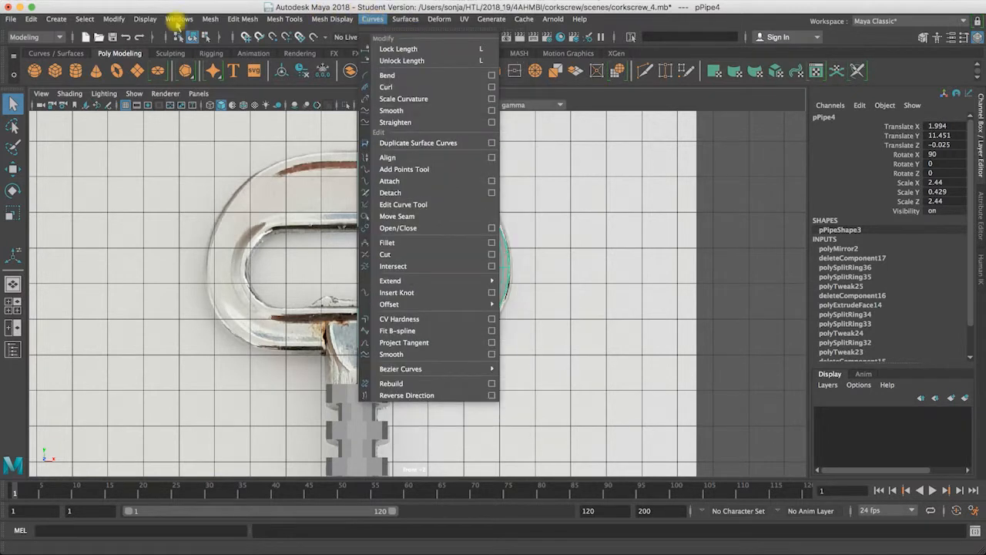
pyautogui.moveTo(284, 19)
pyautogui.click(304, 107)
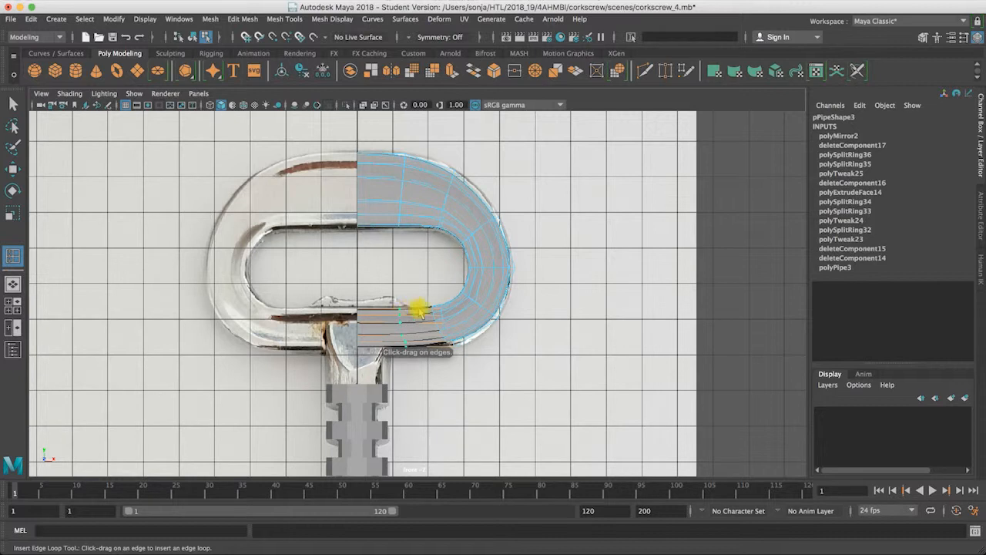
pyautogui.moveTo(411, 309); pyautogui.dragTo(395, 312)
pyautogui.press('super+z')
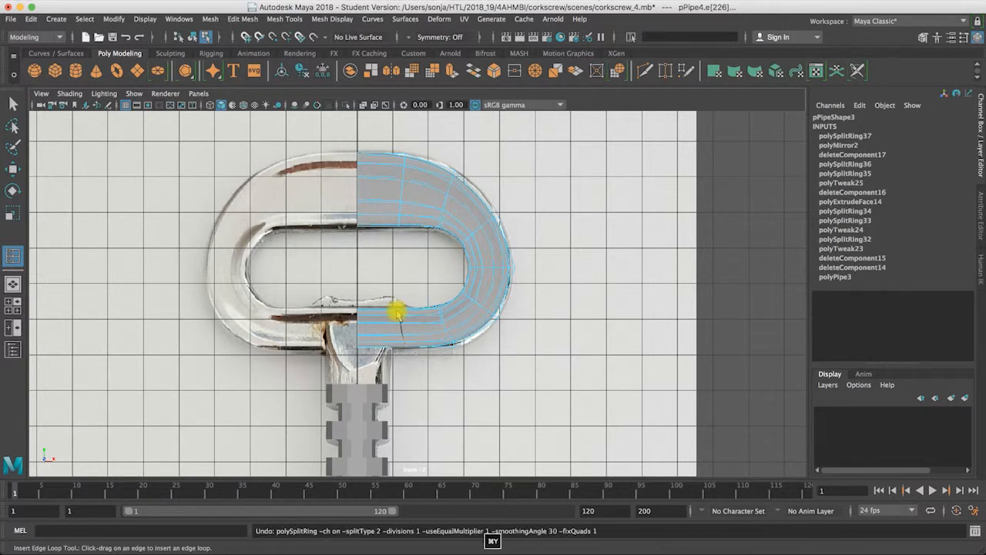
# Step: Turn off the handle's smooth preview and set the Insert Edge Loop tool to maintain relative distance from edge
pyautogui.press('1')
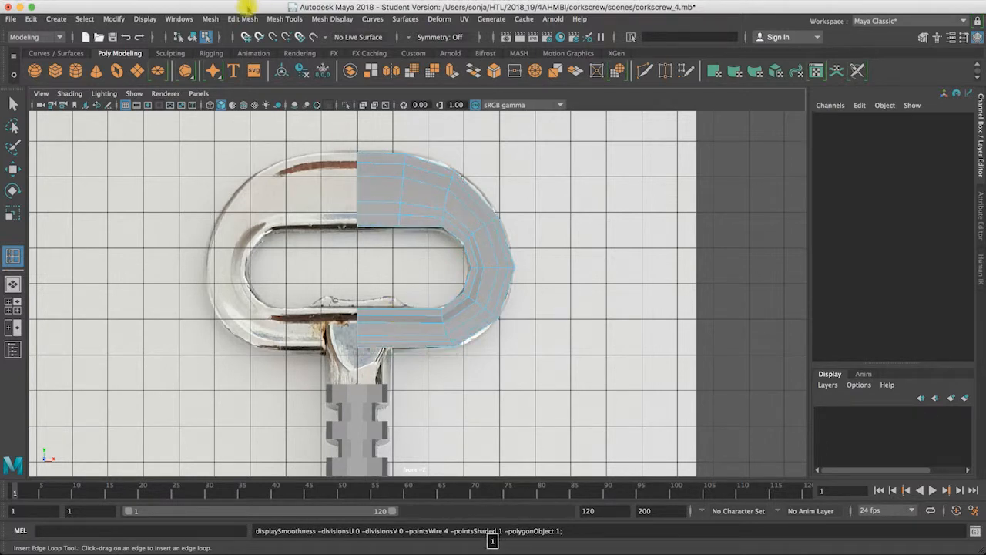
pyautogui.click(242, 18)
pyautogui.moveTo(284, 19)
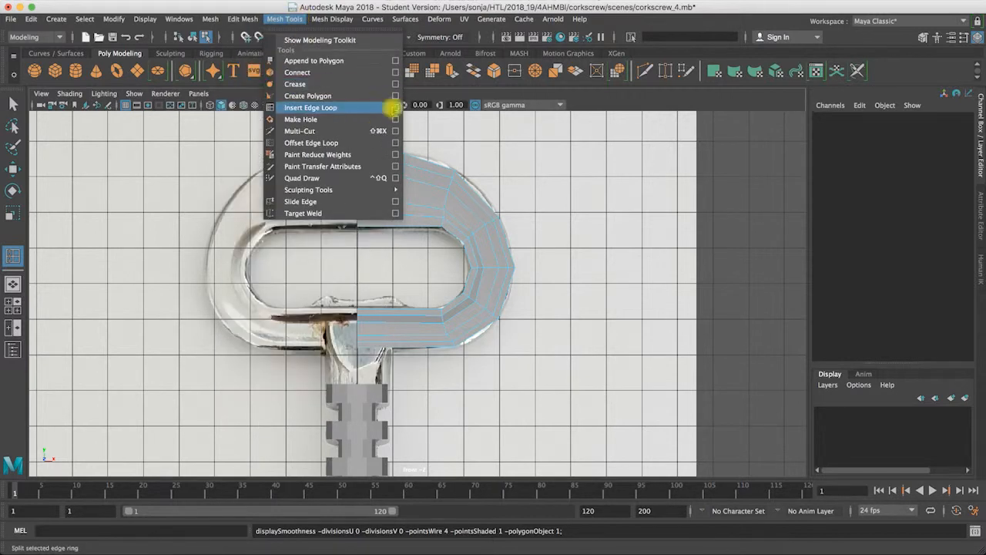
pyautogui.click(394, 108)
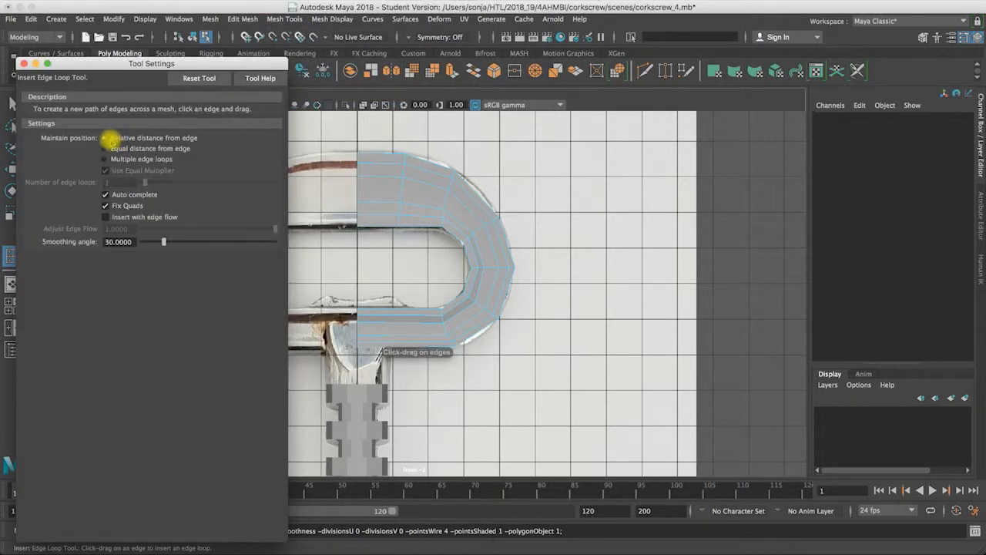
# Step: Try an edge loop across the lower bar, inspect how far it runs in perspective, and undo it
pyautogui.moveTo(413, 311); pyautogui.dragTo(409, 312)
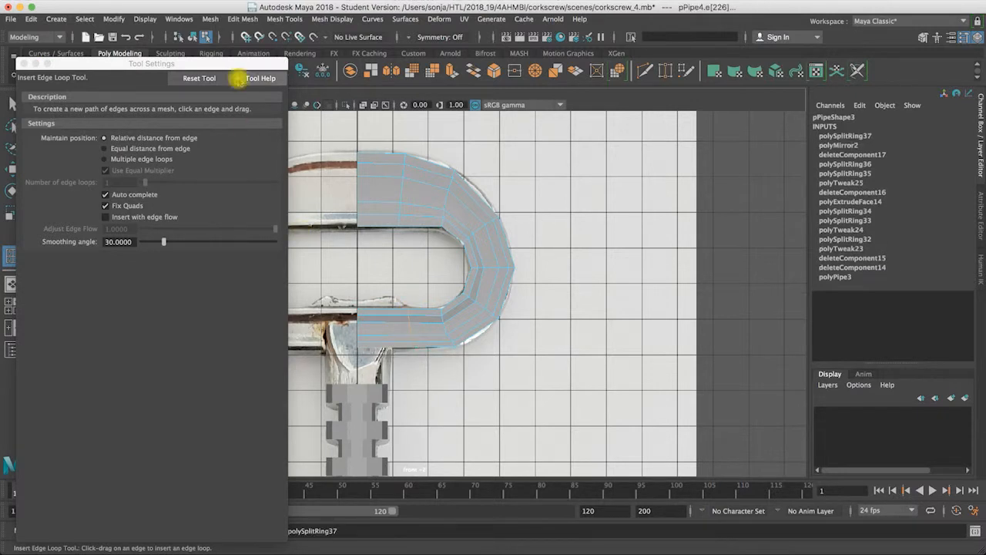
pyautogui.click(23, 63)
pyautogui.press('space')
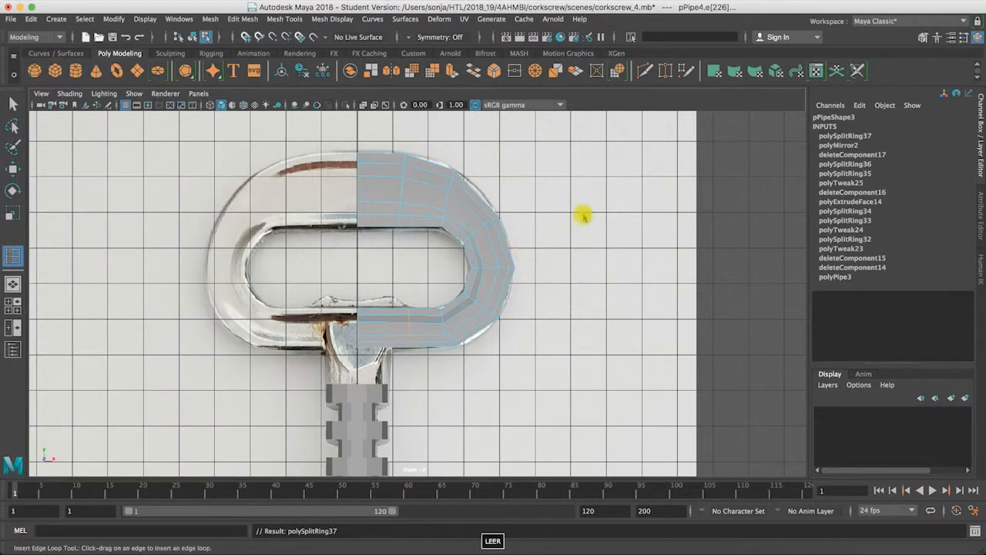
pyautogui.press('space')
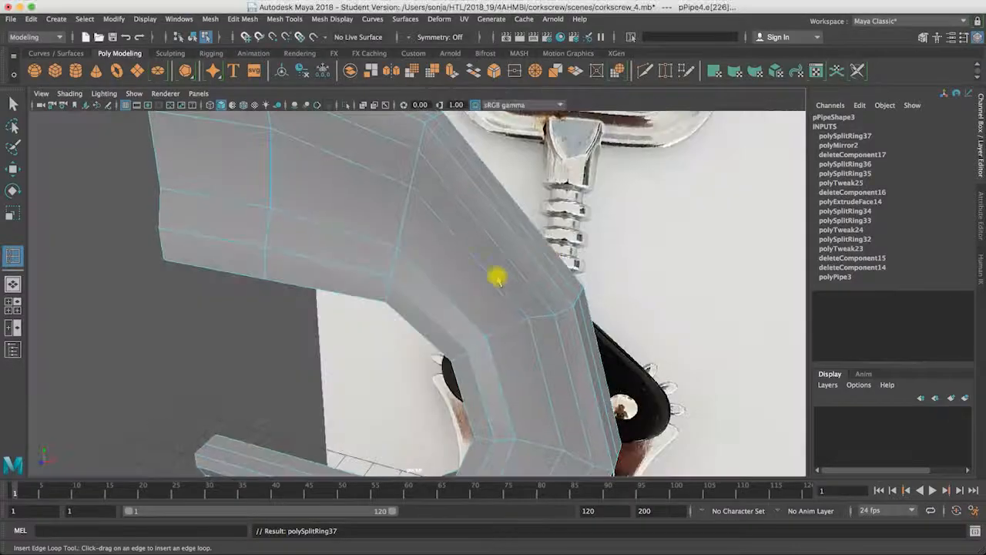
pyautogui.keyDown('alt'); pyautogui.moveTo(534, 194); pyautogui.dragTo(586, 315); pyautogui.keyUp('alt')
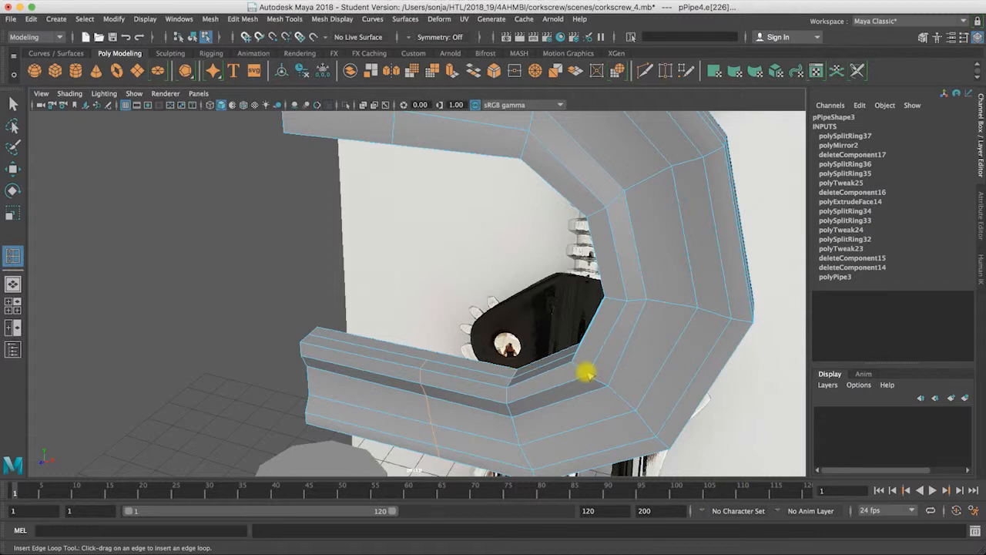
pyautogui.hotkey('ctrl', 'z')
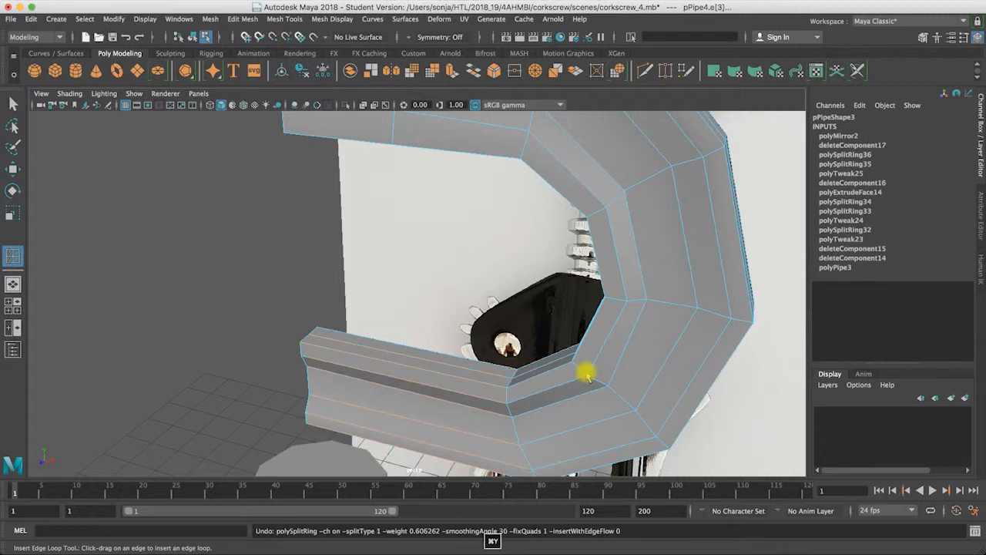
# Step: Select all vertices of the handle, merge them with a distance threshold of 0.01, and check the smooth preview
pyautogui.click(13, 102)
pyautogui.moveTo(549, 401); pyautogui.dragTo(495, 248, button='right')
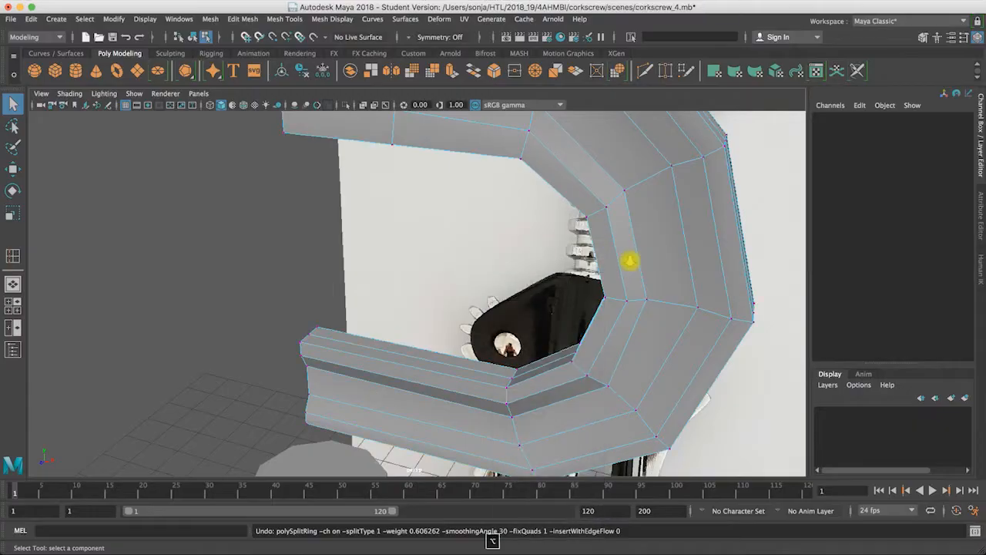
pyautogui.keyDown('alt'); pyautogui.moveTo(629, 260); pyautogui.dragTo(580, 376); pyautogui.keyUp('alt')
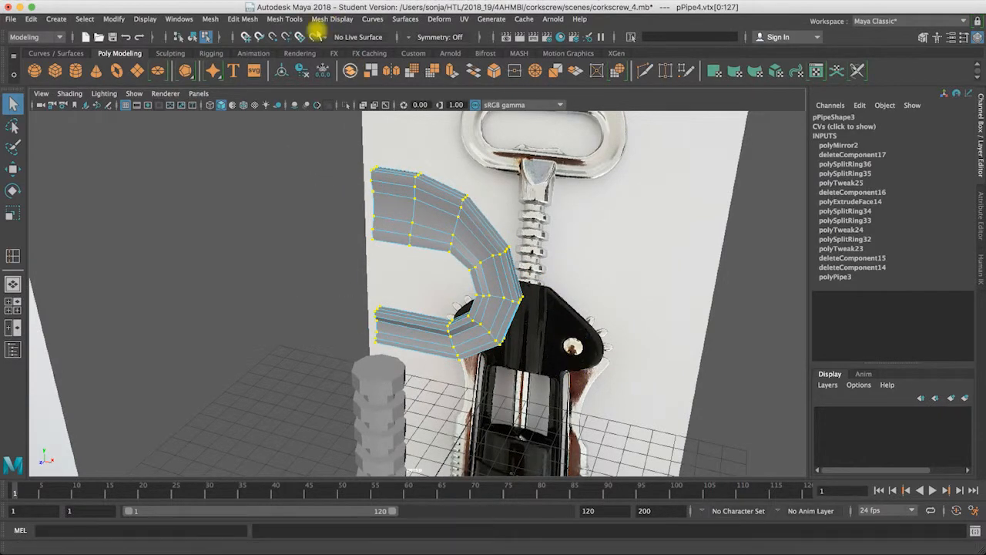
pyautogui.click(285, 20)
pyautogui.moveTo(245, 19)
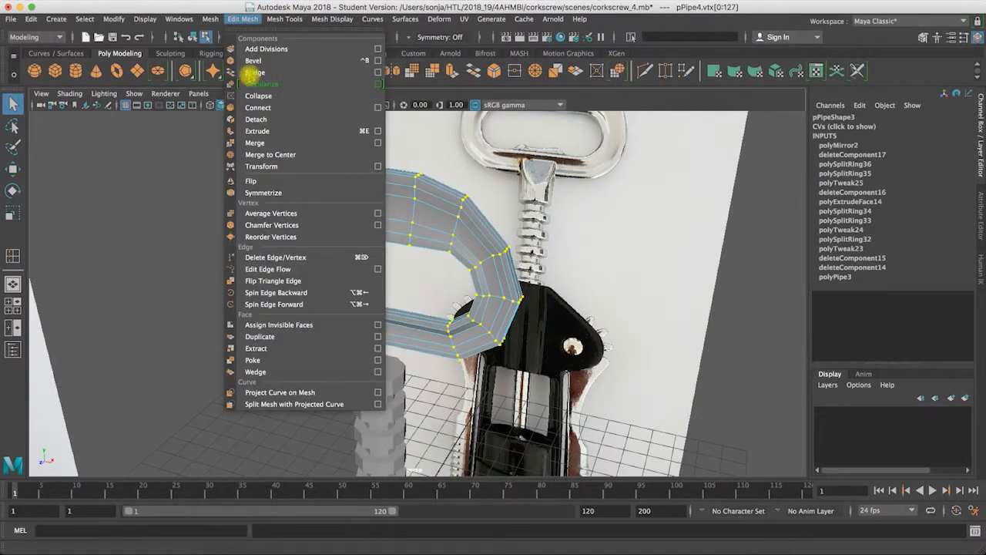
pyautogui.click(265, 142)
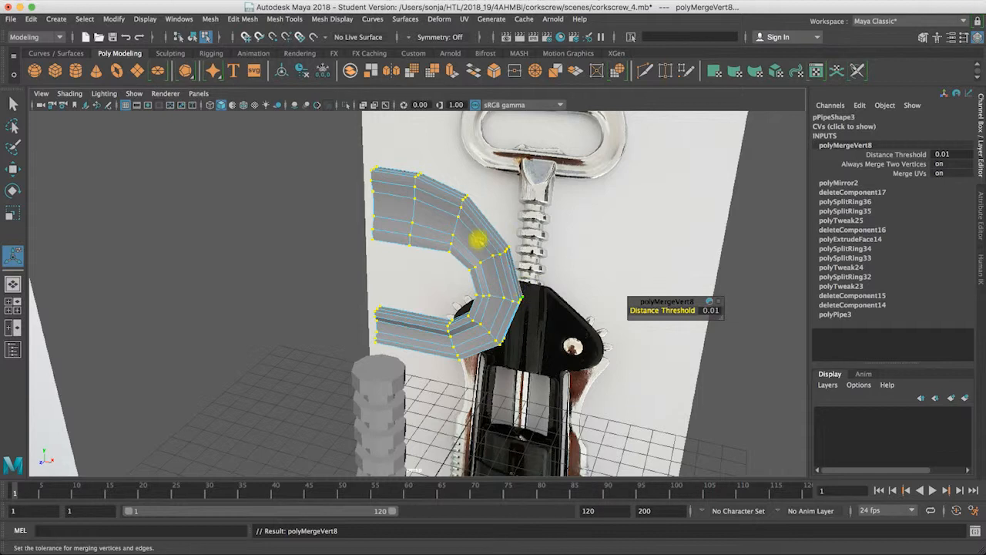
pyautogui.press('3')
pyautogui.press('1')
# Step: Insert an edge loop across the middle of the handle's lower bar in the perspective view
pyautogui.keyDown('alt'); pyautogui.moveTo(414, 291); pyautogui.dragTo(484, 258, button='right'); pyautogui.keyUp('alt')
pyautogui.keyDown('alt'); pyautogui.moveTo(485, 258); pyautogui.dragTo(463, 269, button='middle'); pyautogui.keyUp('alt')
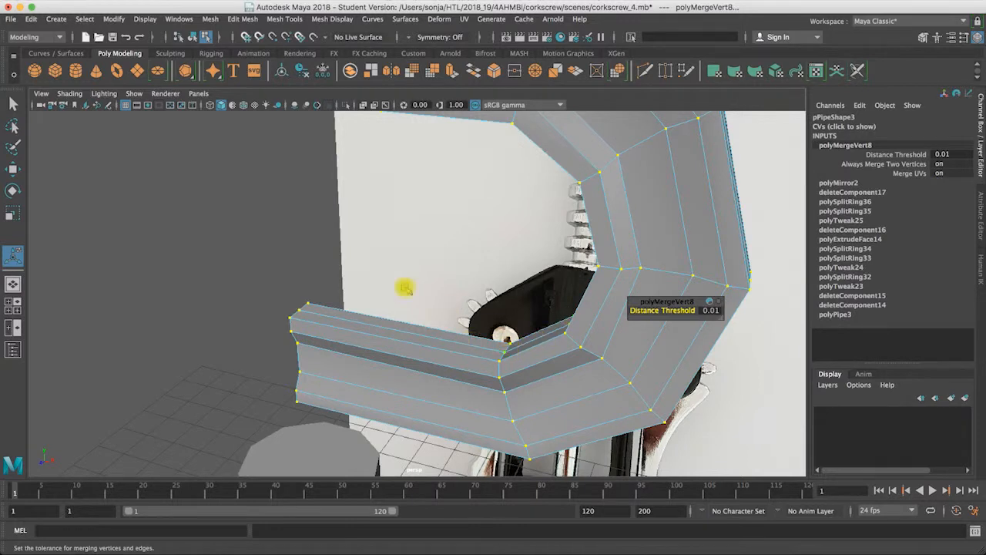
pyautogui.click(12, 101)
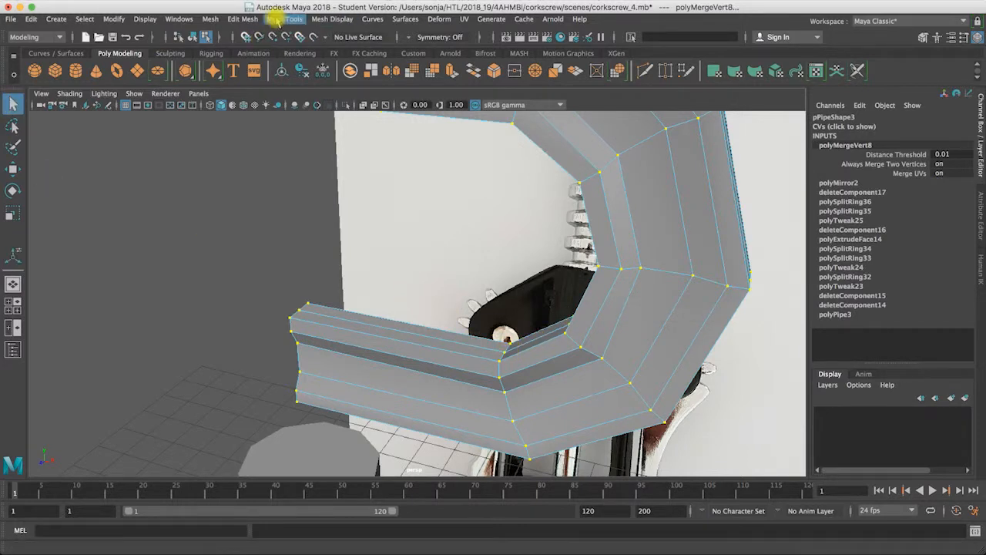
pyautogui.click(276, 19)
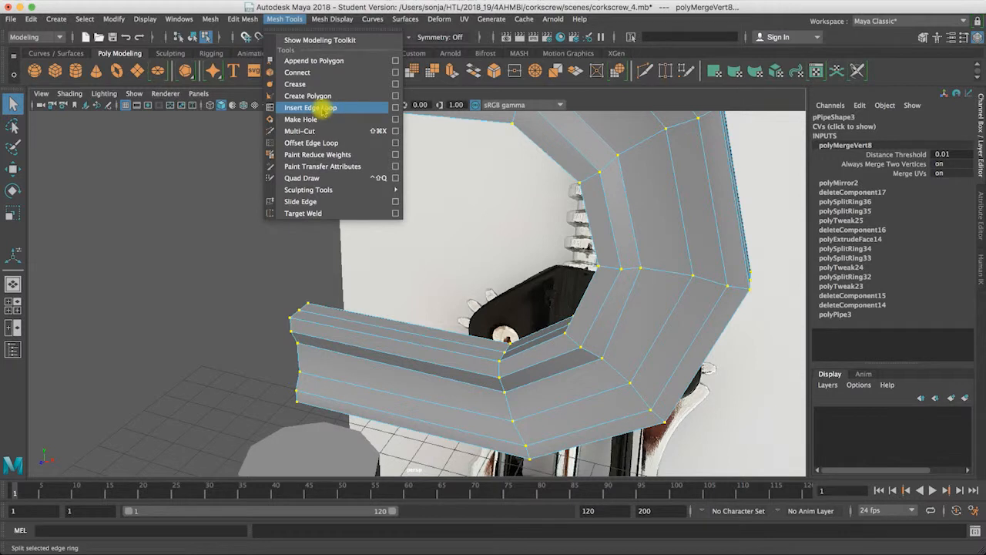
pyautogui.click(315, 108)
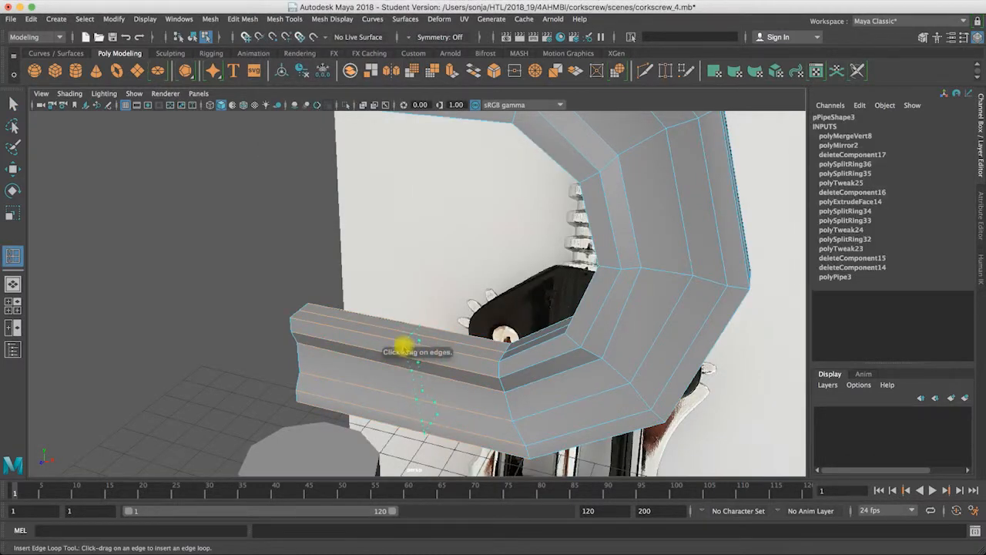
pyautogui.click(404, 346)
# Step: In the front view, select the new edge loop's upper vertices and move them slightly outward along X
pyautogui.press('space')
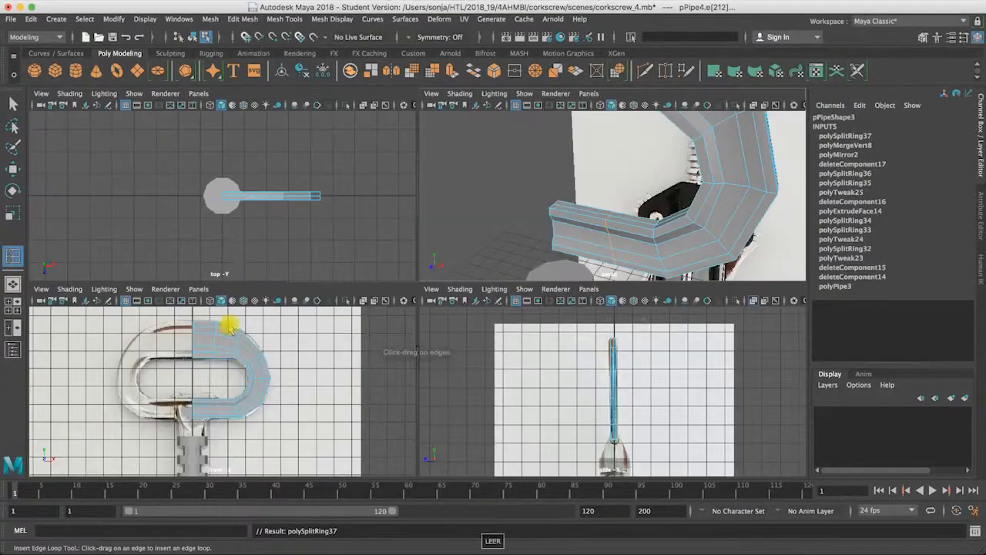
pyautogui.press('space')
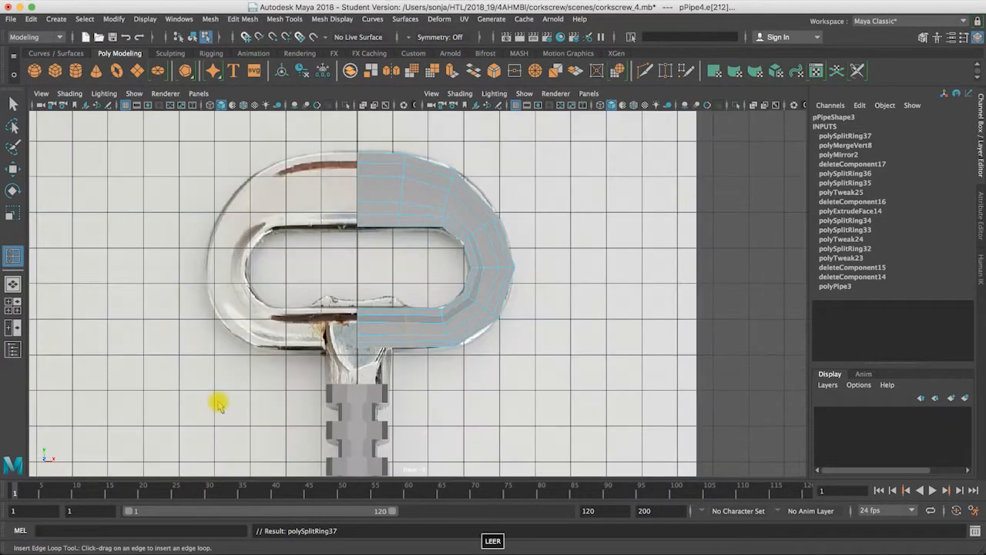
pyautogui.moveTo(403, 314); pyautogui.dragTo(356, 251, button='right')
pyautogui.press('w')
pyautogui.press('q')
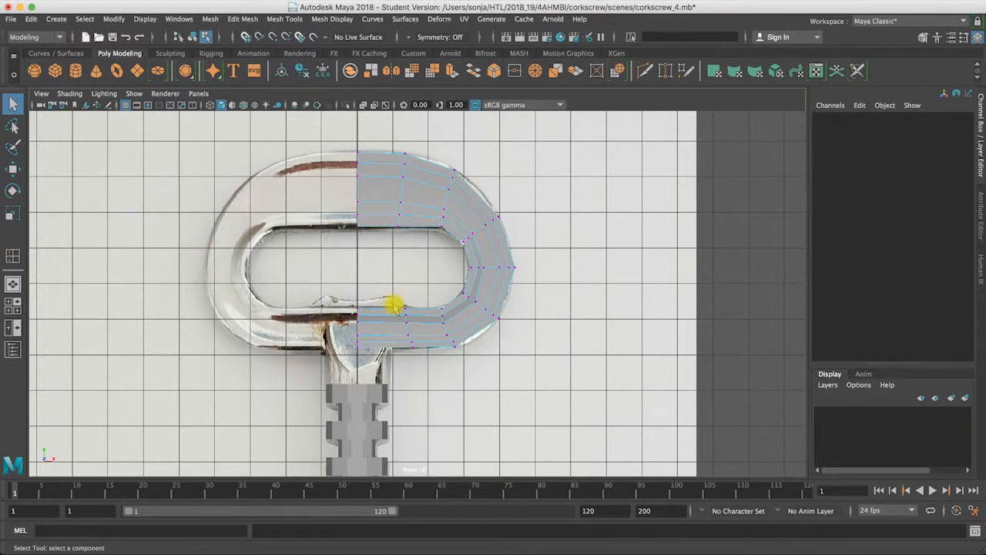
pyautogui.moveTo(416, 326); pyautogui.dragTo(464, 316)
pyautogui.press('w')
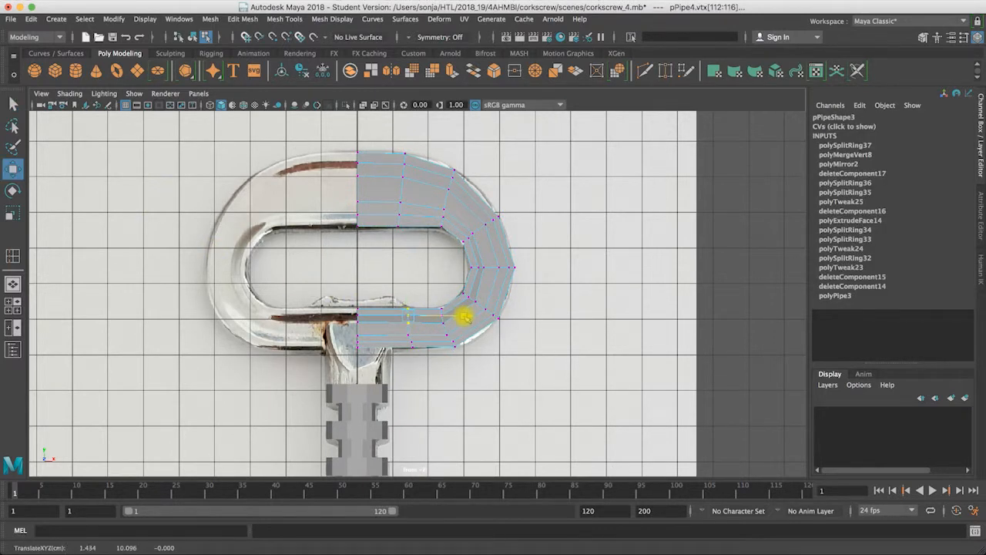
# Step: Extrude the upper faces at the open end of the lower bar by 0.101 and scale them to 0.756 in local X
pyautogui.press('space')
pyautogui.press('space')
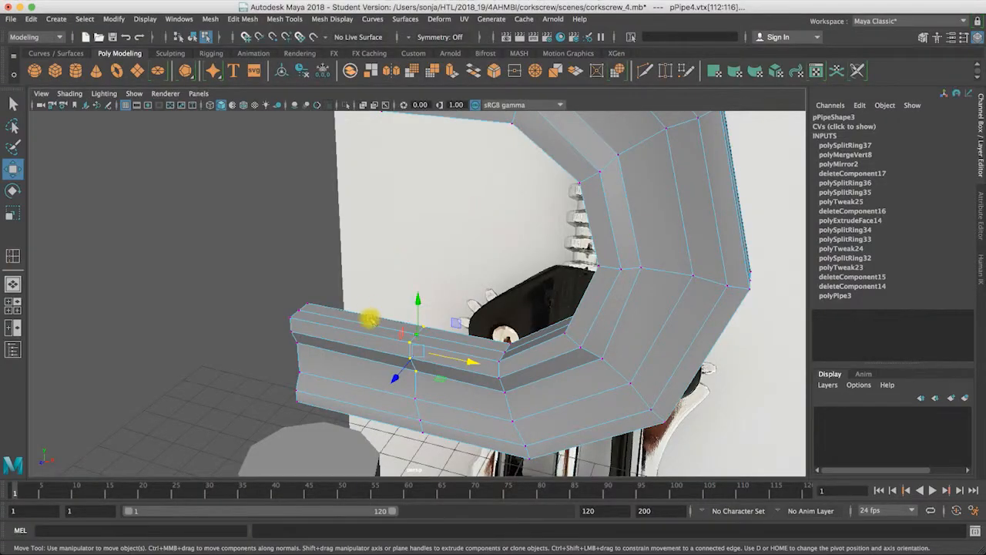
pyautogui.moveTo(370, 250); pyautogui.dragTo(360, 315, button='right')
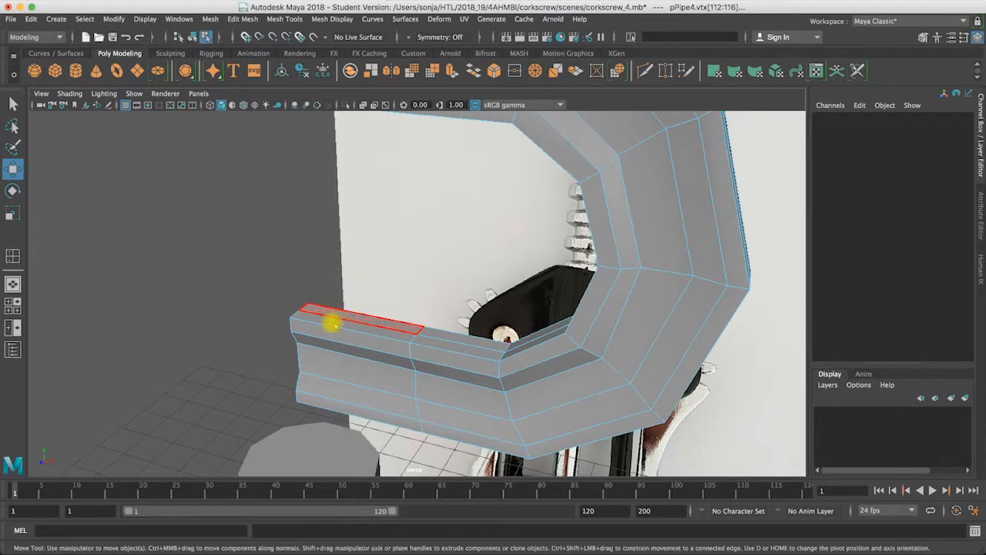
pyautogui.click(325, 322)
pyautogui.click(324, 320)
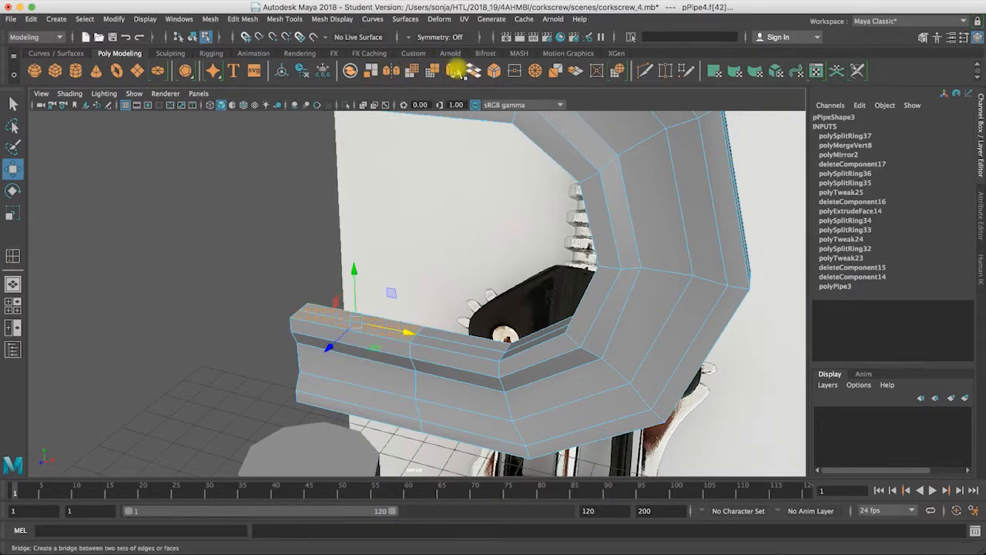
pyautogui.click(451, 71)
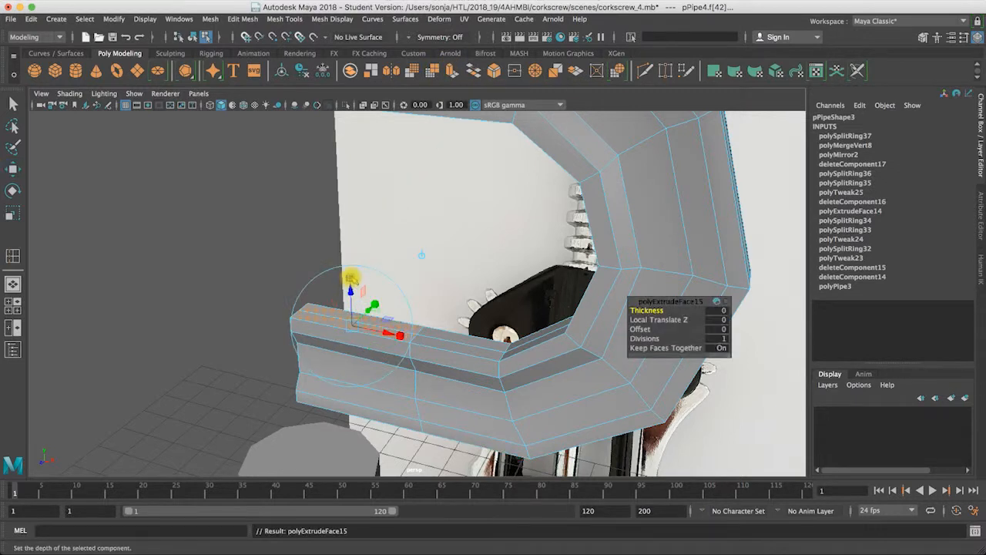
pyautogui.moveTo(351, 289); pyautogui.dragTo(353, 281)
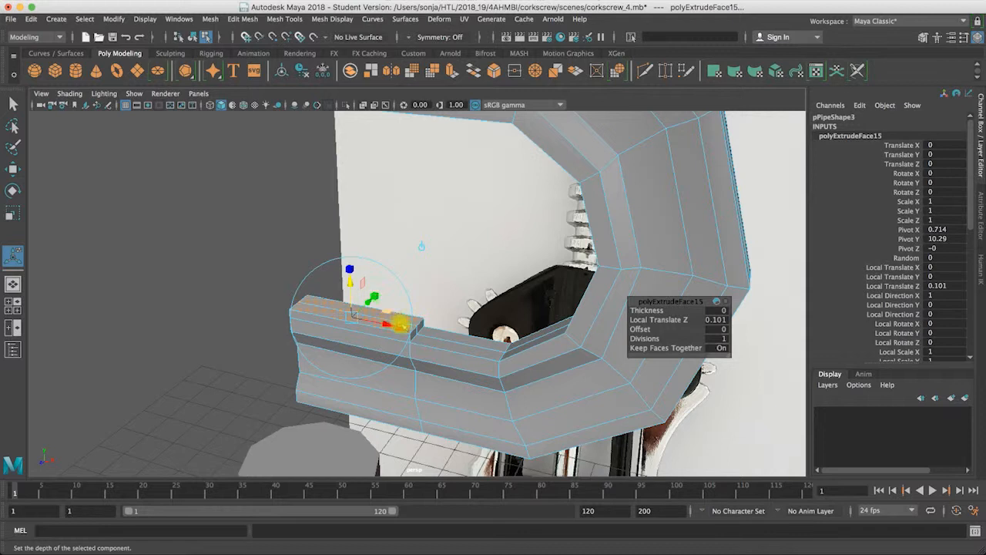
pyautogui.moveTo(395, 326); pyautogui.dragTo(388, 324)
# Step: Move the extruded faces inward to the center line and raise them in the front view to match the reference's raised bump
pyautogui.press('w')
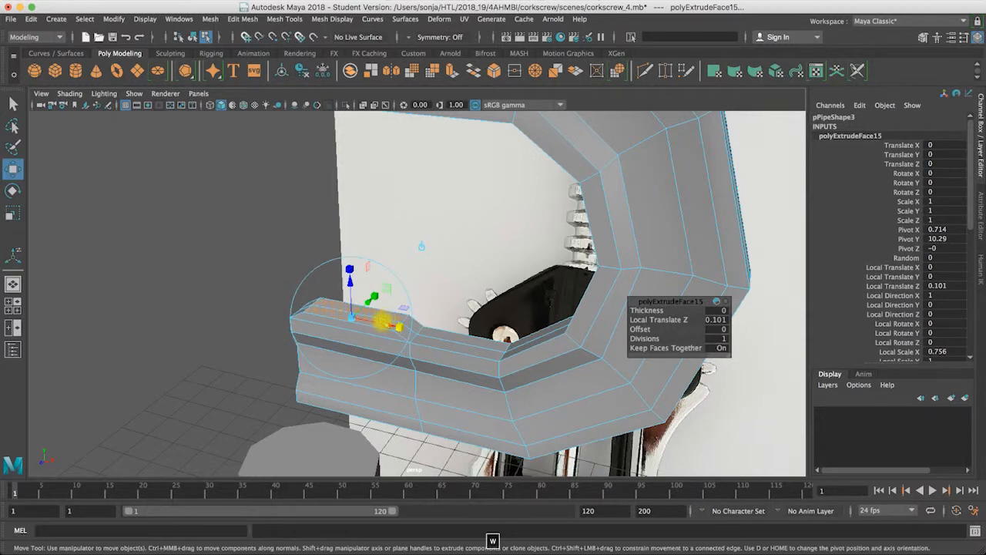
pyautogui.moveTo(404, 323); pyautogui.dragTo(401, 323)
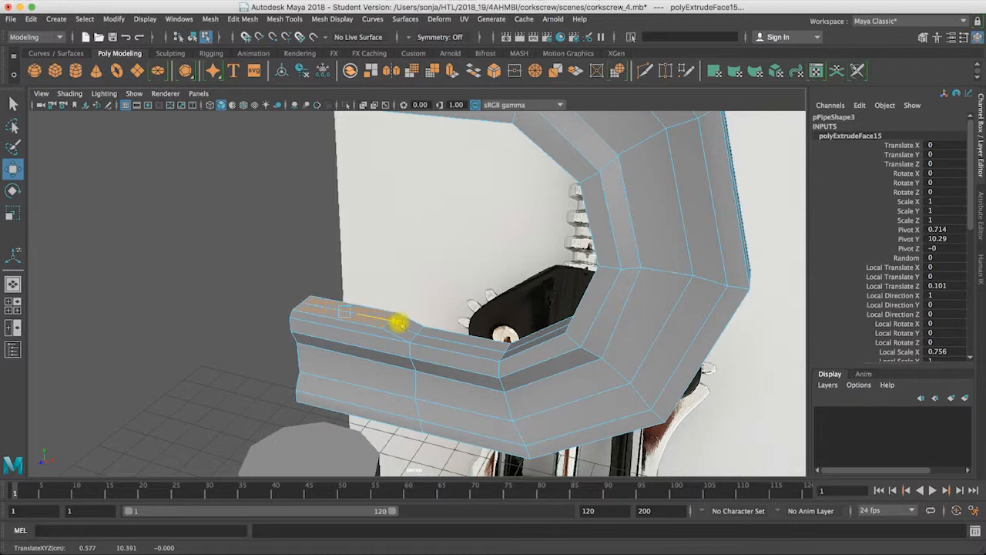
pyautogui.press('space')
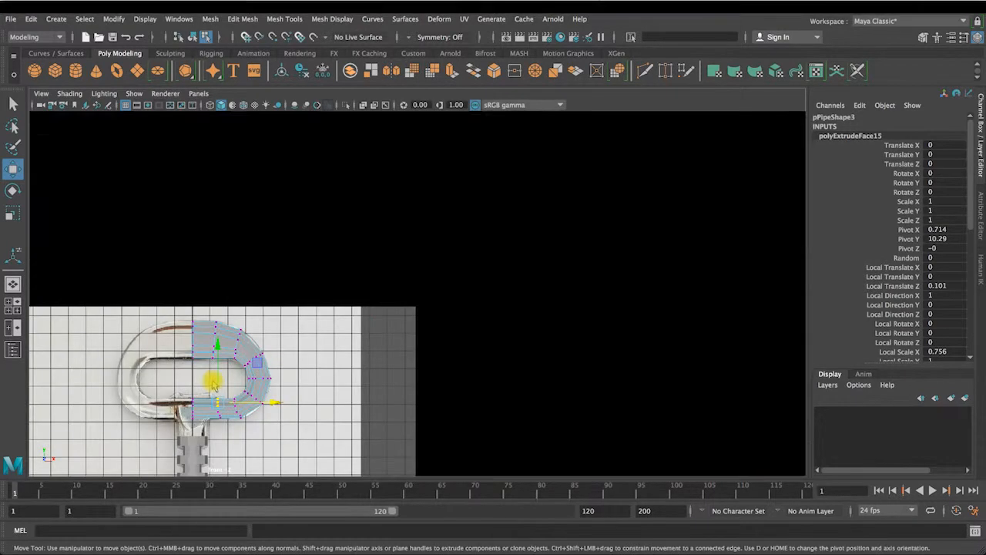
pyautogui.press('space')
pyautogui.scroll(3, 408, 262)
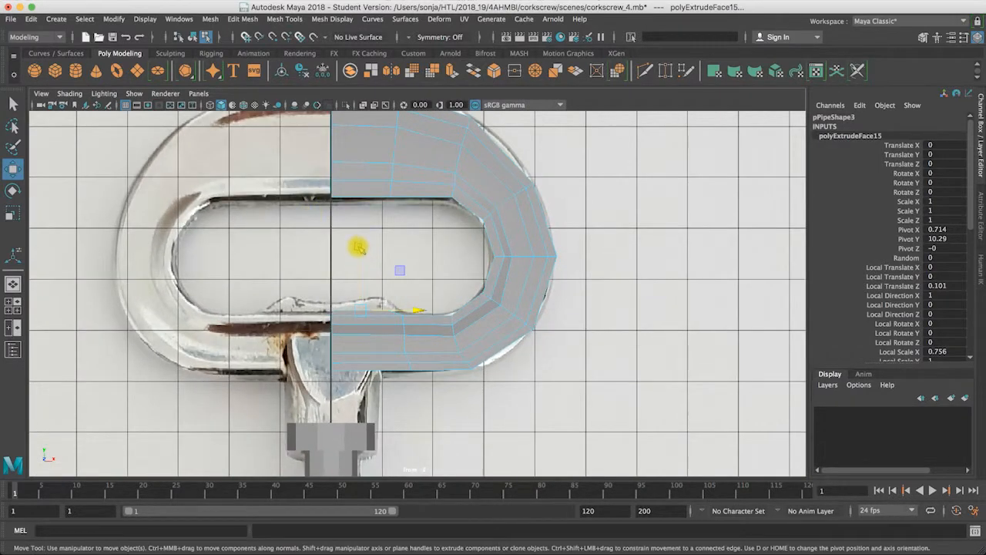
pyautogui.moveTo(359, 246); pyautogui.dragTo(359, 244)
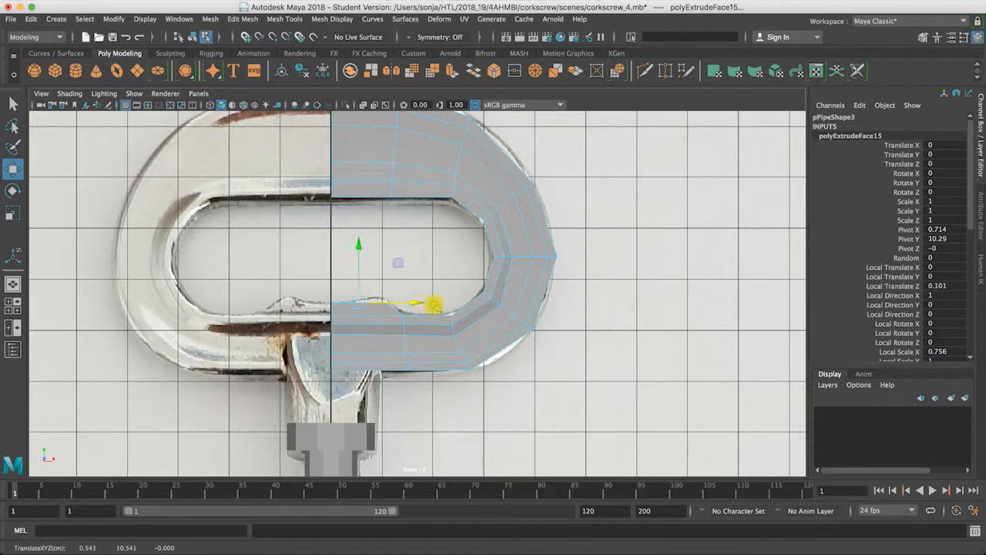
# Step: In the perspective view, scale the top faces of the lower bar's bump narrower across the handle's thickness
pyautogui.press('space')
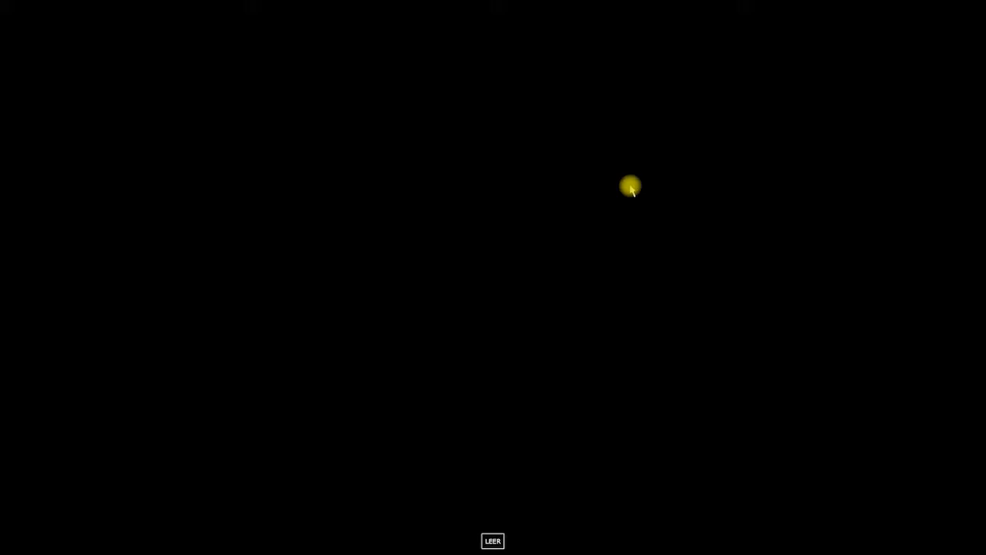
pyautogui.press('space')
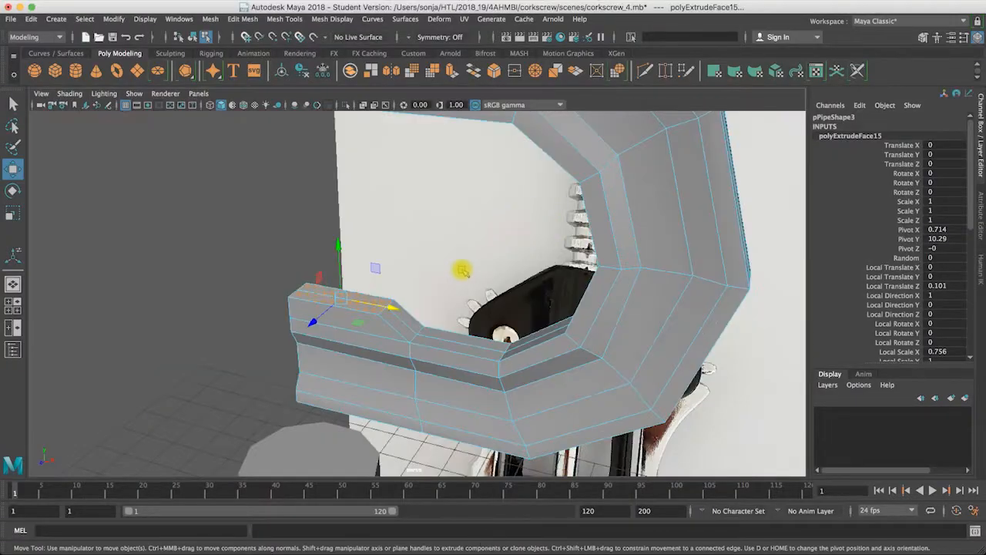
pyautogui.keyDown('alt'); pyautogui.moveTo(449, 269); pyautogui.dragTo(440, 275); pyautogui.keyUp('alt')
pyautogui.press('e')
pyautogui.press('r')
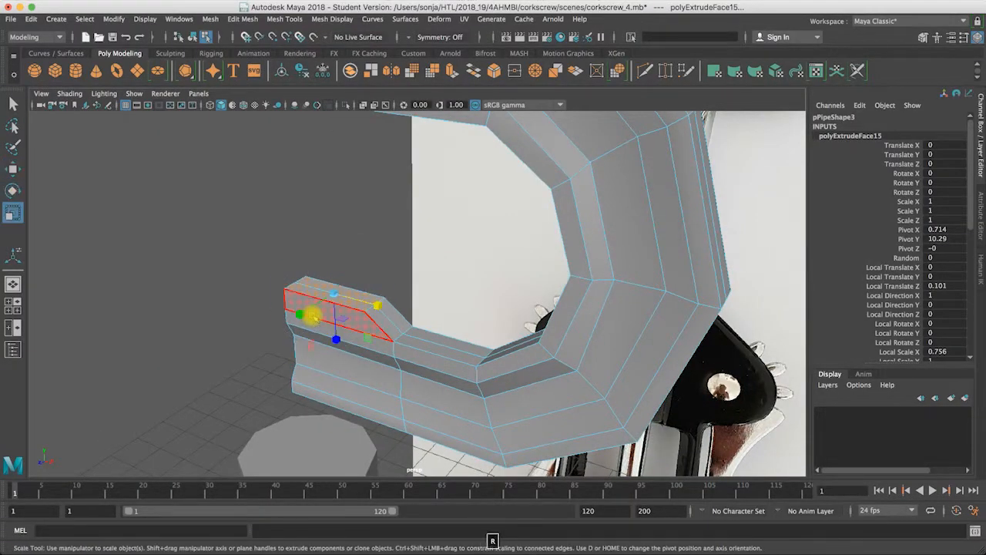
pyautogui.moveTo(300, 314); pyautogui.dragTo(311, 309)
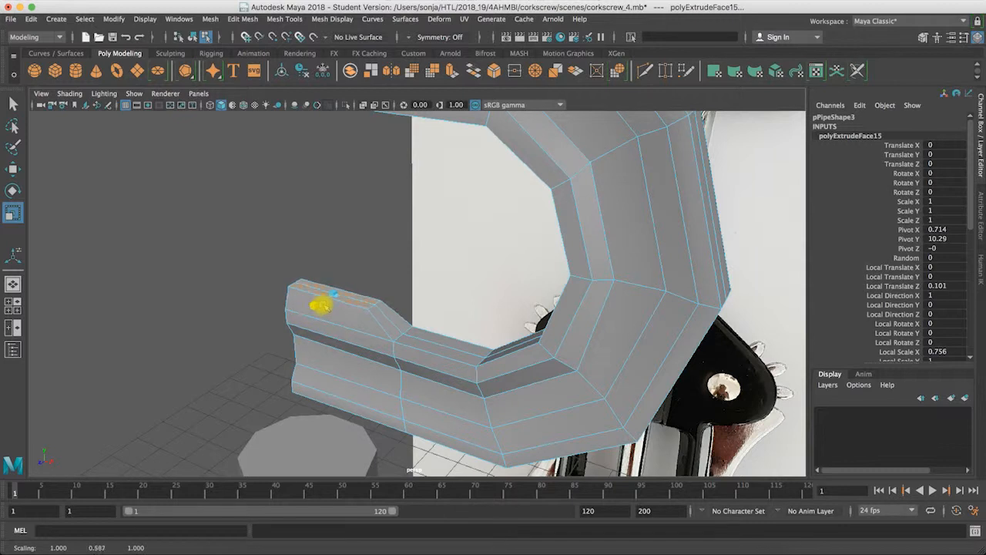
pyautogui.keyDown('alt'); pyautogui.moveTo(407, 301); pyautogui.dragTo(484, 288); pyautogui.keyUp('alt')
pyautogui.keyDown('alt'); pyautogui.moveTo(519, 232); pyautogui.dragTo(519, 234); pyautogui.keyUp('alt')
pyautogui.keyDown('alt'); pyautogui.moveTo(518, 225); pyautogui.dragTo(517, 239, button='middle'); pyautogui.keyUp('alt')
pyautogui.keyDown('alt'); pyautogui.moveTo(517, 229); pyautogui.dragTo(535, 220, button='right'); pyautogui.keyUp('alt')
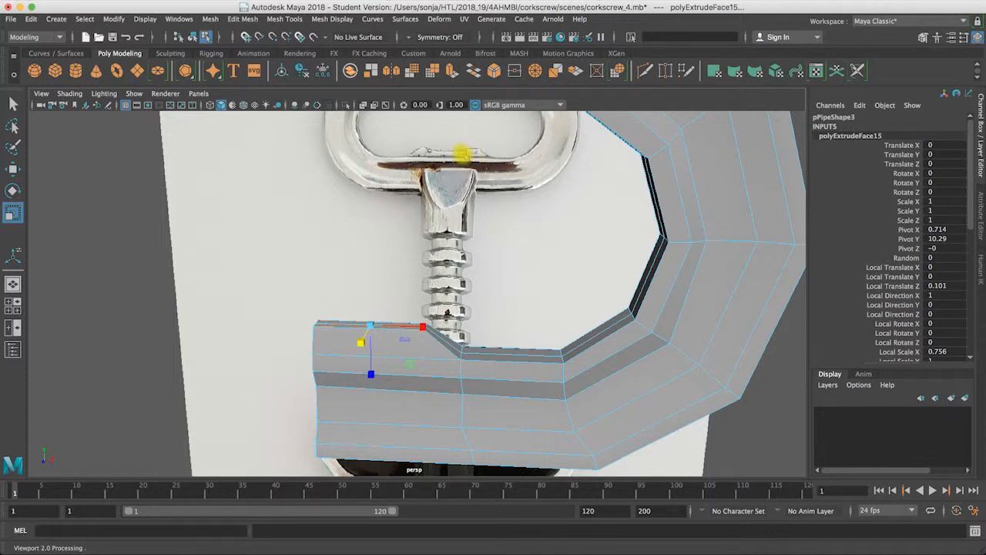
# Step: Insert an edge loop across the lower bar through the middle of the raised bump
pyautogui.moveTo(395, 333)
pyautogui.keyDown('alt'); pyautogui.mouseDown()
pyautogui.moveTo(396, 348)
pyautogui.moveTo(396, 338)
pyautogui.mouseUp(); pyautogui.keyUp('alt')
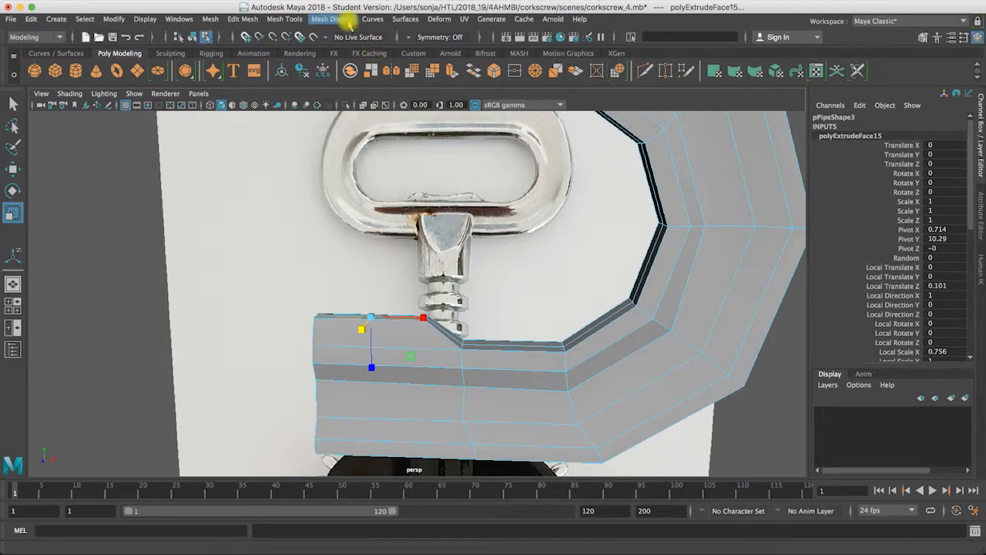
pyautogui.click(244, 19)
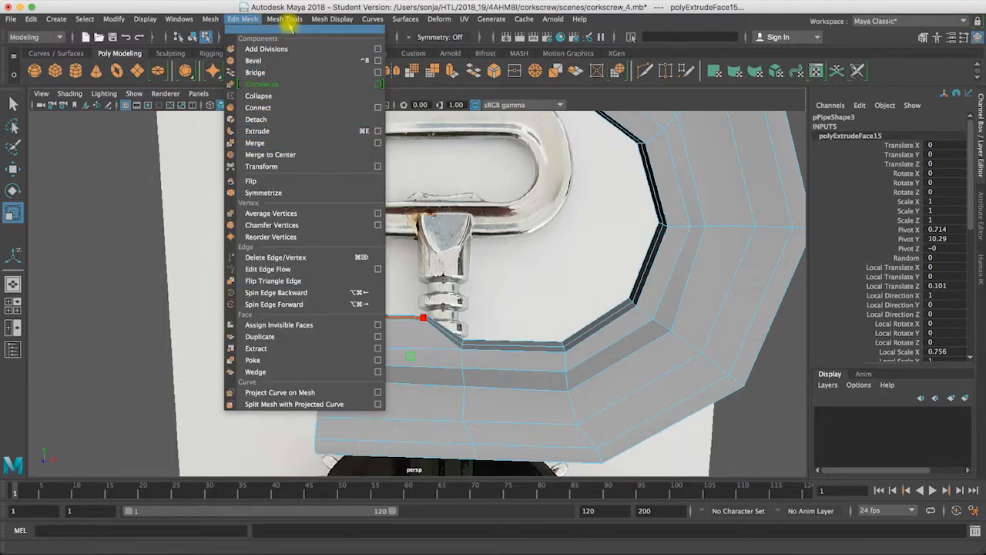
pyautogui.moveTo(284, 19)
pyautogui.click(298, 107)
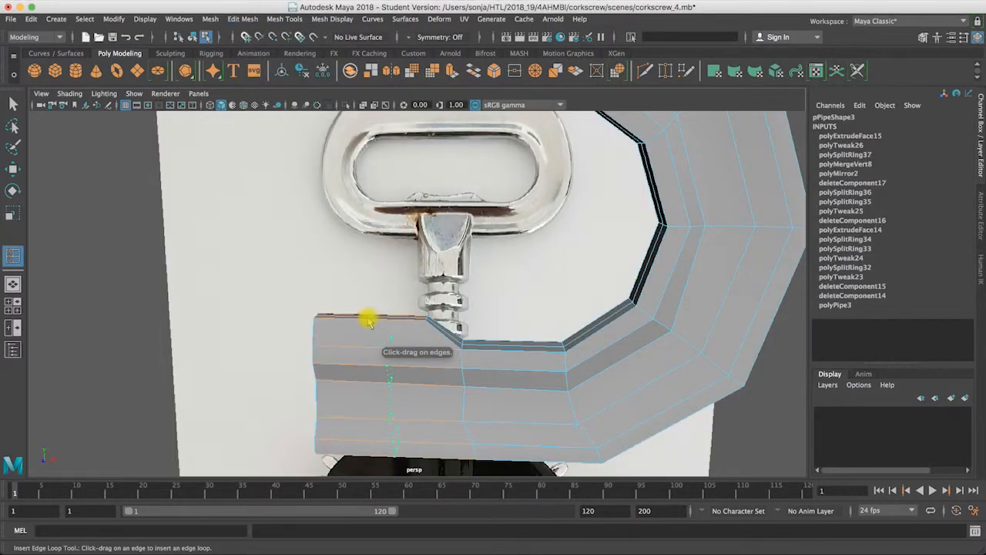
pyautogui.click(12, 102)
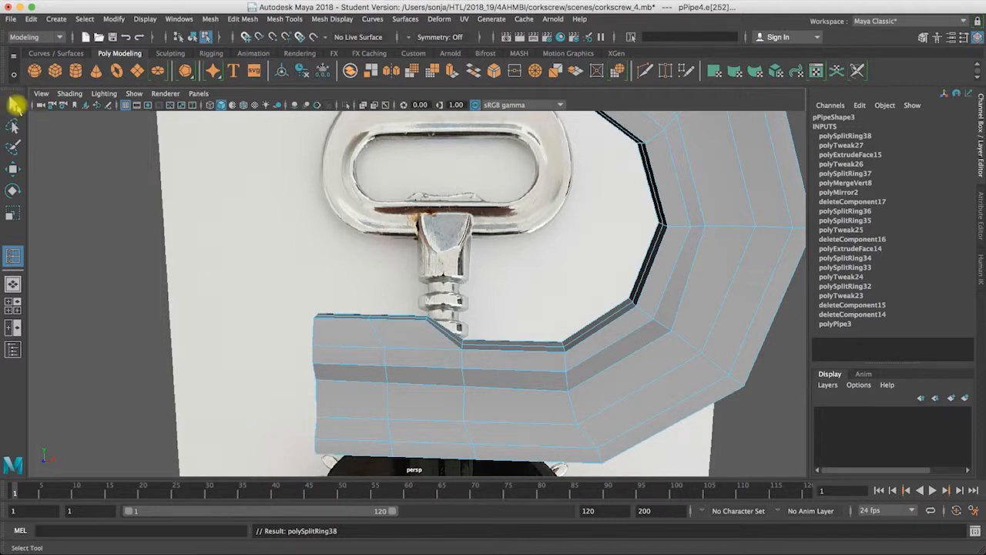
# Step: Extrude the bump's outer top faces by 0.097 and scale them to 0.613 in local X
pyautogui.keyDown('alt'); pyautogui.moveTo(416, 333); pyautogui.dragTo(404, 345); pyautogui.keyUp('alt')
pyautogui.moveTo(399, 340); pyautogui.dragTo(398, 283, button='right')
pyautogui.click(395, 339)
pyautogui.keyDown('shift'); pyautogui.click(412, 342); pyautogui.keyUp('shift')
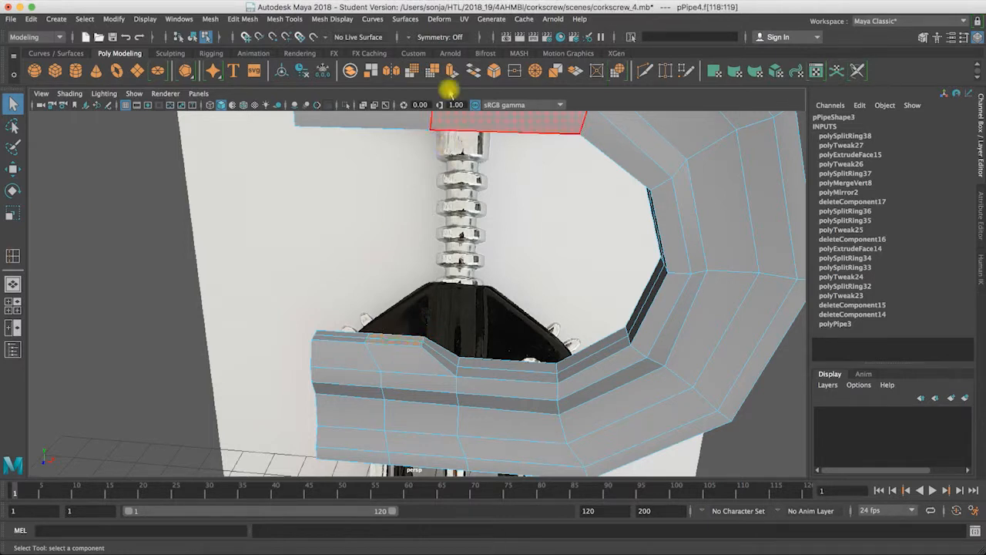
pyautogui.click(453, 71)
pyautogui.moveTo(392, 306); pyautogui.dragTo(387, 335)
pyautogui.keyDown('alt'); pyautogui.moveTo(419, 304); pyautogui.dragTo(353, 316); pyautogui.keyUp('alt')
# Step: In the front view, move the vertices at the inner side of the new extrusion to follow the reference's bump contour
pyautogui.press('space')
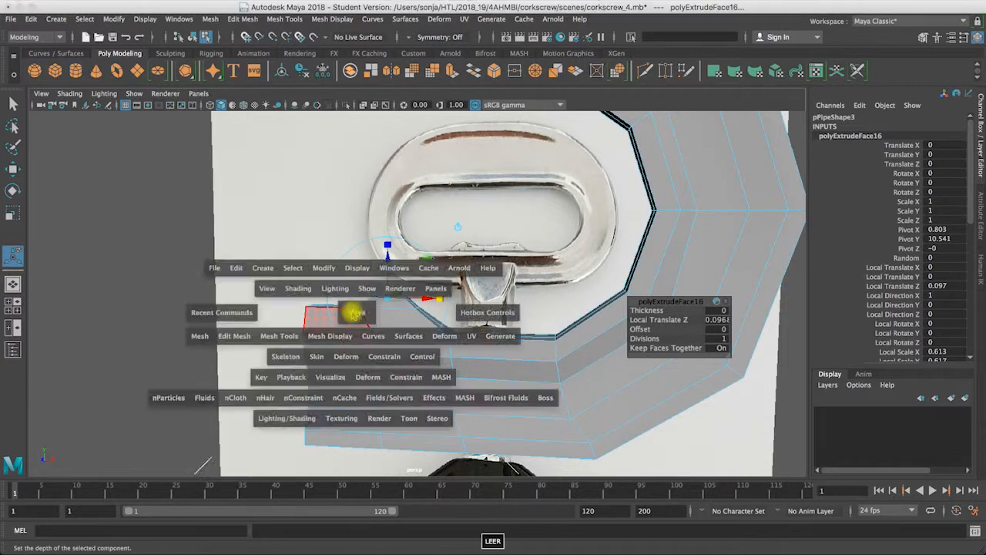
pyautogui.press('space')
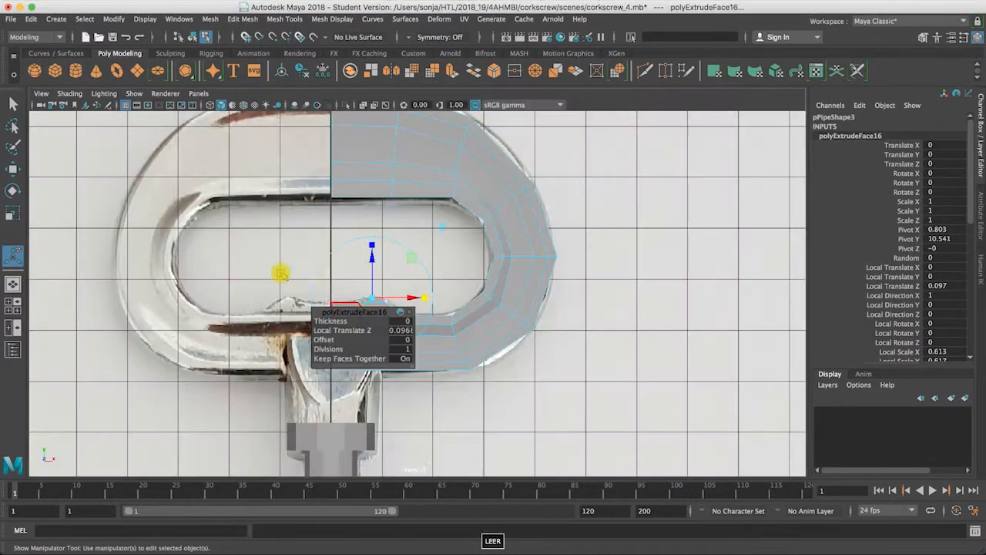
pyautogui.keyDown('alt'); pyautogui.moveTo(454, 299); pyautogui.dragTo(618, 300, button='right'); pyautogui.keyUp('alt')
pyautogui.press('q')
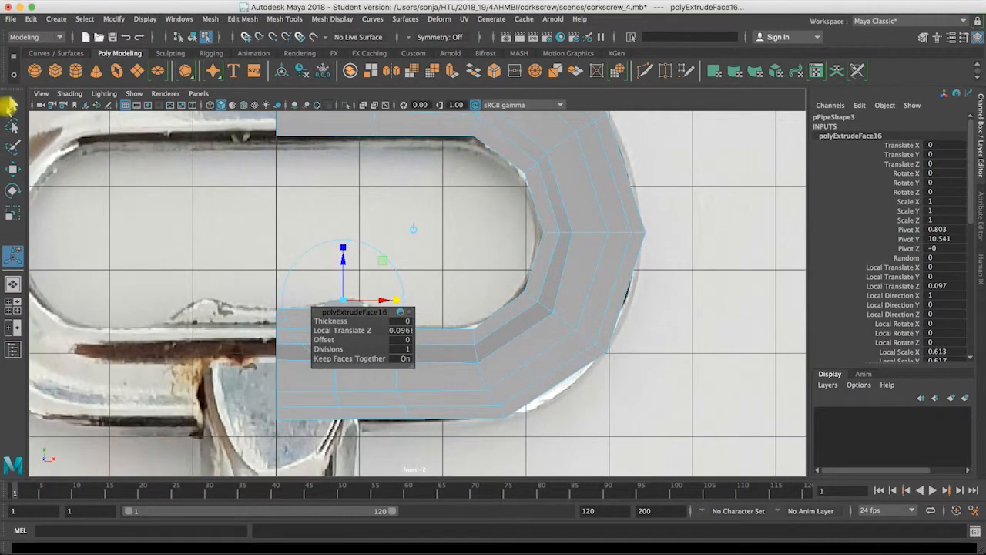
pyautogui.click(396, 260)
pyautogui.moveTo(327, 318)
pyautogui.mouseDown(button='right')
pyautogui.moveTo(308, 278)
pyautogui.moveTo(317, 306)
pyautogui.mouseUp(button='right')
pyautogui.click(322, 313)
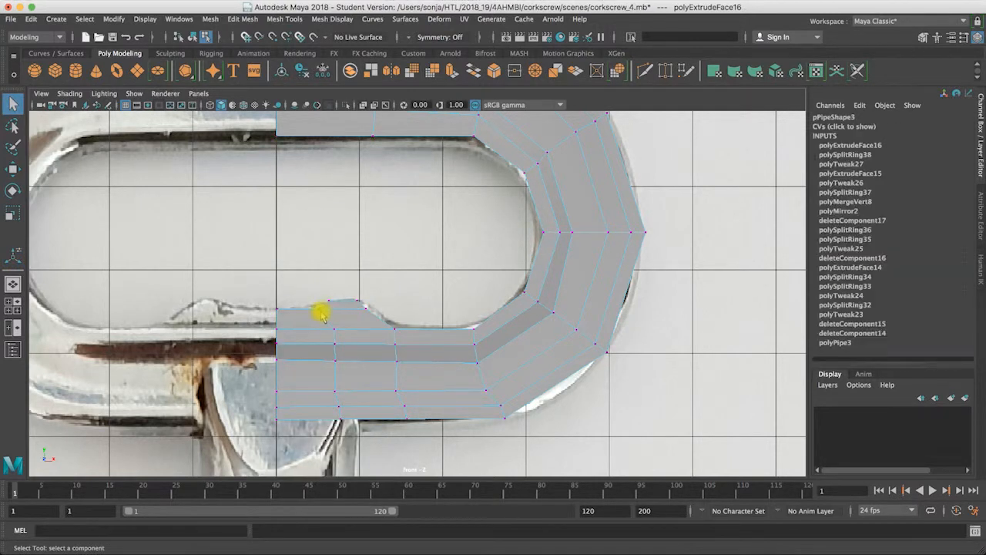
pyautogui.press('w')
pyautogui.moveTo(318, 310); pyautogui.dragTo(332, 303)
pyautogui.moveTo(331, 301); pyautogui.dragTo(337, 300)
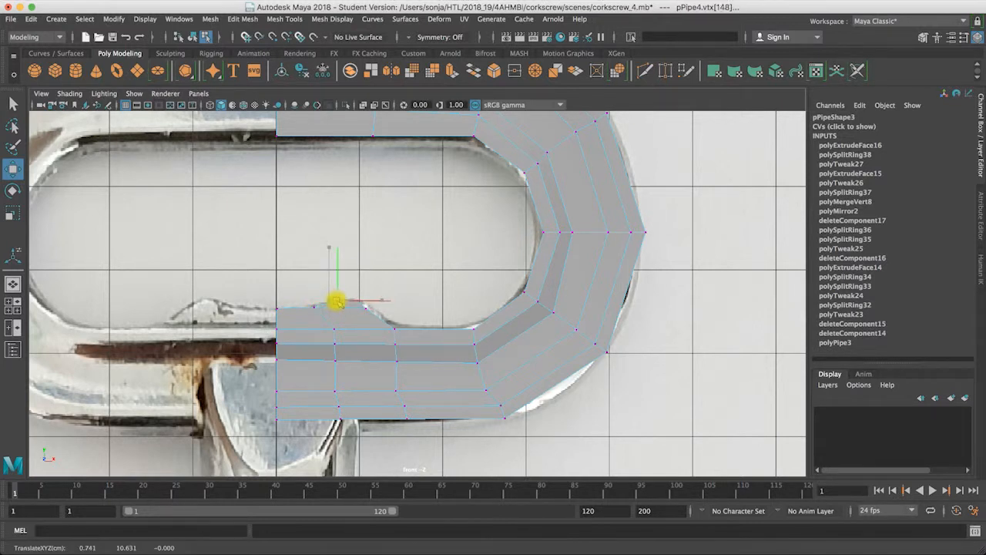
# Step: Shift the vertices below the bump inward and adjust its outer peak and slope vertices to the reference, checking with smooth preview
pyautogui.click(335, 330)
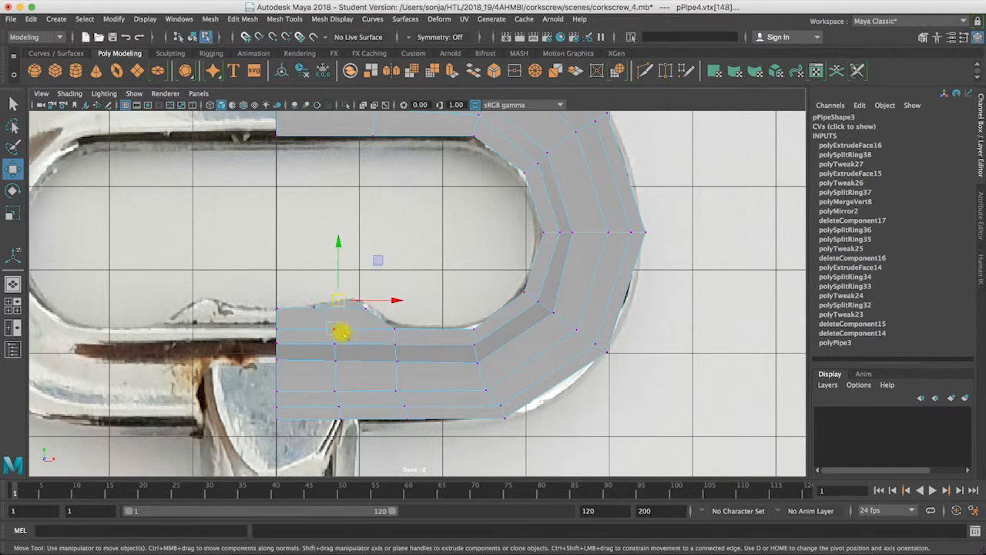
pyautogui.moveTo(389, 329); pyautogui.dragTo(378, 329)
pyautogui.press('3')
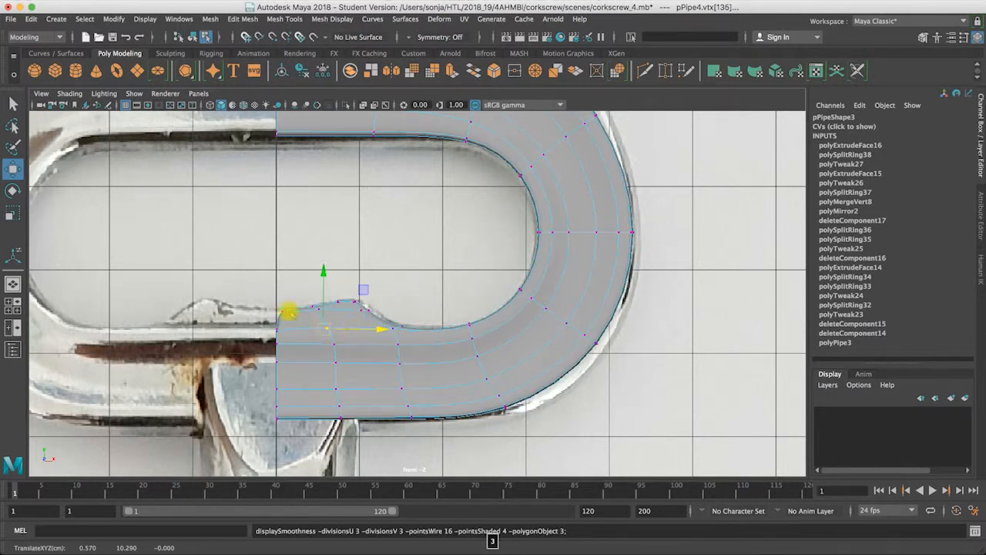
pyautogui.click(362, 307)
pyautogui.moveTo(423, 306); pyautogui.dragTo(420, 302)
pyautogui.click(357, 301)
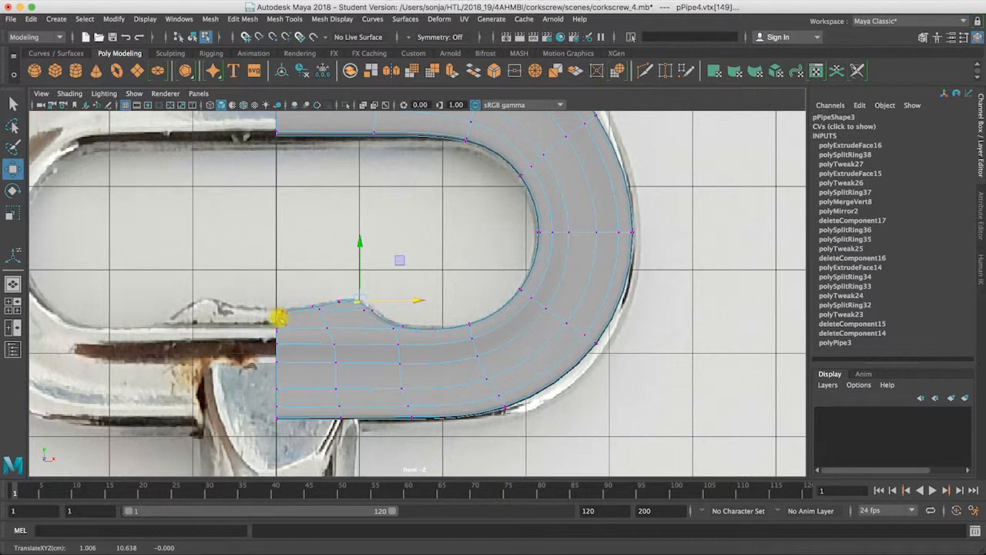
pyautogui.press('1')
# Step: In the perspective view, select and delete the faces closing the bump's open end at the center line
pyautogui.press('space')
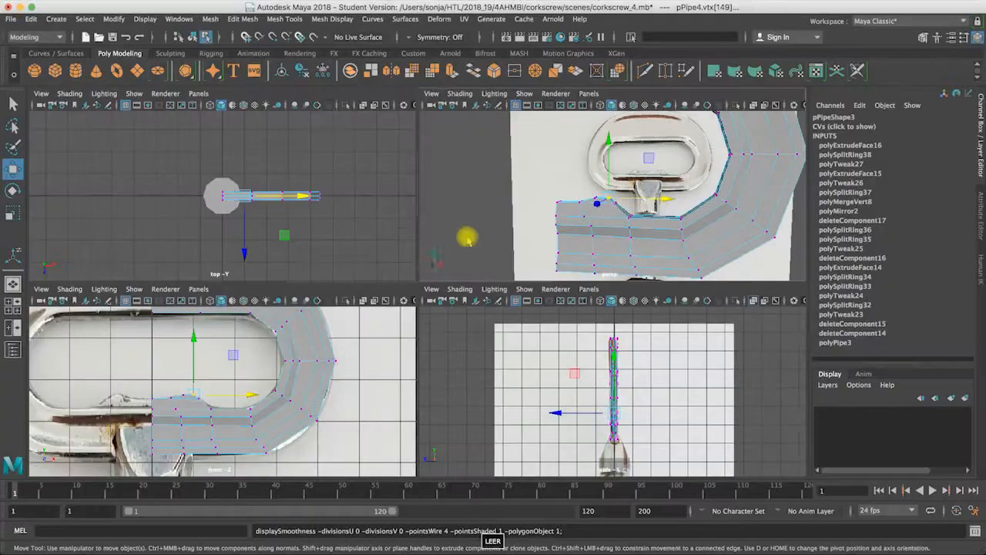
pyautogui.press('space')
pyautogui.keyDown('alt'); pyautogui.moveTo(429, 233); pyautogui.dragTo(434, 317); pyautogui.keyUp('alt')
pyautogui.moveTo(434, 316); pyautogui.dragTo(435, 284, button='right')
pyautogui.click(433, 325)
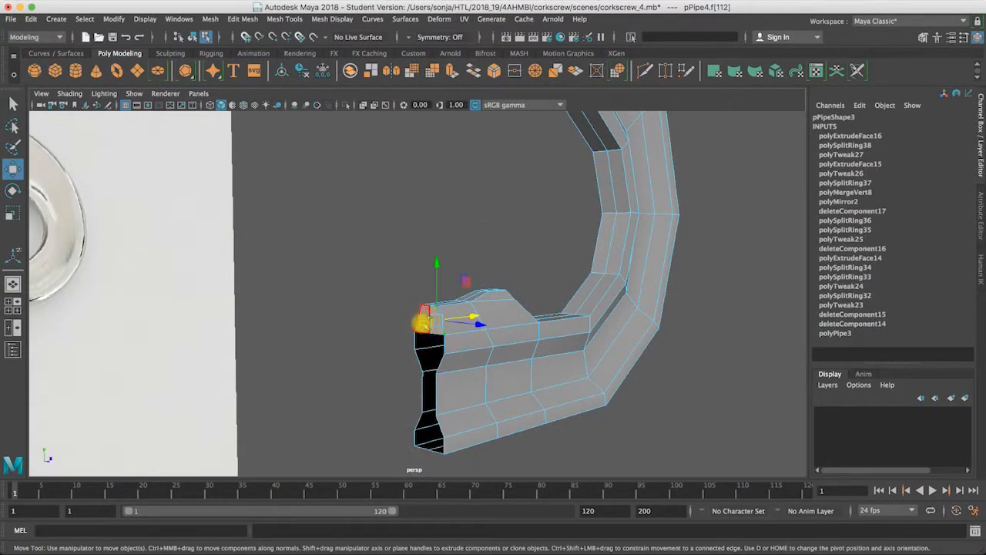
pyautogui.click(418, 324)
pyautogui.keyDown('alt'); pyautogui.moveTo(478, 291); pyautogui.dragTo(444, 290); pyautogui.keyUp('alt')
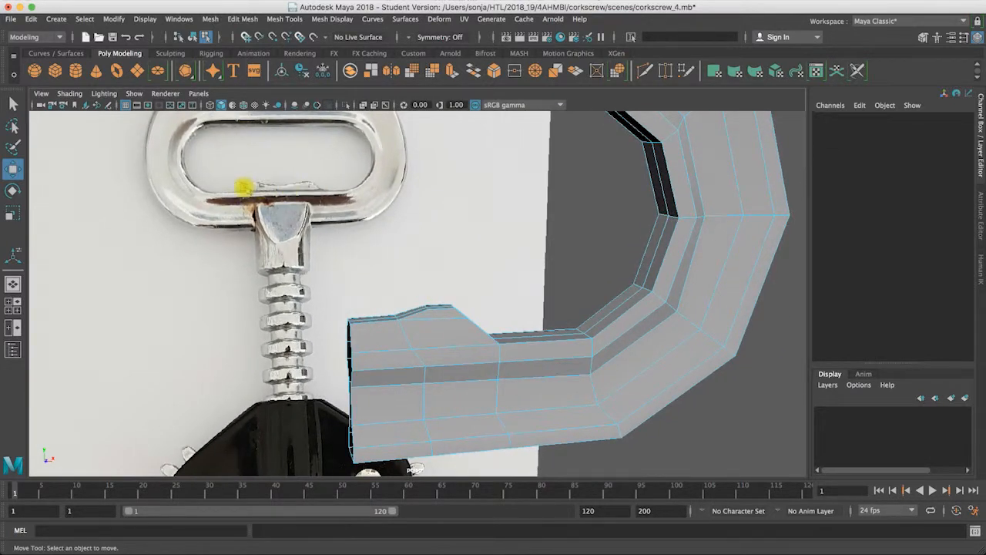
# Step: Insert an edge loop running lengthwise along the side of the bump
pyautogui.keyDown('alt'); pyautogui.moveTo(470, 346); pyautogui.dragTo(411, 330); pyautogui.keyUp('alt')
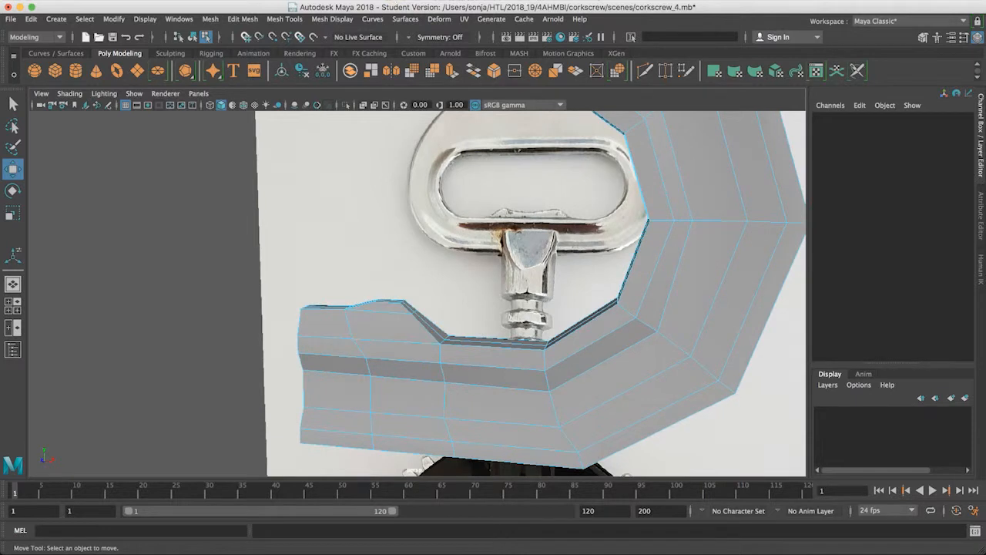
pyautogui.click(330, 19)
pyautogui.moveTo(261, 21)
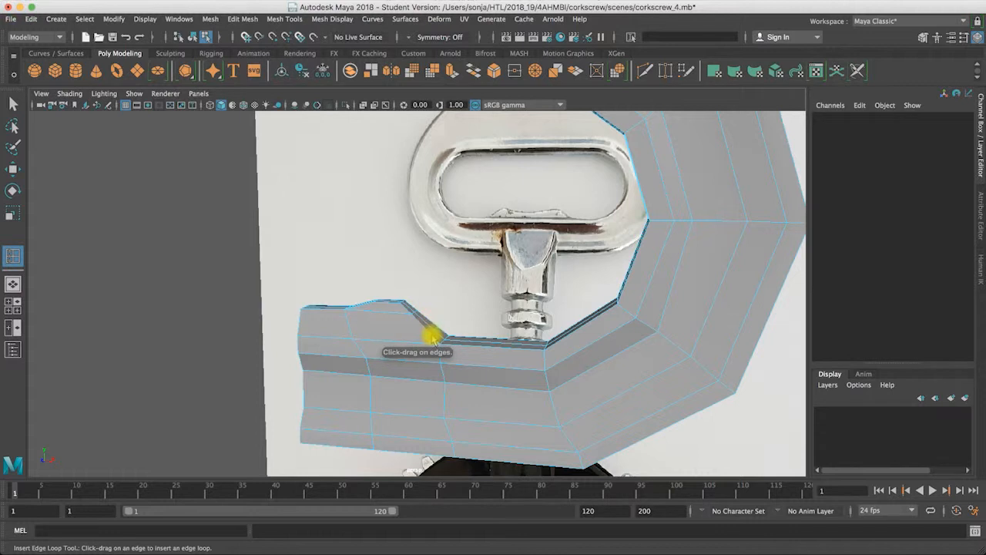
pyautogui.click(433, 337)
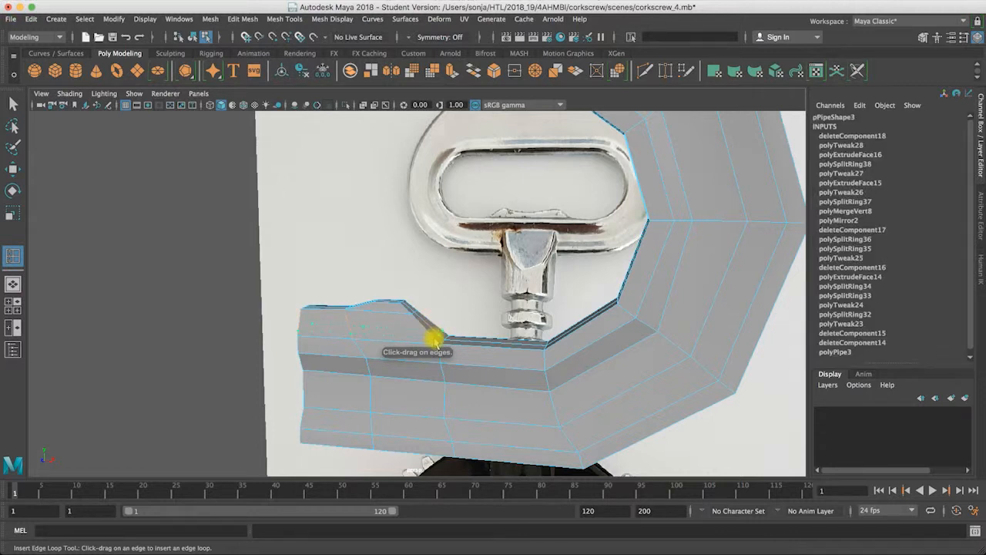
pyautogui.keyDown('alt'); pyautogui.moveTo(464, 307); pyautogui.dragTo(381, 308); pyautogui.keyUp('alt')
pyautogui.rightClick(379, 310)
pyautogui.click(11, 105)
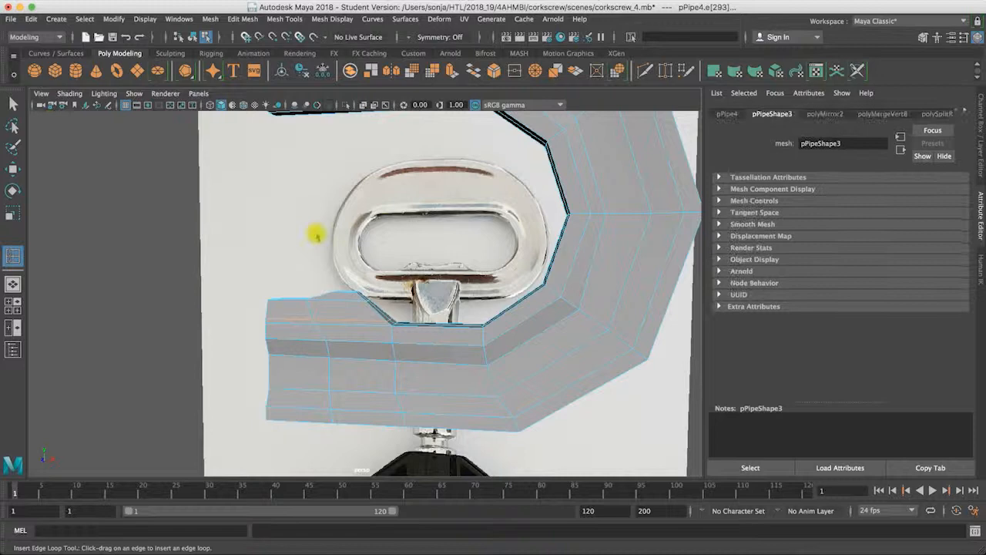
# Step: Select the faces of the bump above the new edge loop and scale them narrower across the handle's thickness
pyautogui.click(357, 311)
pyautogui.rightClick(357, 311)
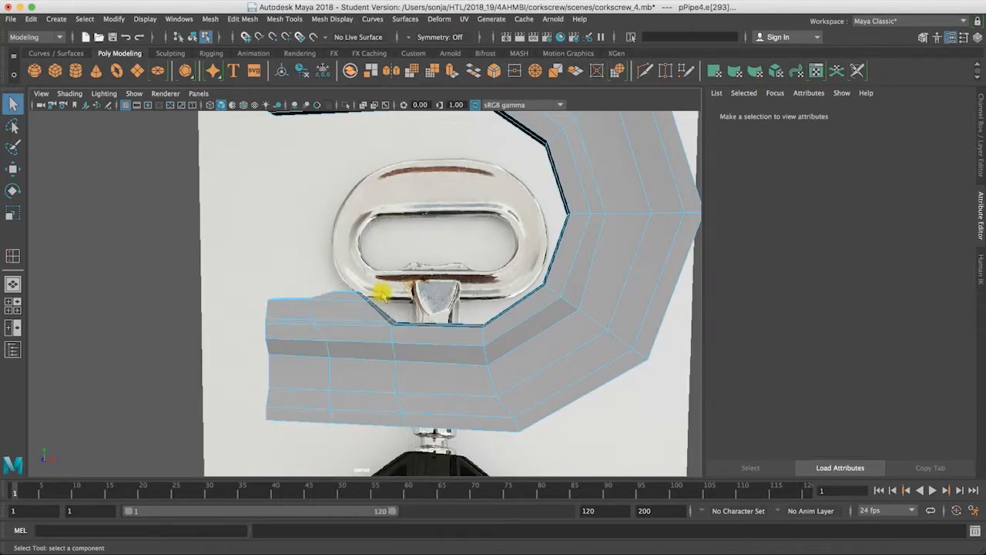
pyautogui.moveTo(382, 293); pyautogui.dragTo(255, 325)
pyautogui.press('r')
pyautogui.moveTo(255, 325); pyautogui.dragTo(276, 317, button='middle')
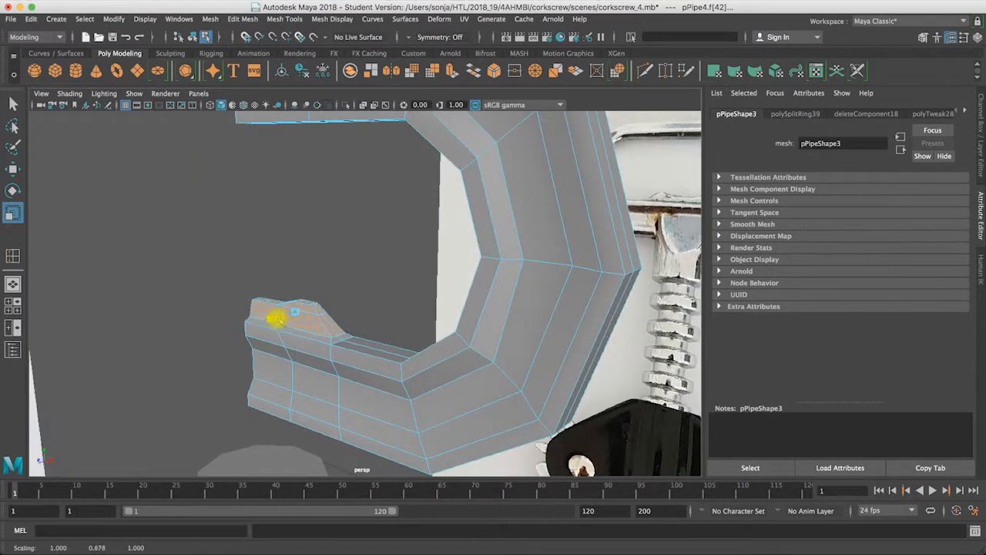
pyautogui.moveTo(280, 317); pyautogui.dragTo(281, 318)
# Step: Lower the selected bump faces slightly along Y
pyautogui.keyDown('alt'); pyautogui.moveTo(398, 341); pyautogui.dragTo(565, 328); pyautogui.keyUp('alt')
pyautogui.keyDown('alt'); pyautogui.moveTo(504, 255); pyautogui.dragTo(414, 282); pyautogui.keyUp('alt')
pyautogui.press('w')
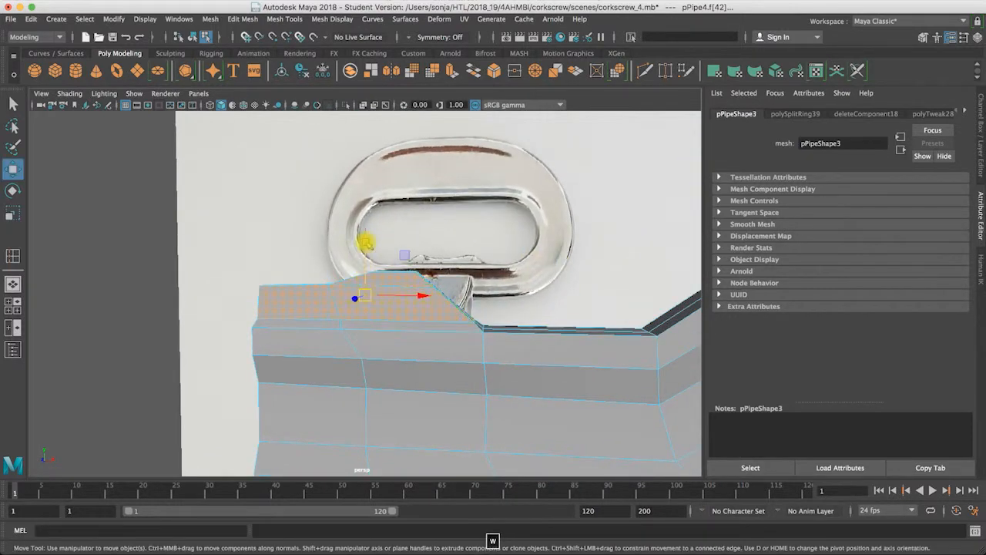
pyautogui.moveTo(366, 243); pyautogui.dragTo(365, 242)
# Step: Turn on smooth preview for the handle half, return to object mode, and select the handle after inspecting the bump
pyautogui.press('3')
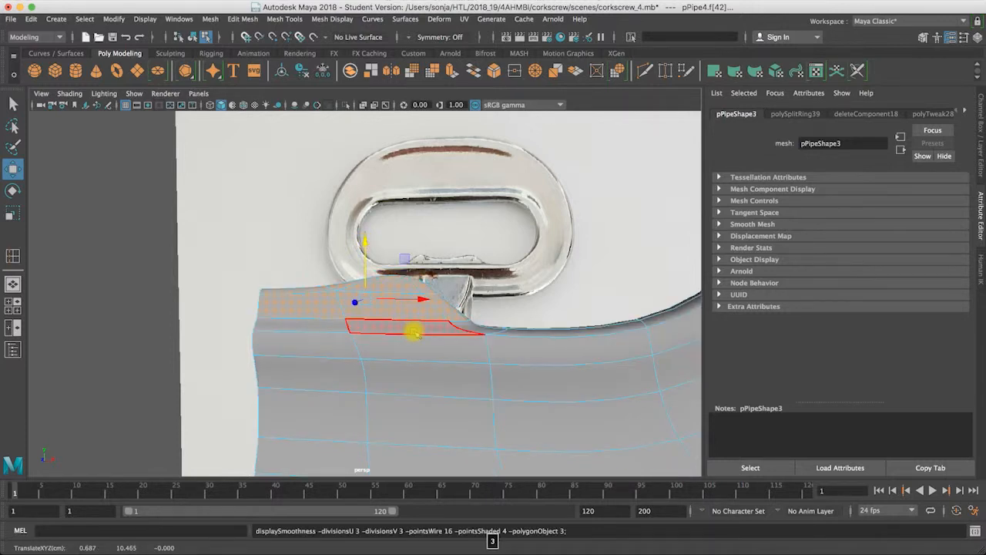
pyautogui.moveTo(414, 331); pyautogui.dragTo(271, 244, button='right')
pyautogui.click(375, 384)
pyautogui.keyDown('alt'); pyautogui.moveTo(375, 384); pyautogui.dragTo(365, 359); pyautogui.keyUp('alt')
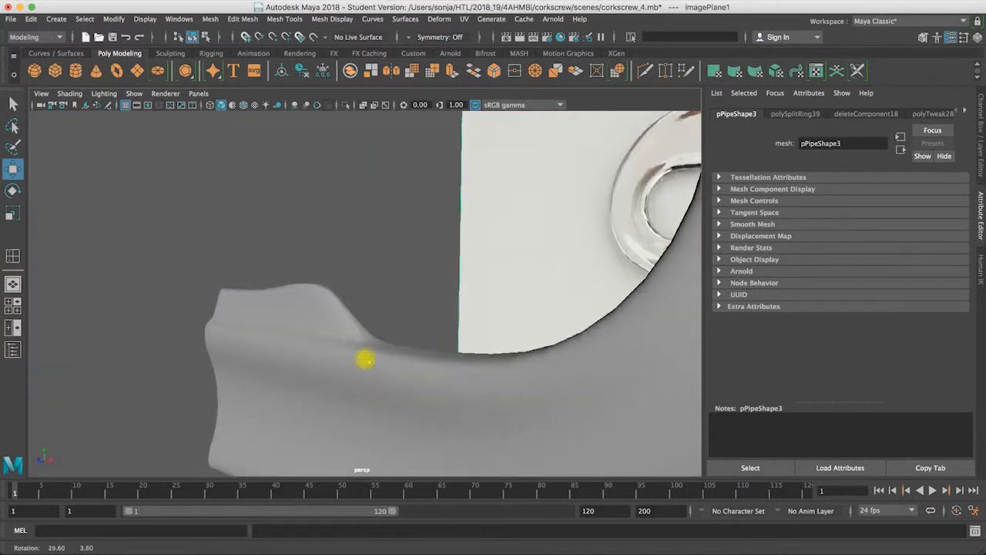
pyautogui.keyDown('alt'); pyautogui.moveTo(487, 361); pyautogui.dragTo(403, 318); pyautogui.keyUp('alt')
pyautogui.click(403, 318)
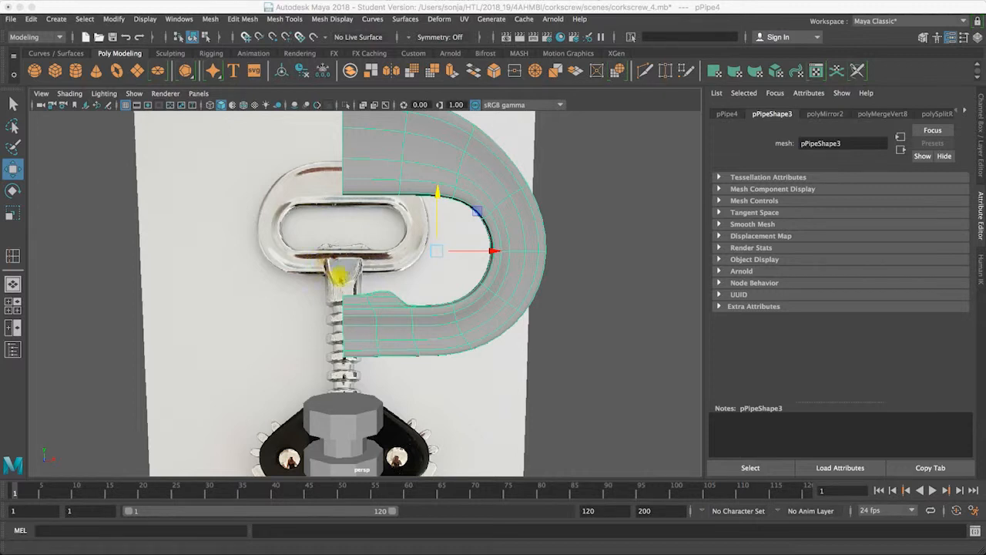
# Step: Deselect the handle half and start face selection on the shaft cylinder below it
pyautogui.click(346, 426)
pyautogui.moveTo(345, 411); pyautogui.dragTo(343, 285, button='right')
pyautogui.click(335, 397)
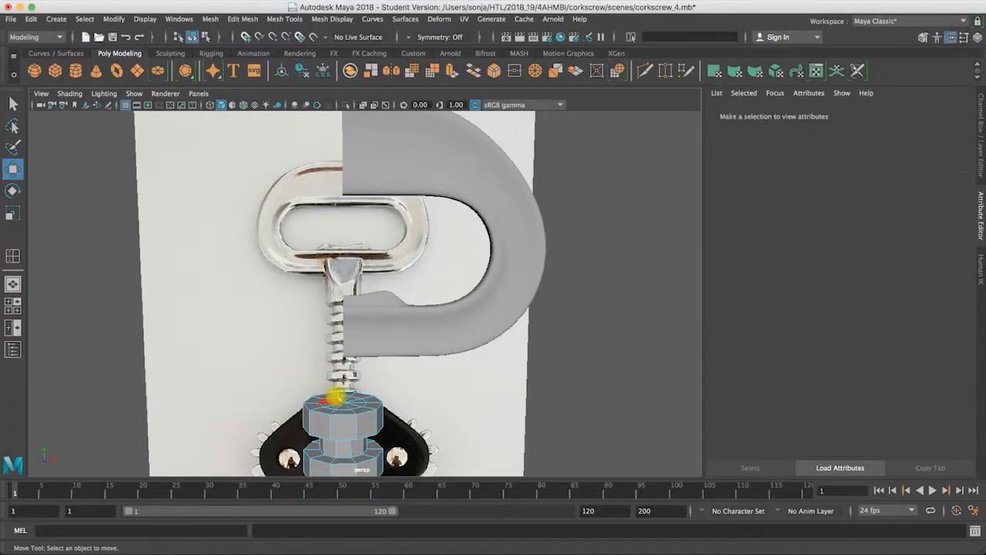
pyautogui.keyDown('alt'); pyautogui.moveTo(355, 364); pyautogui.dragTo(286, 374); pyautogui.keyUp('alt')
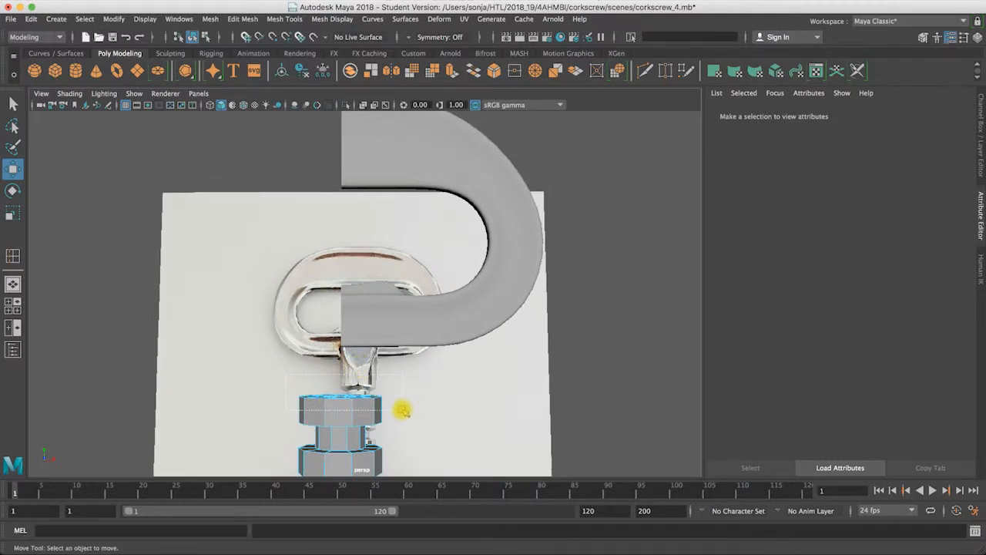
pyautogui.moveTo(400, 406); pyautogui.dragTo(285, 409)
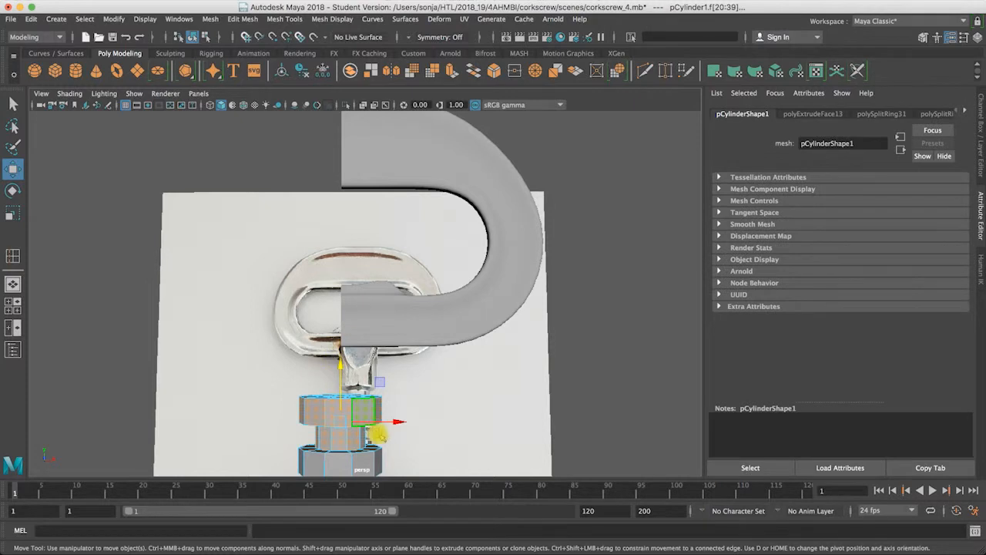
pyautogui.moveTo(404, 440); pyautogui.dragTo(287, 401)
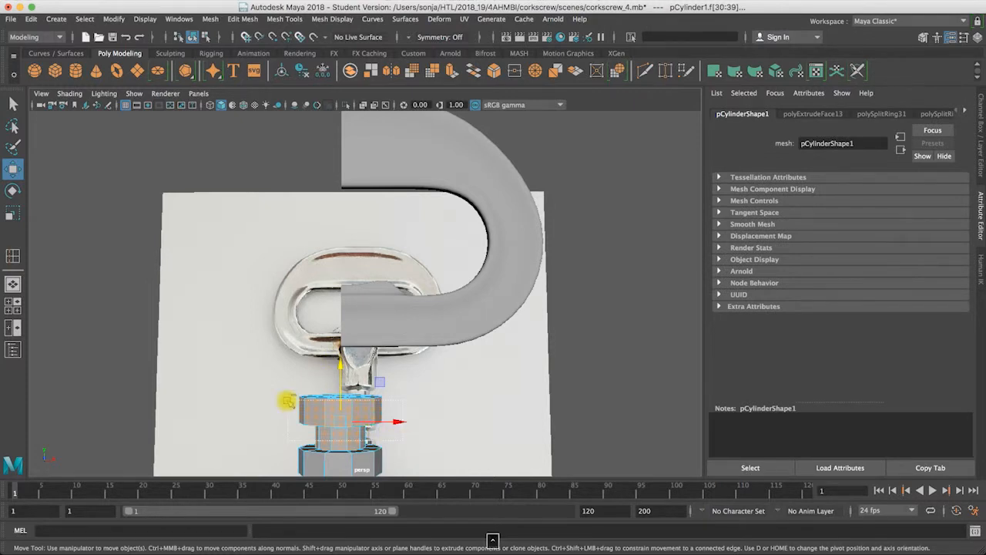
pyautogui.click(388, 387)
# Step: Select all faces of the shaft's top cap, covering the outer ring and the inner segments around the centre
pyautogui.keyDown('alt'); pyautogui.moveTo(388, 387); pyautogui.dragTo(367, 398); pyautogui.keyUp('alt')
pyautogui.keyDown('alt'); pyautogui.moveTo(377, 399); pyautogui.dragTo(457, 403, button='right'); pyautogui.keyUp('alt')
pyautogui.keyDown('alt'); pyautogui.moveTo(439, 362); pyautogui.dragTo(416, 299, button='middle'); pyautogui.keyUp('alt')
pyautogui.keyDown('alt'); pyautogui.moveTo(486, 318); pyautogui.dragTo(540, 325, button='right'); pyautogui.keyUp('alt')
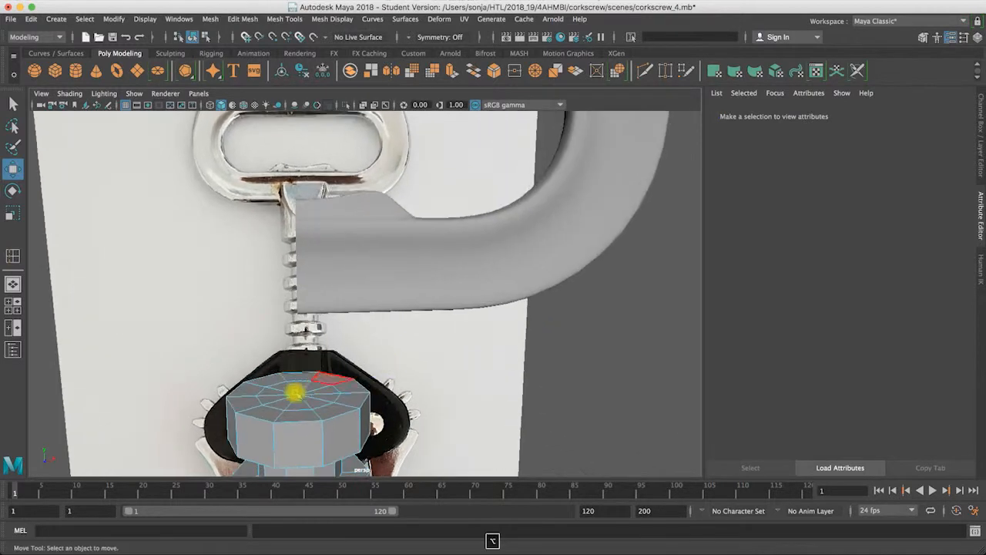
pyautogui.click(285, 397)
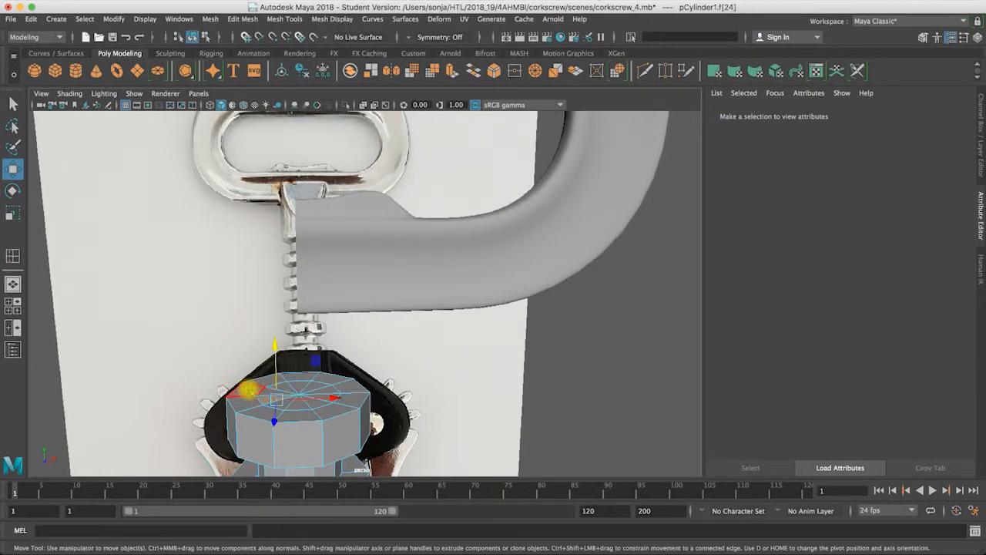
pyautogui.keyDown('shift'); pyautogui.doubleClick(256, 401); pyautogui.keyUp('shift')
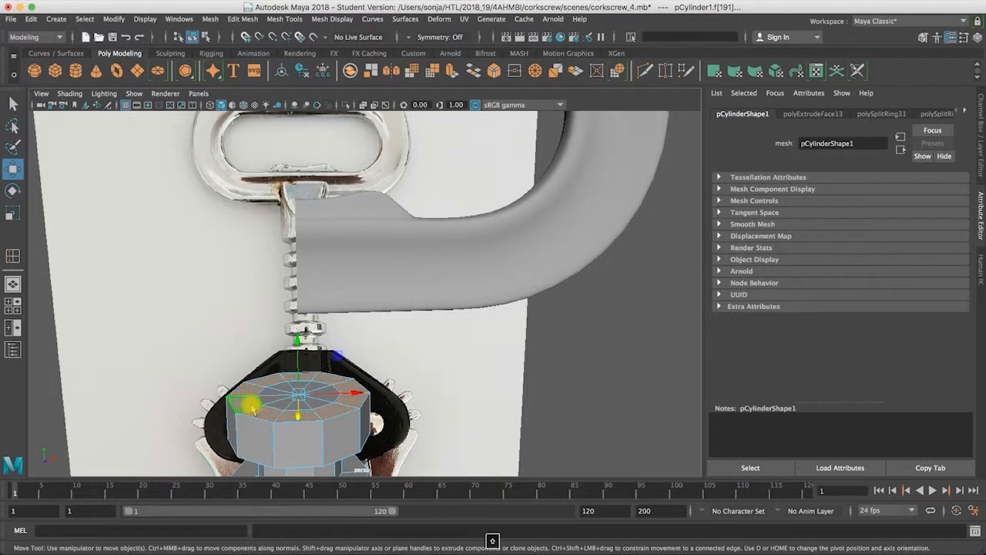
pyautogui.keyDown('shift'); pyautogui.click(269, 396); pyautogui.keyUp('shift')
pyautogui.keyDown('shift'); pyautogui.click(281, 388); pyautogui.keyUp('shift')
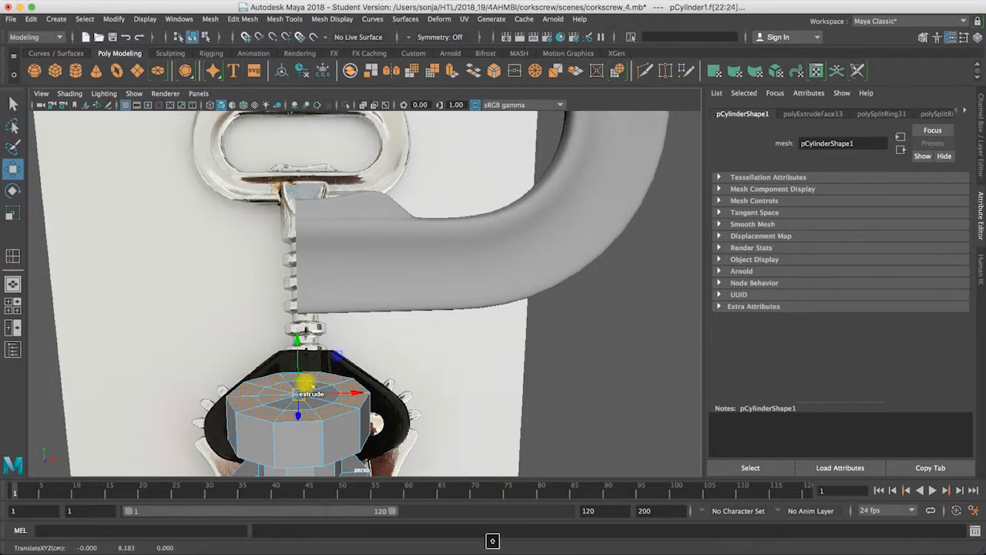
pyautogui.keyDown('shift'); pyautogui.click(329, 390); pyautogui.keyUp('shift')
pyautogui.keyDown('shift'); pyautogui.click(328, 390); pyautogui.keyUp('shift')
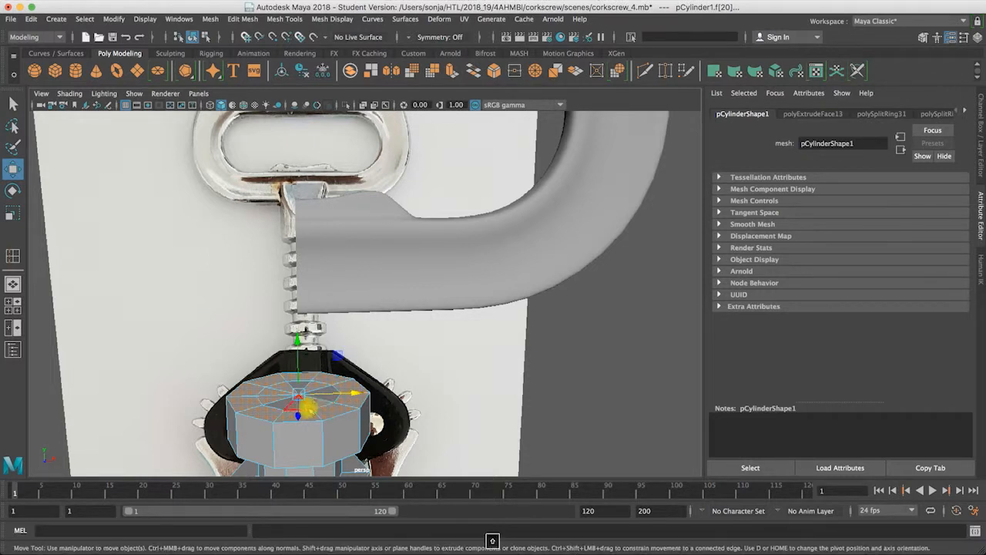
pyautogui.keyDown('shift'); pyautogui.click(312, 389); pyautogui.keyUp('shift')
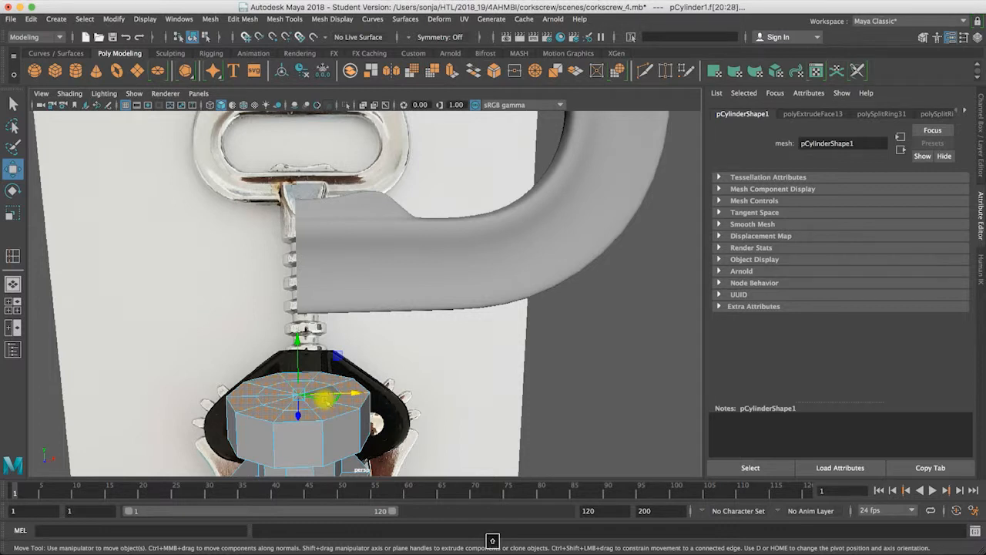
pyautogui.keyDown('shift'); pyautogui.click(331, 389); pyautogui.keyUp('shift')
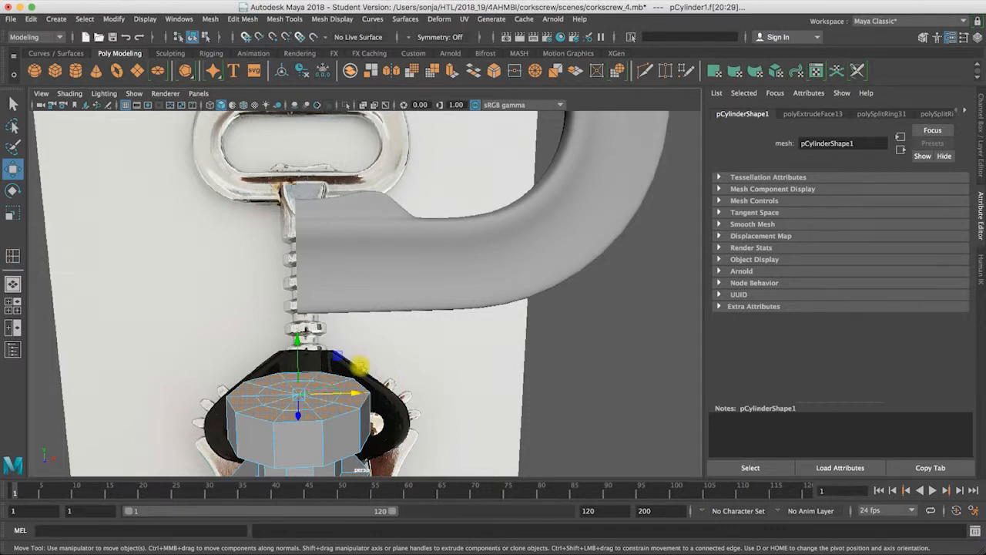
# Step: Extrude the shaft's top cap faces upward with a local Z translation of about 0.405, matching the front-view reference
pyautogui.click(449, 70)
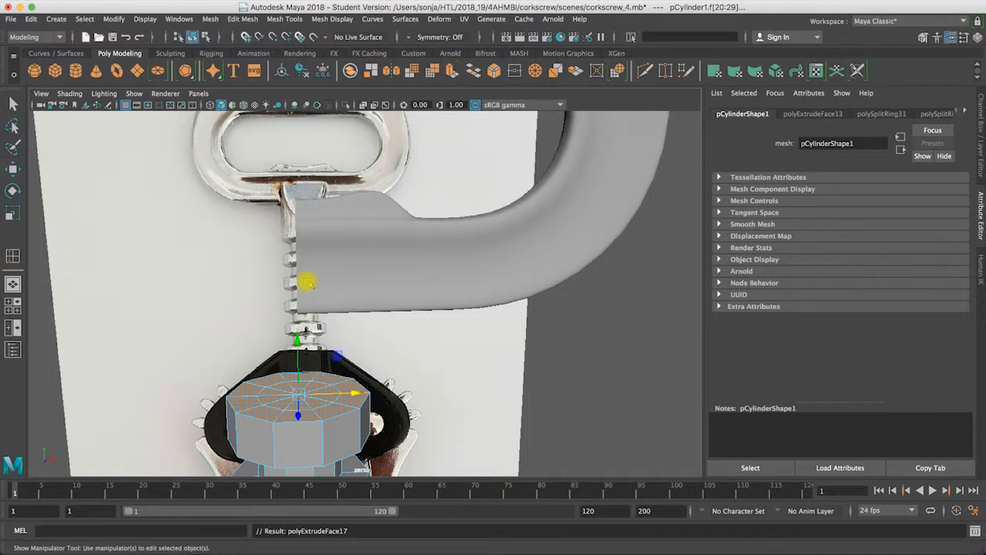
pyautogui.moveTo(311, 348); pyautogui.dragTo(279, 321)
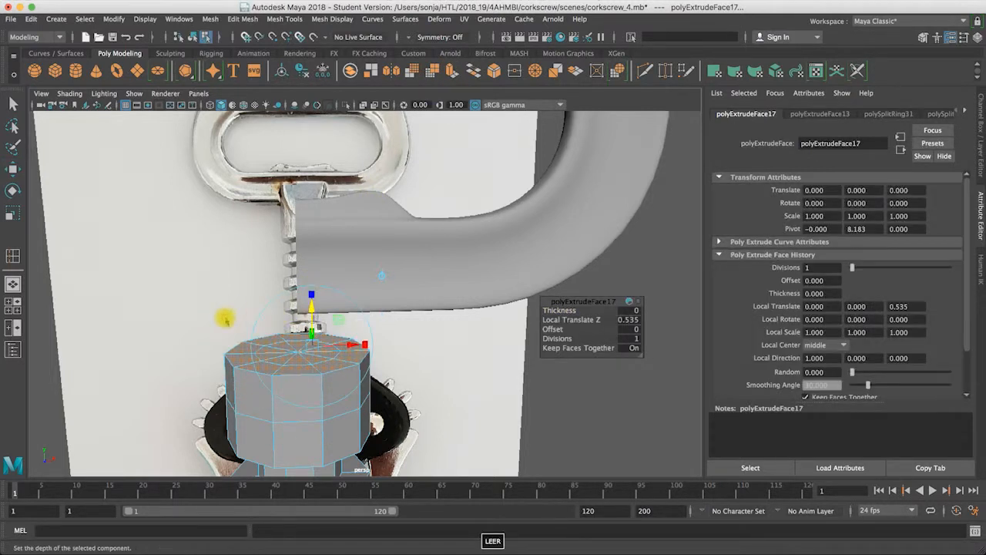
pyautogui.press('space')
pyautogui.press('space')
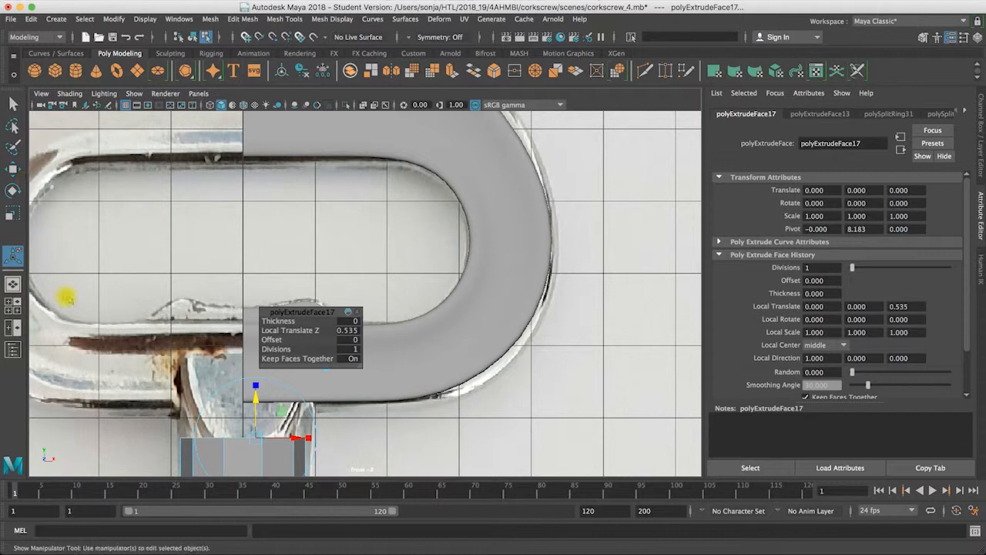
pyautogui.moveTo(257, 402); pyautogui.dragTo(254, 406)
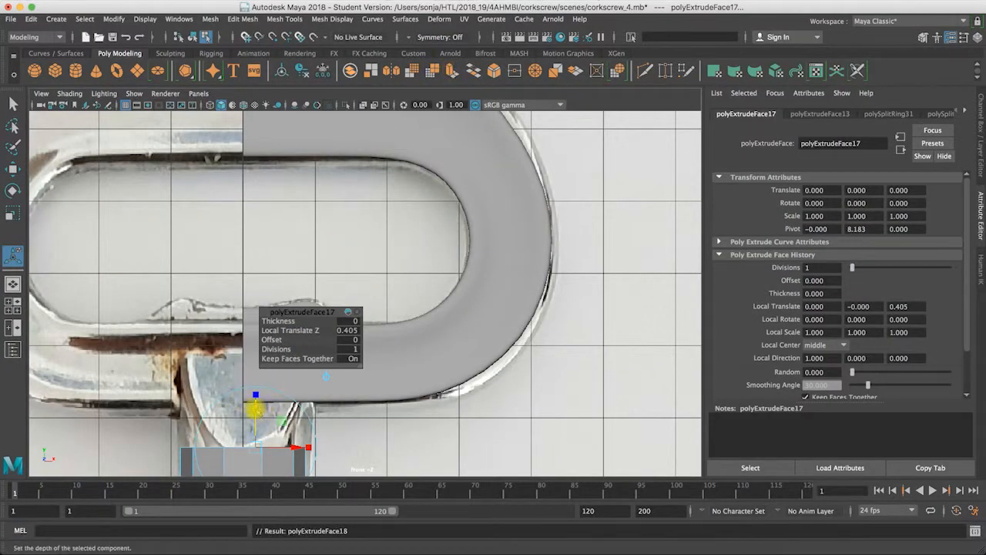
# Step: Extrude the cap faces upward two more times, by about 0.578 and 0.757, reaching into the handle's lower bar
pyautogui.moveTo(255, 408); pyautogui.dragTo(252, 366)
pyautogui.click(444, 68)
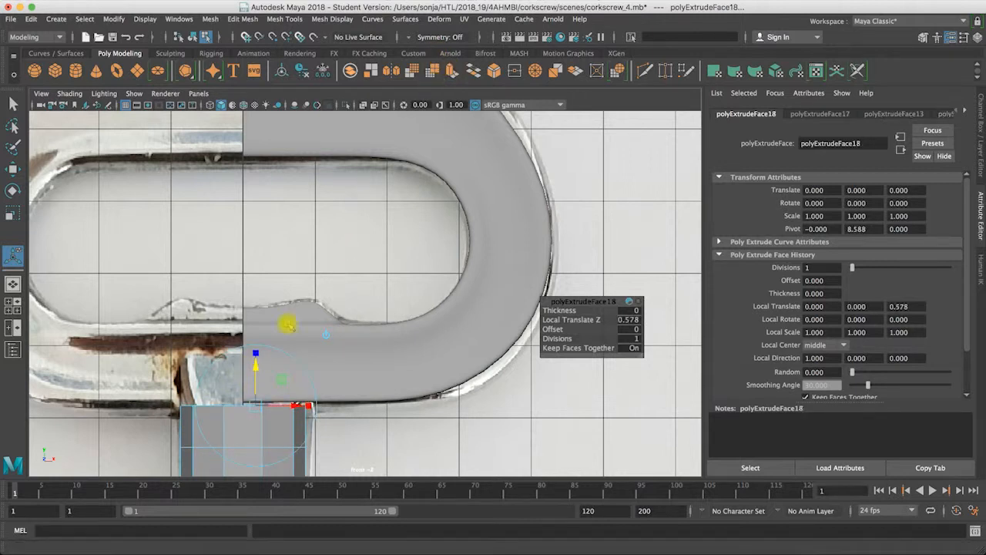
pyautogui.moveTo(256, 368); pyautogui.dragTo(257, 316)
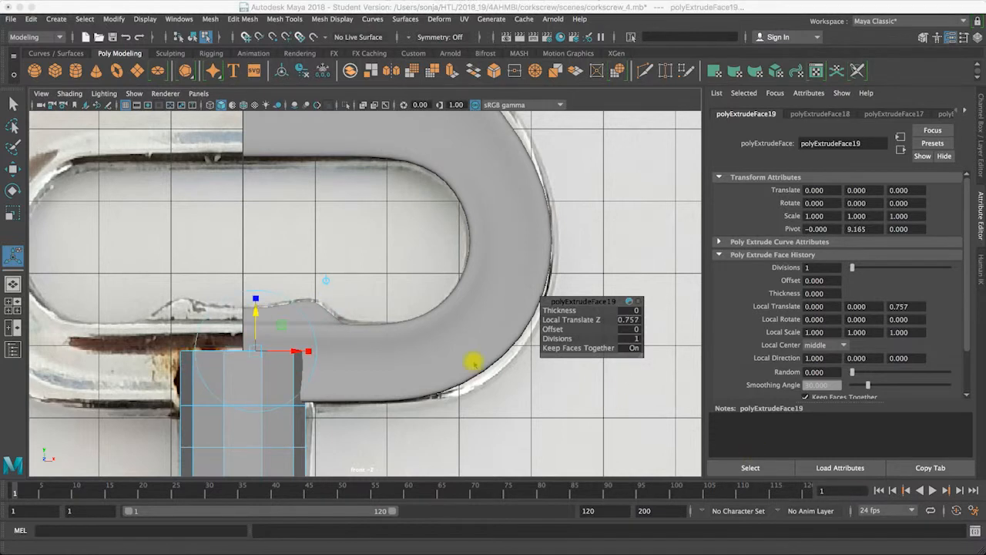
# Step: Turn on X-Ray shading in the front view to show the reference photo through the model
pyautogui.press('alt')
pyautogui.keyDown('alt'); pyautogui.moveTo(338, 327); pyautogui.dragTo(370, 313, button='middle'); pyautogui.keyUp('alt')
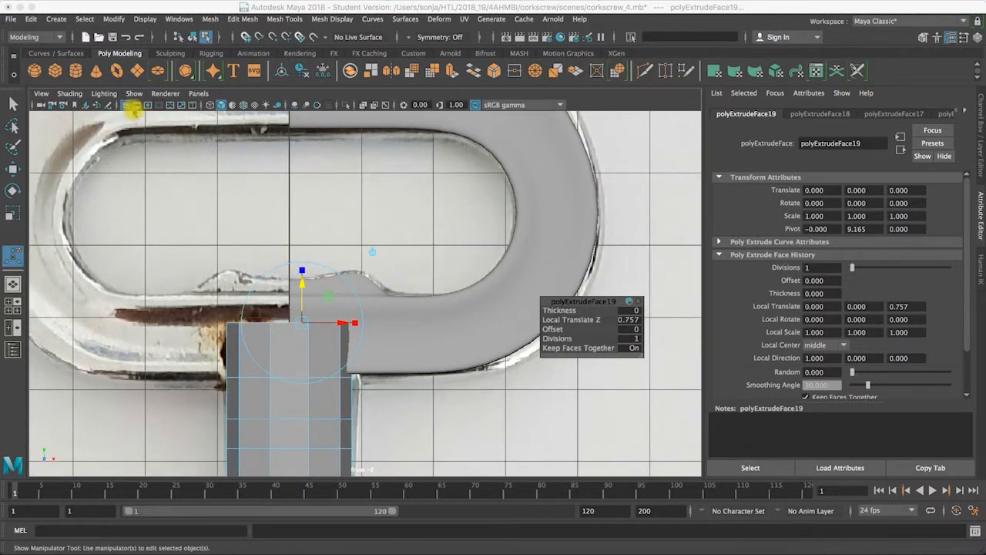
pyautogui.click(69, 93)
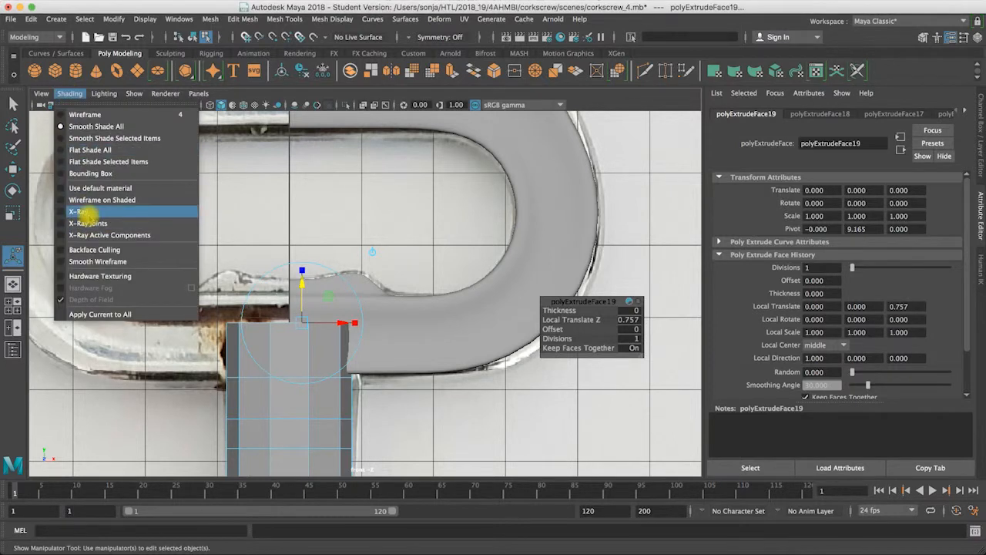
pyautogui.click(81, 211)
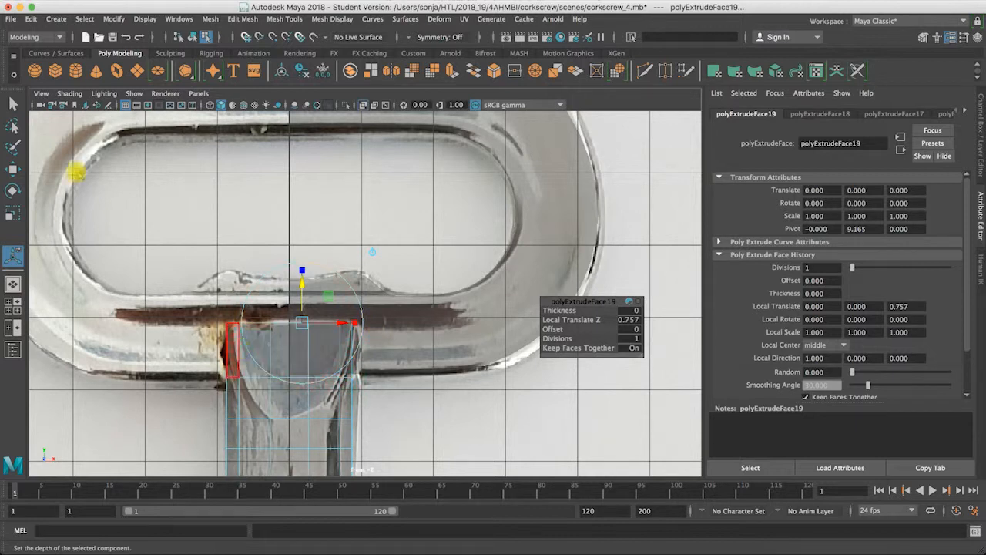
# Step: In vertex mode, scale the shaft's top front vertices wider along X and the row below slightly narrower to follow the photo
pyautogui.click(13, 103)
pyautogui.click(240, 326)
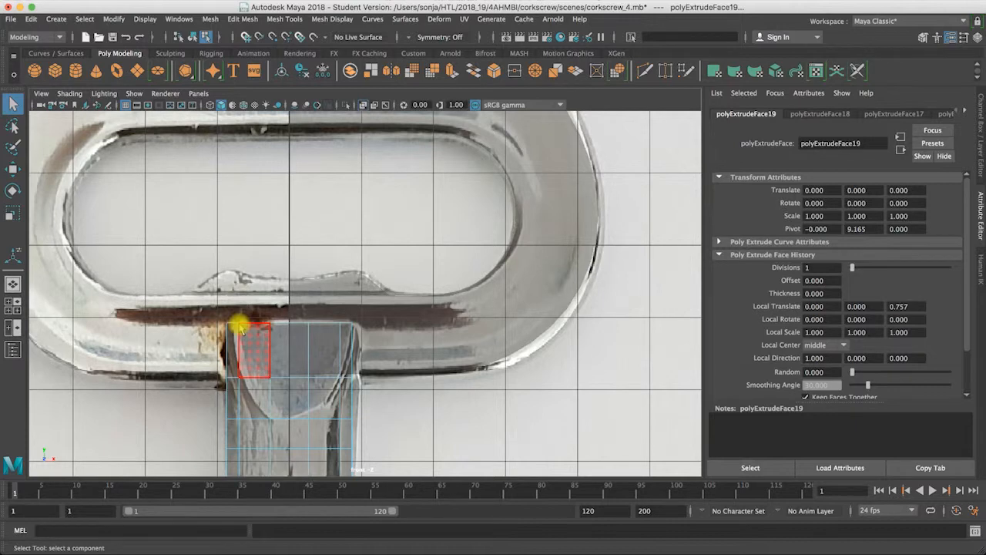
pyautogui.moveTo(241, 326); pyautogui.dragTo(184, 248, button='right')
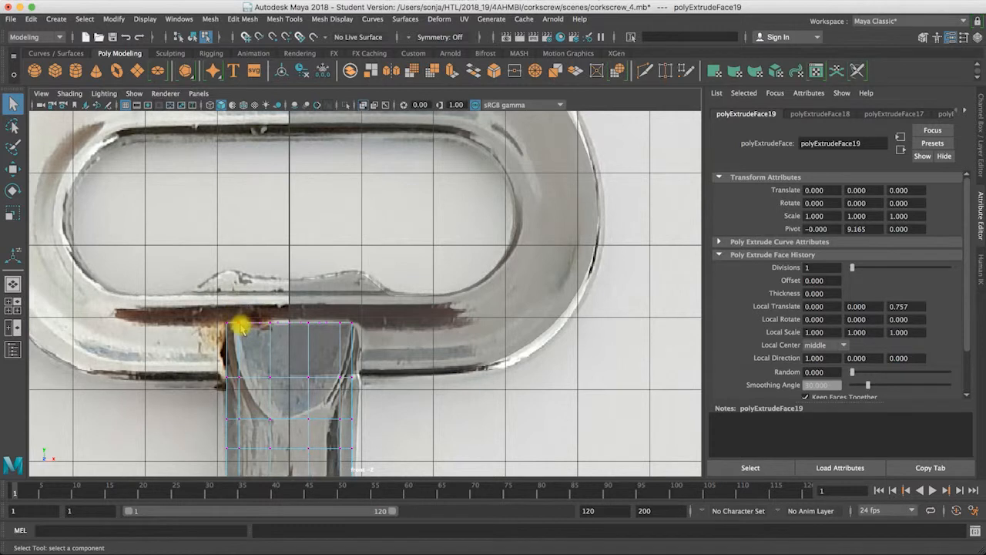
pyautogui.click(335, 331)
pyautogui.moveTo(295, 331); pyautogui.dragTo(351, 323)
pyautogui.press('r')
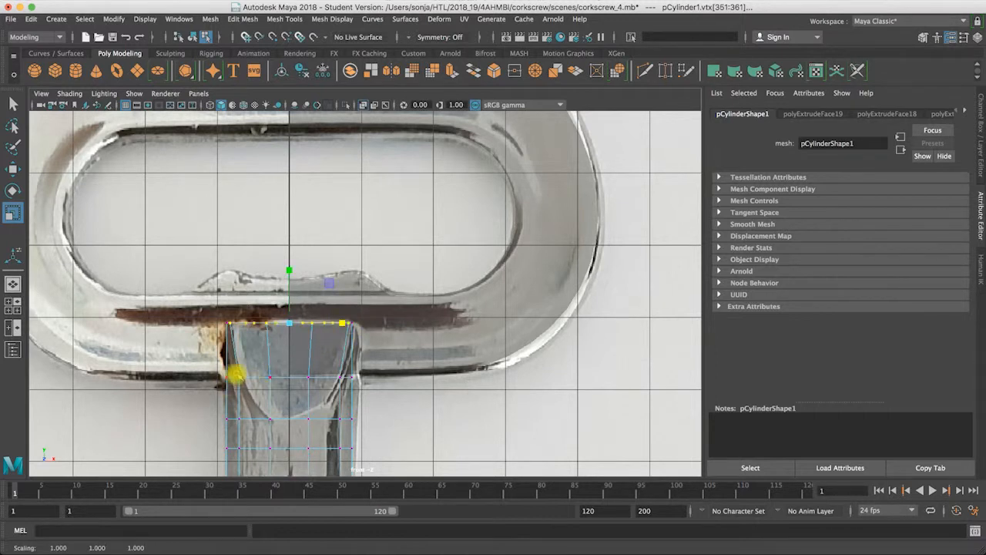
pyautogui.moveTo(238, 375); pyautogui.dragTo(342, 378)
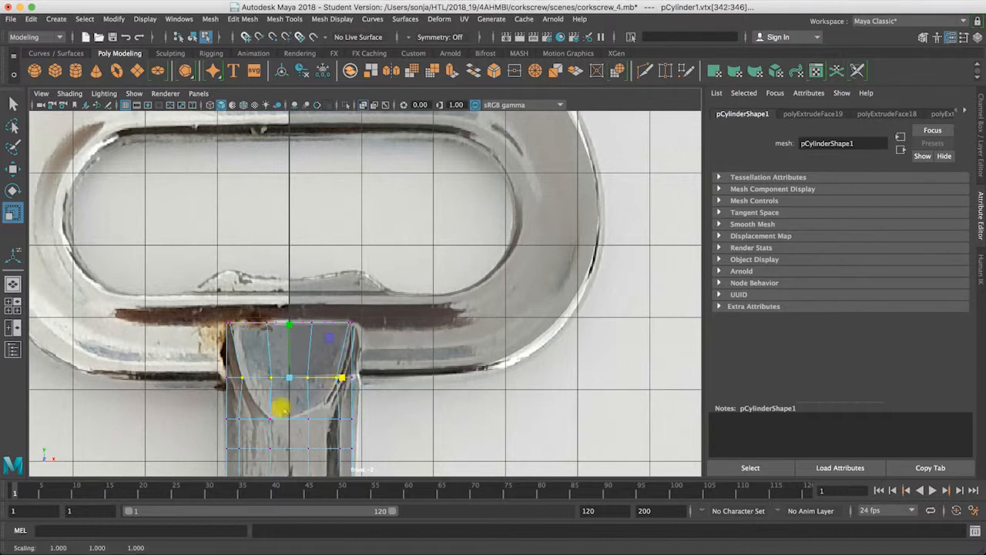
# Step: Shape the third vertex row to the photo's curved edge by raising its outer vertices inward and scaling the middle pair closer along X
pyautogui.moveTo(231, 413)
pyautogui.mouseDown()
pyautogui.moveTo(312, 419)
pyautogui.moveTo(243, 416)
pyautogui.mouseUp()
pyautogui.press('w')
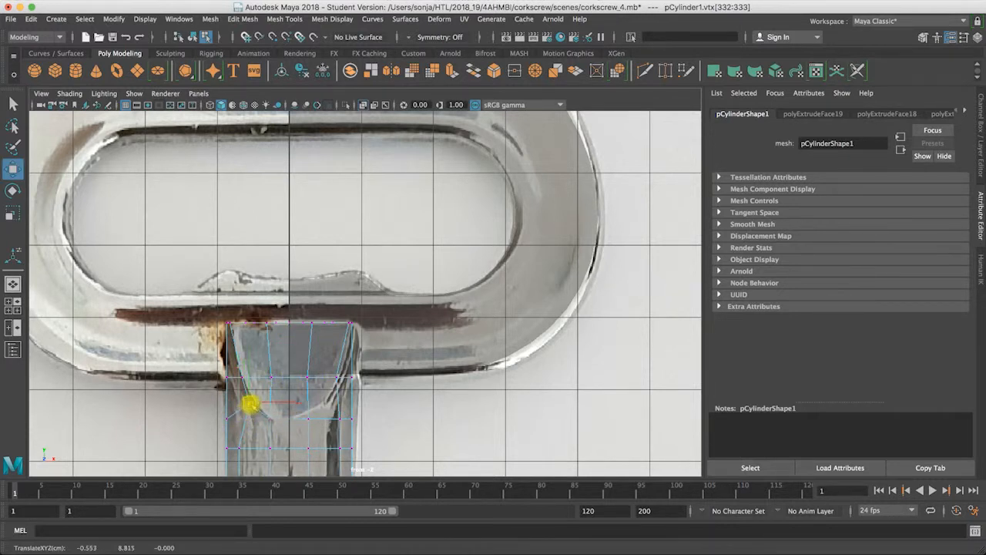
pyautogui.click(339, 420)
pyautogui.moveTo(332, 414); pyautogui.dragTo(328, 406)
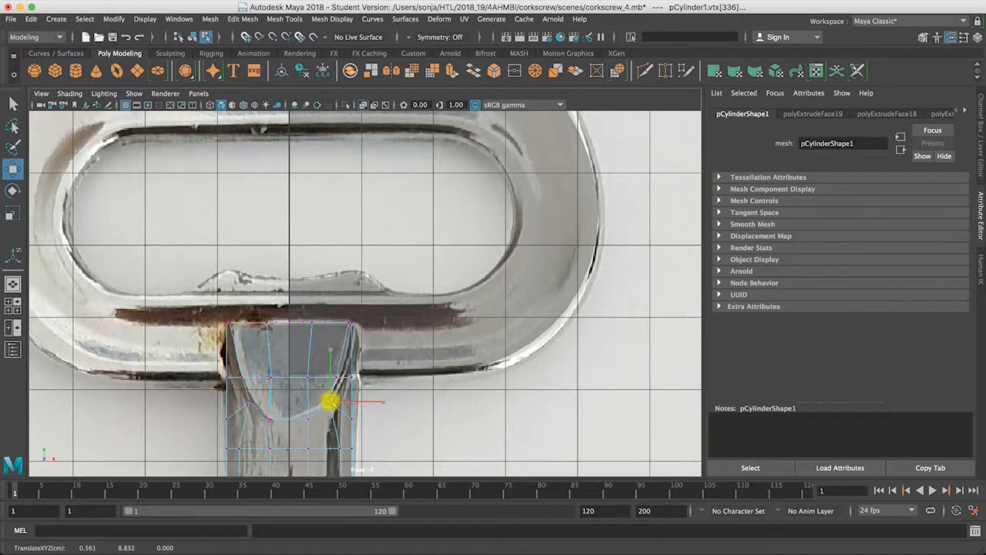
pyautogui.moveTo(260, 411); pyautogui.dragTo(337, 418)
pyautogui.press('r')
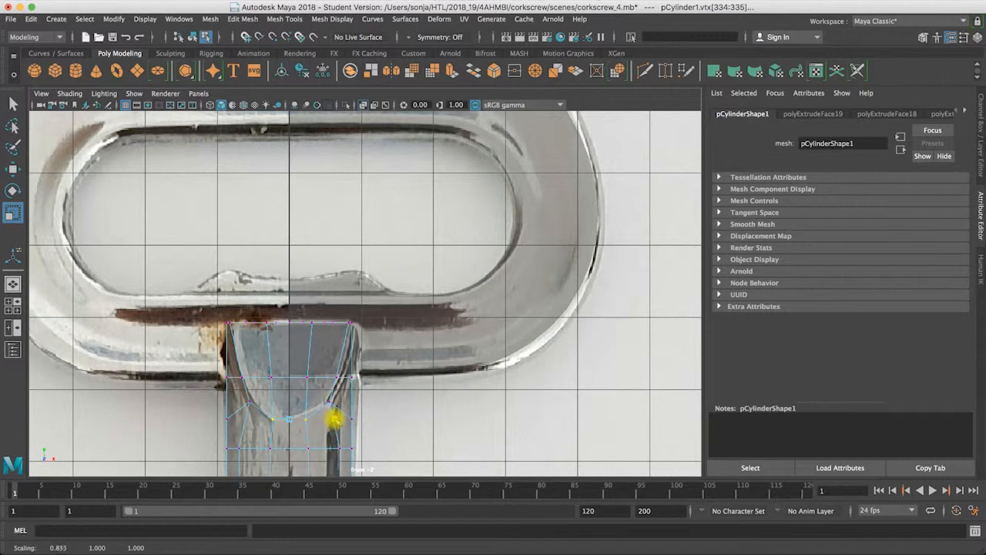
# Step: In the perspective view, select the six front faces inside the curved outline on the shaft's upper section
pyautogui.press('space')
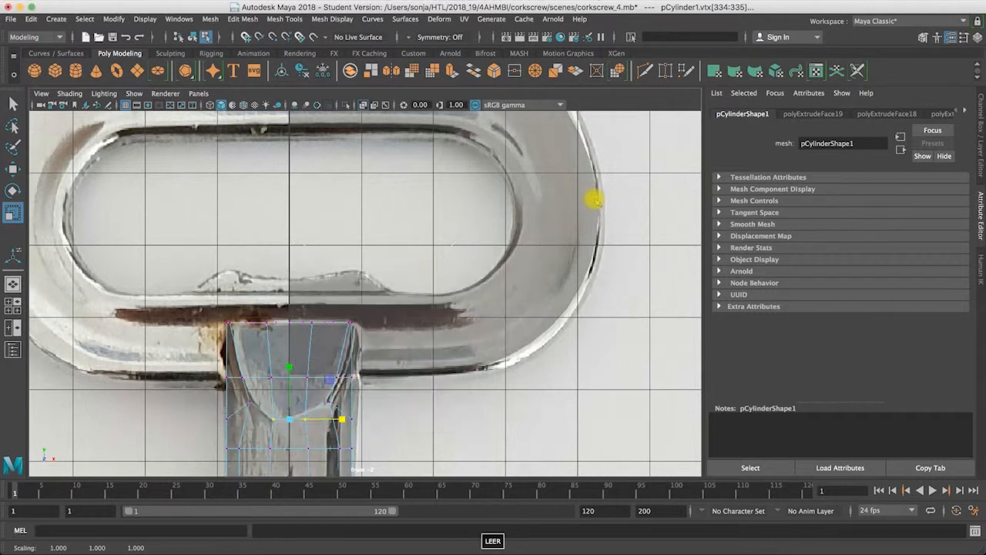
pyautogui.press('space')
pyautogui.press('space')
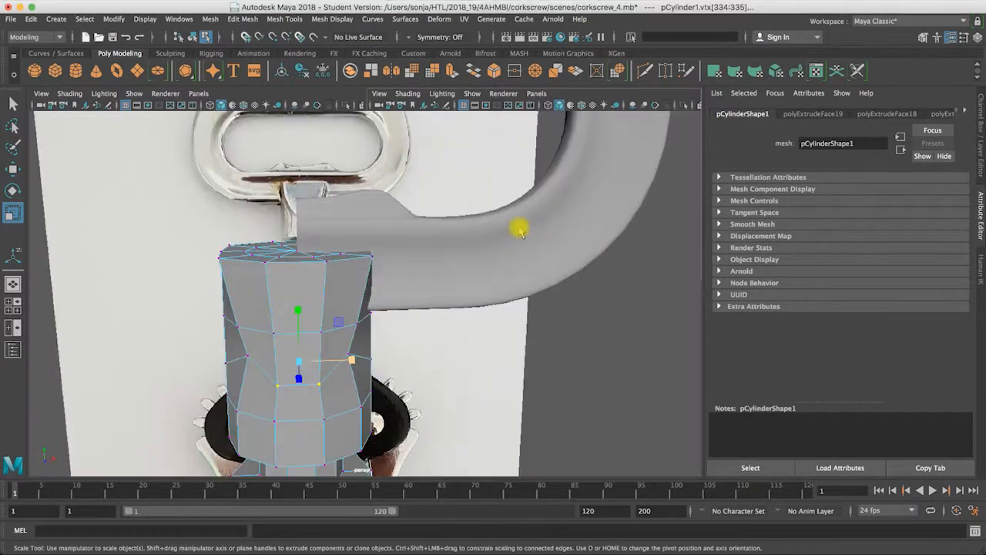
pyautogui.keyDown('alt'); pyautogui.moveTo(347, 295); pyautogui.dragTo(330, 278); pyautogui.keyUp('alt')
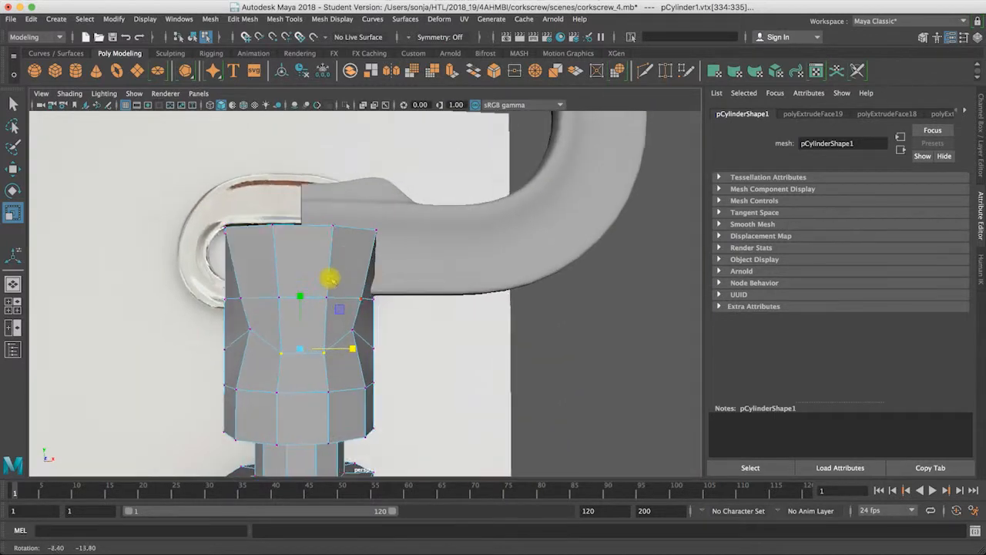
pyautogui.rightClick(268, 259)
pyautogui.click(267, 281)
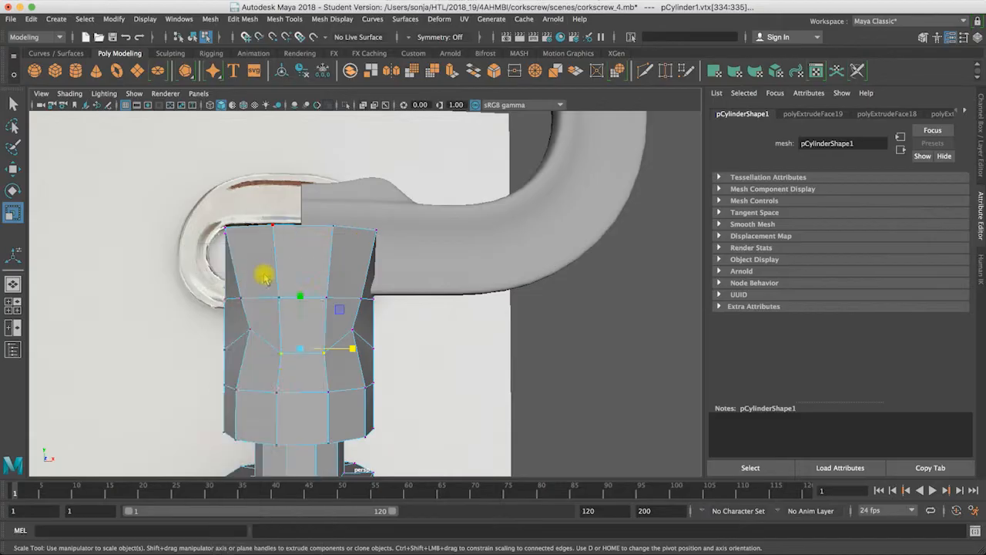
pyautogui.doubleClick(339, 281)
pyautogui.keyDown('shift'); pyautogui.click(343, 282); pyautogui.keyUp('shift')
pyautogui.keyDown('shift'); pyautogui.click(344, 316); pyautogui.keyUp('shift')
pyautogui.keyDown('shift'); pyautogui.click(281, 311); pyautogui.keyUp('shift')
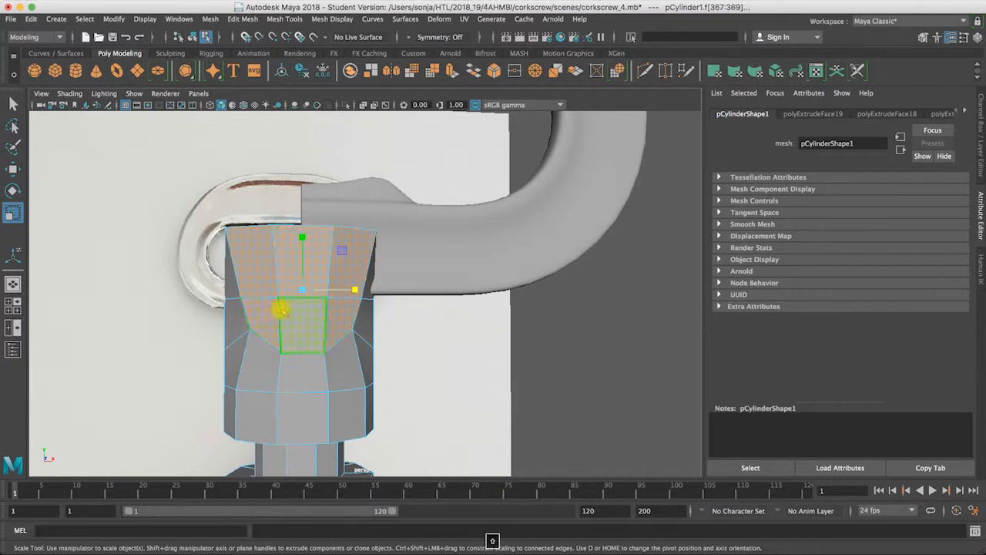
# Step: Flatten the selected front faces by scaling them down along Z
pyautogui.keyDown('alt'); pyautogui.moveTo(365, 300); pyautogui.dragTo(423, 290); pyautogui.keyUp('alt')
pyautogui.keyDown('alt'); pyautogui.moveTo(398, 396); pyautogui.dragTo(195, 392); pyautogui.keyUp('alt')
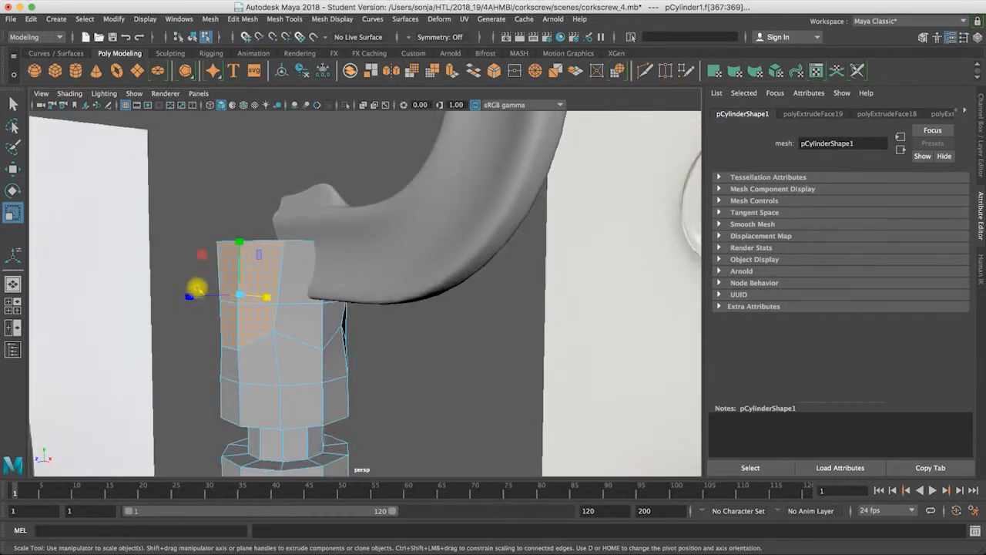
pyautogui.moveTo(189, 298); pyautogui.dragTo(229, 298)
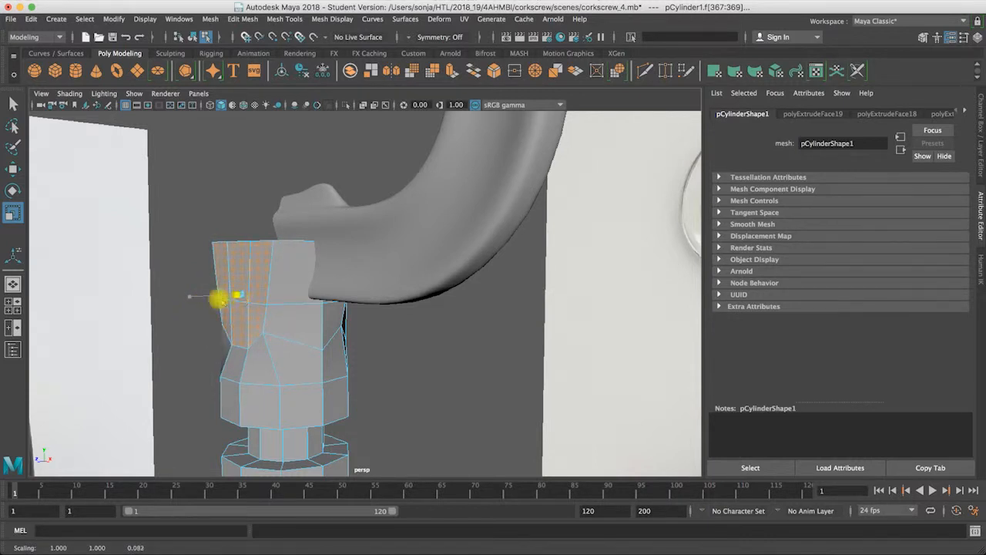
pyautogui.moveTo(194, 298); pyautogui.dragTo(226, 297)
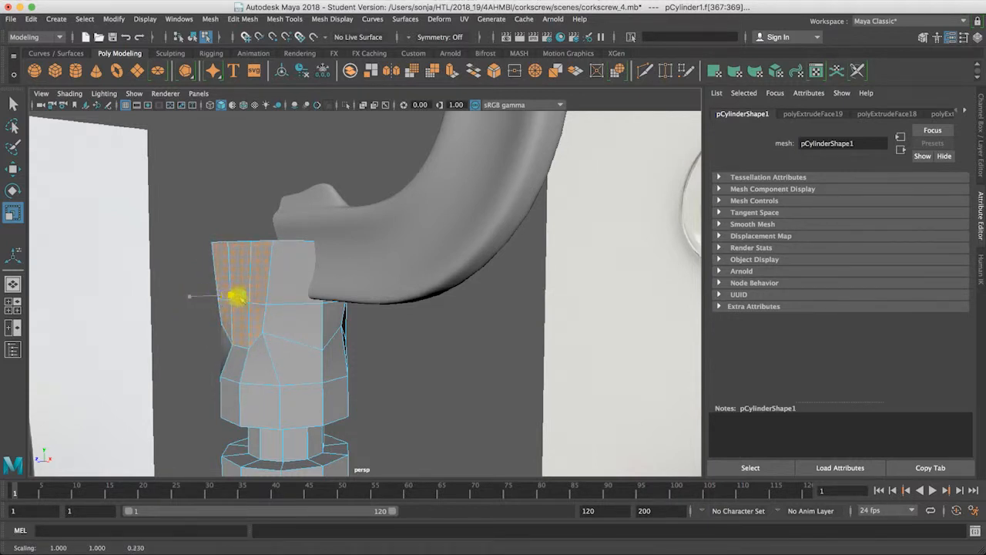
# Step: Rotate the flattened front faces so their upper end slants back toward the shaft's center
pyautogui.keyDown('alt'); pyautogui.moveTo(276, 332); pyautogui.dragTo(440, 331); pyautogui.keyUp('alt')
pyautogui.press('w')
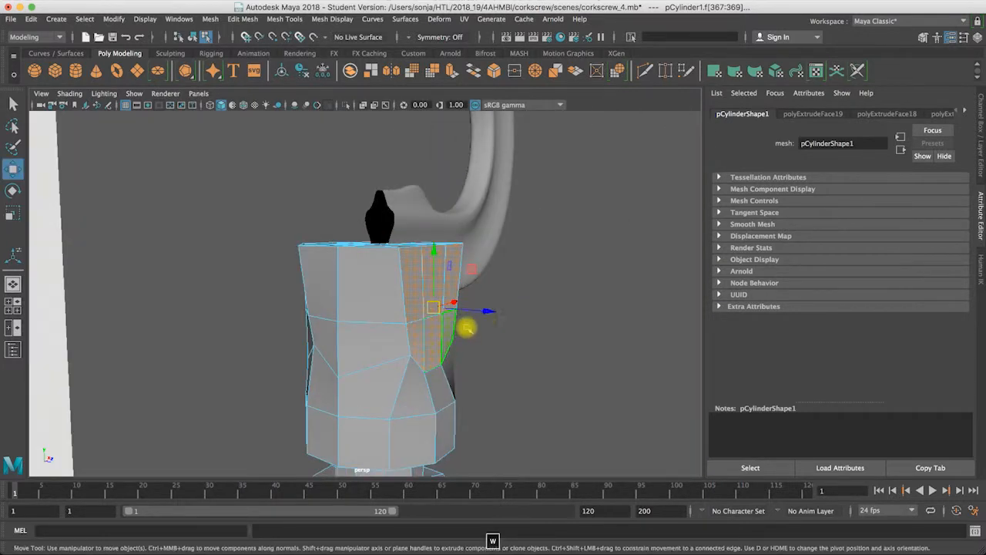
pyautogui.press('e')
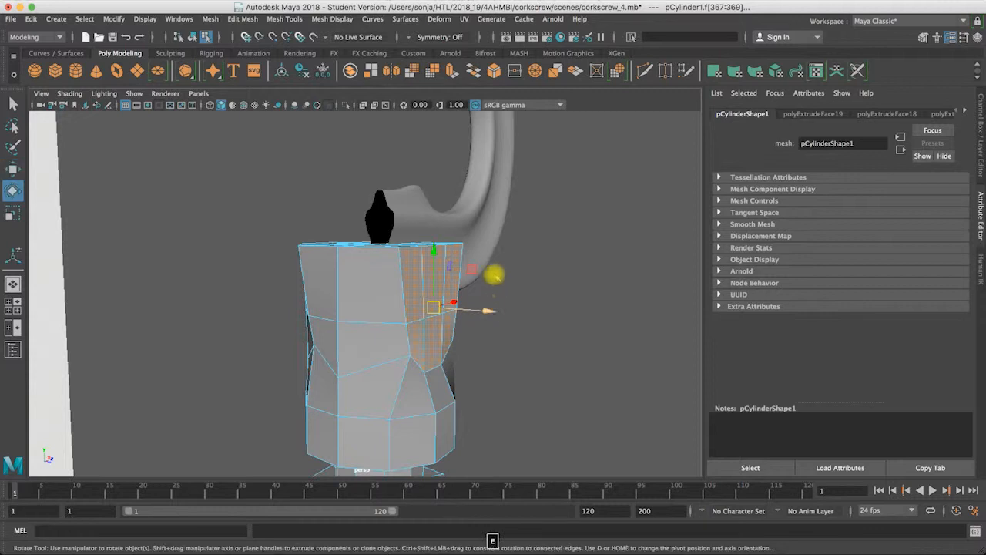
pyautogui.moveTo(473, 280); pyautogui.dragTo(352, 257)
pyautogui.press('w')
# Step: In edge mode, delete the extra edge on the shaft's top cap behind the slanted front, finishing in vertex mode
pyautogui.rightClick(305, 254)
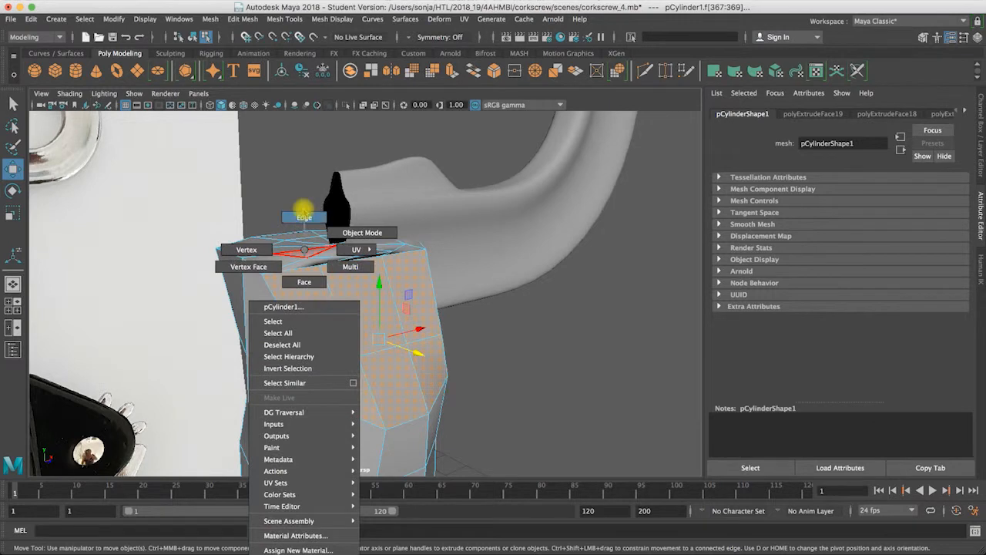
pyautogui.click(304, 216)
pyautogui.click(290, 258)
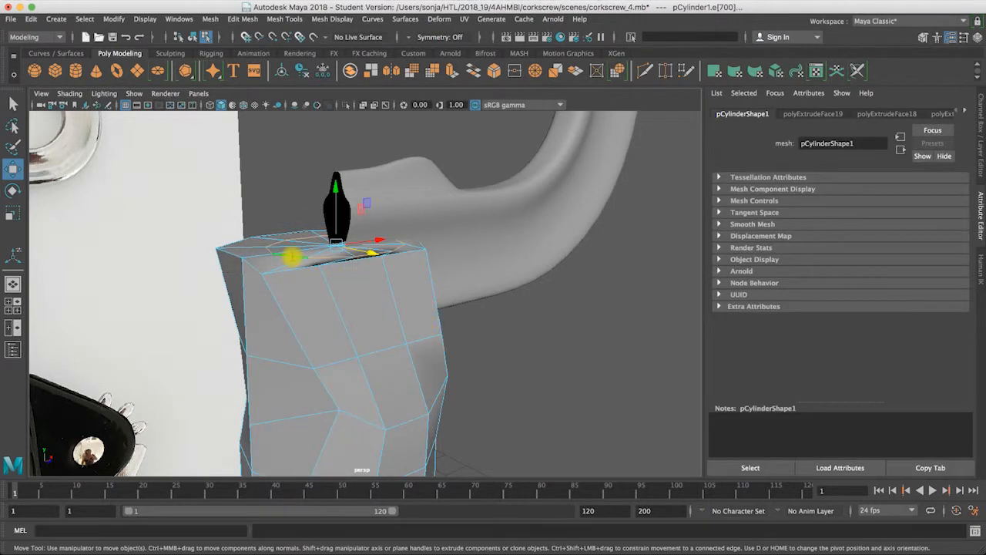
pyautogui.click(291, 257)
pyautogui.rightClick(286, 256)
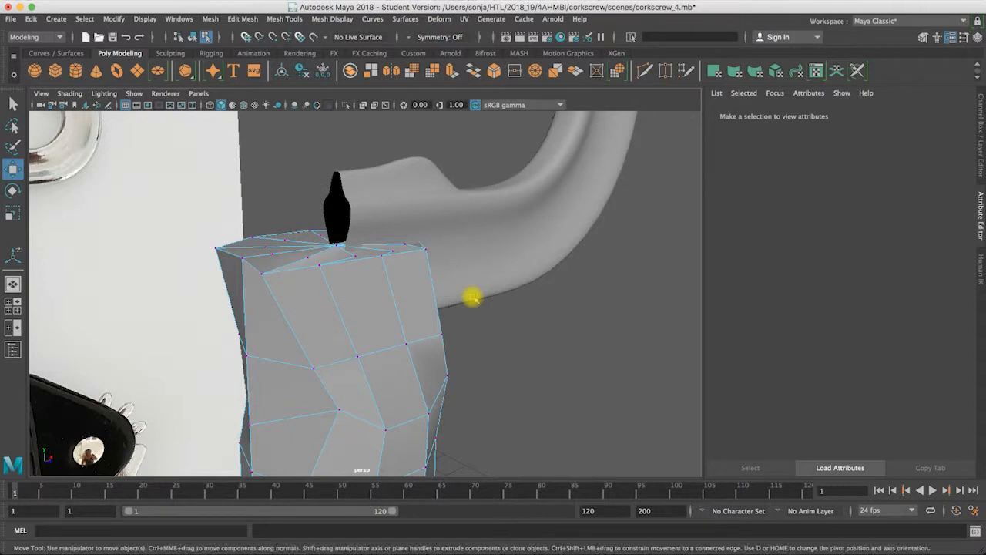
pyautogui.click(470, 292)
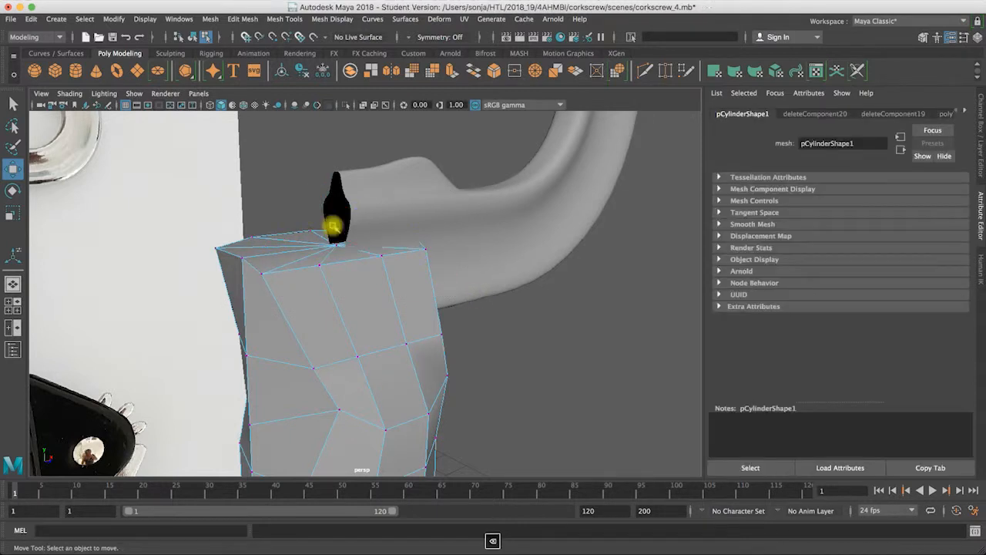
pyautogui.click(434, 285)
pyautogui.keyDown('alt'); pyautogui.moveTo(434, 286); pyautogui.dragTo(457, 277); pyautogui.keyUp('alt')
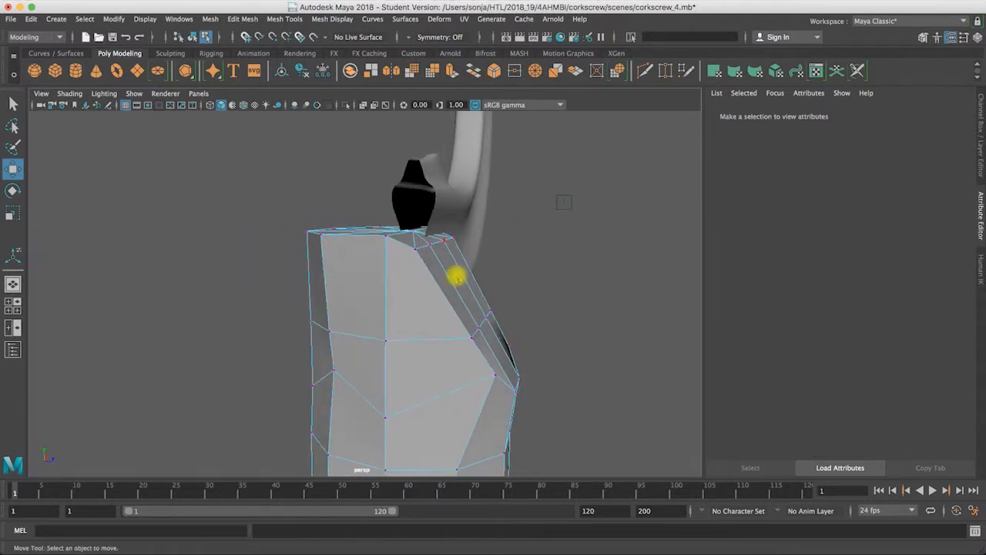
# Step: In face mode, select the six slanted front faces inside the curved outline on the shaft's upper section
pyautogui.rightClick(457, 278)
pyautogui.click(457, 283)
pyautogui.keyDown('alt'); pyautogui.moveTo(408, 301); pyautogui.dragTo(353, 286); pyautogui.keyUp('alt')
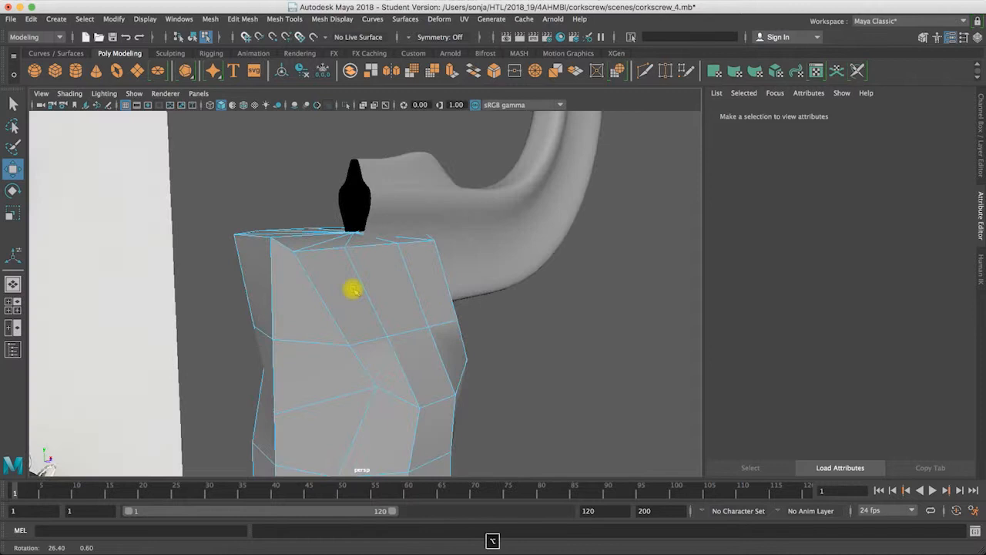
pyautogui.click(357, 282)
pyautogui.keyDown('shift'); pyautogui.click(394, 279); pyautogui.keyUp('shift')
pyautogui.keyDown('shift'); pyautogui.click(427, 273); pyautogui.keyUp('shift')
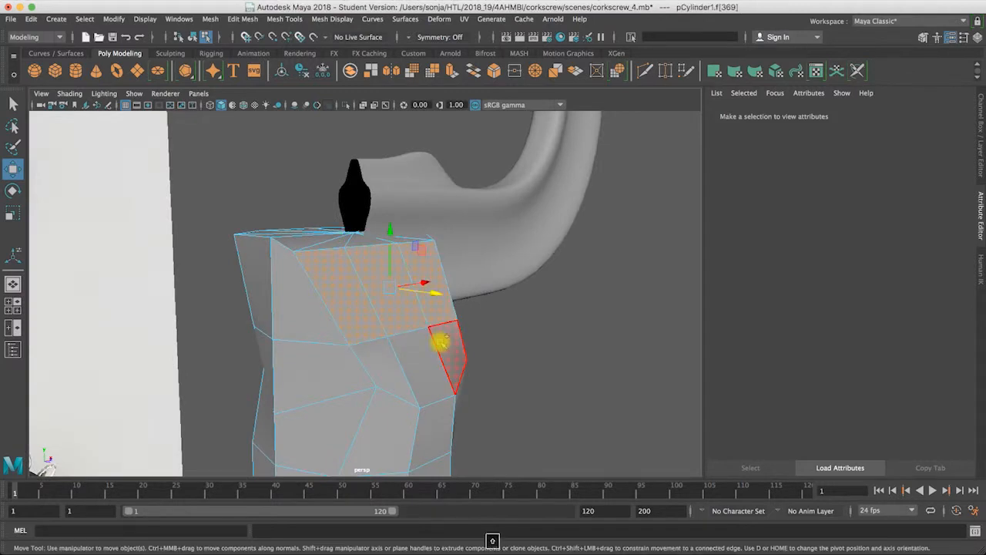
pyautogui.keyDown('shift'); pyautogui.click(440, 341); pyautogui.keyUp('shift')
pyautogui.keyDown('shift'); pyautogui.click(426, 360); pyautogui.keyUp('shift')
pyautogui.keyDown('shift'); pyautogui.click(379, 364); pyautogui.keyUp('shift')
# Step: Move the selected slanted faces along Z and scale them along Y to line up with the shaft's top
pyautogui.keyDown('alt'); pyautogui.moveTo(529, 347); pyautogui.dragTo(541, 306); pyautogui.keyUp('alt')
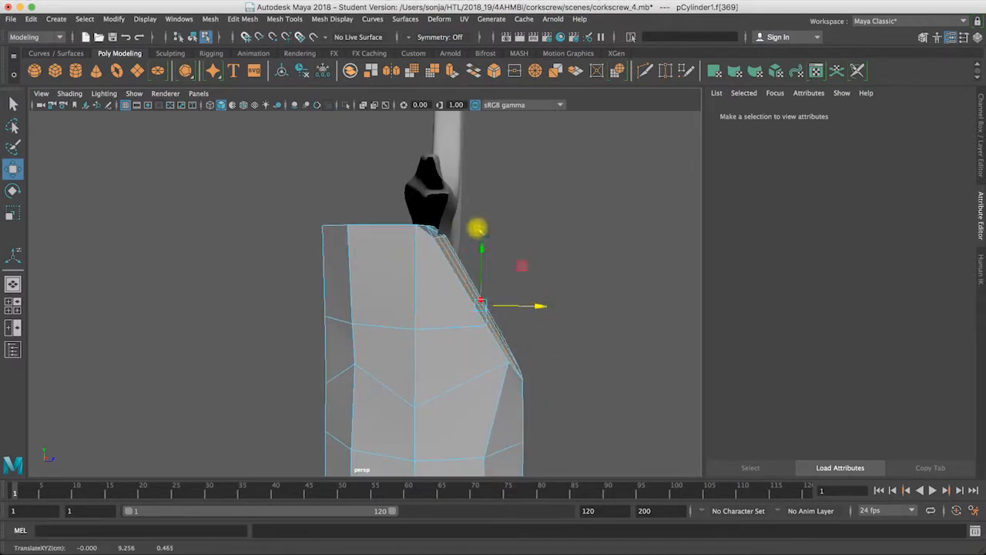
pyautogui.press('e')
pyautogui.press('r')
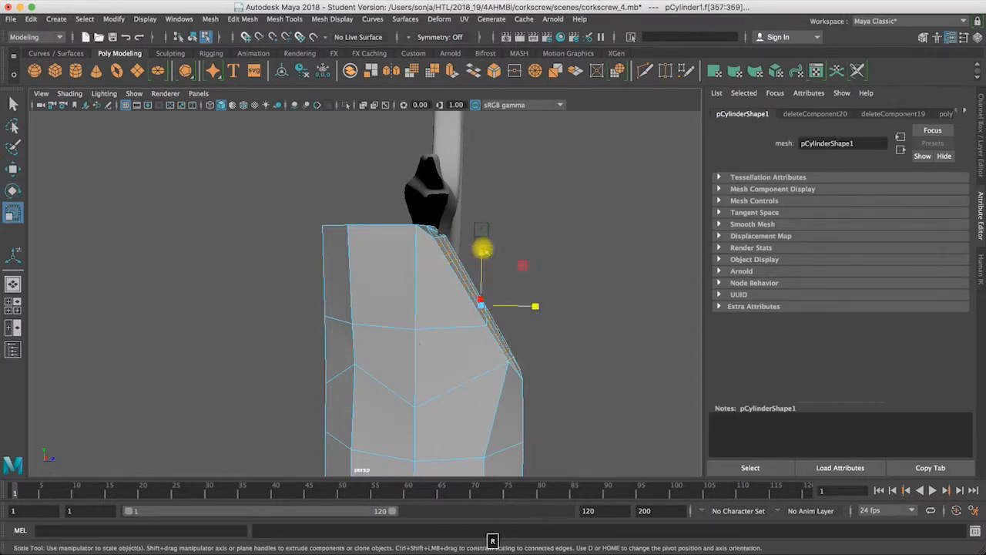
pyautogui.moveTo(482, 249); pyautogui.dragTo(480, 241)
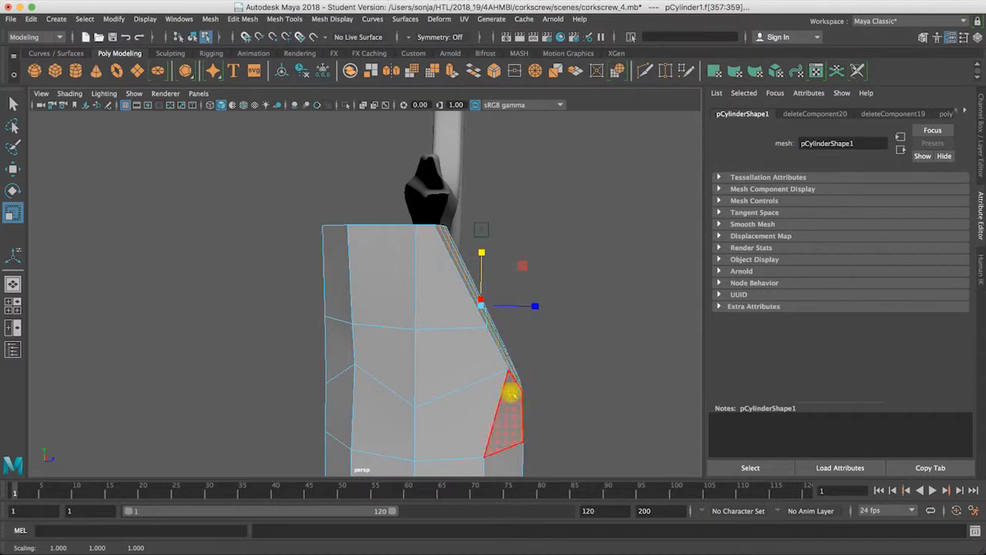
# Step: In the side view, move the slanted faces along Z to 0.435 to follow the photo's tapered edge
pyautogui.press('space')
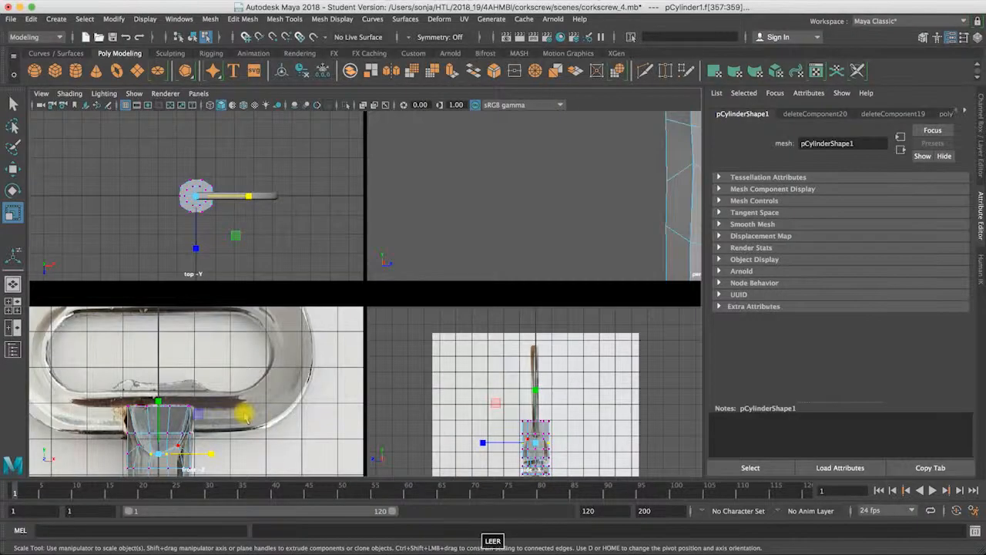
pyautogui.press('space')
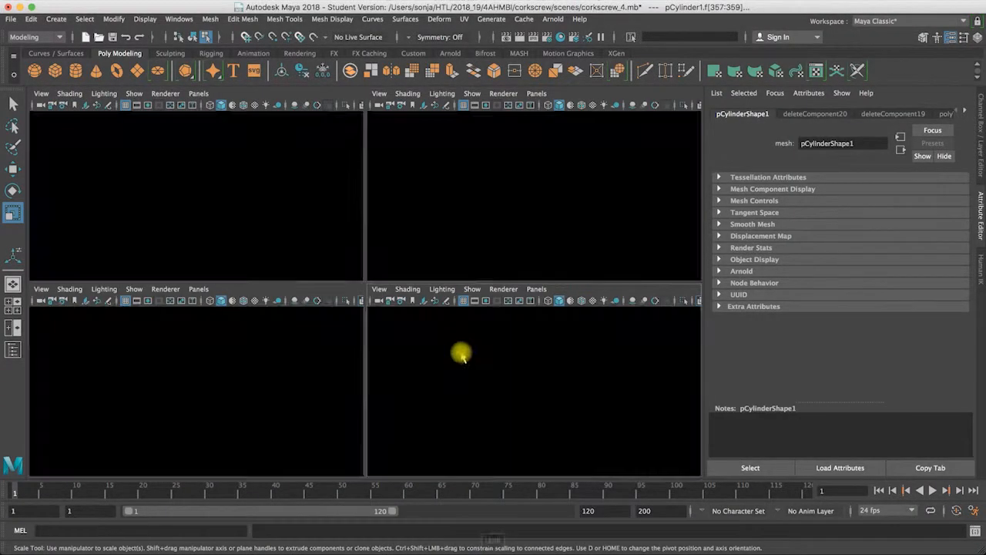
pyautogui.scroll(3, 459, 377)
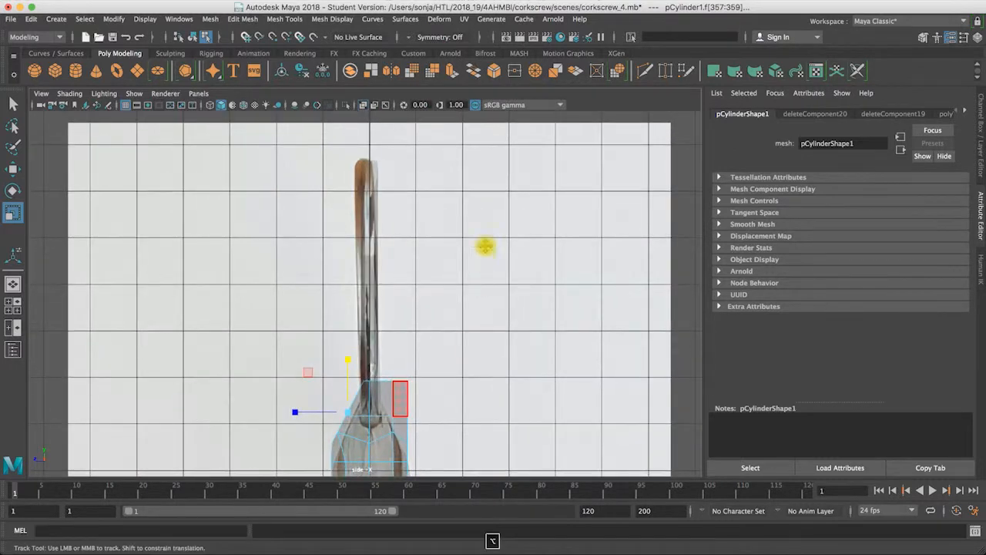
pyautogui.keyDown('alt'); pyautogui.moveTo(486, 246); pyautogui.dragTo(498, 149, button='middle'); pyautogui.keyUp('alt')
pyautogui.keyDown('alt'); pyautogui.moveTo(366, 288); pyautogui.dragTo(365, 253, button='middle'); pyautogui.keyUp('alt')
pyautogui.keyDown('alt'); pyautogui.moveTo(425, 294); pyautogui.dragTo(552, 296, button='right'); pyautogui.keyUp('alt')
pyautogui.press('w')
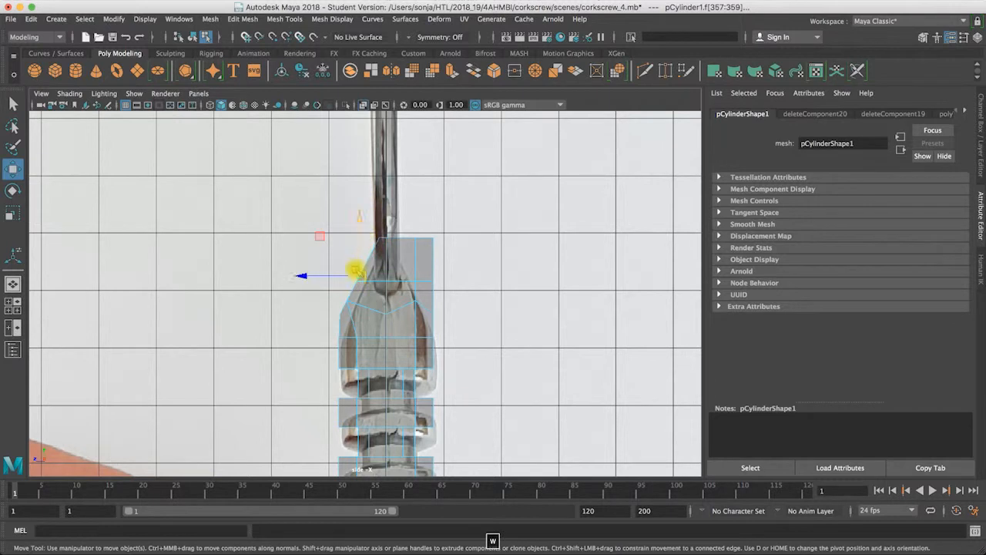
pyautogui.moveTo(305, 276); pyautogui.dragTo(308, 278)
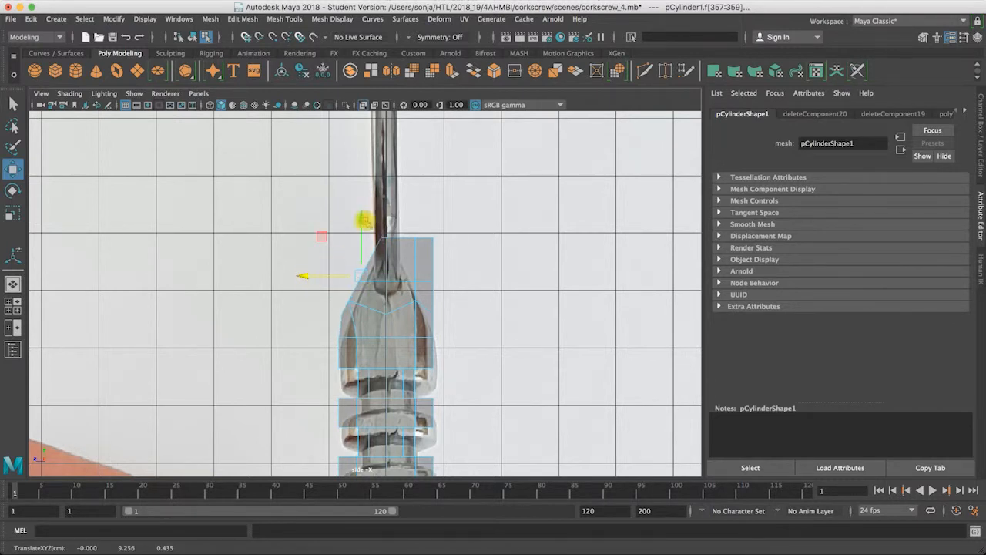
# Step: Examine the slanted front in the perspective view, checking it with the smooth preview before restoring the unsmoothed display
pyautogui.press('space')
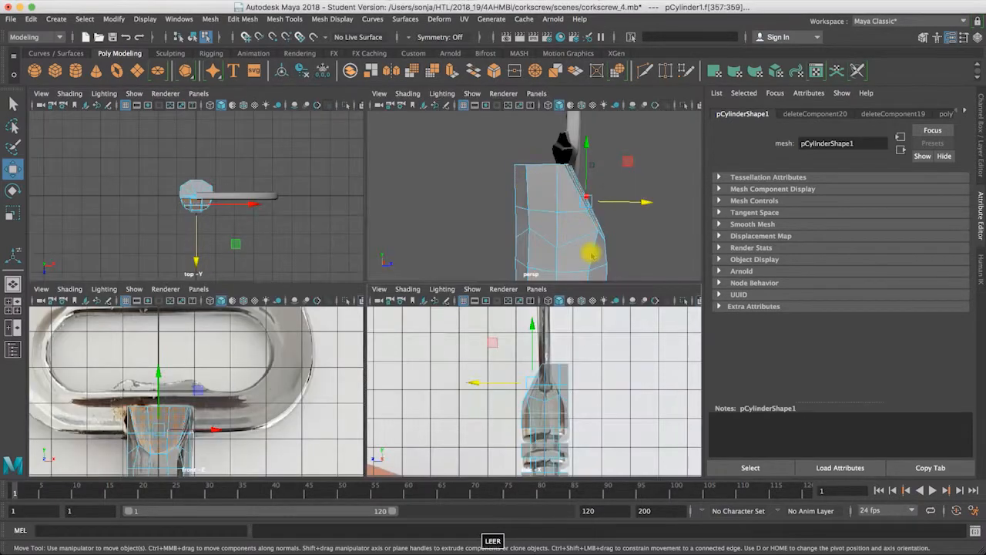
pyautogui.press('space')
pyautogui.keyDown('alt'); pyautogui.moveTo(542, 247); pyautogui.dragTo(310, 286); pyautogui.keyUp('alt')
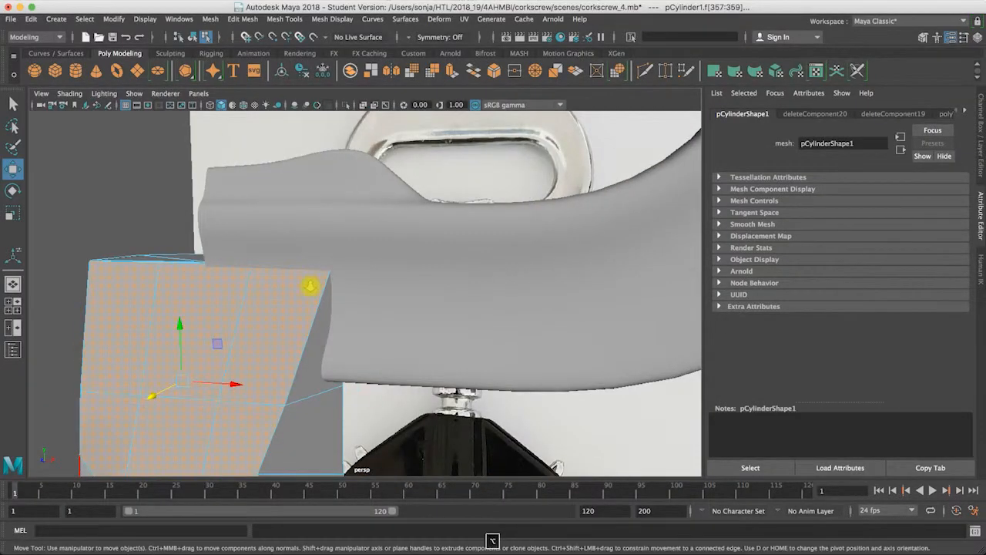
pyautogui.scroll(-3, 310, 286)
pyautogui.keyDown('alt'); pyautogui.moveTo(351, 247); pyautogui.dragTo(356, 244, button='middle'); pyautogui.keyUp('alt')
pyautogui.keyDown('alt'); pyautogui.moveTo(356, 244); pyautogui.dragTo(335, 290); pyautogui.keyUp('alt')
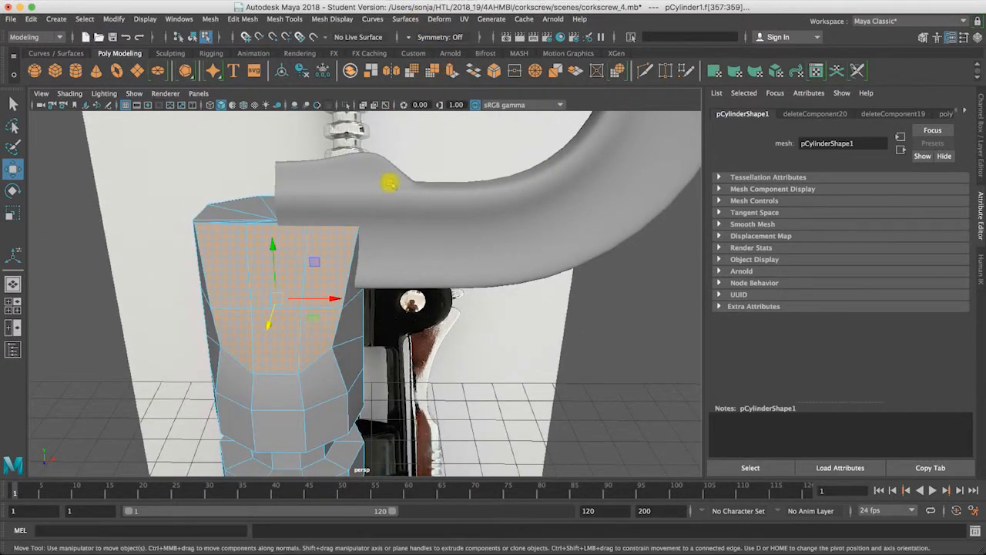
pyautogui.press('3')
pyautogui.keyDown('alt'); pyautogui.moveTo(343, 376); pyautogui.dragTo(279, 359); pyautogui.keyUp('alt')
pyautogui.press('1')
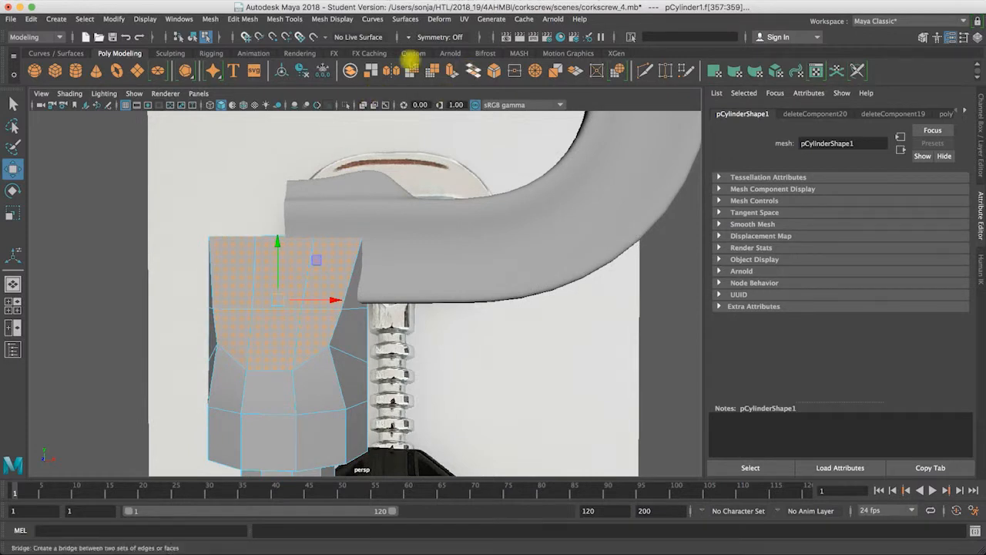
# Step: Extrude the six slanted front faces in place and scale the extrusion uniformly to 0.85 to inset them
pyautogui.click(452, 70)
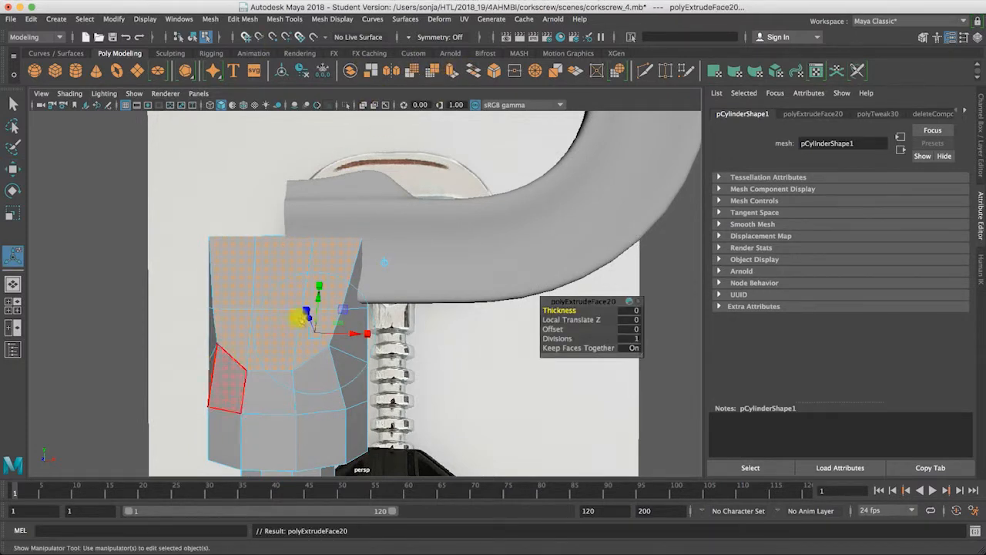
pyautogui.click(321, 290)
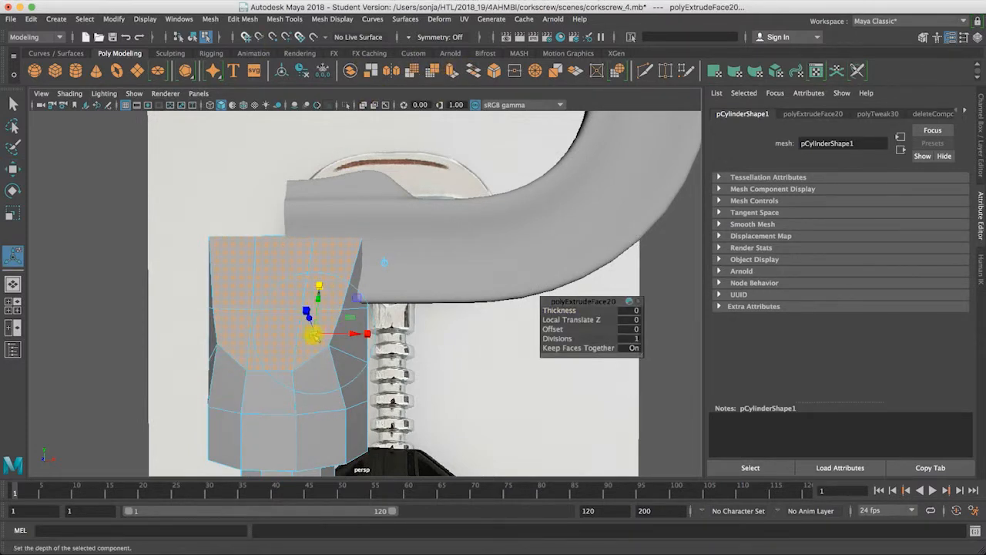
pyautogui.moveTo(310, 335); pyautogui.dragTo(311, 338)
# Step: Preview the shaft smoothed in object mode and compare the inset front's curved edge with the reference photo
pyautogui.press('3')
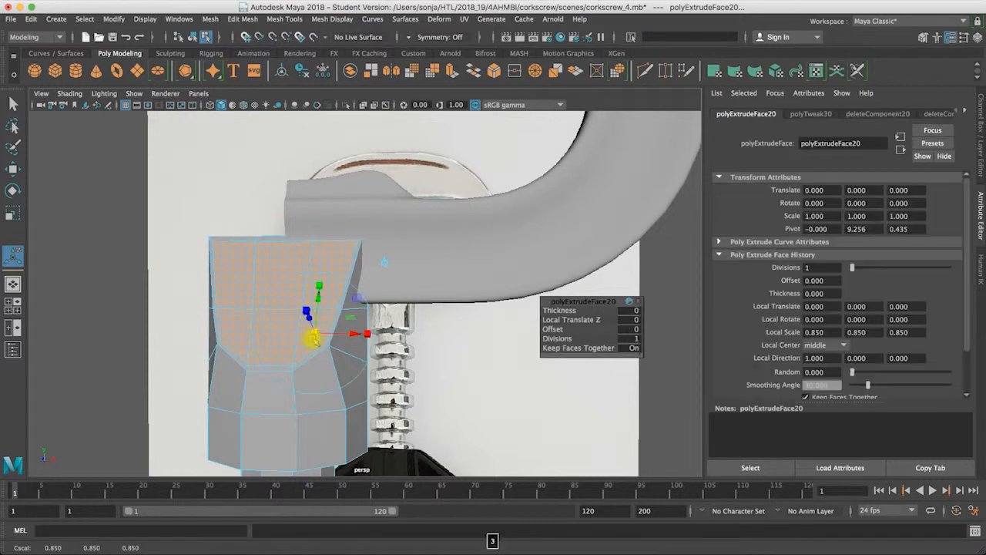
pyautogui.keyDown('alt'); pyautogui.moveTo(233, 349); pyautogui.dragTo(232, 298); pyautogui.keyUp('alt')
pyautogui.rightClick(323, 239)
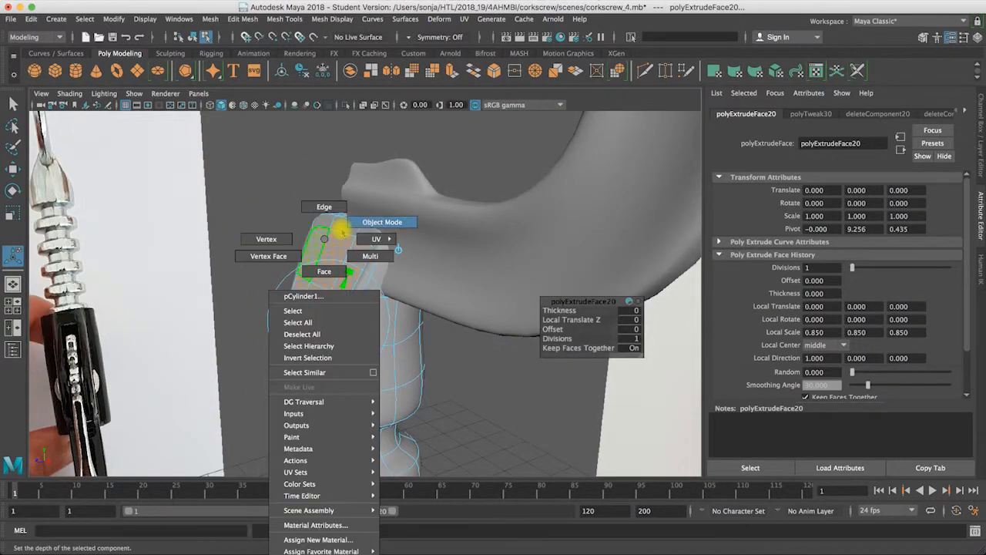
pyautogui.moveTo(373, 223); pyautogui.dragTo(375, 223, button='right')
pyautogui.click(298, 184)
pyautogui.keyDown('alt'); pyautogui.moveTo(370, 348); pyautogui.dragTo(259, 253); pyautogui.keyUp('alt')
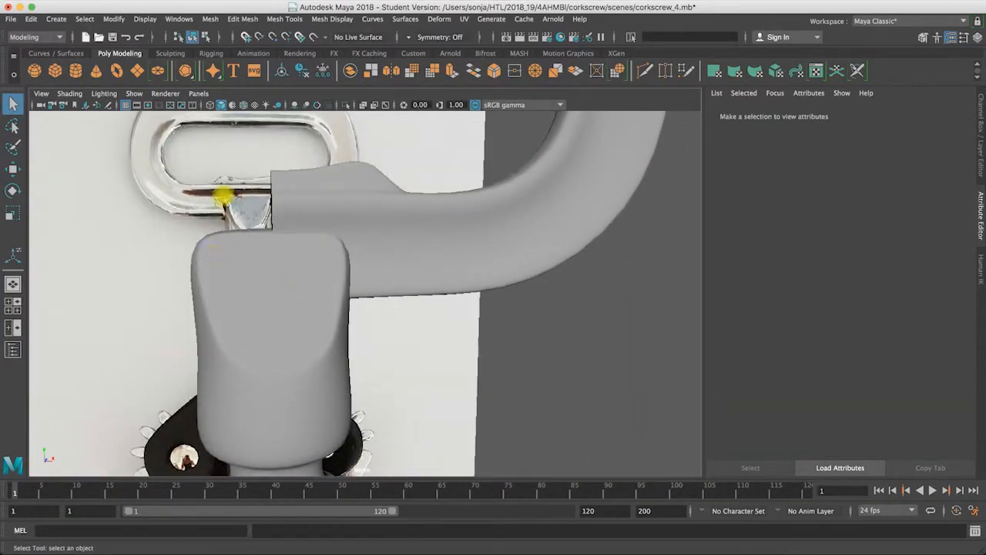
pyautogui.keyDown('alt'); pyautogui.moveTo(317, 237); pyautogui.dragTo(246, 383); pyautogui.keyUp('alt')
# Step: On the unsmoothed shaft, use Multi-Cut to add an edge line around the outside of the curved front outline
pyautogui.click(232, 368)
pyautogui.press('1')
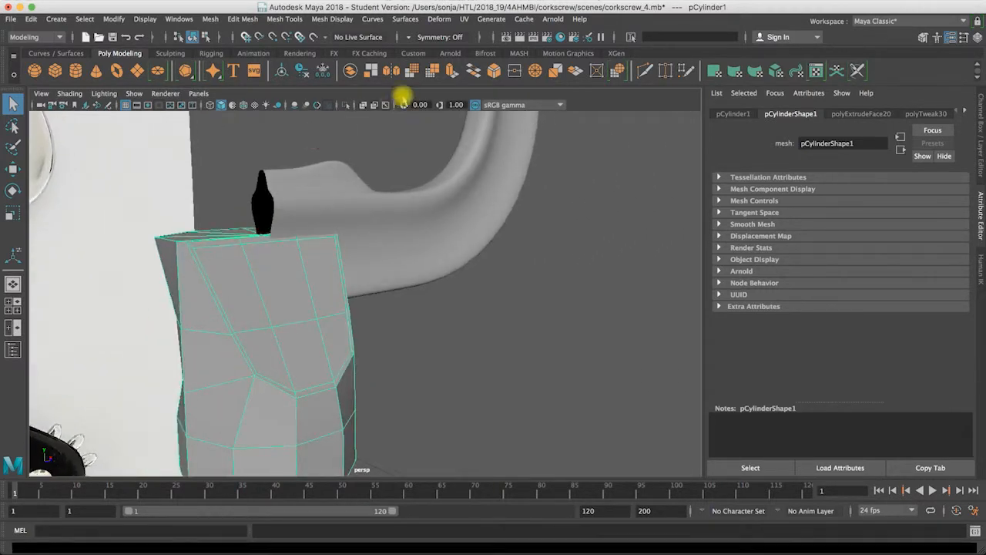
pyautogui.click(285, 20)
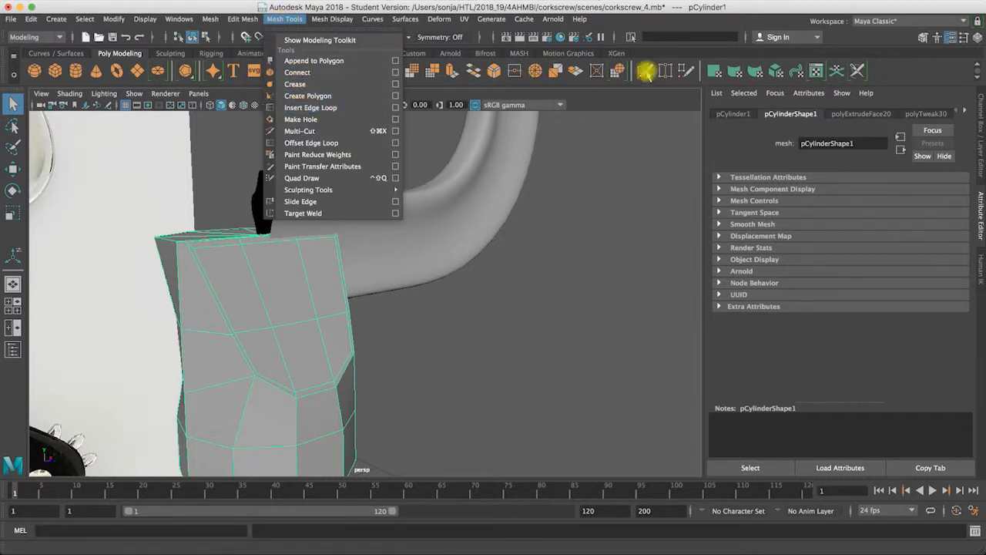
pyautogui.click(645, 71)
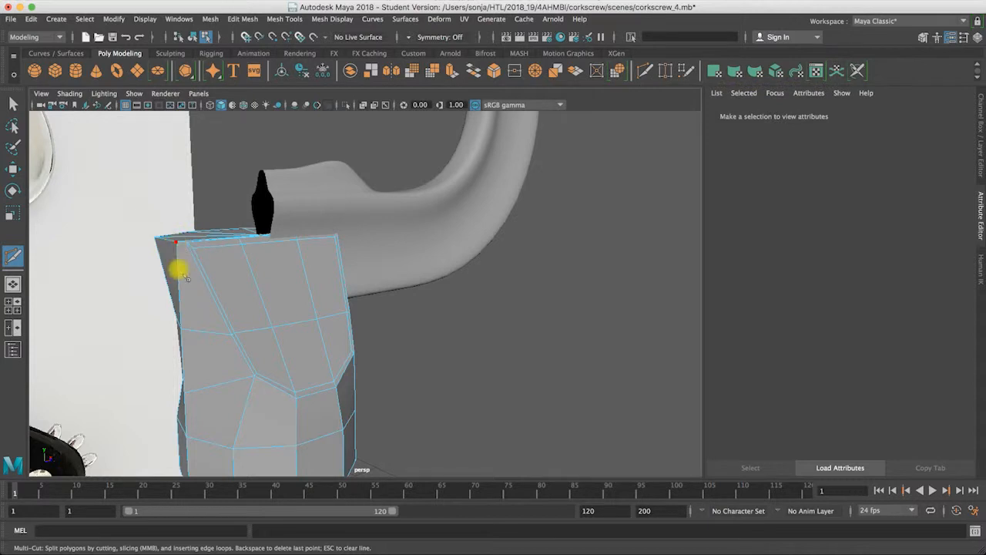
pyautogui.click(217, 383)
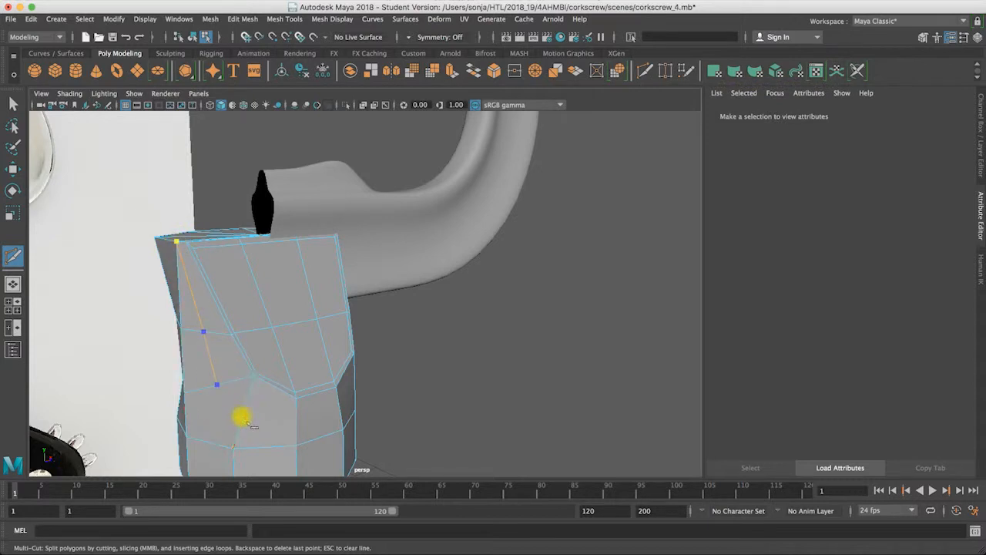
pyautogui.keyDown('alt'); pyautogui.moveTo(141, 414); pyautogui.dragTo(262, 411); pyautogui.keyUp('alt')
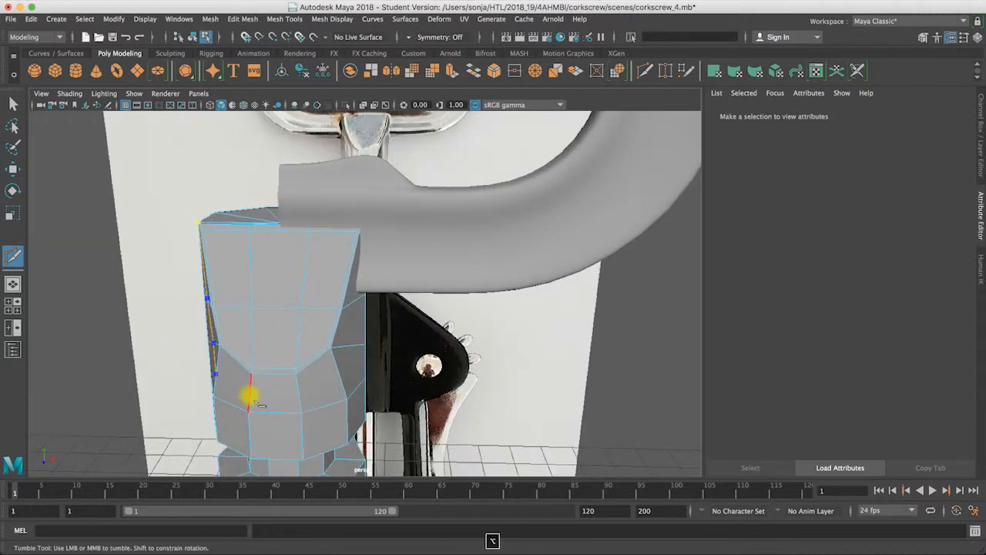
pyautogui.click(365, 352)
pyautogui.moveTo(385, 258)
pyautogui.keyDown('alt'); pyautogui.mouseDown()
pyautogui.moveTo(367, 239)
pyautogui.moveTo(382, 241)
pyautogui.mouseUp(); pyautogui.keyUp('alt')
pyautogui.click(382, 213)
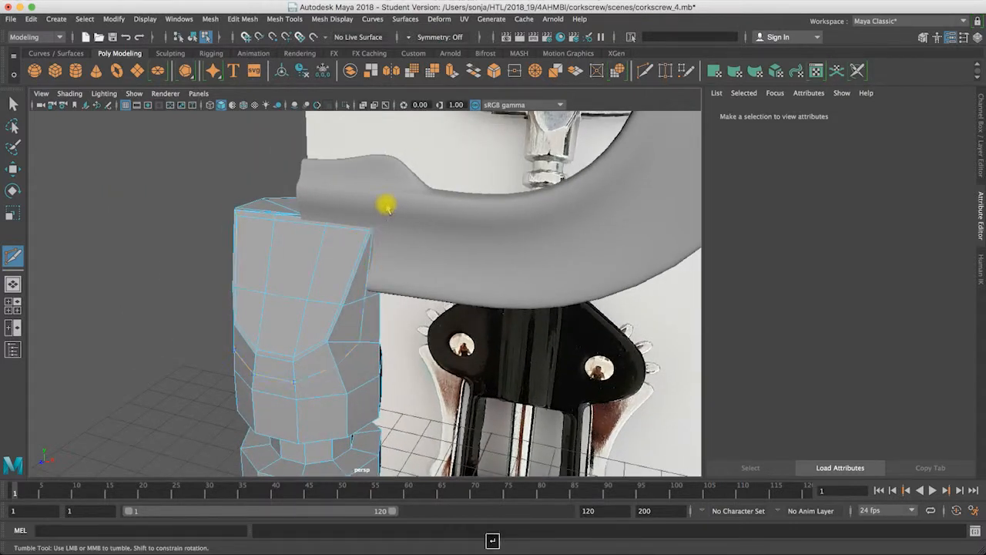
# Step: Leave Multi-Cut, select the two side vertices level with the curved front's lower corners, and scale them along X
pyautogui.keyDown('alt'); pyautogui.moveTo(231, 312); pyautogui.dragTo(198, 362); pyautogui.keyUp('alt')
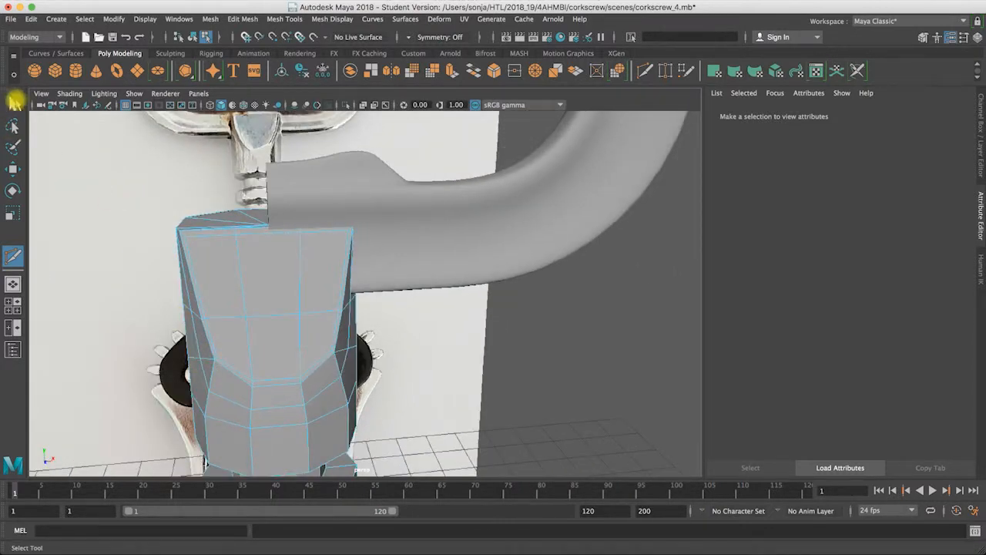
pyautogui.click(12, 103)
pyautogui.rightClick(201, 366)
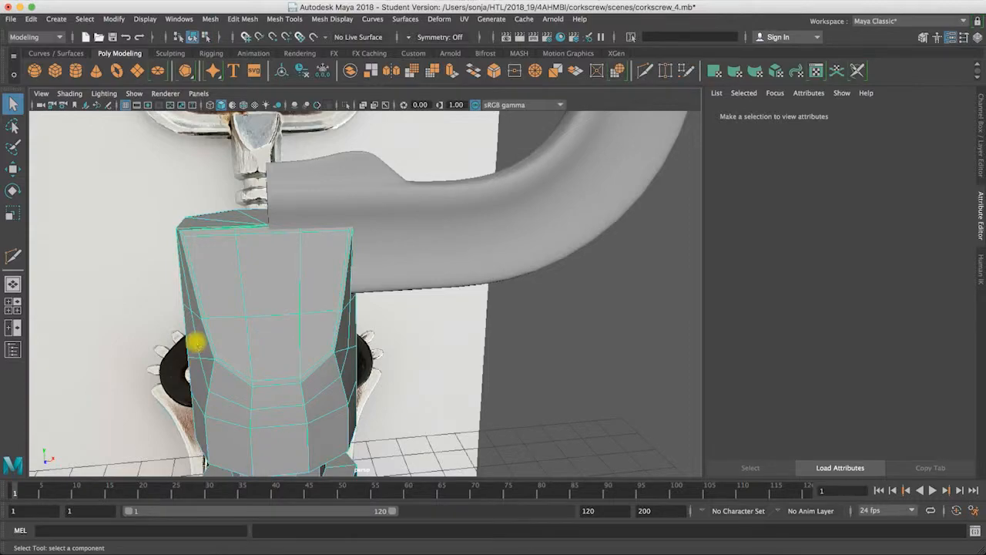
pyautogui.rightClick(196, 341)
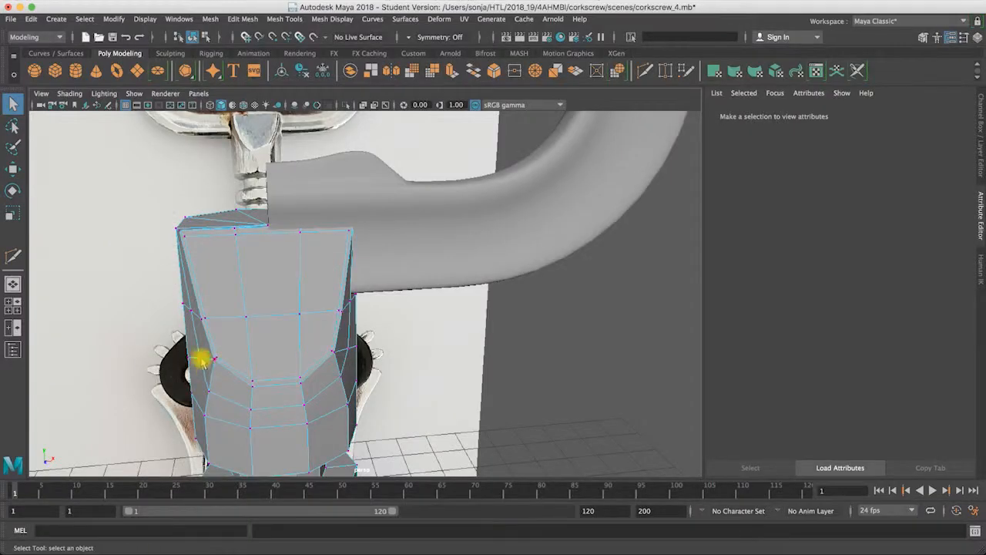
pyautogui.click(346, 347)
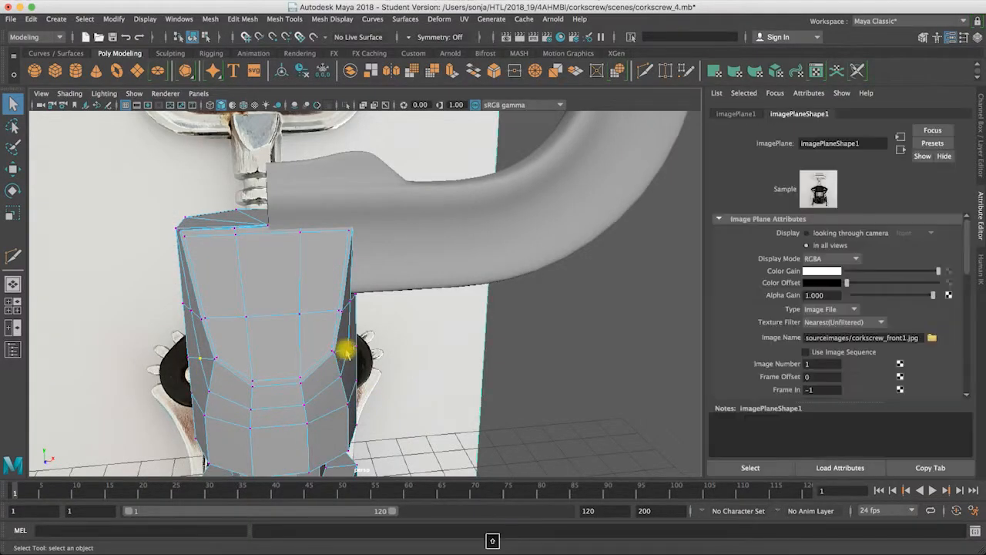
pyautogui.click(348, 350)
pyautogui.press('w')
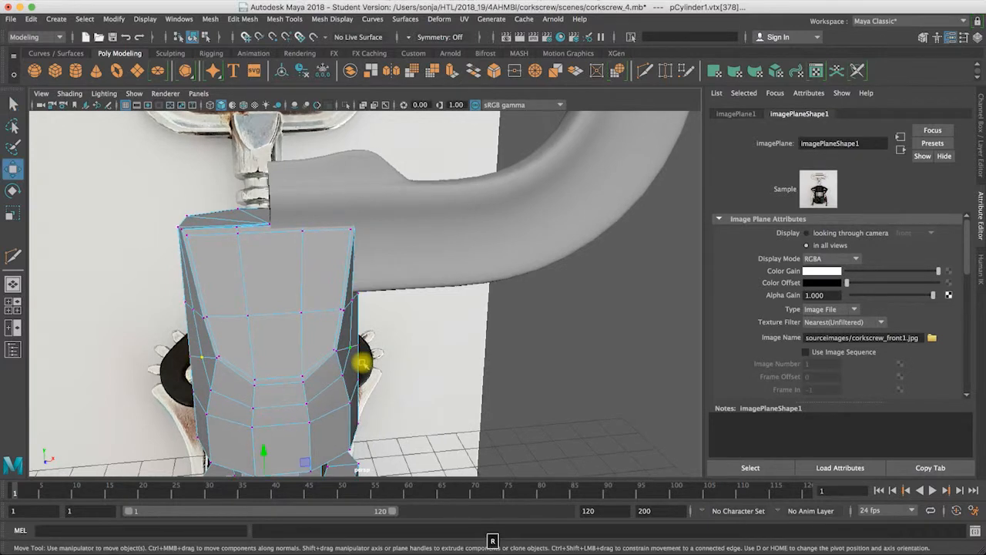
pyautogui.press('r')
pyautogui.keyDown('alt'); pyautogui.moveTo(418, 409); pyautogui.dragTo(423, 407); pyautogui.keyUp('alt')
pyautogui.press('F8')
pyautogui.click(346, 356)
pyautogui.moveTo(346, 359); pyautogui.dragTo(299, 249, button='right')
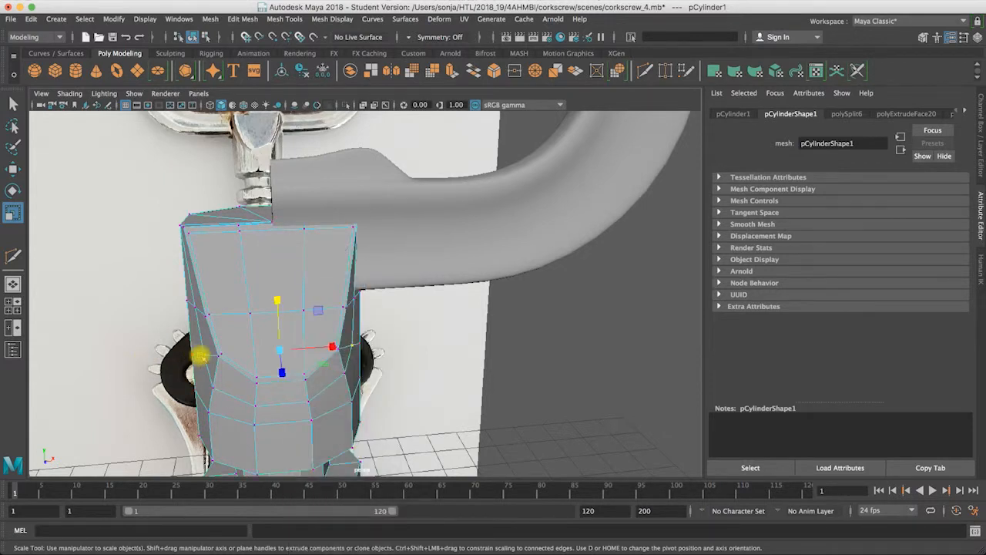
pyautogui.moveTo(330, 347); pyautogui.dragTo(337, 348)
pyautogui.keyDown('alt'); pyautogui.moveTo(338, 348); pyautogui.dragTo(355, 359); pyautogui.keyUp('alt')
# Step: Select the pair of side vertices level with the front's middle row and scale them to about 1.03 along X
pyautogui.press('w')
pyautogui.keyDown('alt'); pyautogui.moveTo(363, 409); pyautogui.dragTo(190, 324); pyautogui.keyUp('alt')
pyautogui.click(191, 324)
pyautogui.keyDown('alt'); pyautogui.moveTo(318, 346); pyautogui.dragTo(356, 304); pyautogui.keyUp('alt')
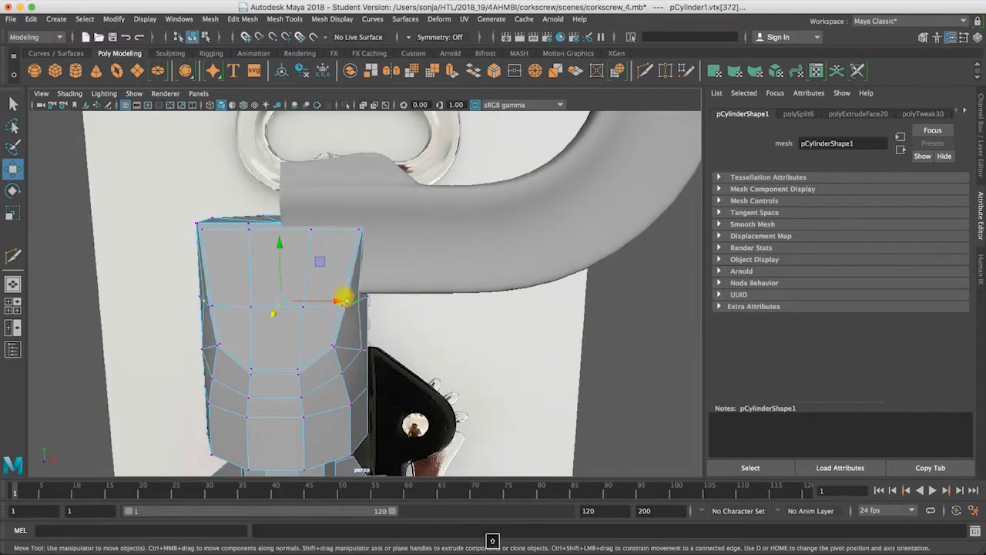
pyautogui.press('e')
pyautogui.press('r')
pyautogui.moveTo(333, 301); pyautogui.dragTo(337, 303)
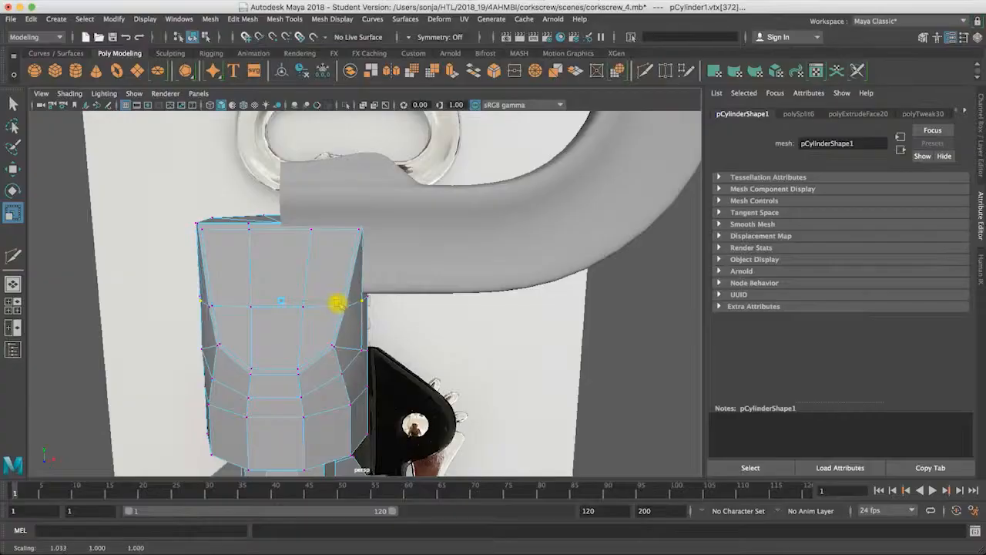
# Step: Check the shaft's slanted front and side edges in the smooth preview, then return to the unsmoothed shaft
pyautogui.press('3')
pyautogui.keyDown('alt'); pyautogui.moveTo(347, 342); pyautogui.dragTo(298, 332); pyautogui.keyUp('alt')
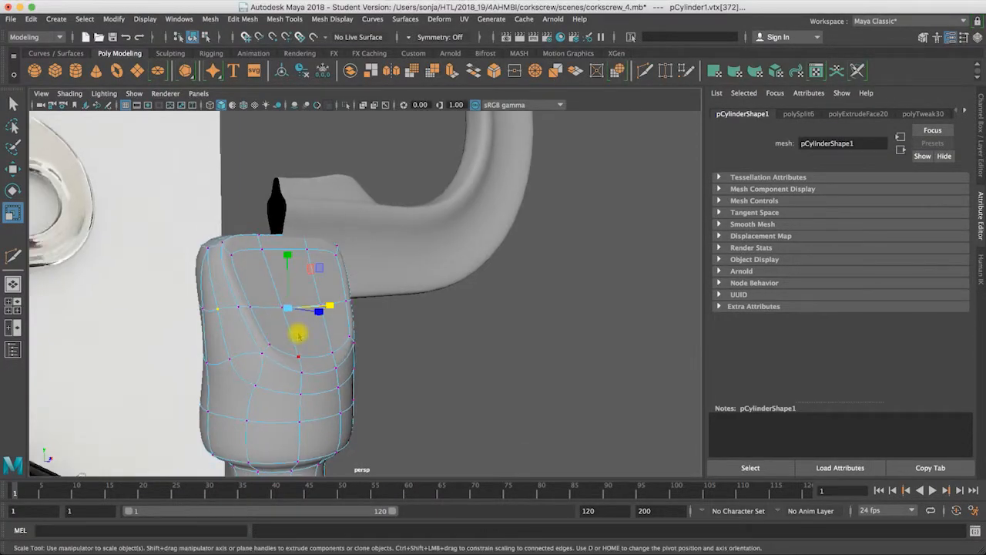
pyautogui.moveTo(298, 250); pyautogui.dragTo(329, 269, button='right')
pyautogui.moveTo(381, 301); pyautogui.dragTo(408, 390, button='right')
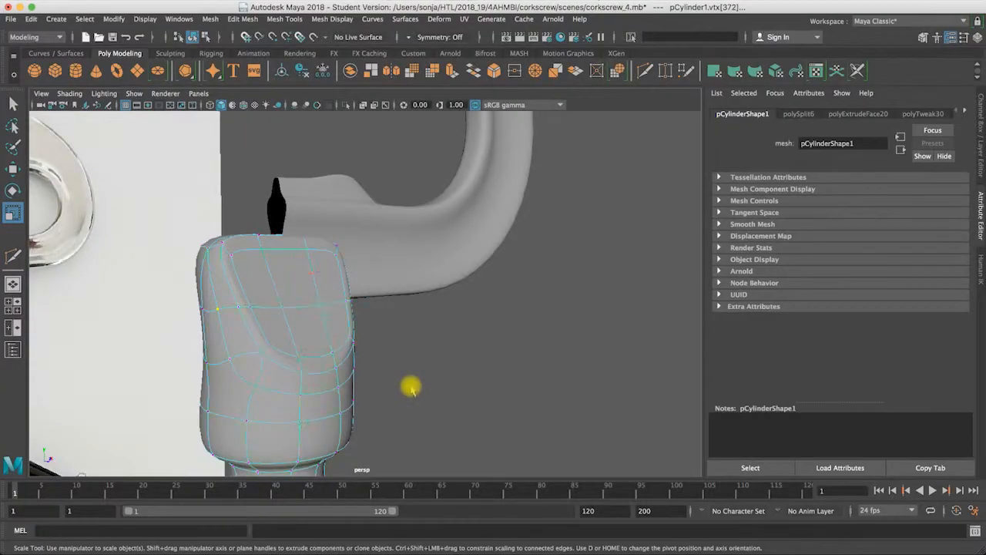
pyautogui.click(408, 389)
pyautogui.keyDown('alt'); pyautogui.moveTo(289, 407); pyautogui.dragTo(293, 260); pyautogui.keyUp('alt')
pyautogui.click(264, 378)
# Step: Select the faces of the shaft's rear half in the top view and delete them
pyautogui.rightClick(295, 250)
pyautogui.moveTo(296, 285); pyautogui.dragTo(296, 287, button='right')
pyautogui.keyDown('alt'); pyautogui.moveTo(324, 328); pyautogui.dragTo(334, 267); pyautogui.keyUp('alt')
pyautogui.keyDown('alt'); pyautogui.moveTo(334, 267); pyautogui.dragTo(238, 278, button='right'); pyautogui.keyUp('alt')
pyautogui.keyDown('alt'); pyautogui.moveTo(238, 278); pyautogui.dragTo(312, 333); pyautogui.keyUp('alt')
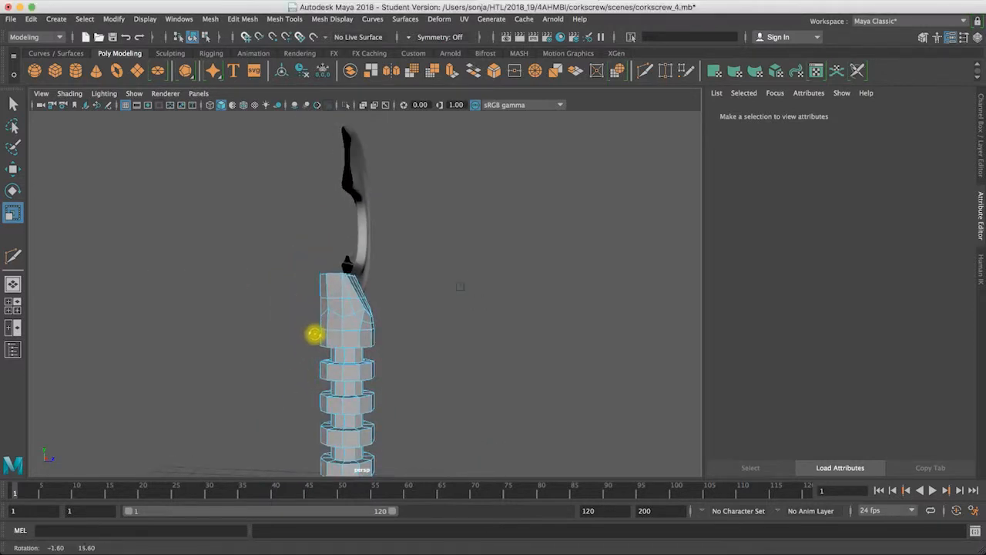
pyautogui.click(324, 303)
pyautogui.press('space')
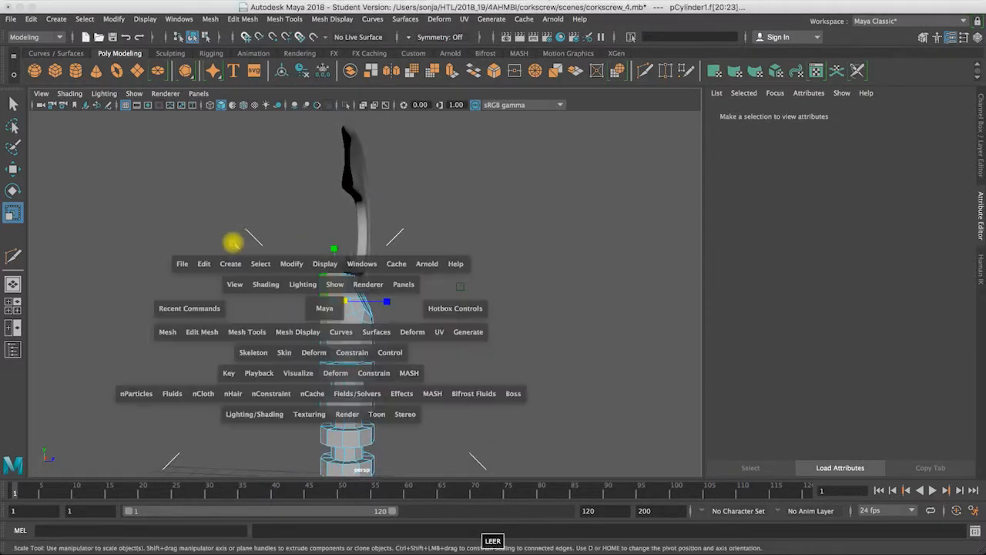
pyautogui.moveTo(165, 164); pyautogui.dragTo(235, 191)
pyautogui.press('space')
pyautogui.moveTo(278, 232); pyautogui.dragTo(443, 286)
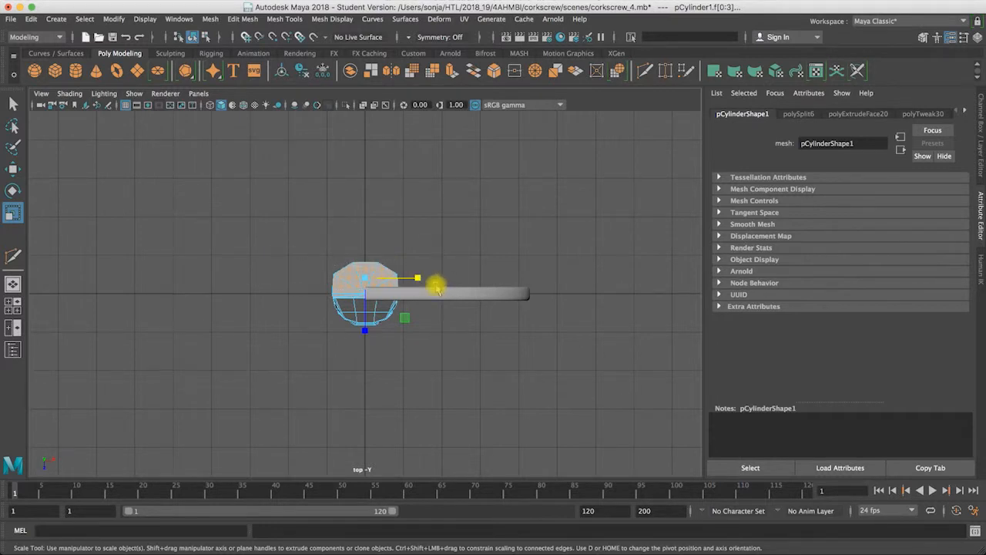
pyautogui.press('Delete')
# Step: Back in the perspective view, select the two side vertices beside the front's lower corners and scale them slightly along X
pyautogui.press('space')
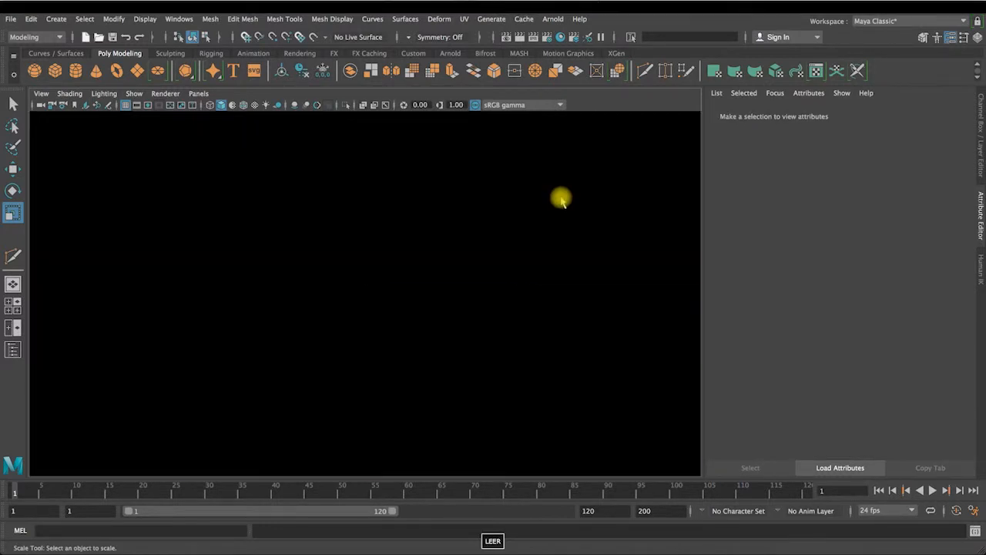
pyautogui.press('space')
pyautogui.keyDown('alt'); pyautogui.moveTo(458, 225); pyautogui.dragTo(283, 330); pyautogui.keyUp('alt')
pyautogui.moveTo(282, 249); pyautogui.dragTo(160, 370, button='right')
pyautogui.click(359, 372)
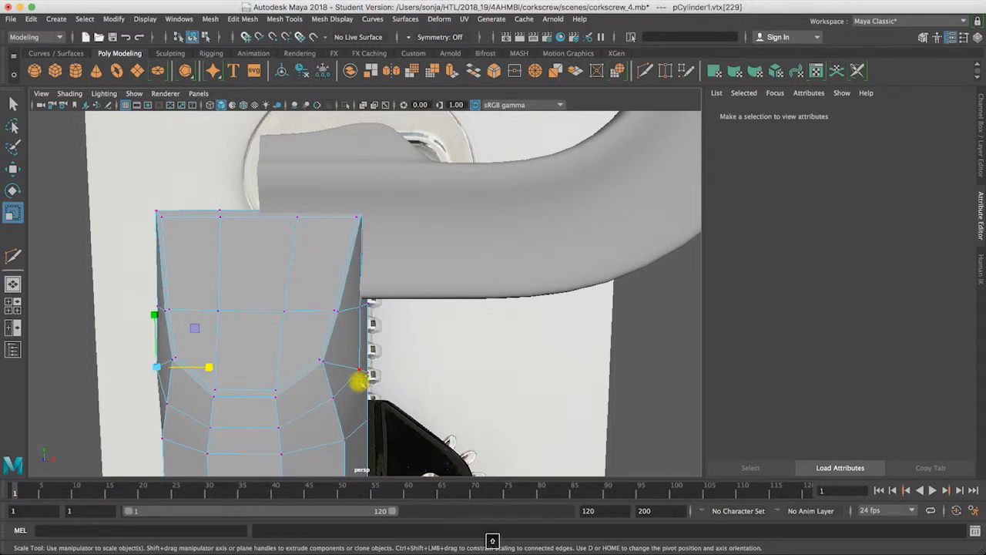
pyautogui.moveTo(310, 370); pyautogui.dragTo(309, 370)
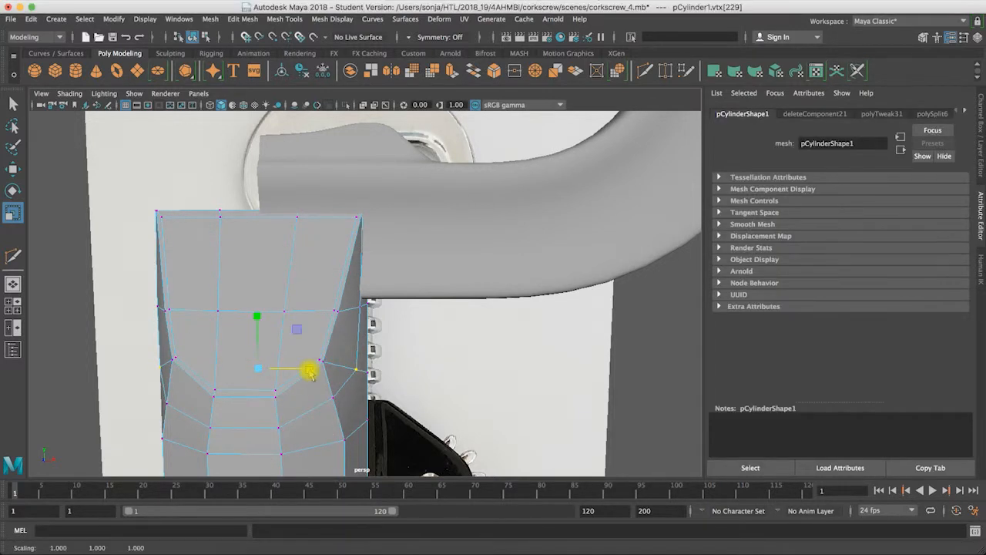
# Step: Inspect the halved shaft's slanted front in the smooth preview, then restore the unsmoothed display in object mode
pyautogui.press('3')
pyautogui.keyDown('alt'); pyautogui.moveTo(429, 381); pyautogui.dragTo(255, 372, button='right'); pyautogui.keyUp('alt')
pyautogui.keyDown('alt'); pyautogui.moveTo(255, 372); pyautogui.dragTo(275, 310); pyautogui.keyUp('alt')
pyautogui.moveTo(275, 311); pyautogui.dragTo(331, 233, button='right')
pyautogui.keyDown('alt'); pyautogui.moveTo(147, 249); pyautogui.dragTo(366, 362); pyautogui.keyUp('alt')
pyautogui.click(341, 343)
pyautogui.press('1')
# Step: Use Target Weld to merge the extra vertices below the curved front into the vertices directly beneath them
pyautogui.keyDown('alt'); pyautogui.moveTo(341, 369); pyautogui.dragTo(314, 375, button='right'); pyautogui.keyUp('alt')
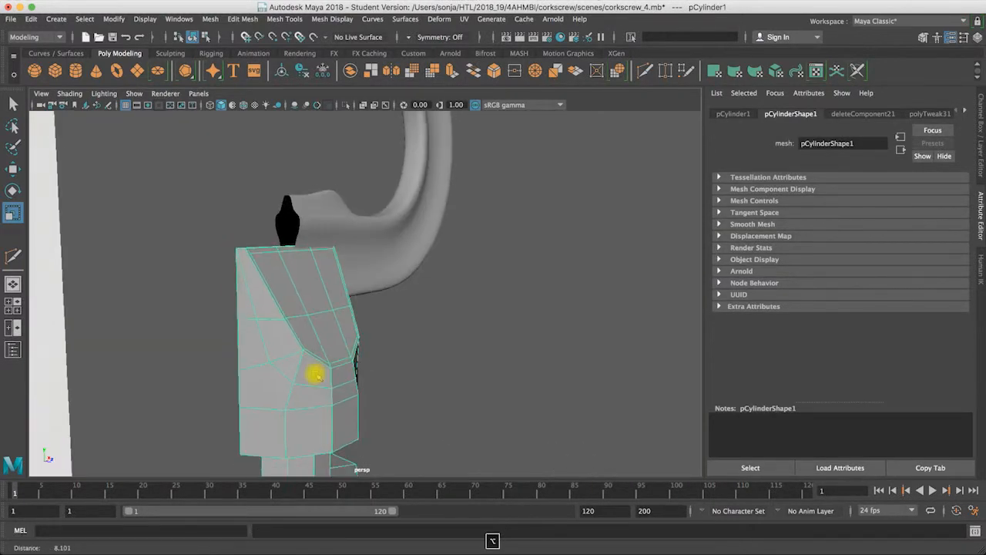
pyautogui.keyDown('alt'); pyautogui.moveTo(316, 375); pyautogui.dragTo(297, 378); pyautogui.keyUp('alt')
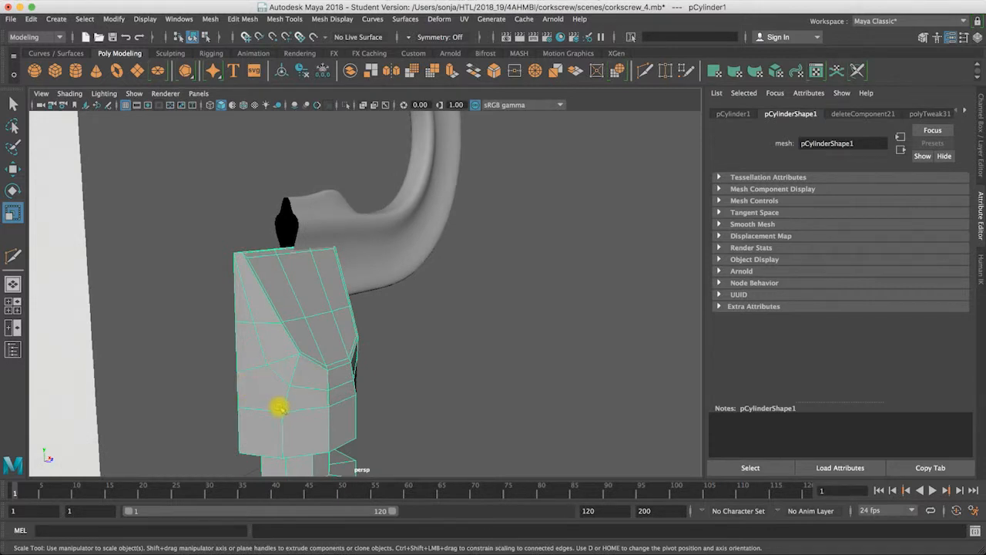
pyautogui.keyDown('alt'); pyautogui.moveTo(279, 408); pyautogui.dragTo(249, 329); pyautogui.keyUp('alt')
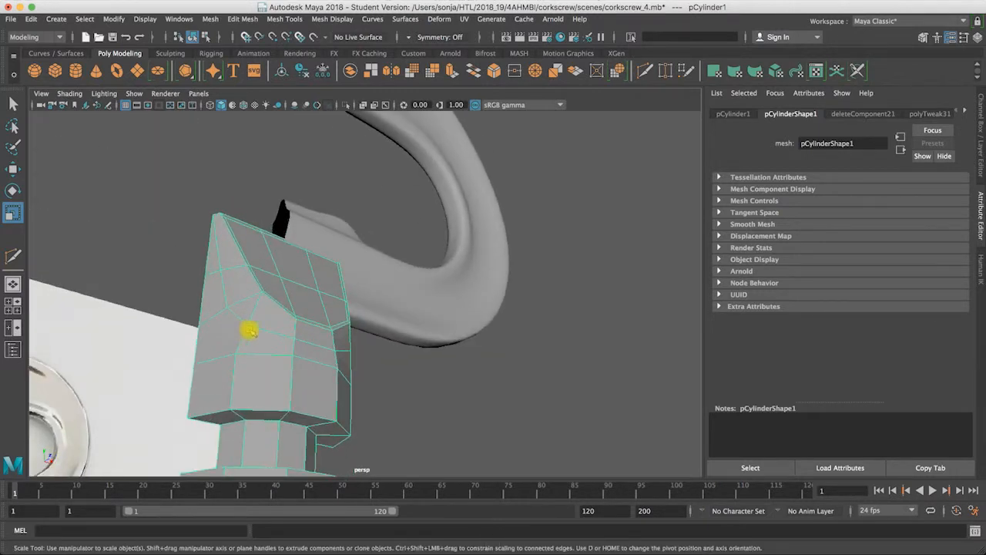
pyautogui.click(666, 70)
pyautogui.moveTo(248, 325); pyautogui.dragTo(236, 356)
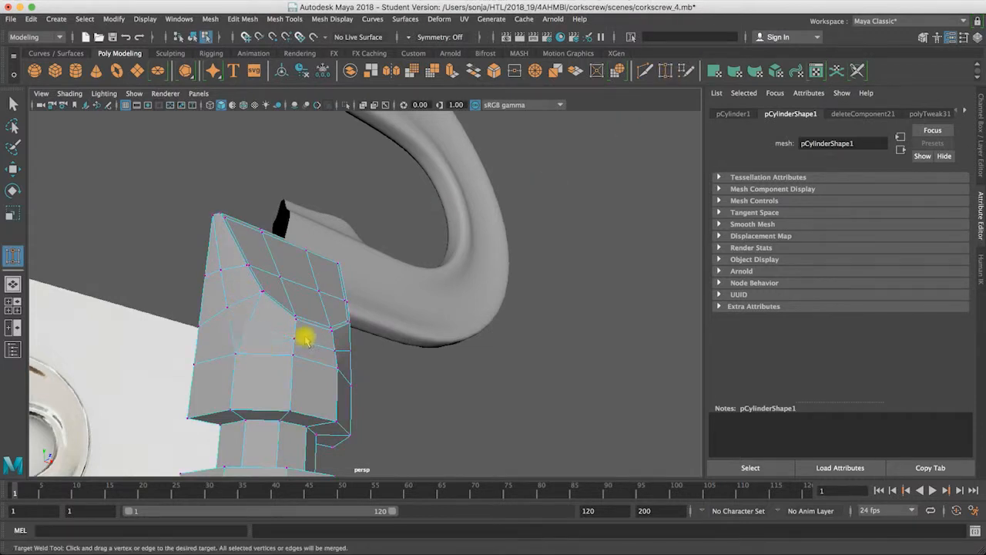
pyautogui.moveTo(307, 364)
pyautogui.keyDown('alt'); pyautogui.mouseDown()
pyautogui.moveTo(229, 383)
pyautogui.moveTo(297, 381)
pyautogui.mouseUp(); pyautogui.keyUp('alt')
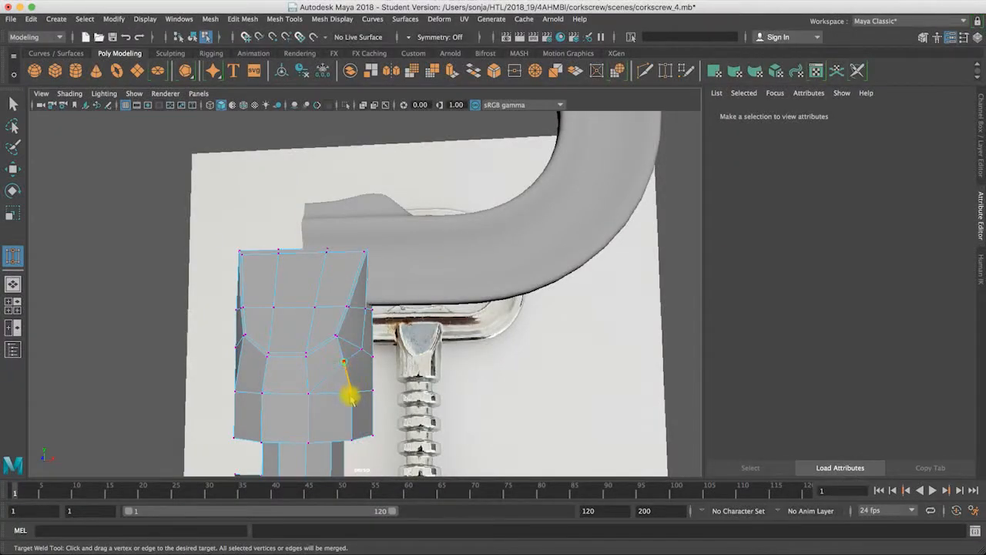
pyautogui.keyDown('alt'); pyautogui.moveTo(347, 395); pyautogui.dragTo(307, 382); pyautogui.keyUp('alt')
# Step: Review the welded shaft front in the smooth preview, then switch back to the unsmoothed display in object mode
pyautogui.press('3')
pyautogui.click(12, 103)
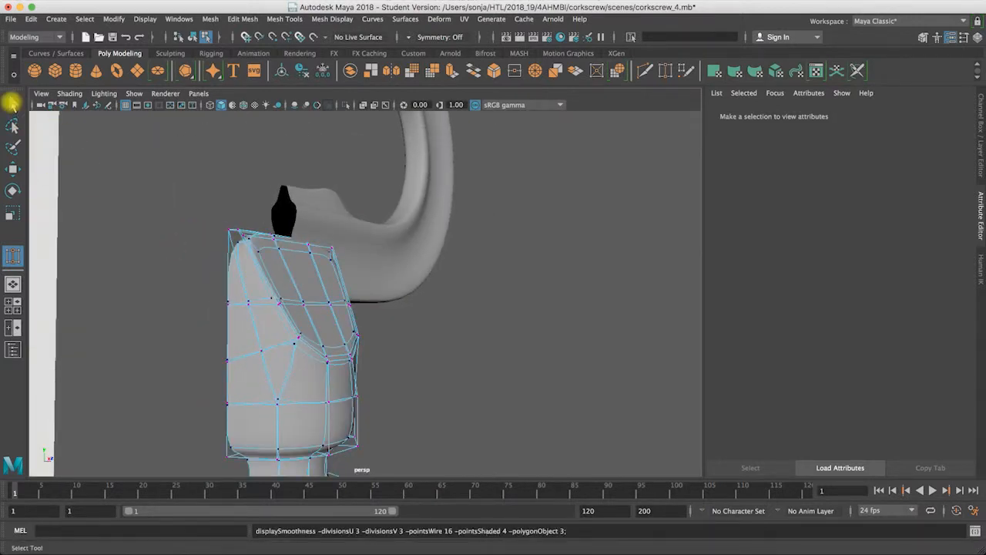
pyautogui.moveTo(264, 249); pyautogui.dragTo(321, 229, button='right')
pyautogui.keyDown('alt'); pyautogui.moveTo(435, 366); pyautogui.dragTo(320, 202); pyautogui.keyUp('alt')
pyautogui.click(243, 362)
pyautogui.press('1')
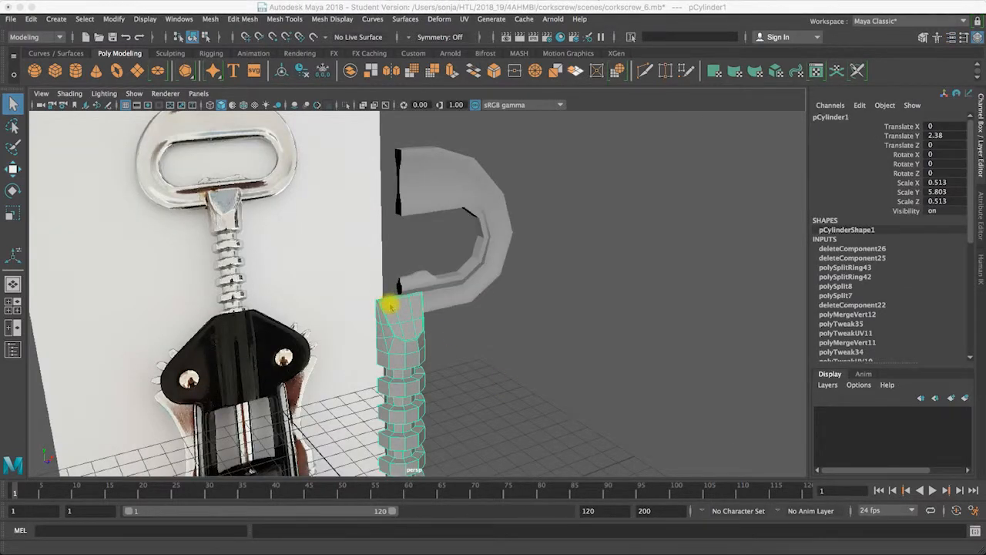
# Step: Mirror the half shaft across the world Z axis in the negative direction, with cut geometry and merged border vertices
pyautogui.keyDown('alt'); pyautogui.moveTo(392, 305); pyautogui.dragTo(517, 304); pyautogui.keyUp('alt')
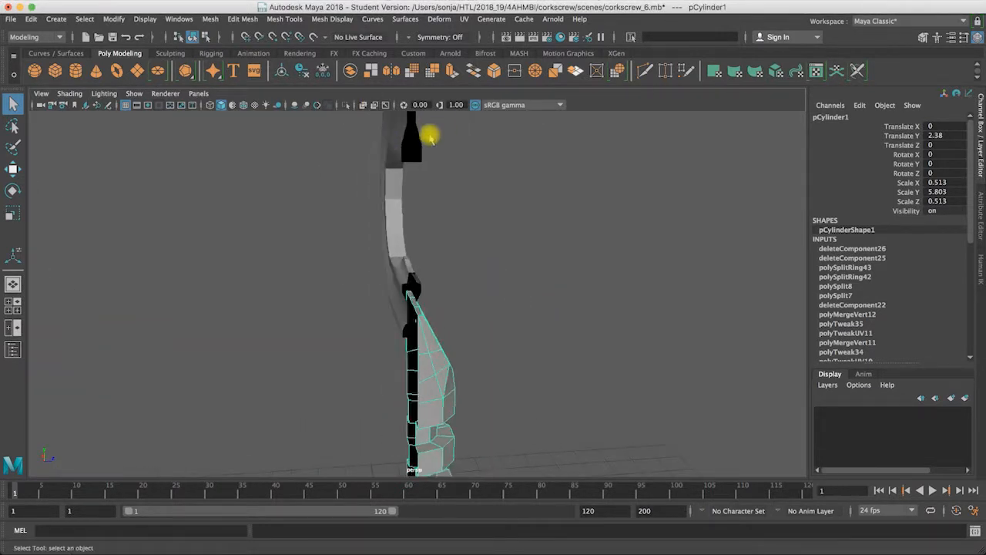
pyautogui.keyDown('alt'); pyautogui.moveTo(429, 370); pyautogui.dragTo(396, 373); pyautogui.keyUp('alt')
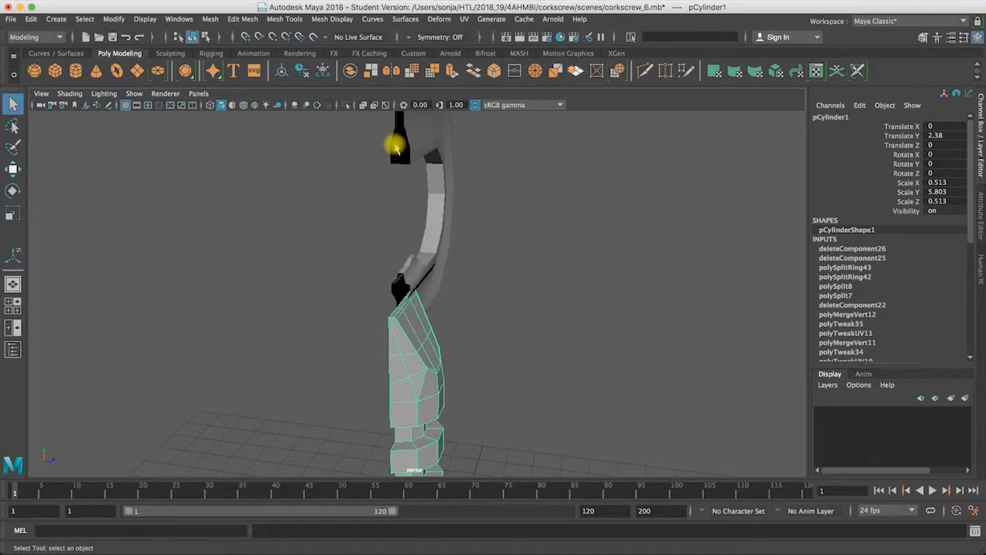
pyautogui.moveTo(398, 307)
pyautogui.keyDown('alt'); pyautogui.mouseDown()
pyautogui.moveTo(456, 301)
pyautogui.moveTo(411, 288)
pyautogui.moveTo(405, 324)
pyautogui.mouseUp(); pyautogui.keyUp('alt')
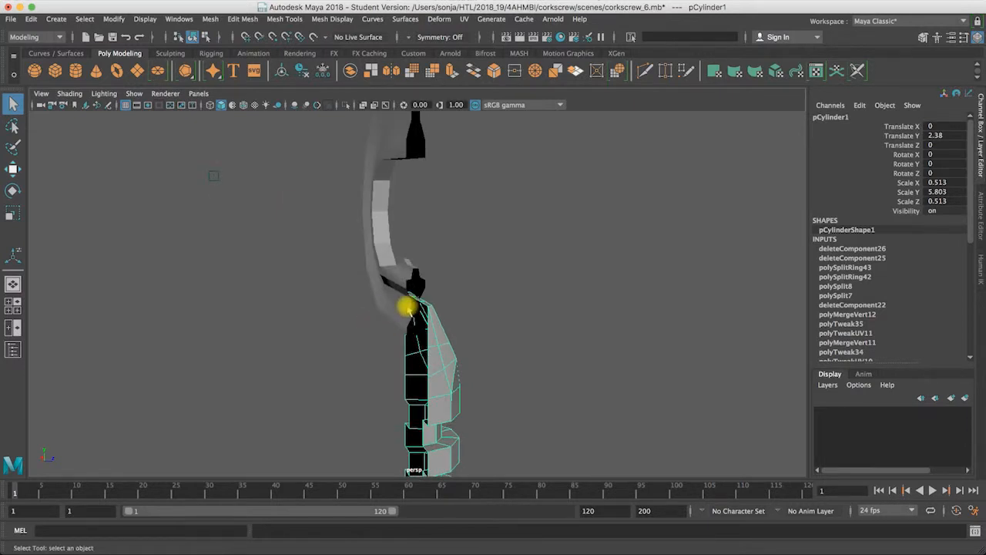
pyautogui.click(244, 20)
pyautogui.moveTo(216, 20)
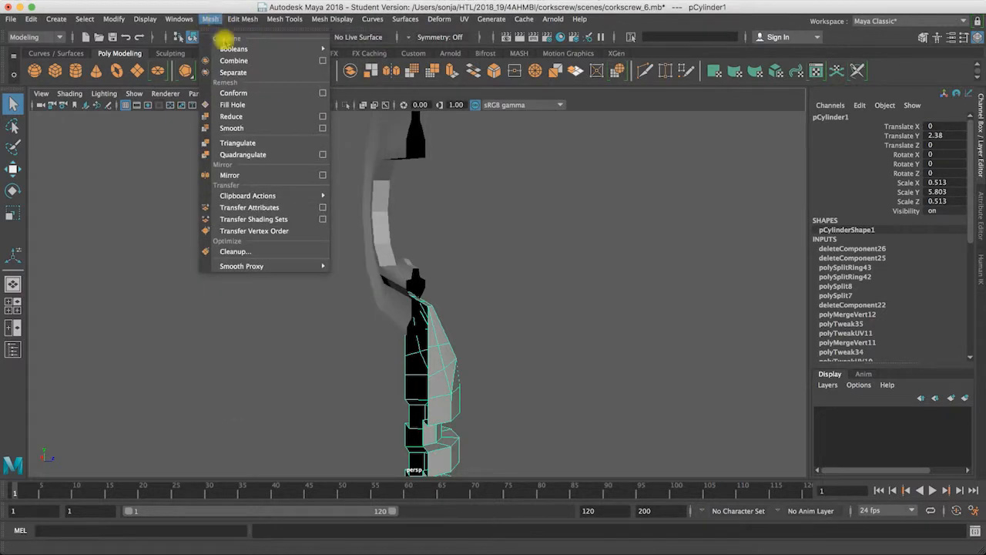
pyautogui.click(322, 175)
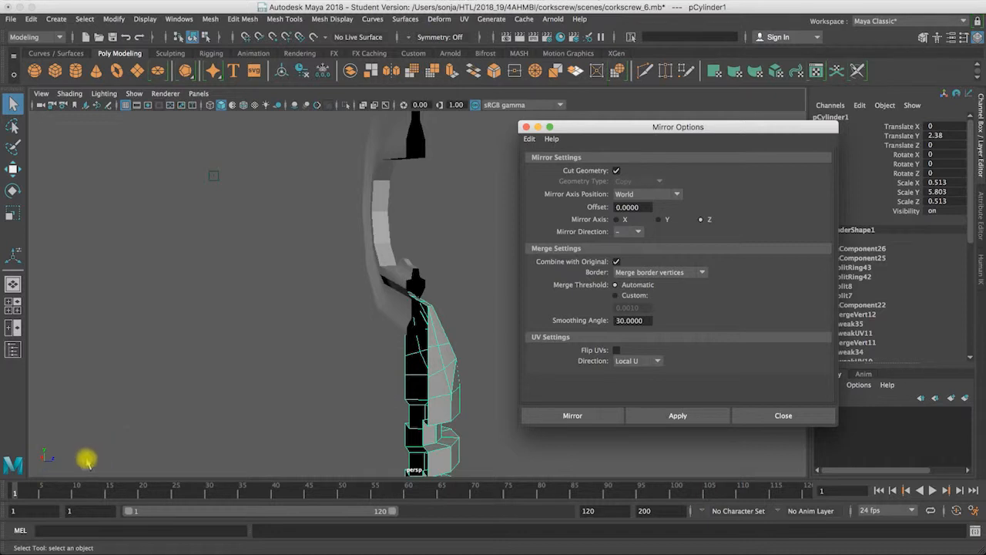
pyautogui.click(585, 416)
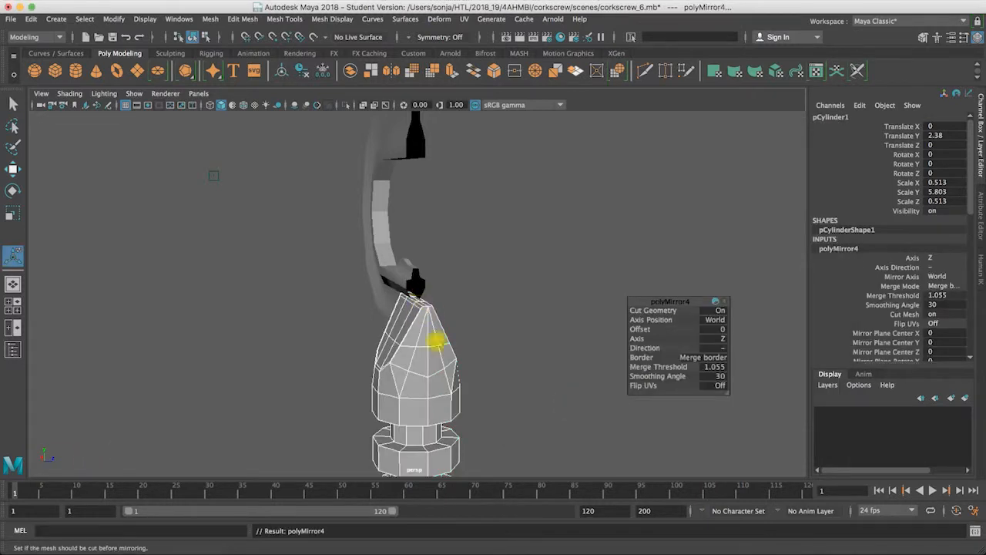
pyautogui.keyDown('alt'); pyautogui.moveTo(447, 363); pyautogui.dragTo(407, 271); pyautogui.keyUp('alt')
# Step: Try repeating the Z-axis mirror on the handle, and undo it
pyautogui.click(409, 274)
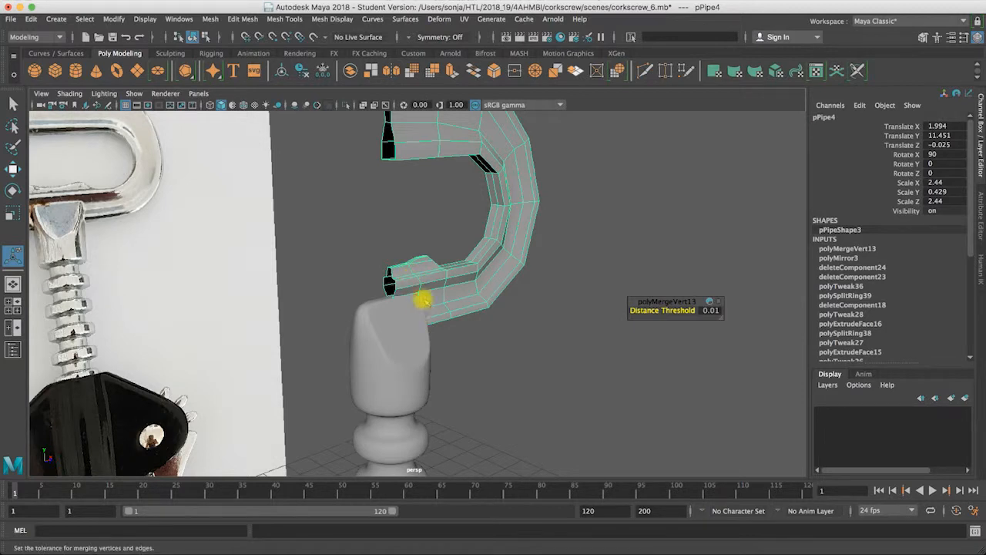
pyautogui.press('g')
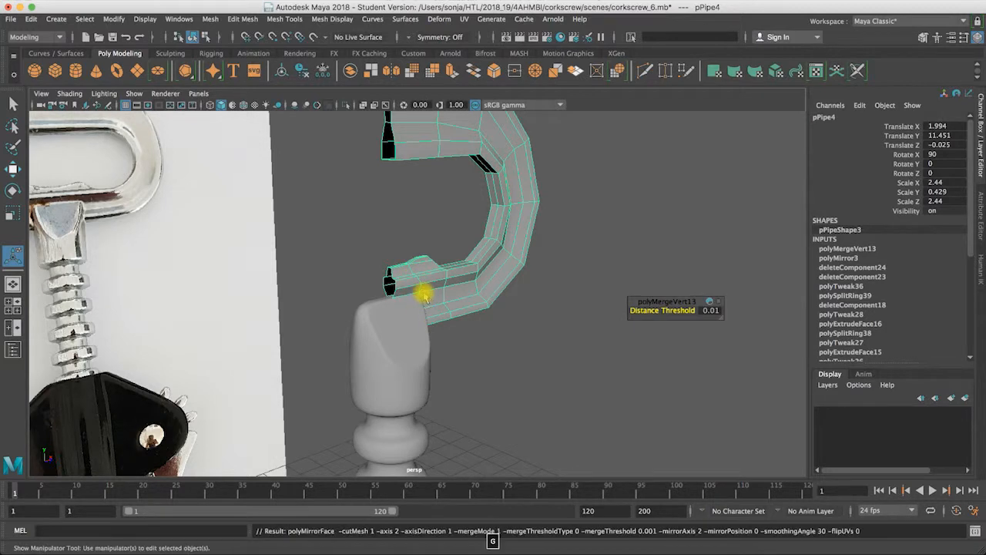
pyautogui.press('super+z')
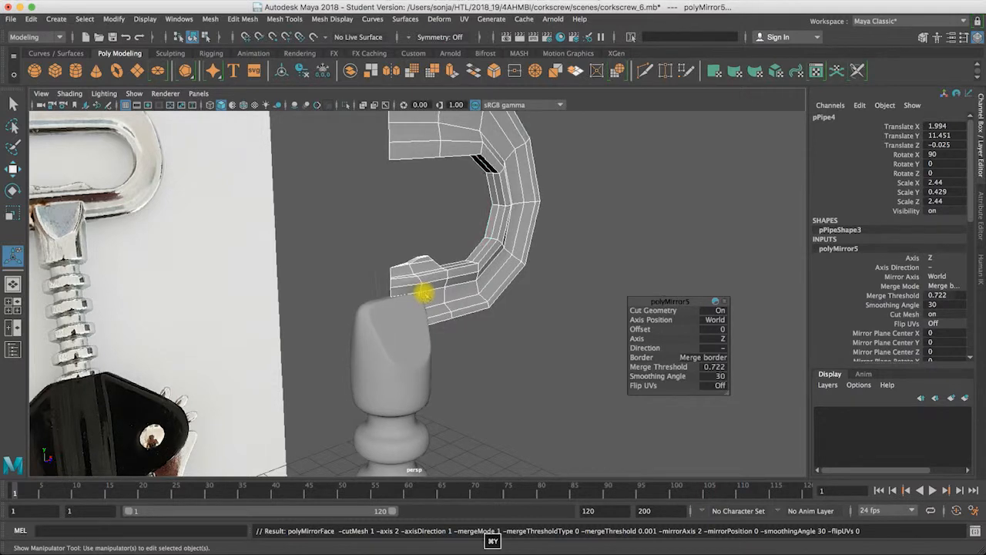
# Step: Mirror the half handle across the world X axis in the negative direction, with cut geometry and merged border vertices
pyautogui.keyDown('alt'); pyautogui.moveTo(278, 71); pyautogui.dragTo(268, 70); pyautogui.keyUp('alt')
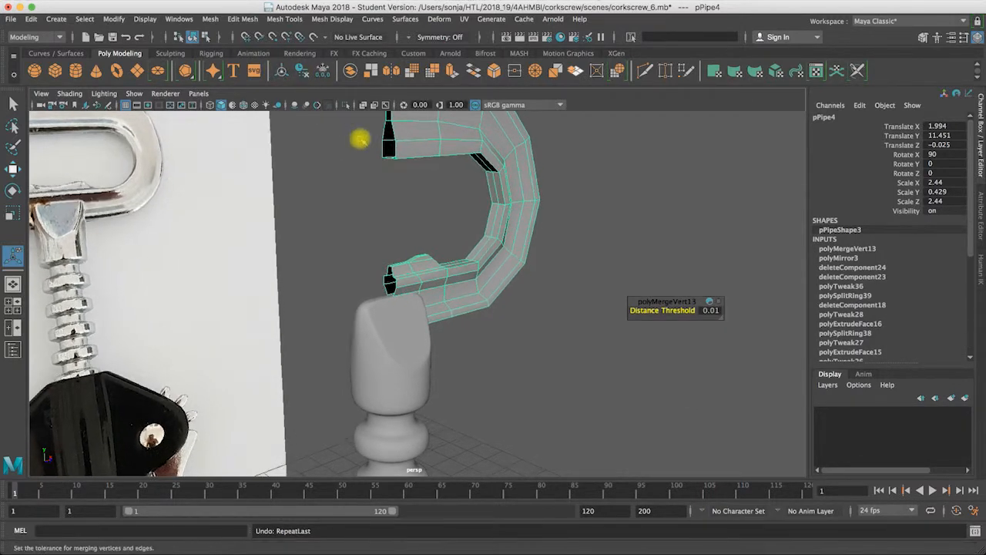
pyautogui.click(212, 19)
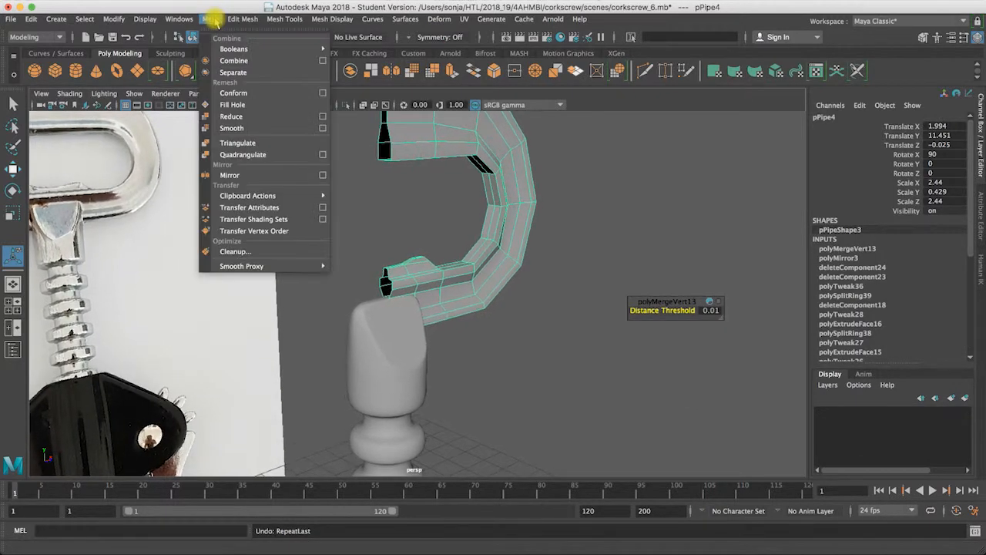
pyautogui.click(322, 175)
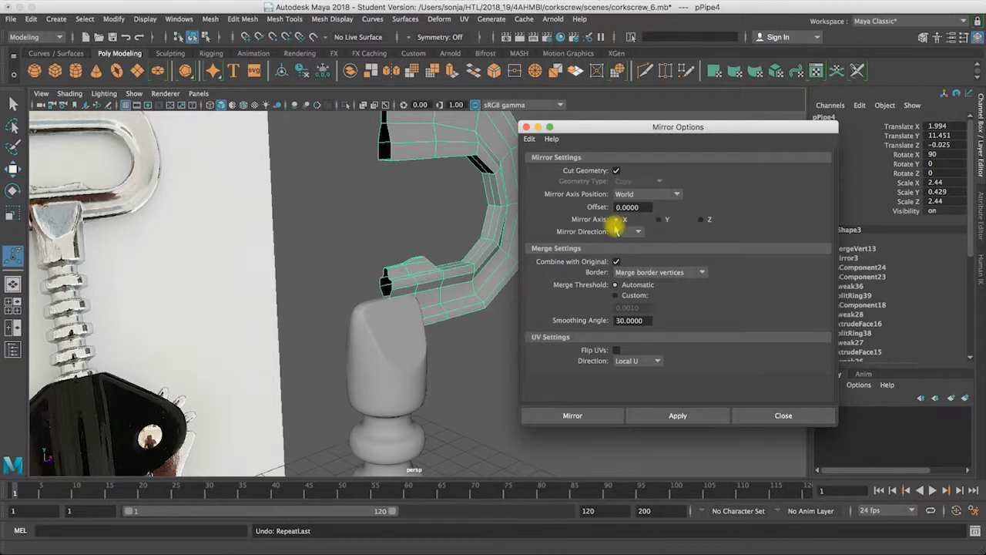
pyautogui.click(571, 416)
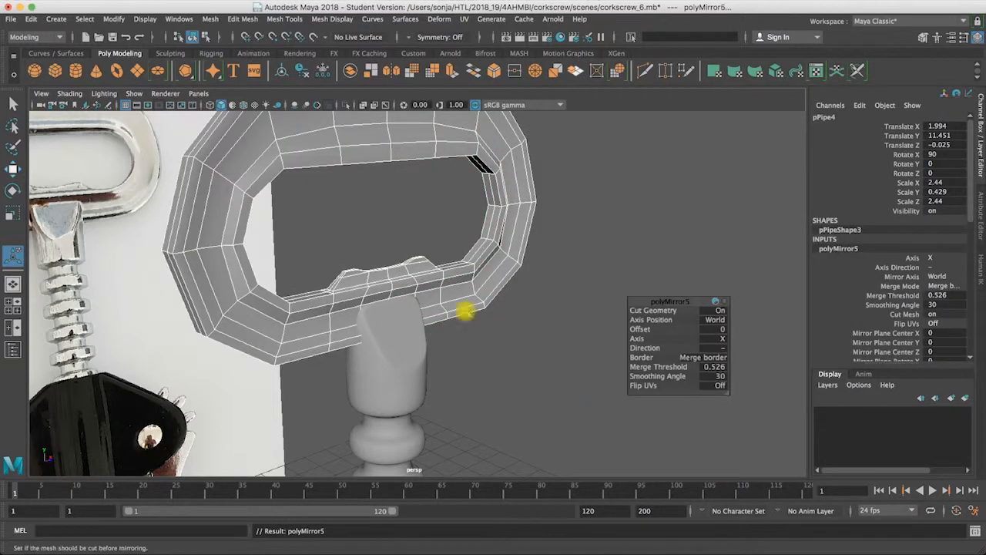
# Step: Review the mirrored handle in the smooth preview, then return the handle and shaft to the unsmoothed display
pyautogui.press('3')
pyautogui.keyDown('alt'); pyautogui.moveTo(452, 304); pyautogui.dragTo(390, 321); pyautogui.keyUp('alt')
pyautogui.keyDown('alt'); pyautogui.moveTo(389, 321); pyautogui.dragTo(485, 320, button='right'); pyautogui.keyUp('alt')
pyautogui.click(14, 104)
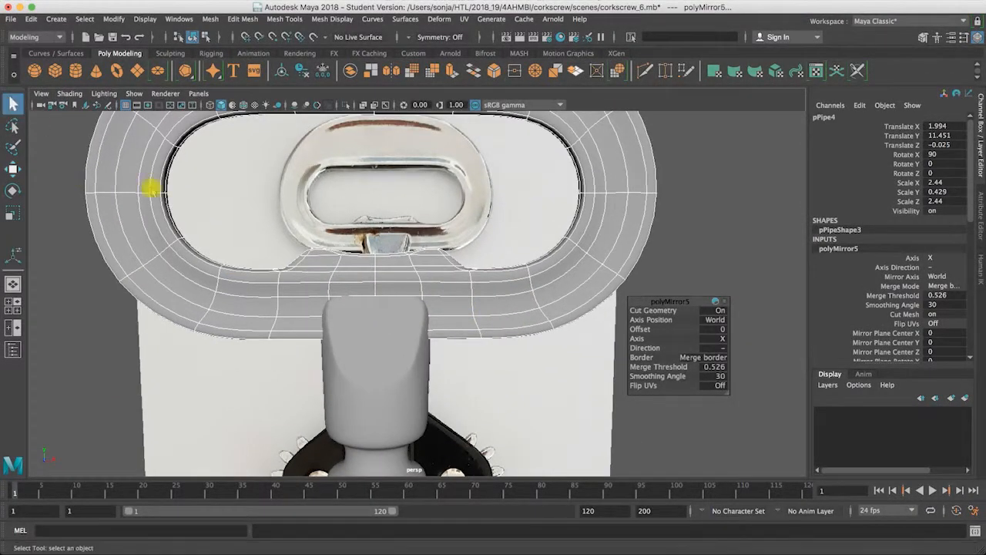
pyautogui.press('1')
pyautogui.click(359, 317)
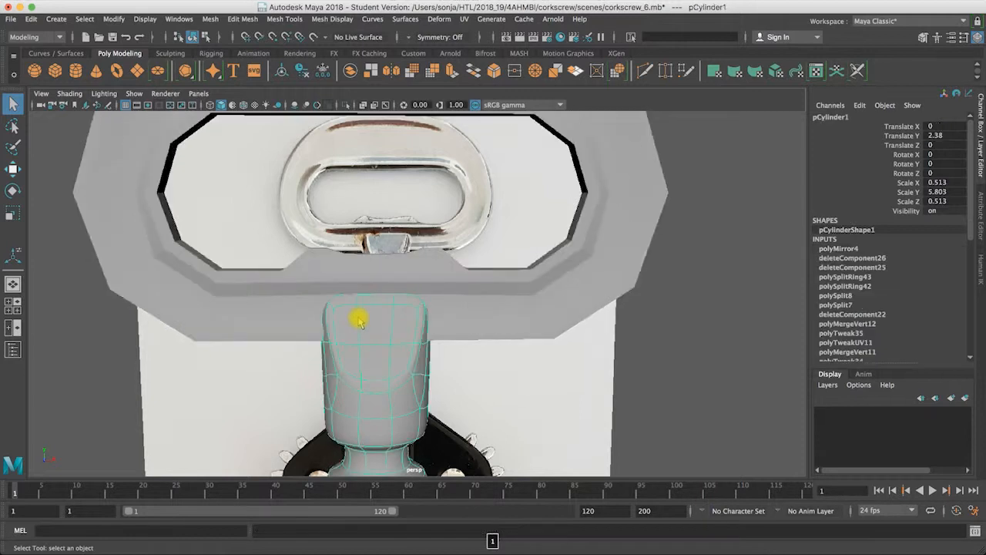
pyautogui.press('1')
pyautogui.keyDown('shift'); pyautogui.click(359, 284); pyautogui.keyUp('shift')
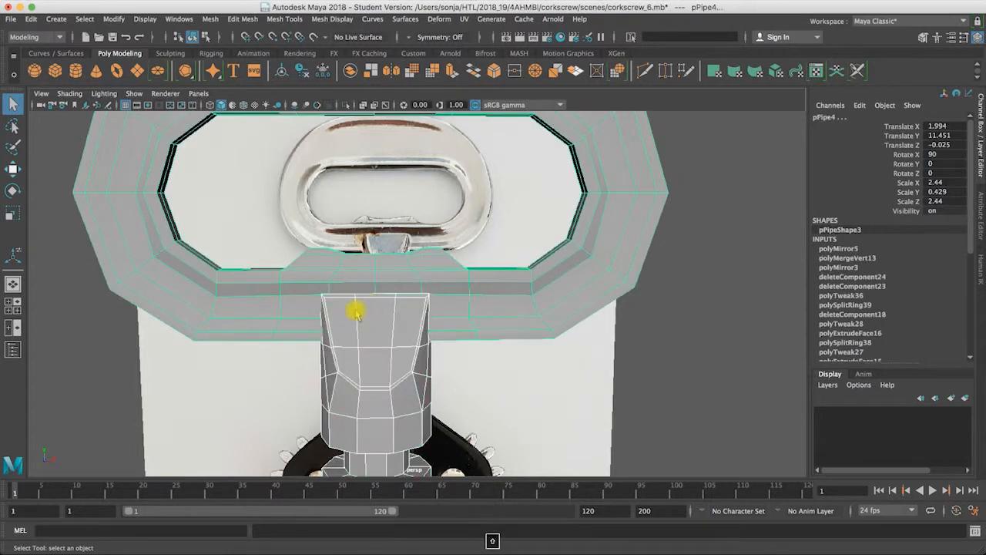
# Step: Insert two horizontal edge loops around the upper end of the shaft where it meets the handle
pyautogui.keyDown('alt'); pyautogui.moveTo(392, 332); pyautogui.dragTo(544, 332, button='right'); pyautogui.keyUp('alt')
pyautogui.keyDown('alt'); pyautogui.moveTo(376, 334); pyautogui.dragTo(387, 350); pyautogui.keyUp('alt')
pyautogui.keyDown('alt'); pyautogui.moveTo(279, 293); pyautogui.dragTo(317, 288); pyautogui.keyUp('alt')
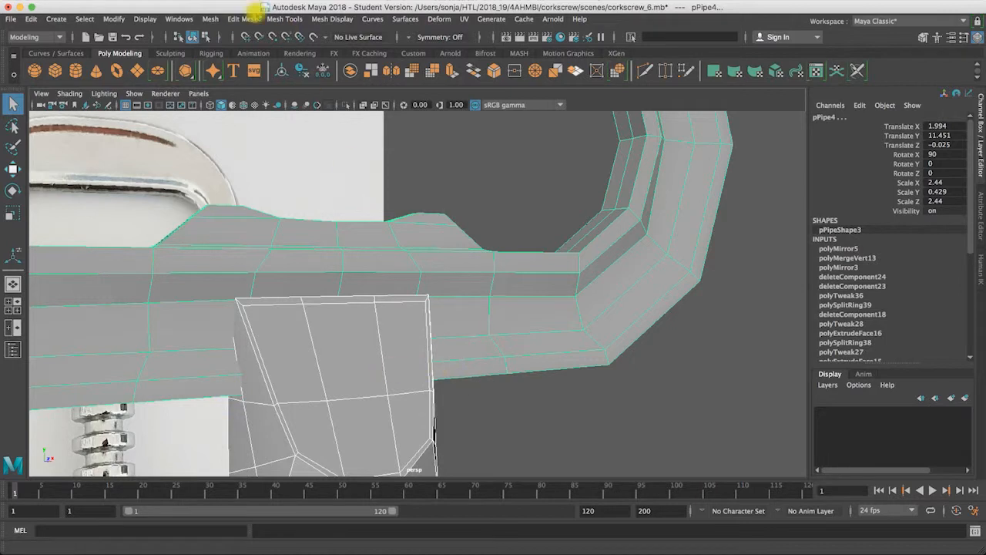
pyautogui.click(253, 19)
pyautogui.moveTo(280, 22)
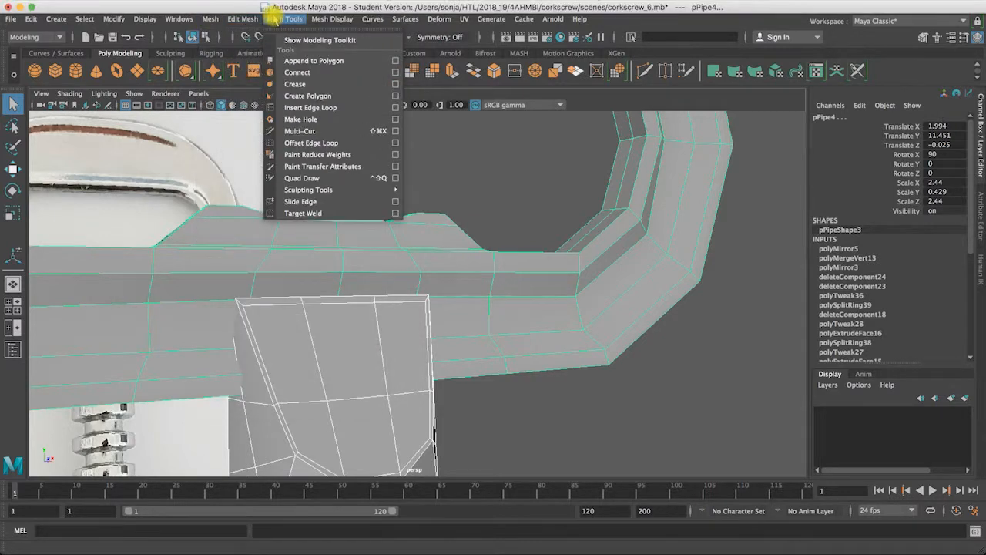
pyautogui.click(291, 108)
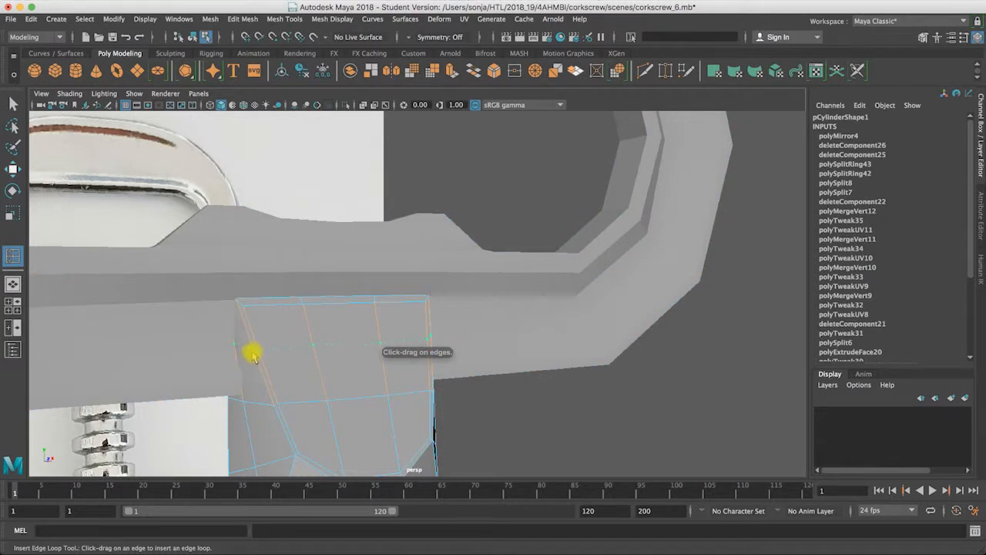
pyautogui.click(253, 353)
pyautogui.click(263, 378)
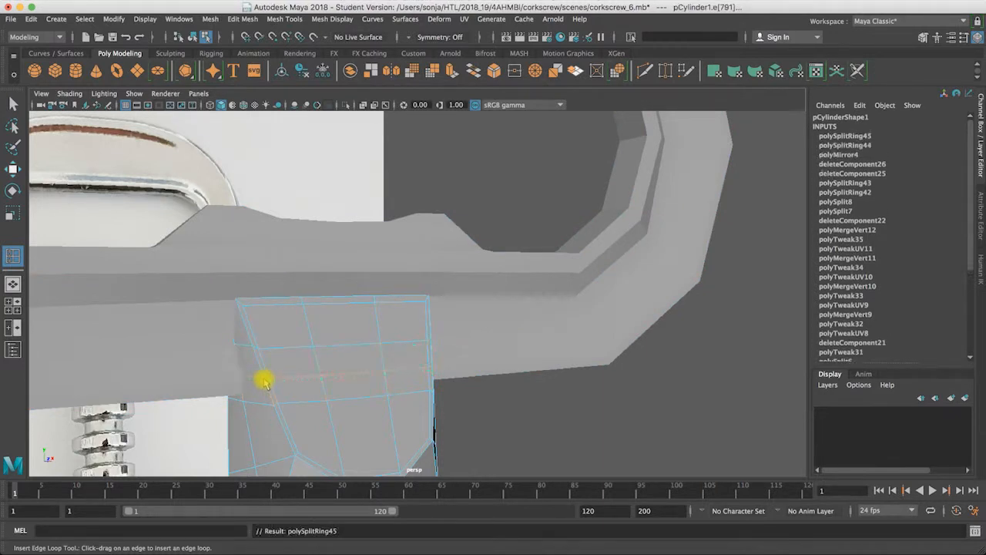
pyautogui.click(12, 102)
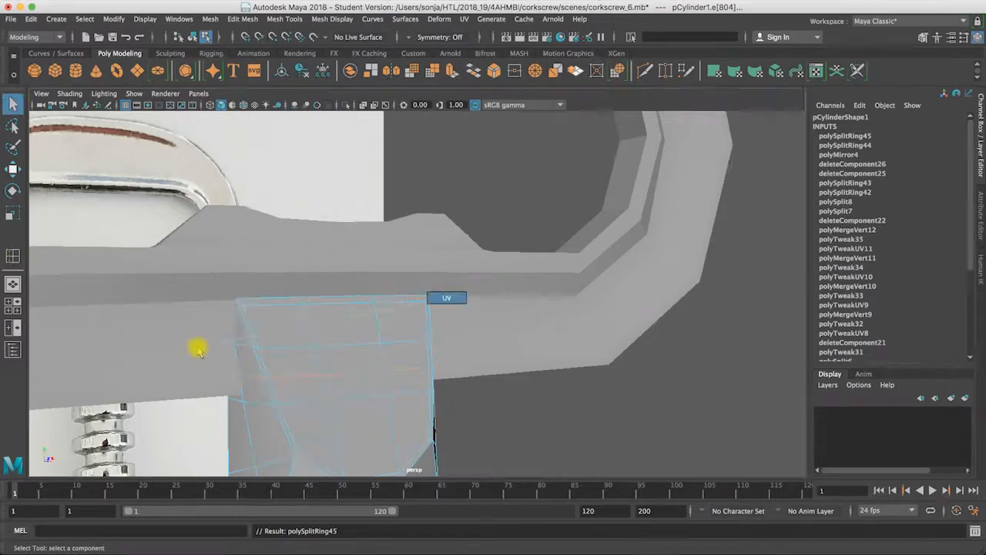
# Step: Insert two vertical edge loops in the handle's lower bar, one on each side of its center loop above the shaft
pyautogui.moveTo(198, 350); pyautogui.dragTo(276, 297, button='right')
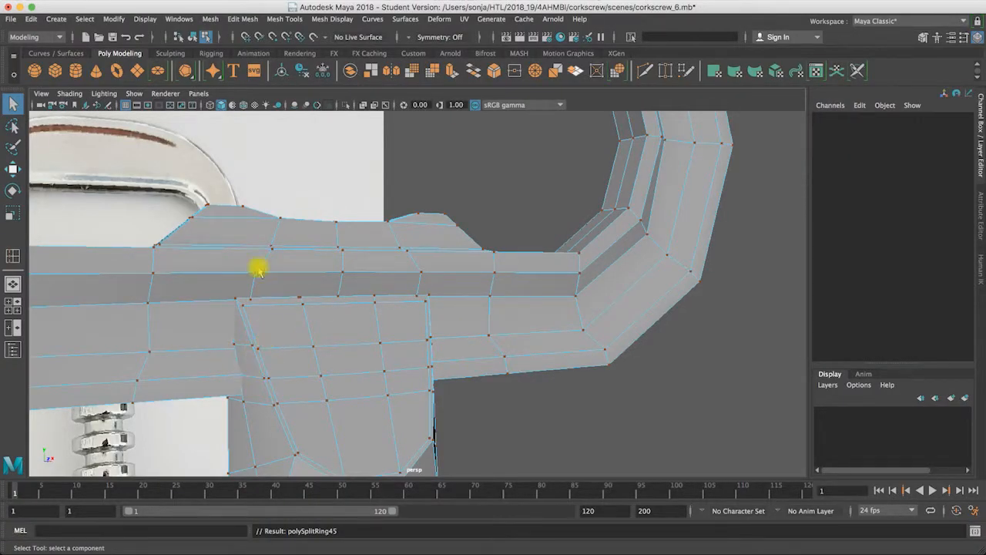
pyautogui.keyDown('alt'); pyautogui.moveTo(281, 282); pyautogui.dragTo(264, 293); pyautogui.keyUp('alt')
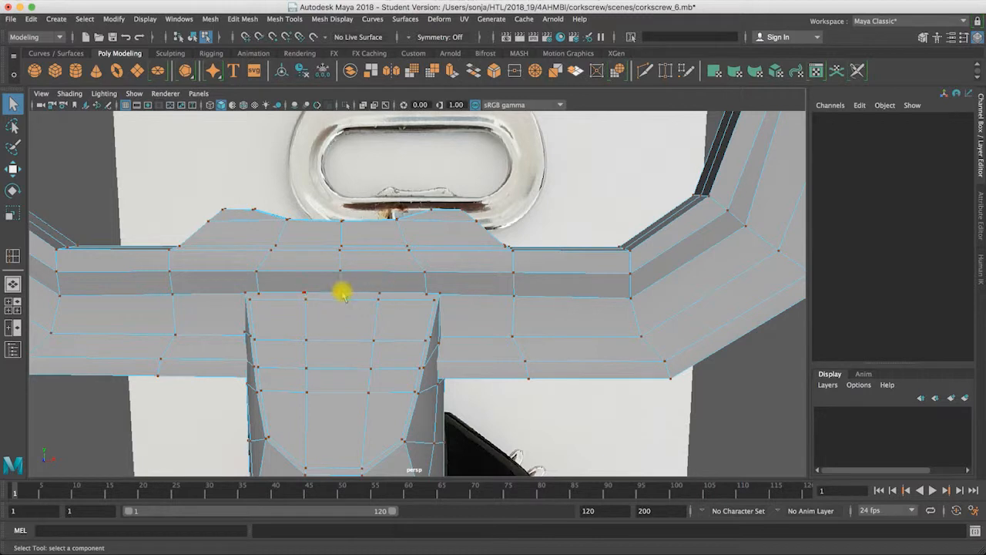
pyautogui.keyDown('alt'); pyautogui.moveTo(331, 277); pyautogui.dragTo(380, 249); pyautogui.keyUp('alt')
pyautogui.moveTo(381, 249); pyautogui.dragTo(387, 245, button='right')
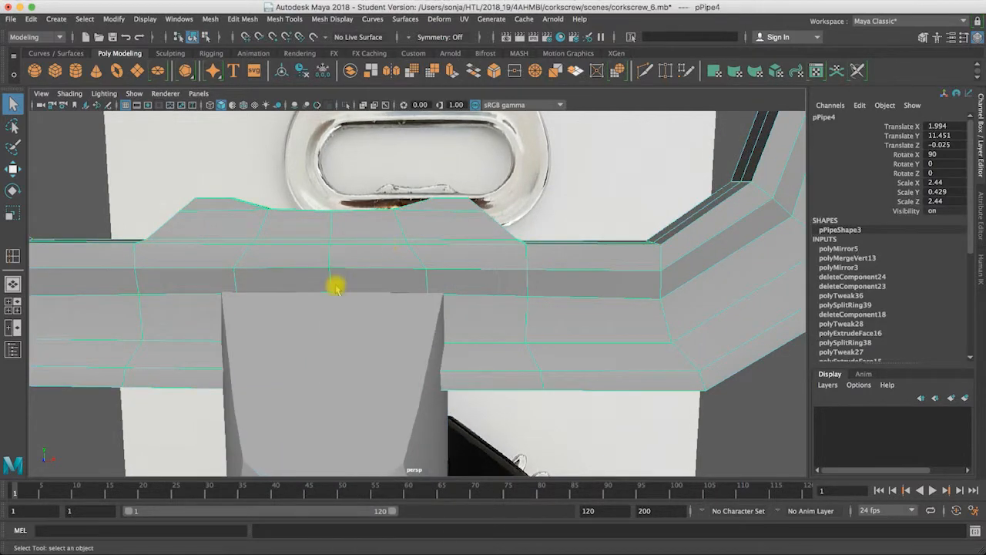
pyautogui.click(287, 19)
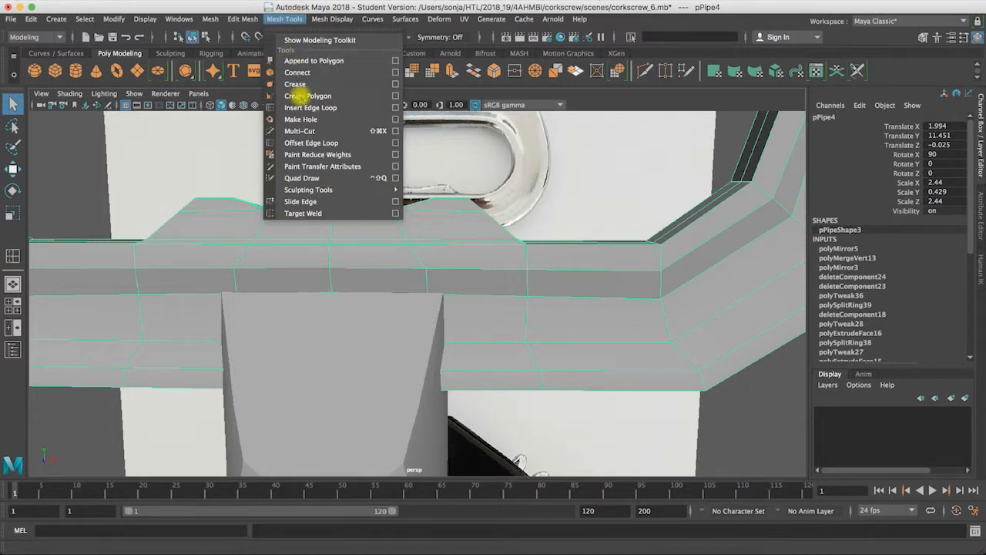
pyautogui.click(302, 107)
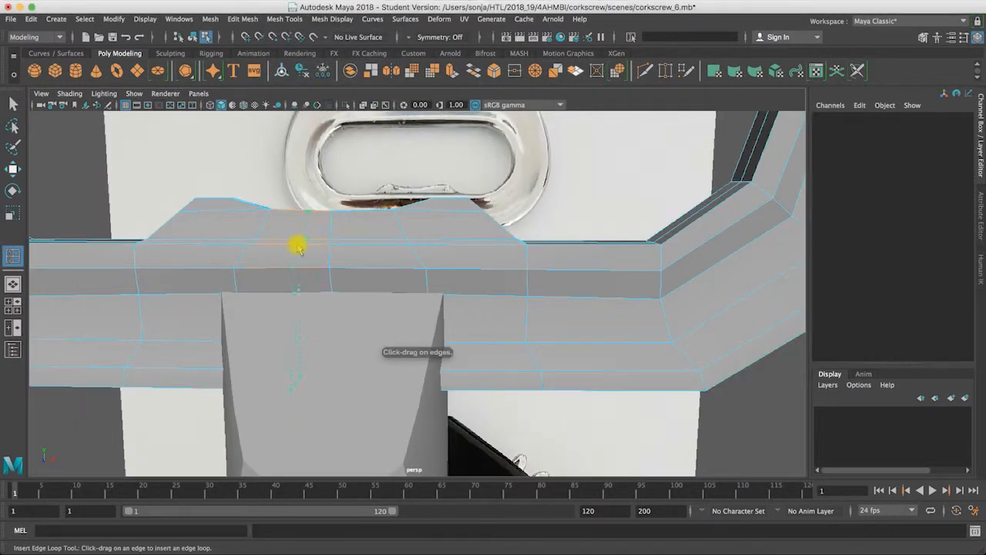
pyautogui.click(296, 247)
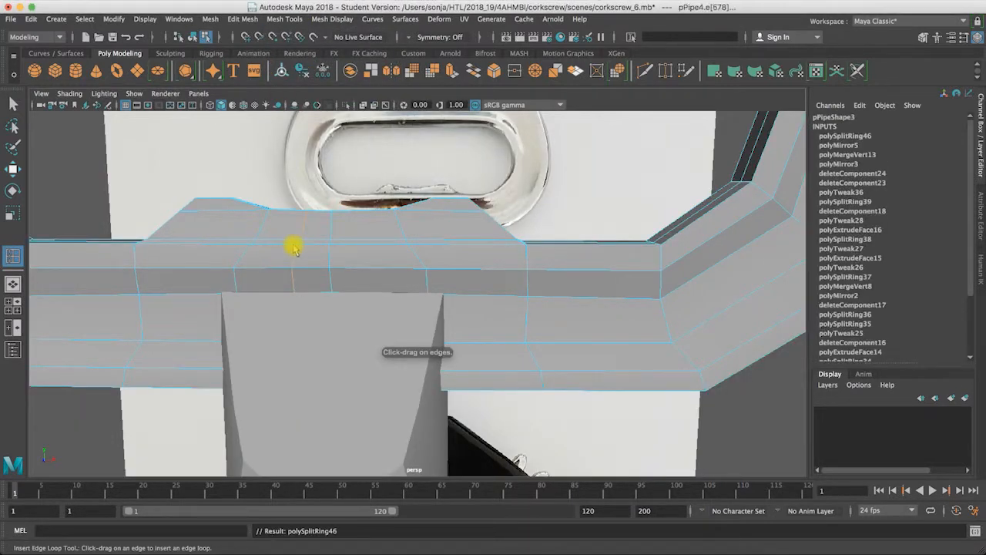
pyautogui.click(362, 247)
pyautogui.keyDown('alt'); pyautogui.moveTo(383, 297); pyautogui.dragTo(384, 295); pyautogui.keyUp('alt')
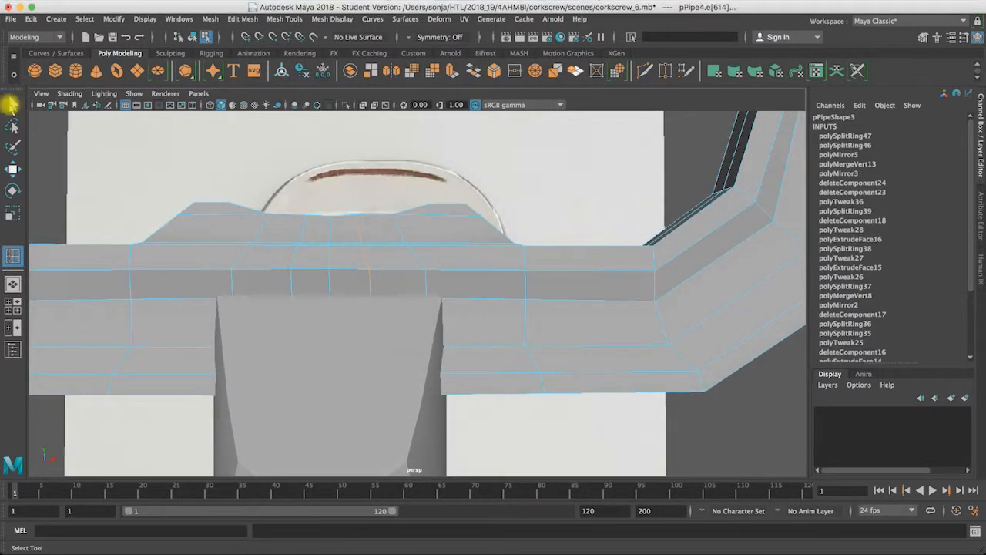
pyautogui.moveTo(331, 224); pyautogui.dragTo(330, 231, button='right')
pyautogui.click(329, 231)
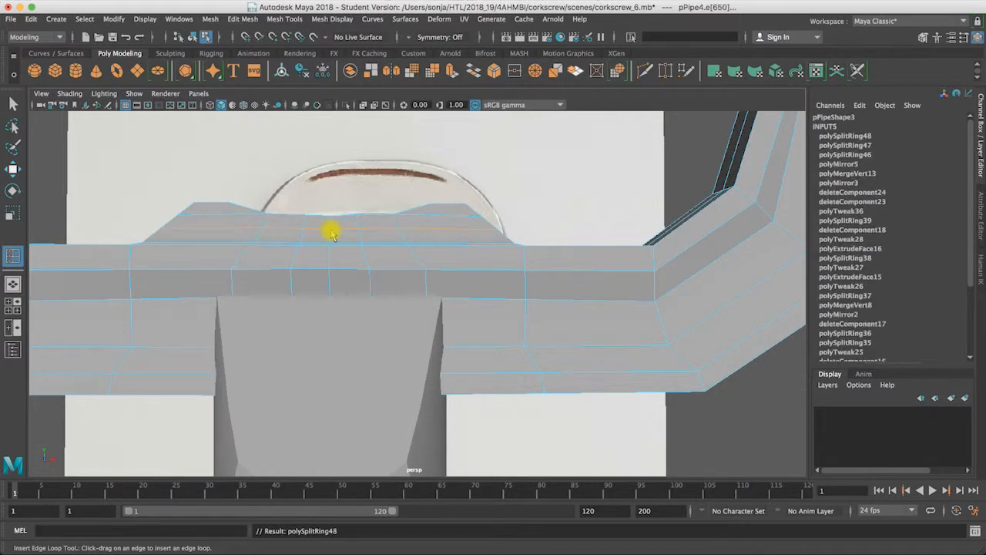
pyautogui.hotkey('ctrl', 'z')
# Step: Delete the center vertical edge loop between the two new loops on the handle's lower bar
pyautogui.click(13, 104)
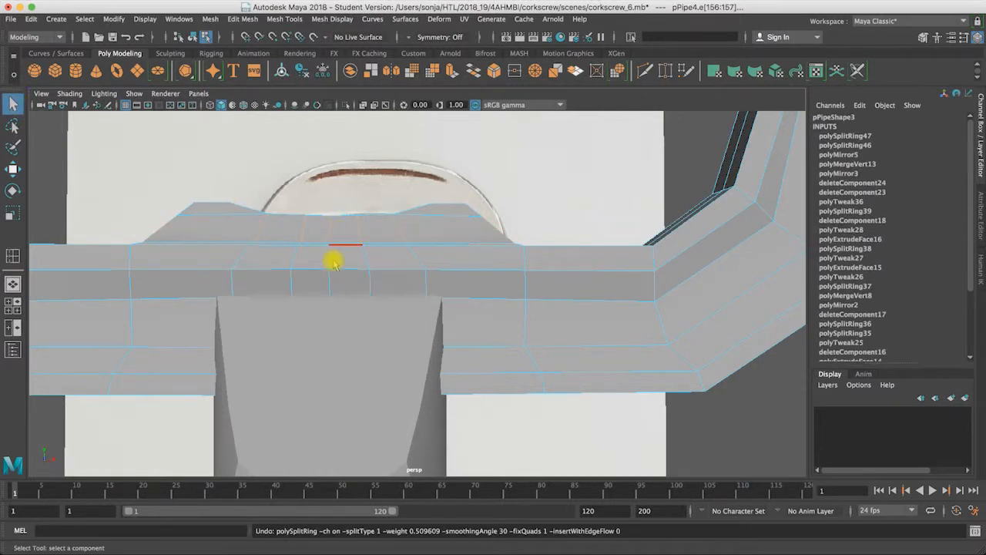
pyautogui.click(329, 260)
pyautogui.moveTo(326, 260); pyautogui.dragTo(250, 239, button='right')
pyautogui.moveTo(485, 420); pyautogui.dragTo(518, 457)
pyautogui.press('BackSpace')
# Step: Select the handle and shaft together in object mode and save the scene as a student version file
pyautogui.moveTo(353, 333); pyautogui.dragTo(385, 307, button='right')
pyautogui.click(379, 282)
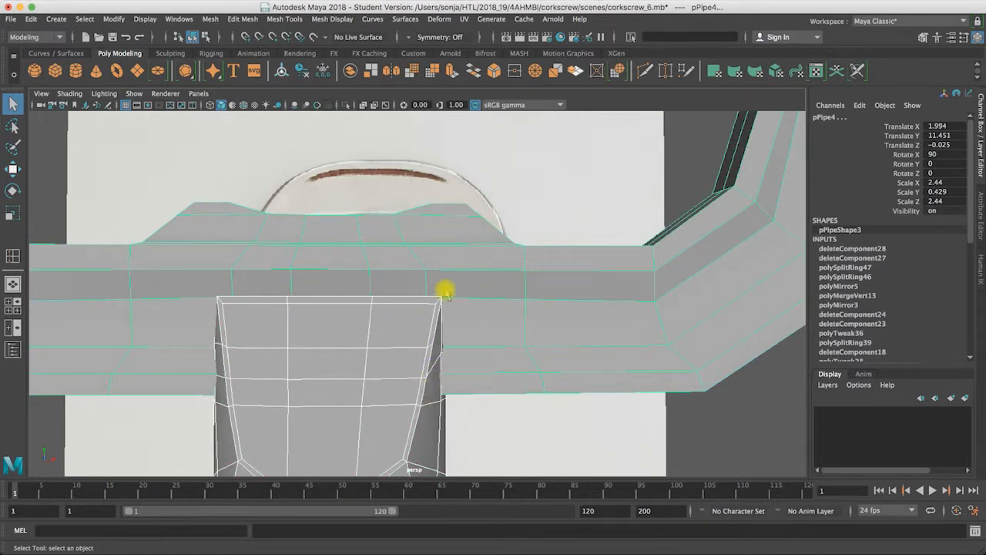
pyautogui.keyDown('alt'); pyautogui.moveTo(423, 355); pyautogui.dragTo(475, 348); pyautogui.keyUp('alt')
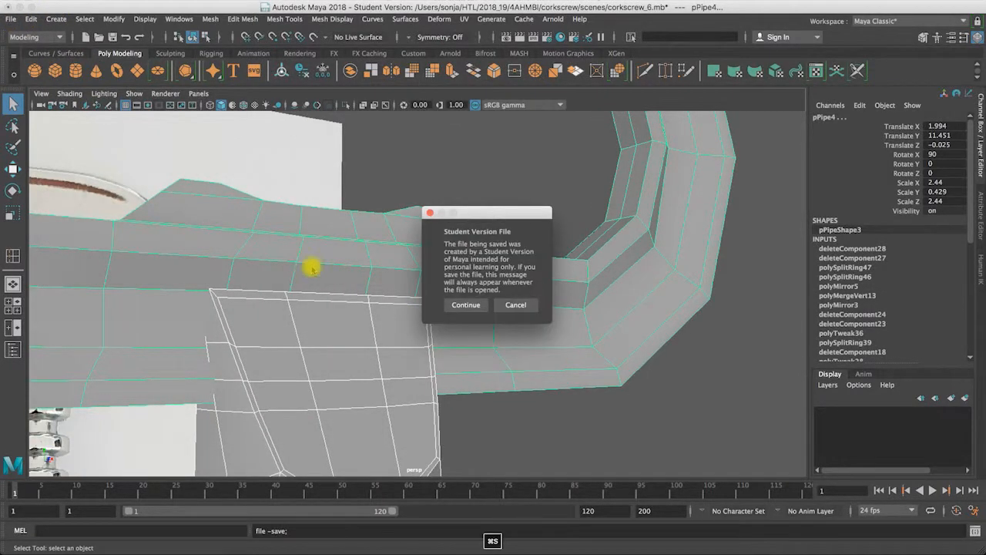
pyautogui.click(466, 307)
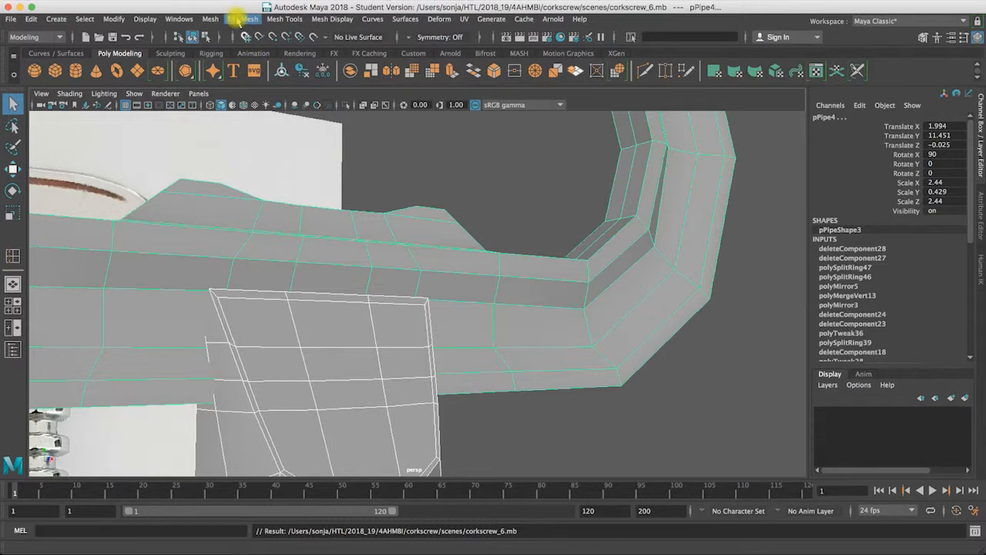
# Step: Join the selected handle and shaft into one mesh with a Boolean Union
pyautogui.keyDown('alt'); pyautogui.moveTo(277, 126); pyautogui.dragTo(279, 126); pyautogui.keyUp('alt')
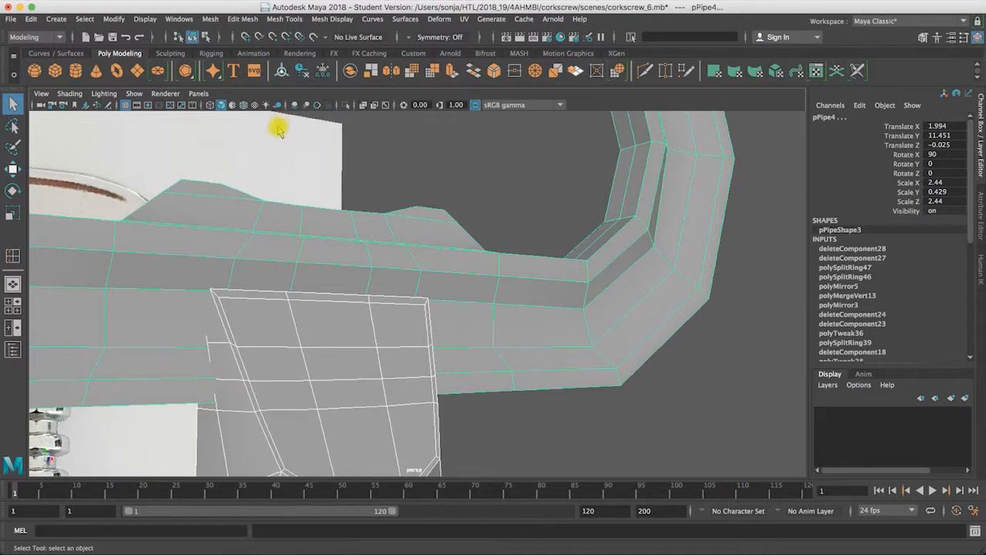
pyautogui.click(208, 20)
pyautogui.moveTo(260, 49)
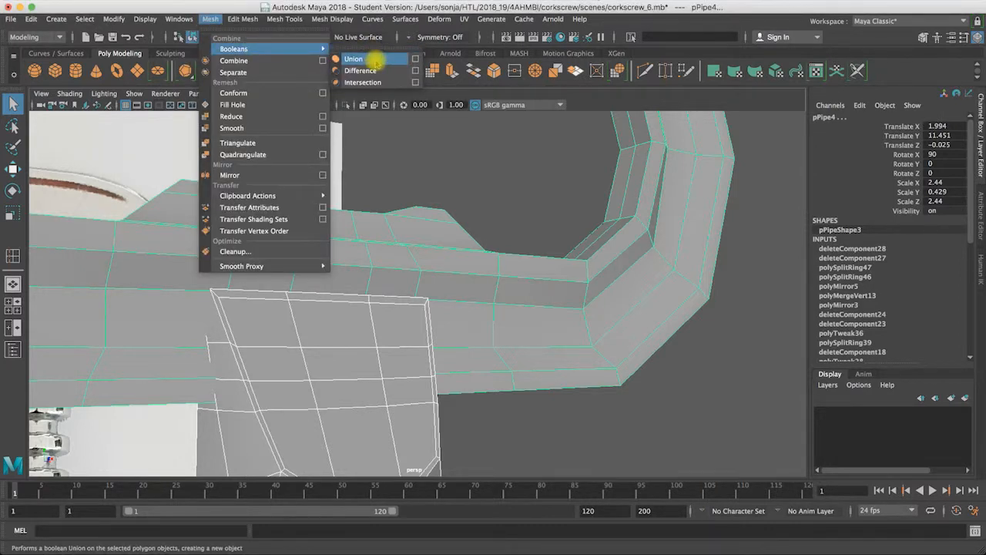
pyautogui.click(373, 60)
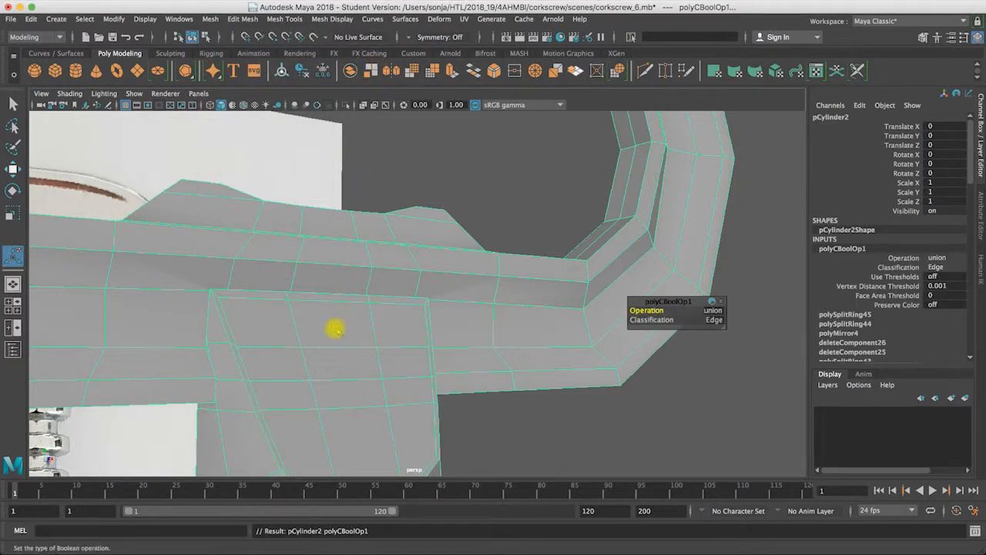
# Step: Inspect the joint between handle and shaft in the smooth preview, then switch back to the unsmoothed display
pyautogui.keyDown('alt'); pyautogui.moveTo(289, 342); pyautogui.dragTo(361, 352); pyautogui.keyUp('alt')
pyautogui.keyDown('alt'); pyautogui.moveTo(362, 352); pyautogui.dragTo(498, 295, button='right'); pyautogui.keyUp('alt')
pyautogui.moveTo(498, 295)
pyautogui.keyDown('alt'); pyautogui.mouseDown()
pyautogui.moveTo(502, 275)
pyautogui.moveTo(411, 308)
pyautogui.moveTo(351, 303)
pyautogui.moveTo(413, 346)
pyautogui.moveTo(253, 346)
pyautogui.moveTo(290, 322)
pyautogui.moveTo(456, 262)
pyautogui.moveTo(439, 317)
pyautogui.moveTo(286, 295)
pyautogui.moveTo(275, 328)
pyautogui.moveTo(255, 321)
pyautogui.moveTo(244, 288)
pyautogui.moveTo(280, 328)
pyautogui.mouseUp(); pyautogui.keyUp('alt')
pyautogui.press('3')
pyautogui.press('1')
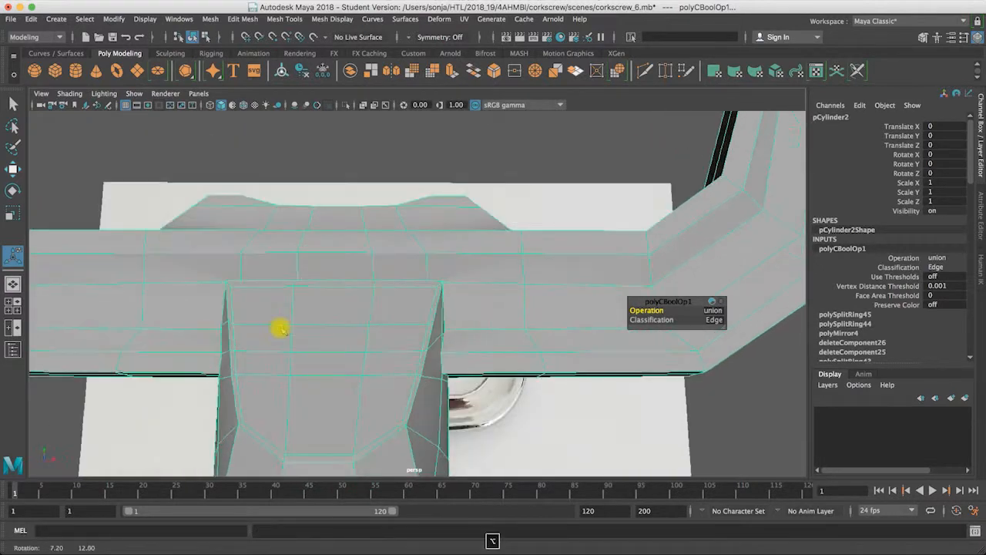
# Step: Use Target Weld to merge a handle vertex into the neighboring shaft vertex along the shaft's upper front edge
pyautogui.keyDown('alt'); pyautogui.moveTo(280, 329); pyautogui.dragTo(466, 331, button='right'); pyautogui.keyUp('alt')
pyautogui.keyDown('alt'); pyautogui.moveTo(466, 331); pyautogui.dragTo(450, 256); pyautogui.keyUp('alt')
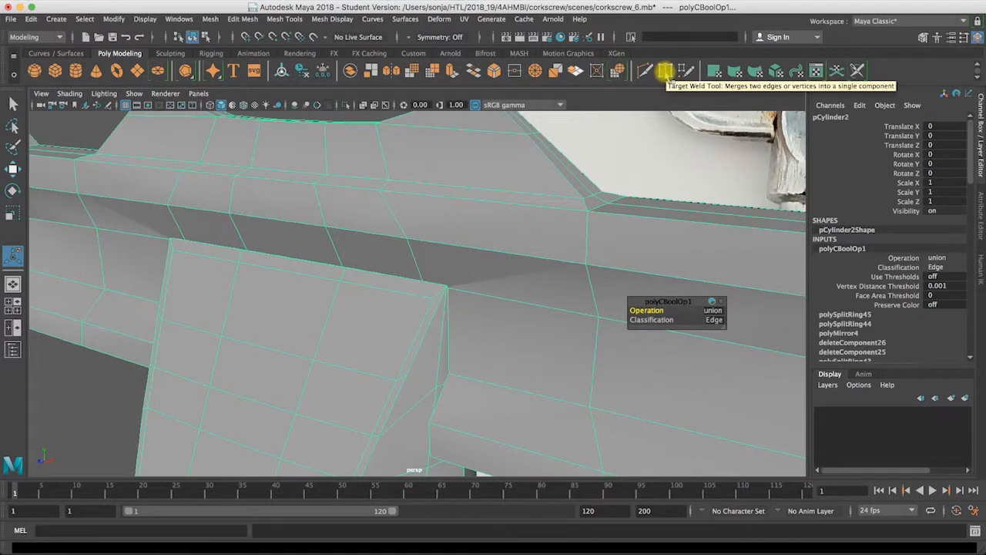
pyautogui.click(665, 72)
pyautogui.moveTo(426, 279)
pyautogui.keyDown('alt'); pyautogui.mouseDown()
pyautogui.moveTo(501, 286)
pyautogui.moveTo(524, 264)
pyautogui.moveTo(534, 280)
pyautogui.moveTo(443, 294)
pyautogui.moveTo(407, 282)
pyautogui.mouseUp(); pyautogui.keyUp('alt')
pyautogui.keyDown('alt'); pyautogui.moveTo(408, 282); pyautogui.dragTo(716, 305, button='right'); pyautogui.keyUp('alt')
pyautogui.keyDown('alt'); pyautogui.moveTo(260, 255); pyautogui.dragTo(333, 249); pyautogui.keyUp('alt')
pyautogui.keyDown('alt'); pyautogui.moveTo(333, 249); pyautogui.dragTo(514, 246, button='right'); pyautogui.keyUp('alt')
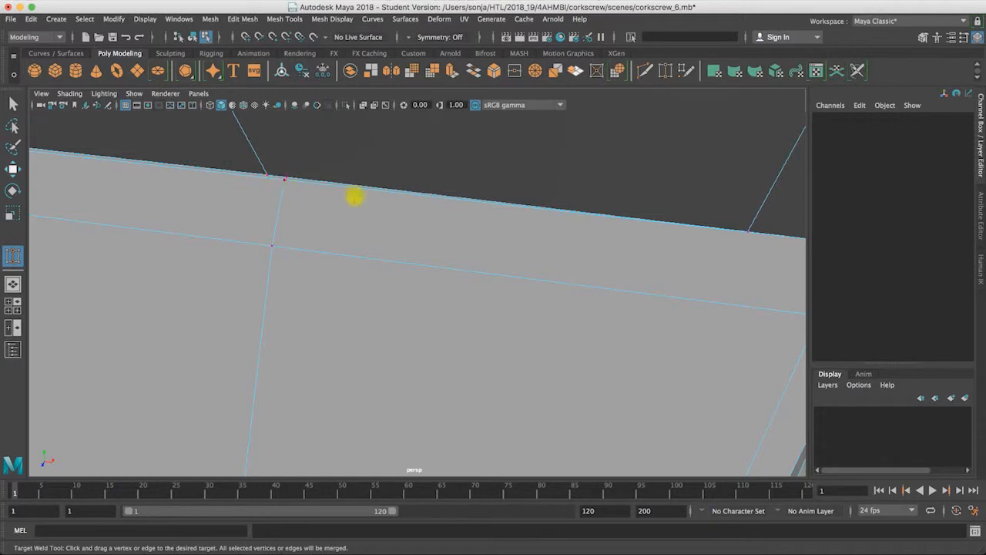
pyautogui.keyDown('alt'); pyautogui.moveTo(293, 231); pyautogui.dragTo(268, 207); pyautogui.keyUp('alt')
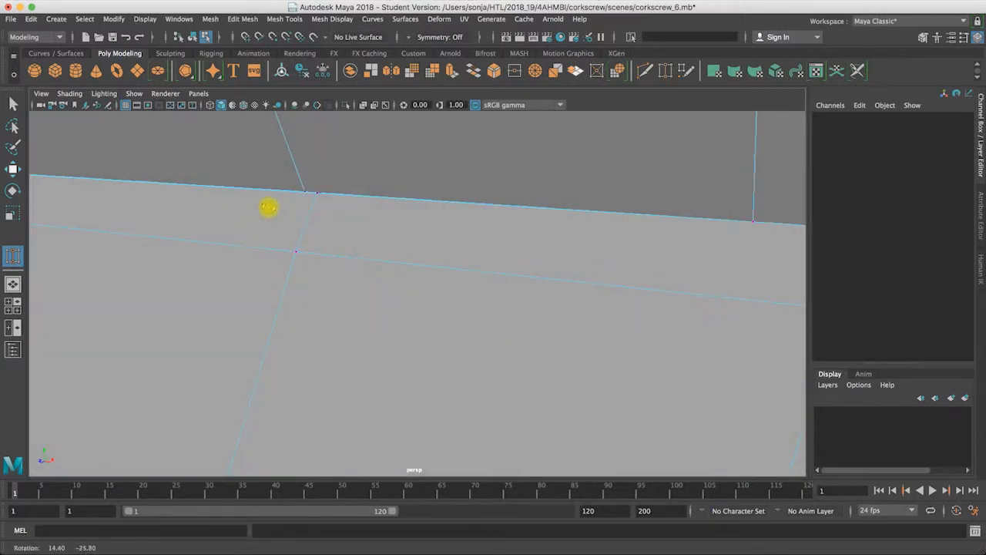
pyautogui.keyDown('alt'); pyautogui.moveTo(624, 227); pyautogui.dragTo(440, 242, button='right'); pyautogui.keyUp('alt')
pyautogui.keyDown('alt'); pyautogui.moveTo(440, 242); pyautogui.dragTo(547, 249); pyautogui.keyUp('alt')
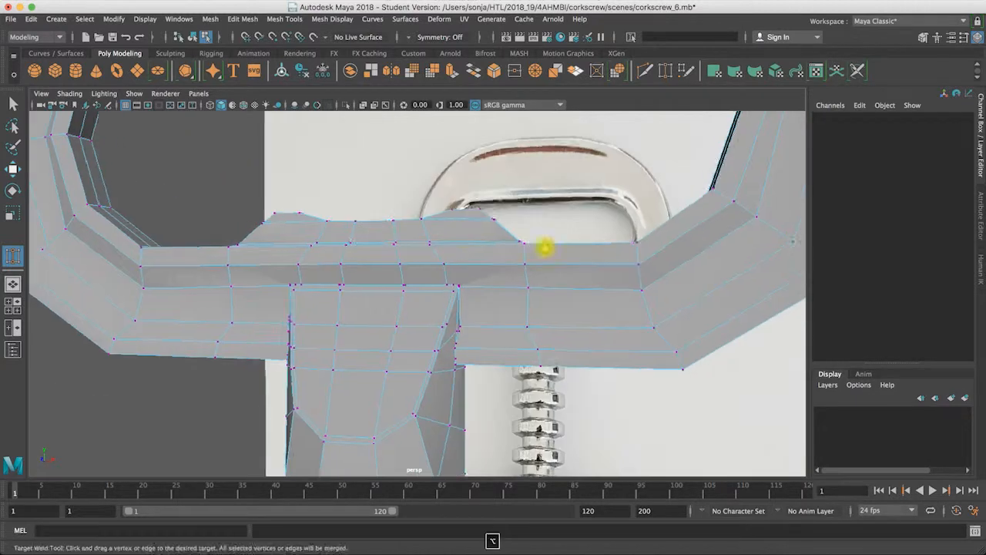
pyautogui.keyDown('alt'); pyautogui.moveTo(409, 289); pyautogui.dragTo(490, 312, button='right'); pyautogui.keyUp('alt')
pyautogui.keyDown('alt'); pyautogui.moveTo(491, 312); pyautogui.dragTo(432, 331); pyautogui.keyUp('alt')
pyautogui.keyDown('alt'); pyautogui.moveTo(524, 299); pyautogui.dragTo(716, 300, button='right'); pyautogui.keyUp('alt')
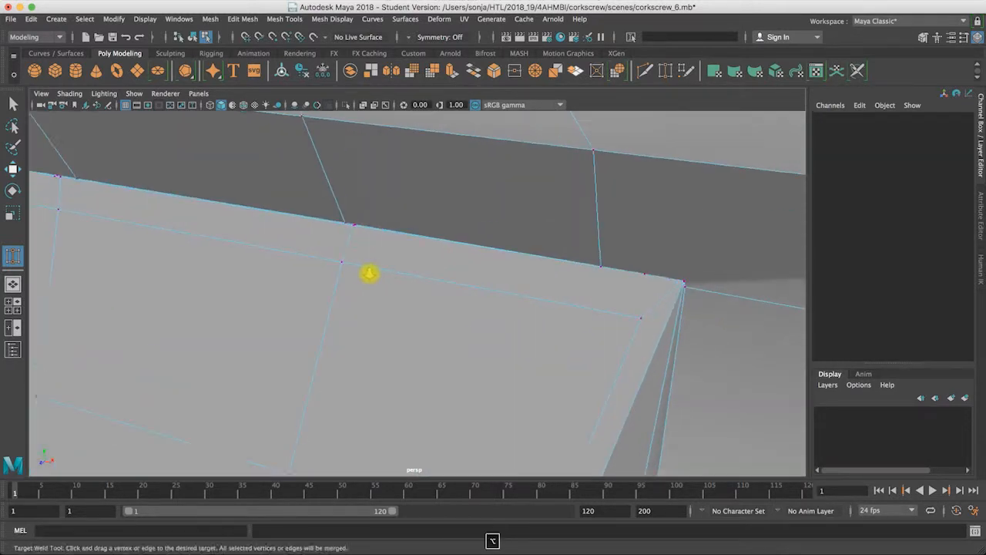
pyautogui.keyDown('alt'); pyautogui.moveTo(367, 273); pyautogui.dragTo(564, 286, button='right'); pyautogui.keyUp('alt')
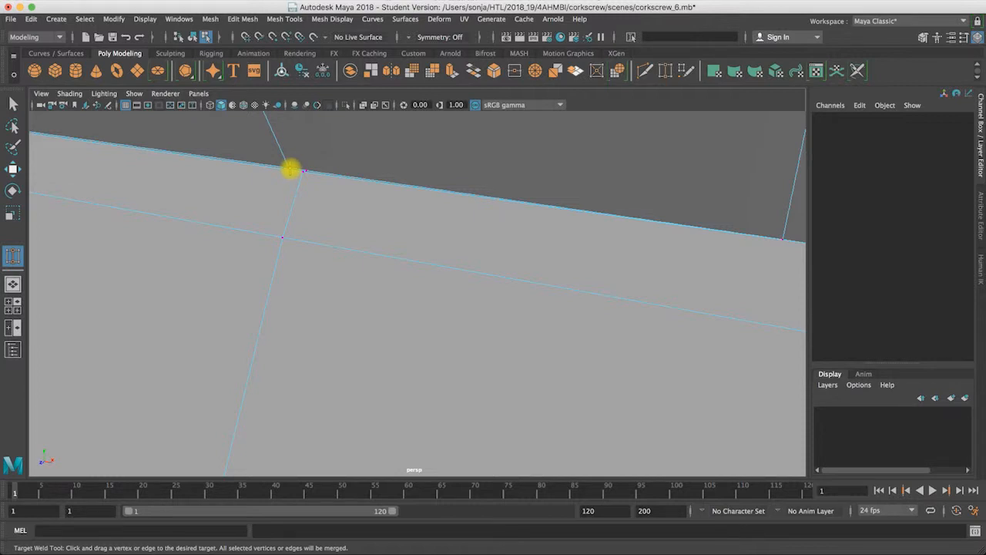
pyautogui.moveTo(291, 169)
pyautogui.mouseDown()
pyautogui.moveTo(321, 171)
pyautogui.moveTo(308, 170)
pyautogui.mouseUp()
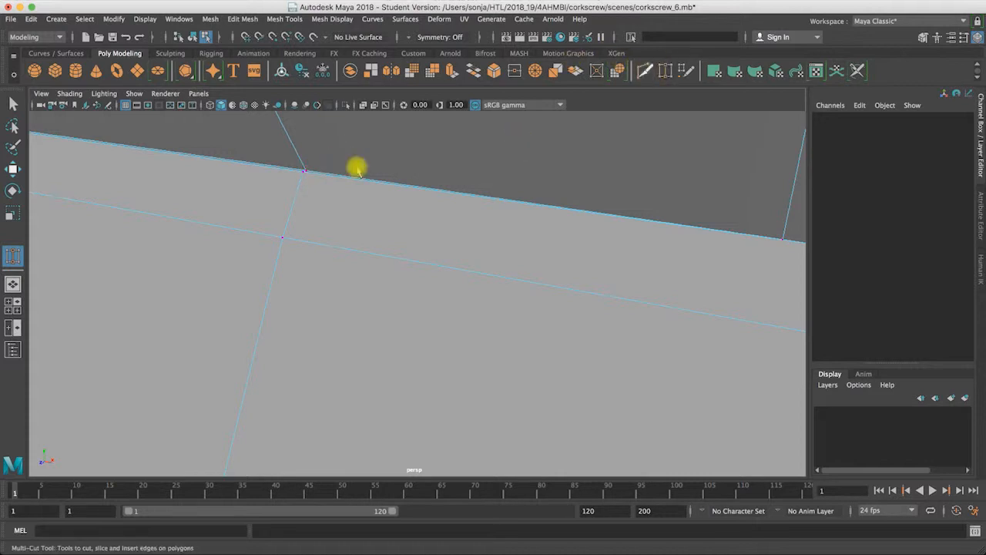
# Step: Target Weld the stray handle vertices into the neighboring vertices along the shaft's upper front edge, up to the corner vertex
pyautogui.moveTo(305, 172); pyautogui.dragTo(311, 178)
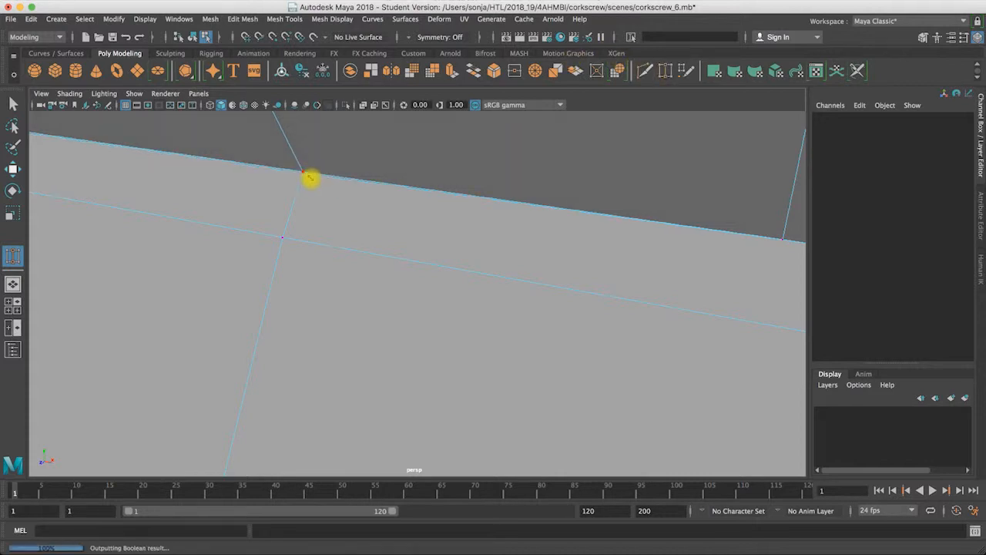
pyautogui.keyDown('alt'); pyautogui.scroll(-10, 343, 220); pyautogui.keyUp('alt')
pyautogui.keyDown('alt'); pyautogui.moveTo(370, 218); pyautogui.dragTo(528, 238); pyautogui.keyUp('alt')
pyautogui.keyDown('alt'); pyautogui.moveTo(528, 239); pyautogui.dragTo(418, 328, button='right'); pyautogui.keyUp('alt')
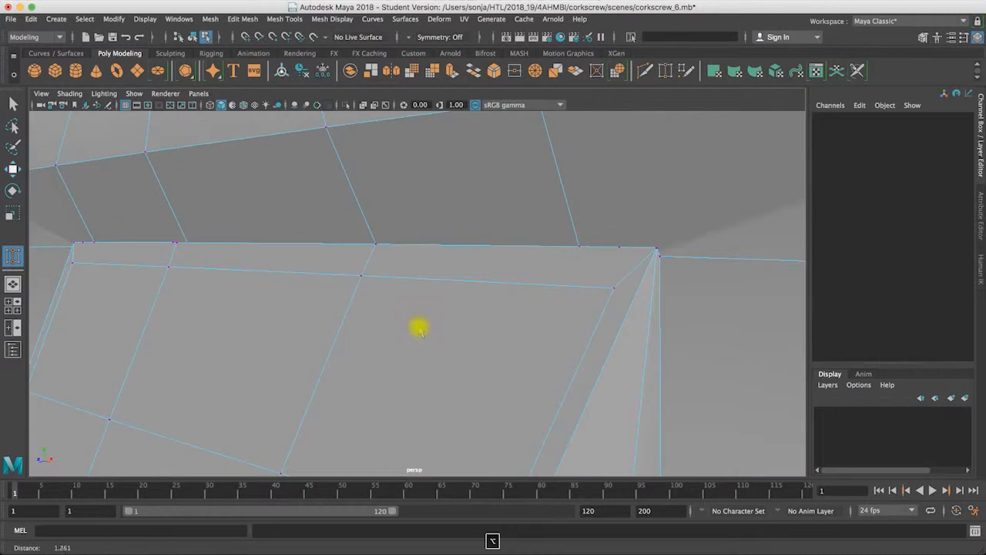
pyautogui.keyDown('alt'); pyautogui.moveTo(418, 329); pyautogui.dragTo(566, 269); pyautogui.keyUp('alt')
pyautogui.keyDown('alt'); pyautogui.moveTo(566, 269); pyautogui.dragTo(434, 248, button='middle'); pyautogui.keyUp('alt')
pyautogui.keyDown('alt'); pyautogui.moveTo(434, 249); pyautogui.dragTo(682, 291, button='right'); pyautogui.keyUp('alt')
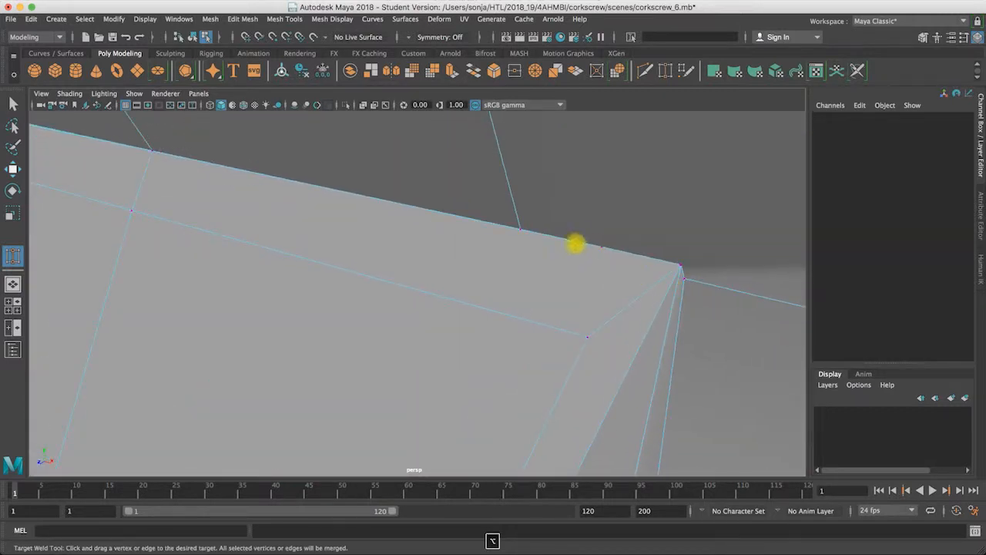
pyautogui.moveTo(521, 230); pyautogui.dragTo(660, 258)
pyautogui.keyDown('alt'); pyautogui.moveTo(661, 258); pyautogui.dragTo(596, 273, button='right'); pyautogui.keyUp('alt')
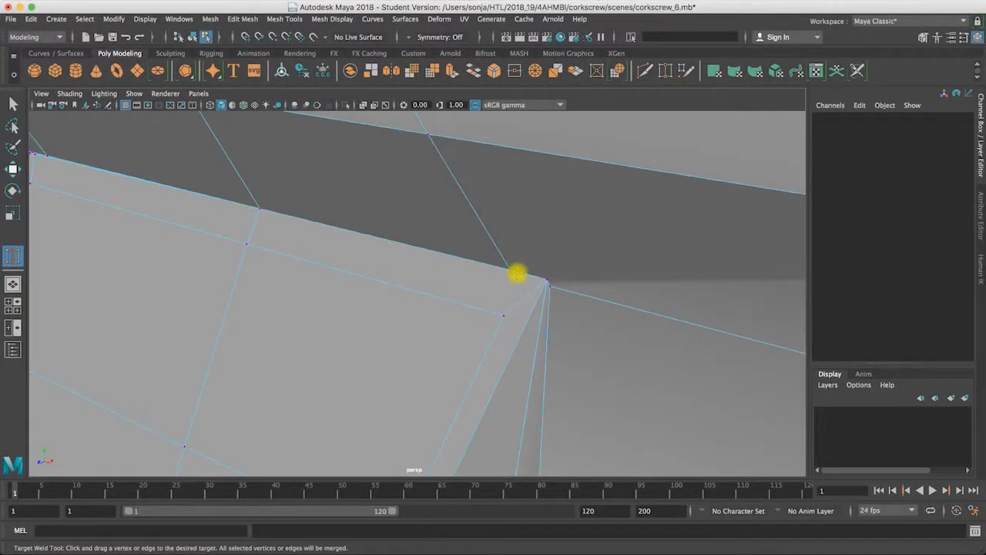
pyautogui.moveTo(546, 277); pyautogui.dragTo(500, 298)
# Step: Target Weld the loose vertex on the shaft's side face into the joint vertex directly below it
pyautogui.keyDown('alt'); pyautogui.moveTo(500, 299); pyautogui.dragTo(435, 177, button='middle'); pyautogui.keyUp('alt')
pyautogui.keyDown('alt'); pyautogui.moveTo(462, 288); pyautogui.dragTo(472, 288); pyautogui.keyUp('alt')
pyautogui.keyDown('alt'); pyautogui.moveTo(471, 288); pyautogui.dragTo(539, 288, button='right'); pyautogui.keyUp('alt')
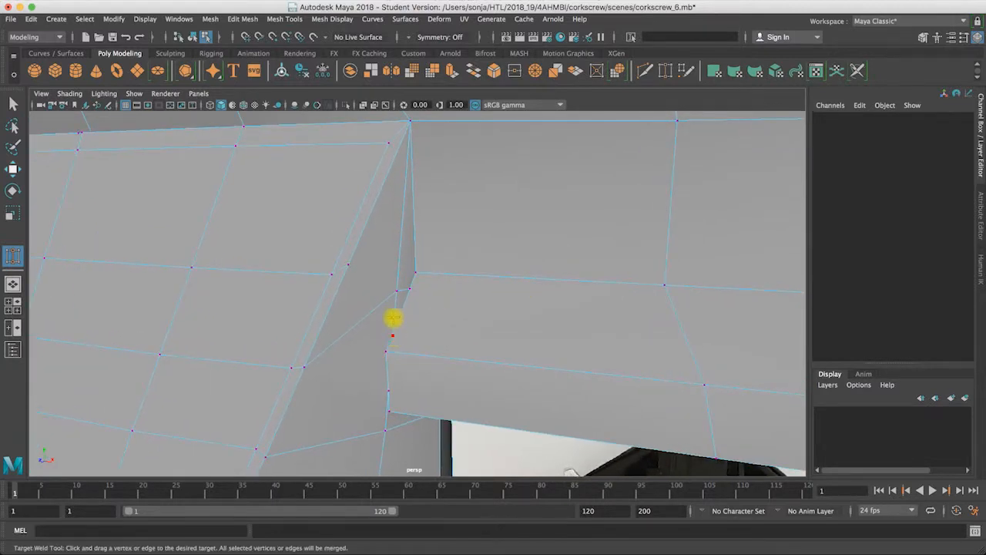
pyautogui.keyDown('alt'); pyautogui.moveTo(405, 302); pyautogui.dragTo(312, 318, button='right'); pyautogui.keyUp('alt')
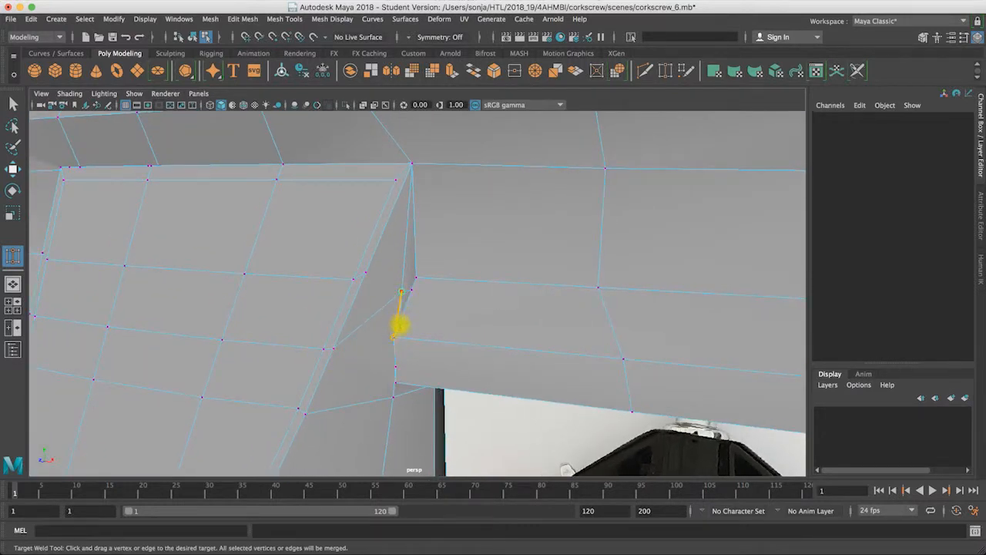
pyautogui.moveTo(397, 329); pyautogui.dragTo(395, 335)
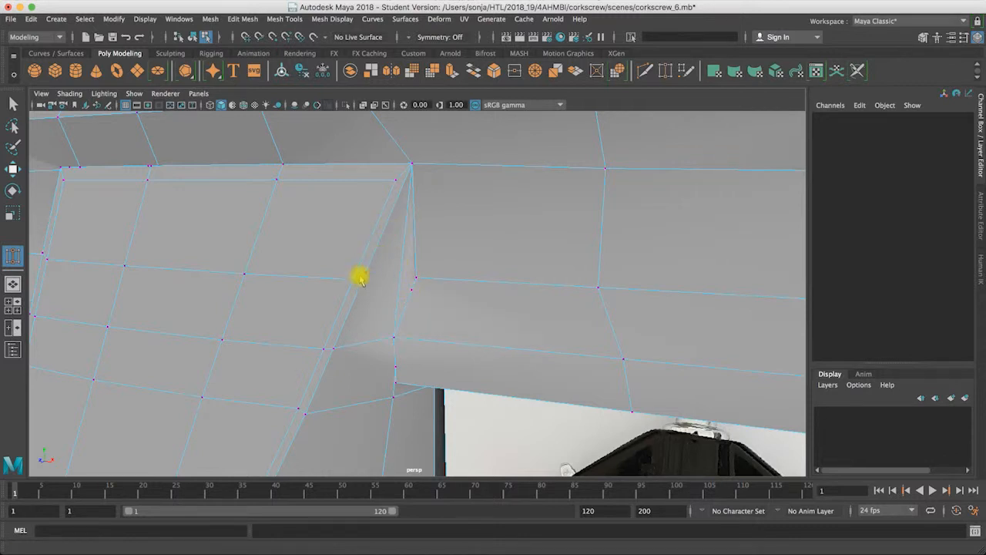
# Step: Target Weld the extra vertex on the lower side of the joint into the handle's bottom corner vertex
pyautogui.moveTo(417, 292)
pyautogui.keyDown('alt'); pyautogui.mouseDown()
pyautogui.moveTo(397, 304)
pyautogui.moveTo(419, 296)
pyautogui.mouseUp(); pyautogui.keyUp('alt')
pyautogui.keyDown('alt'); pyautogui.moveTo(409, 377); pyautogui.dragTo(405, 357); pyautogui.keyUp('alt')
pyautogui.keyDown('alt'); pyautogui.moveTo(398, 372); pyautogui.dragTo(425, 396); pyautogui.keyUp('alt')
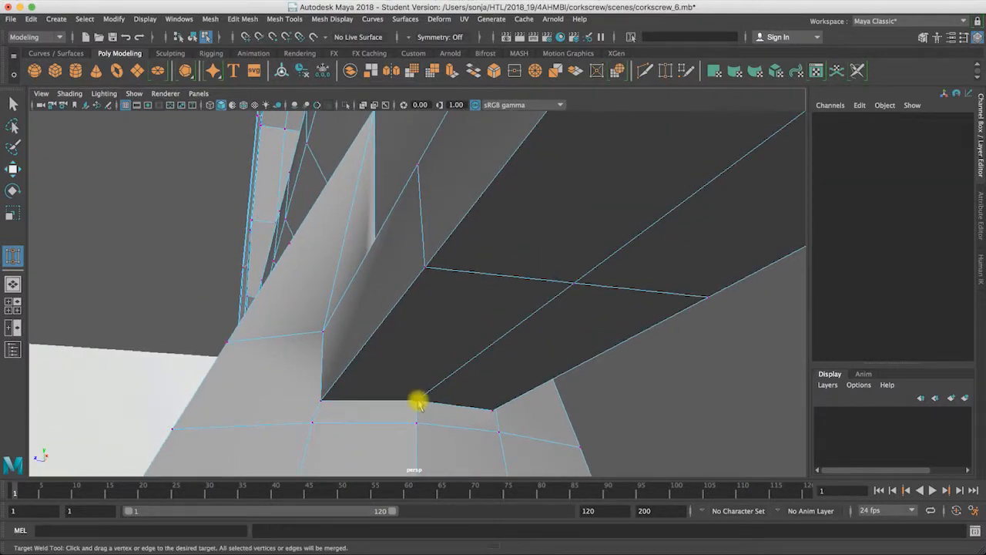
# Step: Use Multi-Cut to add an edge across the shaft's side, connecting its front-edge vertex to the handle's nearest edge vertex
pyautogui.keyDown('alt'); pyautogui.moveTo(408, 406); pyautogui.dragTo(324, 365); pyautogui.keyUp('alt')
pyautogui.click(646, 70)
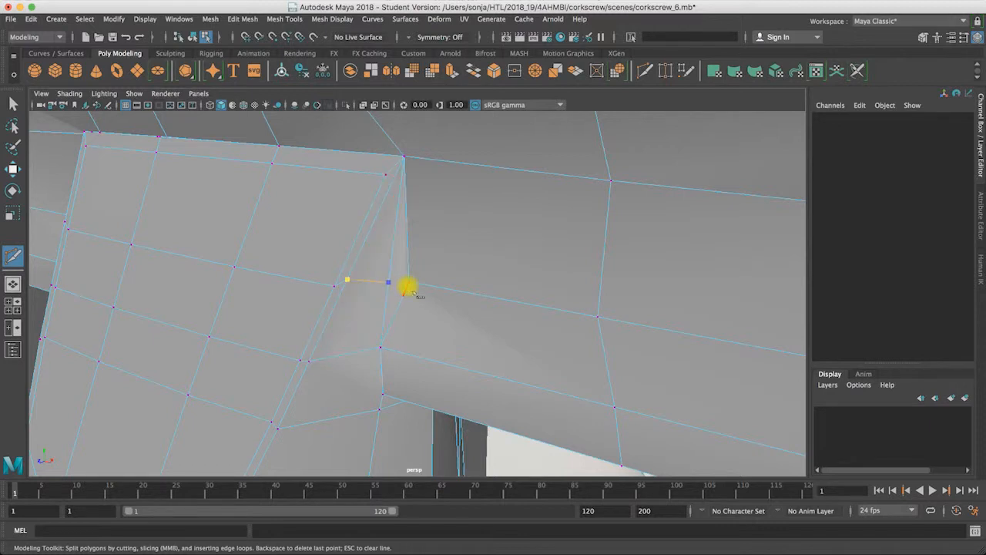
pyautogui.press('Return')
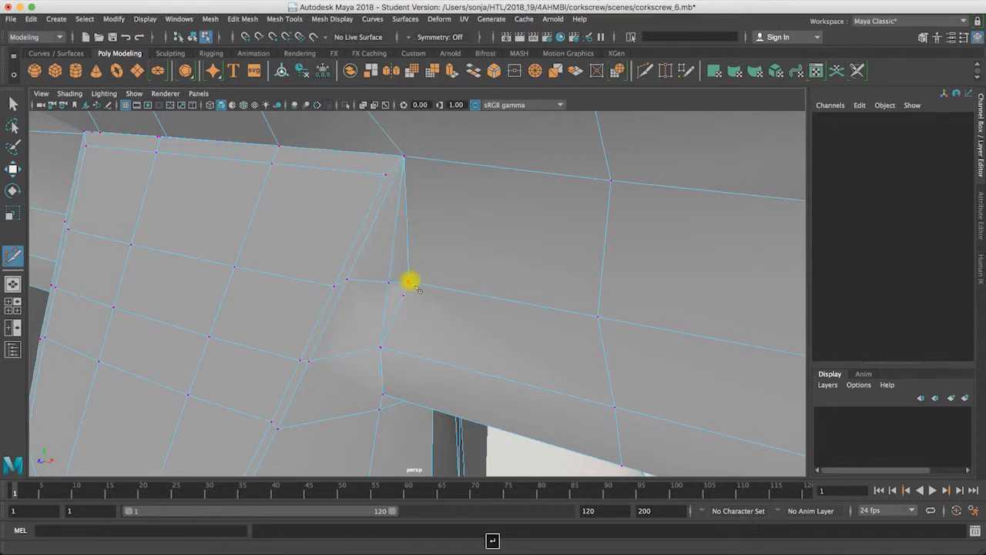
# Step: Target Weld the new cut vertex and the leftover vertex beside it into the handle's adjacent joint vertex
pyautogui.keyDown('alt'); pyautogui.moveTo(411, 281); pyautogui.dragTo(385, 374); pyautogui.keyUp('alt')
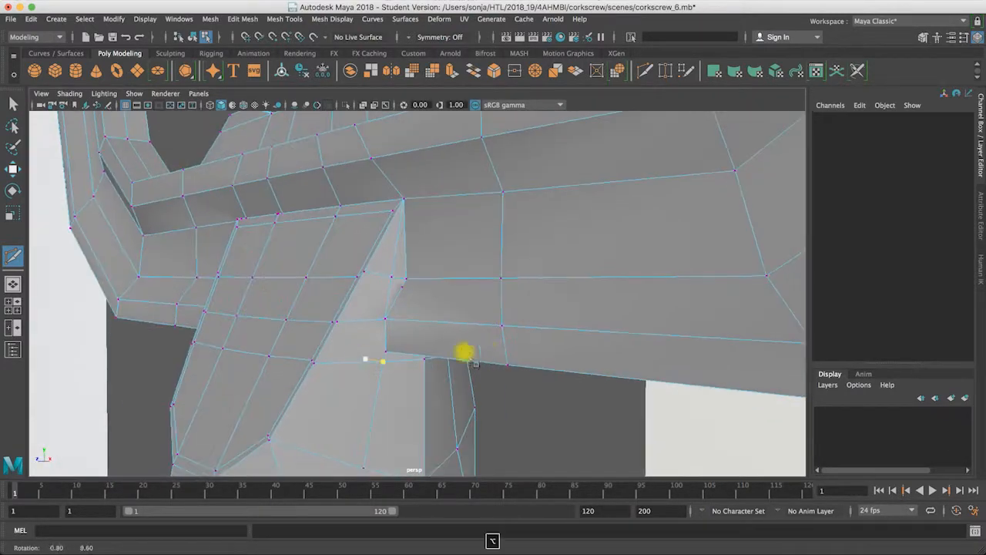
pyautogui.keyDown('alt'); pyautogui.moveTo(465, 352); pyautogui.dragTo(490, 353, button='right'); pyautogui.keyUp('alt')
pyautogui.keyDown('alt'); pyautogui.moveTo(417, 289); pyautogui.dragTo(449, 318); pyautogui.keyUp('alt')
pyautogui.click(665, 71)
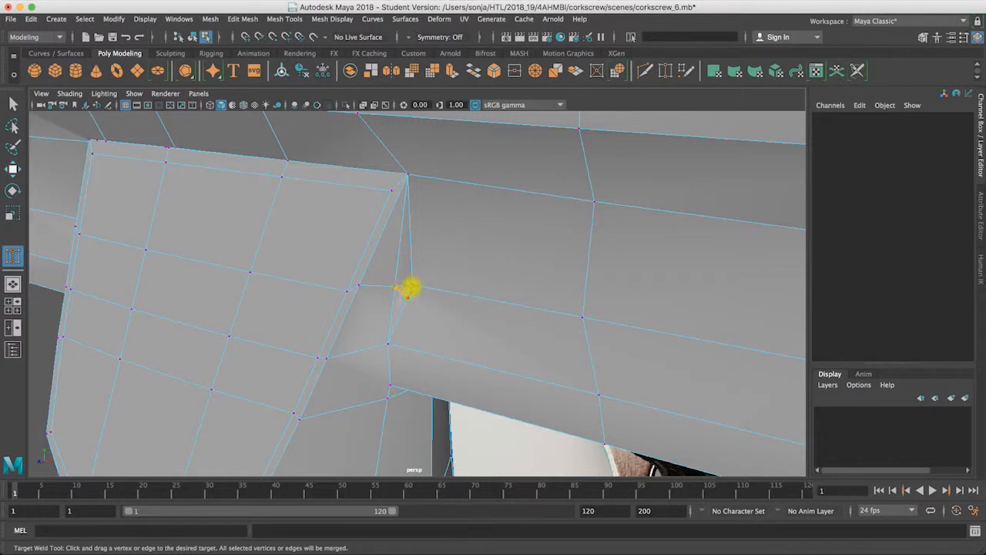
pyautogui.keyDown('alt'); pyautogui.moveTo(417, 294); pyautogui.dragTo(389, 274); pyautogui.keyUp('alt')
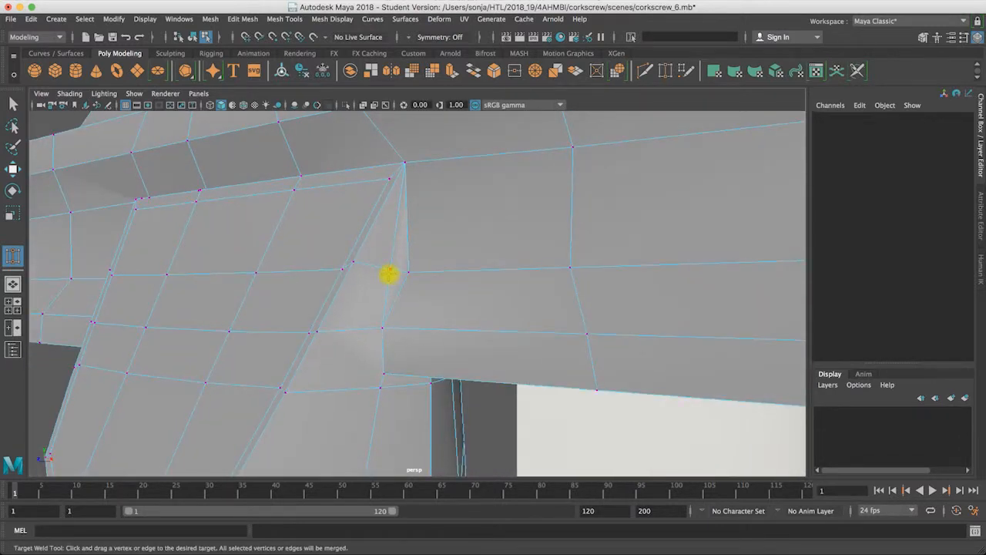
pyautogui.keyDown('alt'); pyautogui.moveTo(462, 297); pyautogui.dragTo(270, 308); pyautogui.keyUp('alt')
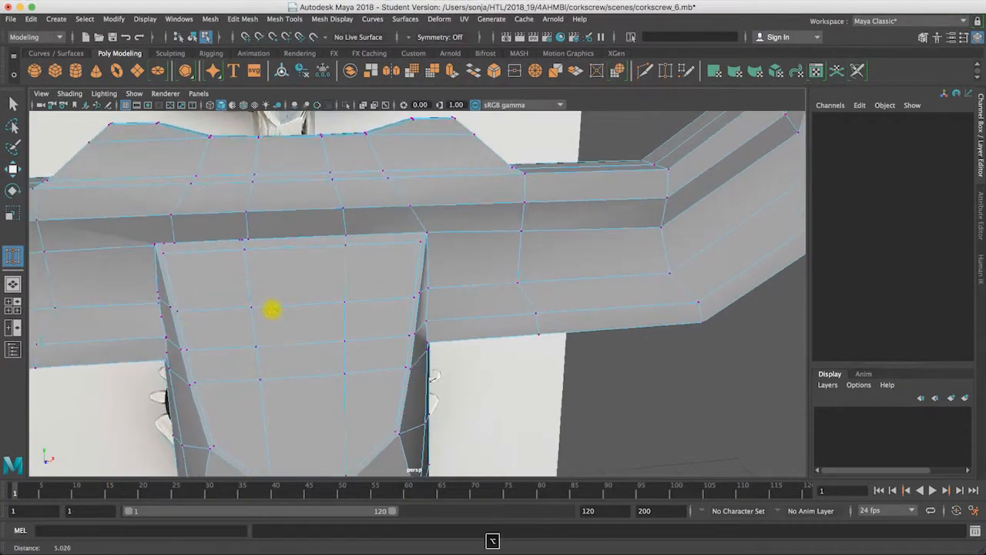
pyautogui.keyDown('alt'); pyautogui.moveTo(422, 355); pyautogui.dragTo(542, 352, button='right'); pyautogui.keyUp('alt')
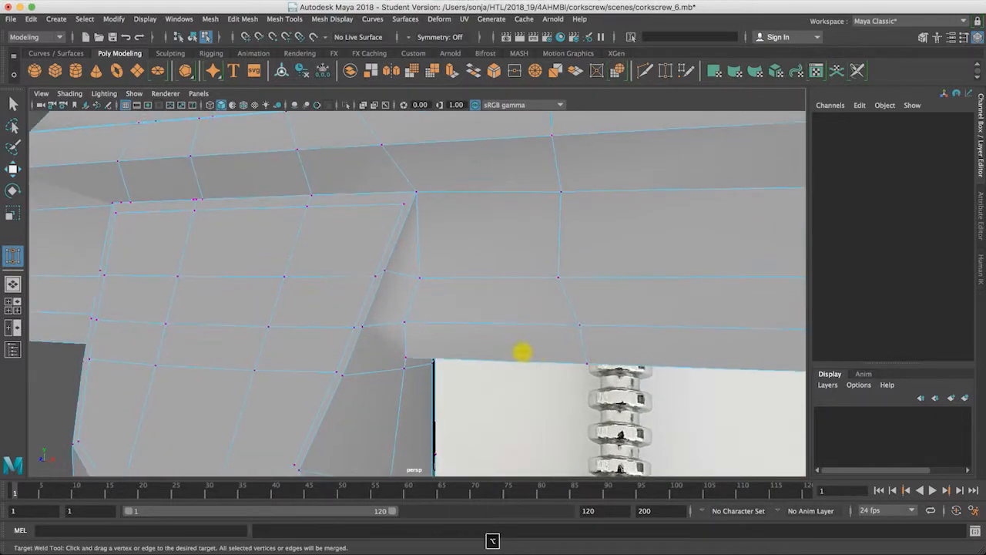
# Step: Examine the joint's upper corner in the smooth preview and pick its vertex to look for overlapping points
pyautogui.keyDown('alt'); pyautogui.moveTo(432, 326); pyautogui.dragTo(427, 246); pyautogui.keyUp('alt')
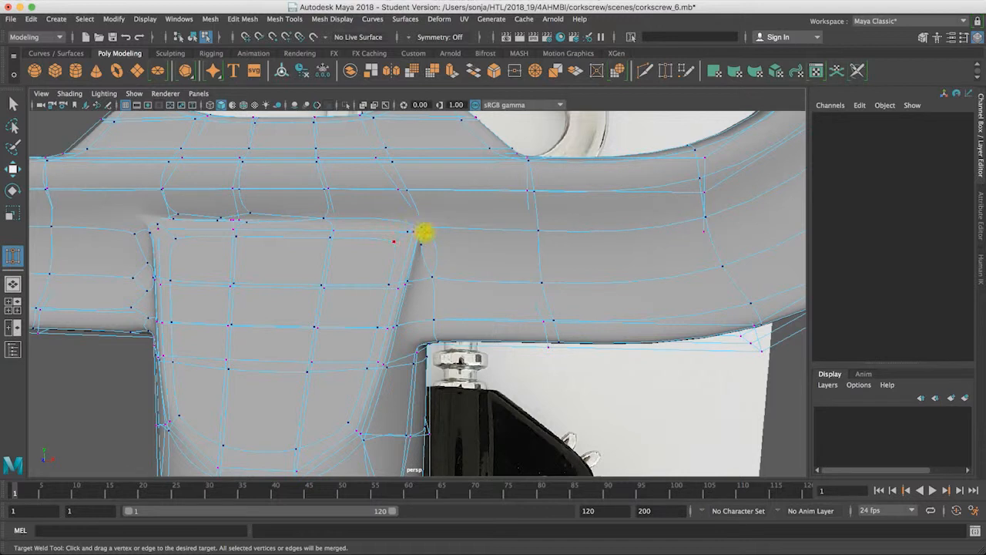
pyautogui.press('3')
pyautogui.click(13, 103)
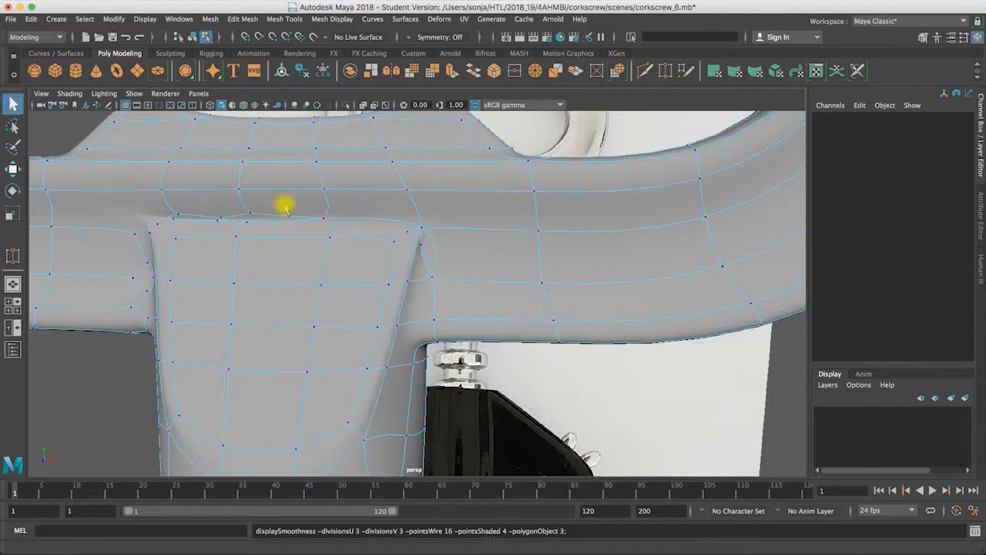
pyautogui.click(417, 238)
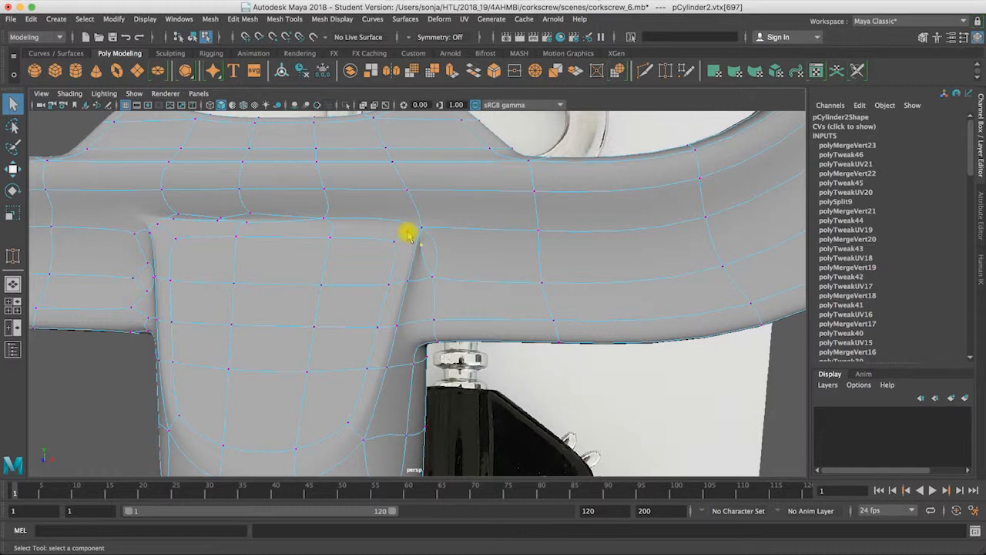
# Step: Return to the unsmoothed display and merge the overlapping vertices at the shaft's upper corner with the handle
pyautogui.press('1')
pyautogui.keyDown('alt'); pyautogui.moveTo(413, 240); pyautogui.dragTo(467, 221, button='right'); pyautogui.keyUp('alt')
pyautogui.click(415, 199)
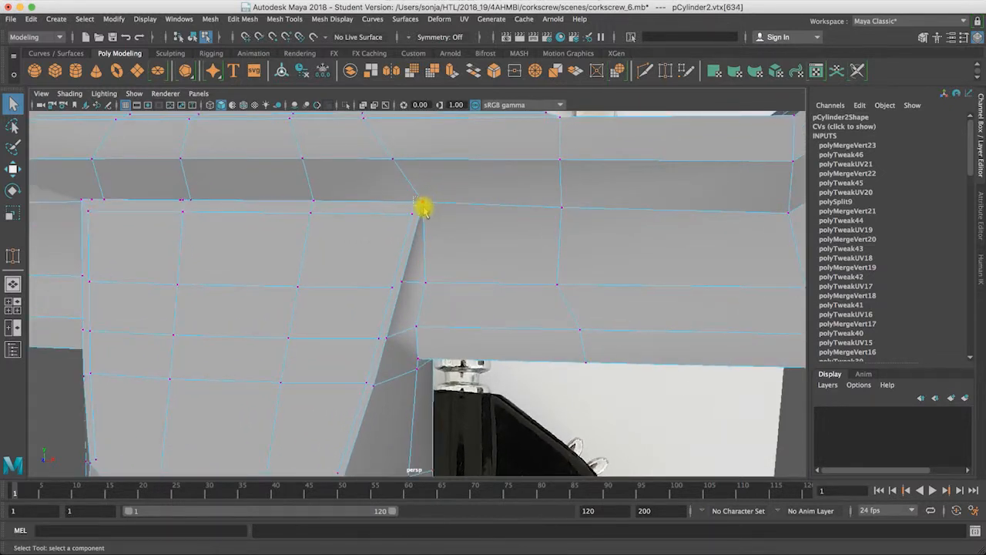
pyautogui.click(423, 205)
pyautogui.moveTo(420, 205)
pyautogui.keyDown('alt'); pyautogui.mouseDown()
pyautogui.moveTo(389, 198)
pyautogui.moveTo(410, 199)
pyautogui.mouseUp(); pyautogui.keyUp('alt')
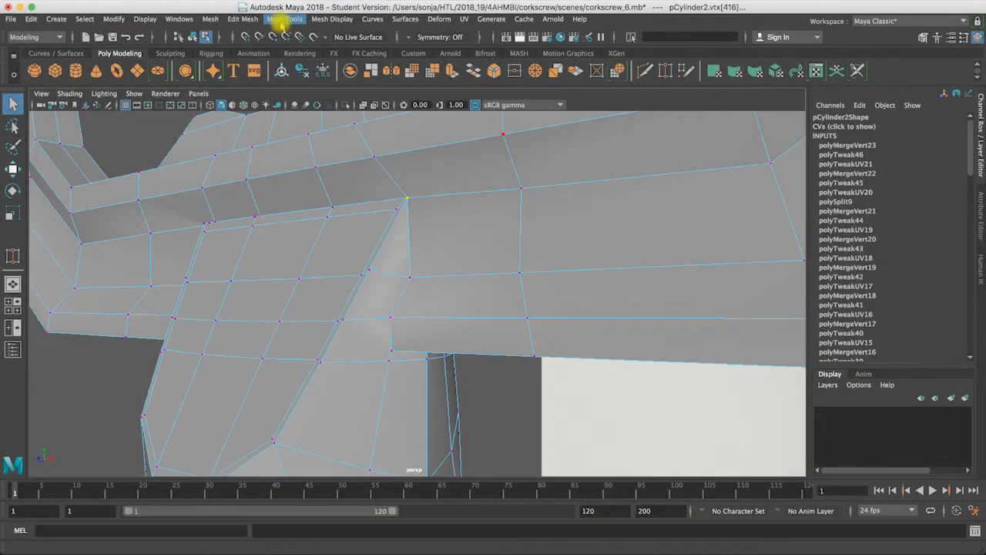
pyautogui.click(282, 21)
pyautogui.moveTo(243, 19)
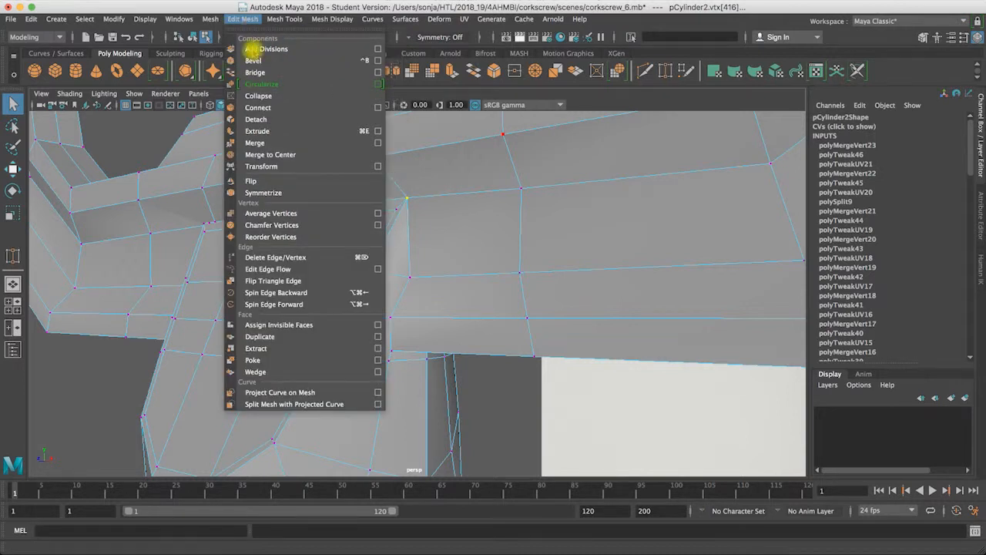
pyautogui.click(262, 143)
pyautogui.keyDown('alt'); pyautogui.moveTo(410, 264); pyautogui.dragTo(466, 289, button='right'); pyautogui.keyUp('alt')
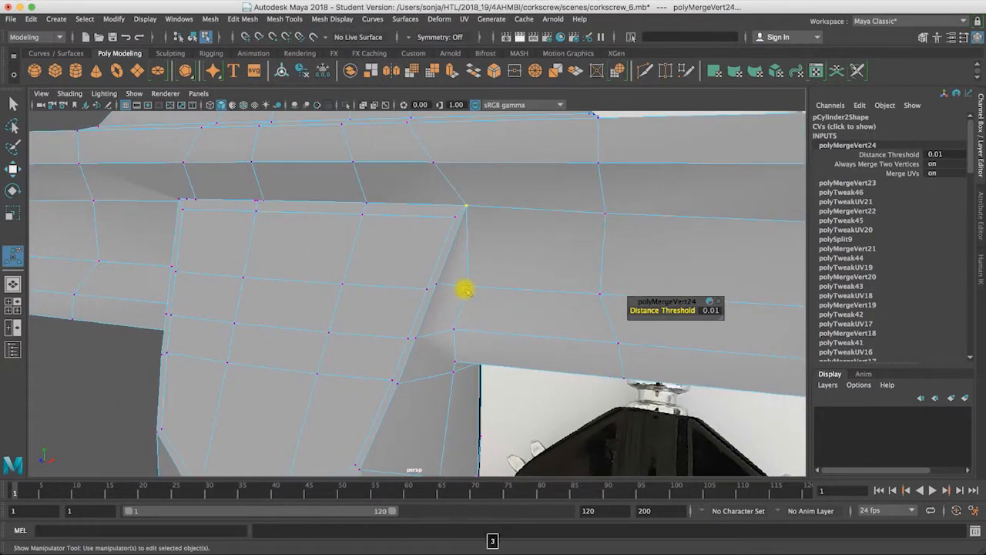
# Step: Inspect both sides of the handle and shaft joint in the smooth preview for remaining shading problems
pyautogui.press('3')
pyautogui.moveTo(485, 312)
pyautogui.keyDown('alt'); pyautogui.mouseDown()
pyautogui.moveTo(467, 257)
pyautogui.moveTo(396, 236)
pyautogui.moveTo(467, 311)
pyautogui.mouseUp(); pyautogui.keyUp('alt')
pyautogui.keyDown('alt'); pyautogui.moveTo(468, 310); pyautogui.dragTo(327, 246, button='right'); pyautogui.keyUp('alt')
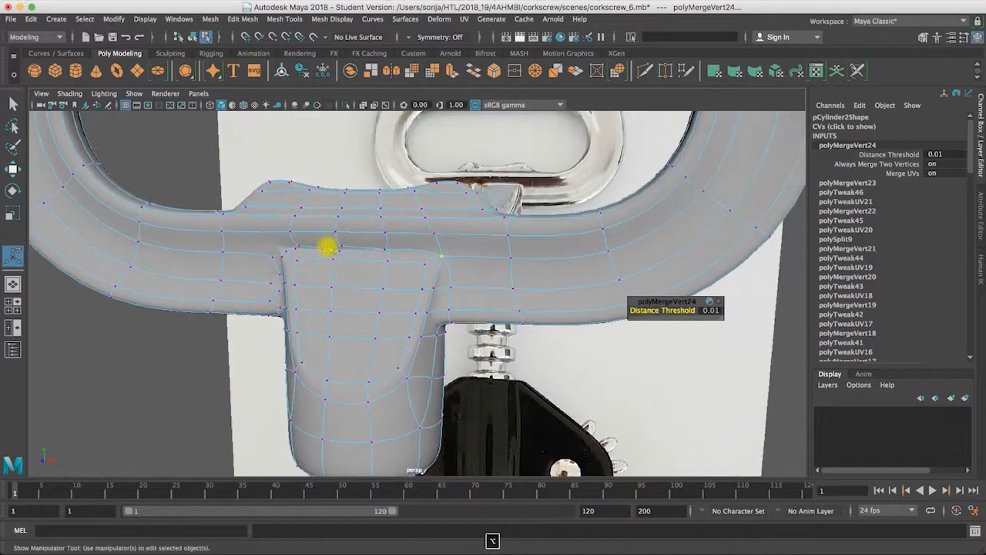
pyautogui.keyDown('alt'); pyautogui.moveTo(369, 268); pyautogui.dragTo(213, 284); pyautogui.keyUp('alt')
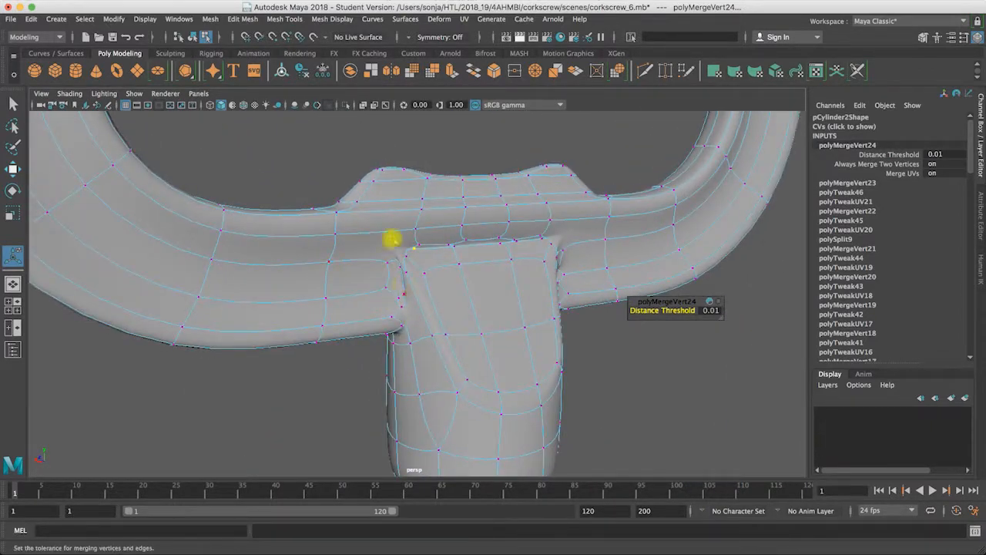
pyautogui.keyDown('alt'); pyautogui.moveTo(445, 285); pyautogui.dragTo(451, 259); pyautogui.keyUp('alt')
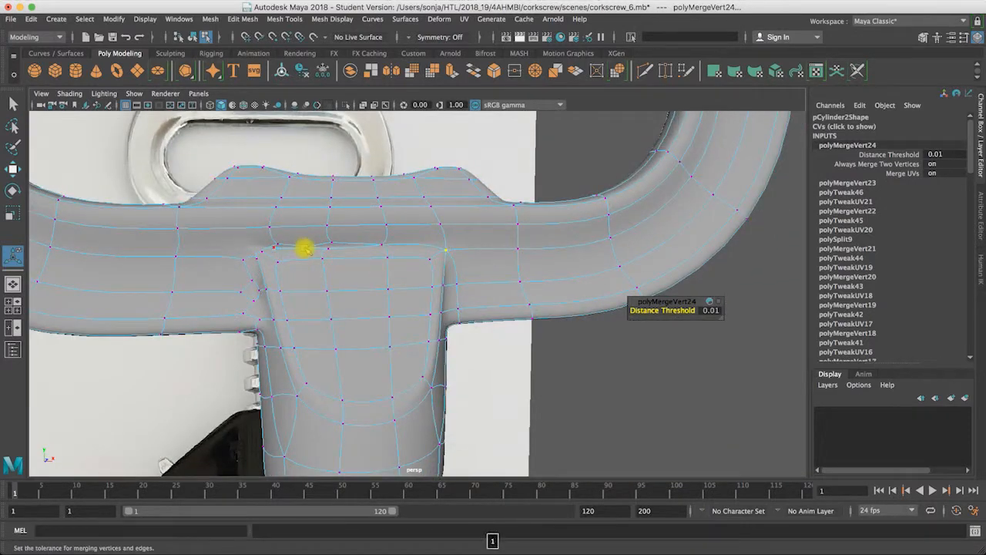
# Step: In the unsmoothed display, merge the two close vertices on the shaft's upper front edge with a distance threshold of 1
pyautogui.press('1')
pyautogui.keyDown('alt'); pyautogui.moveTo(257, 251); pyautogui.dragTo(513, 257); pyautogui.keyUp('alt')
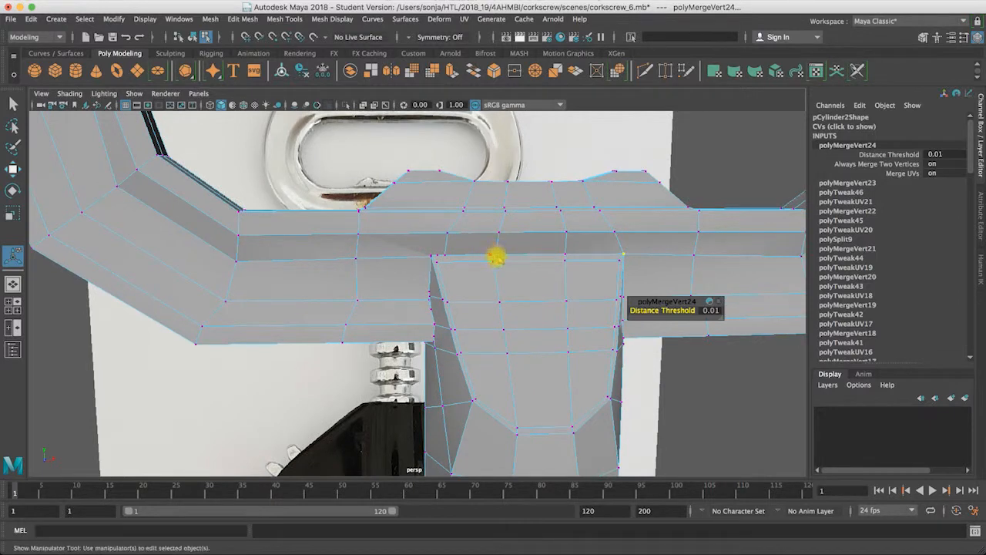
pyautogui.click(282, 20)
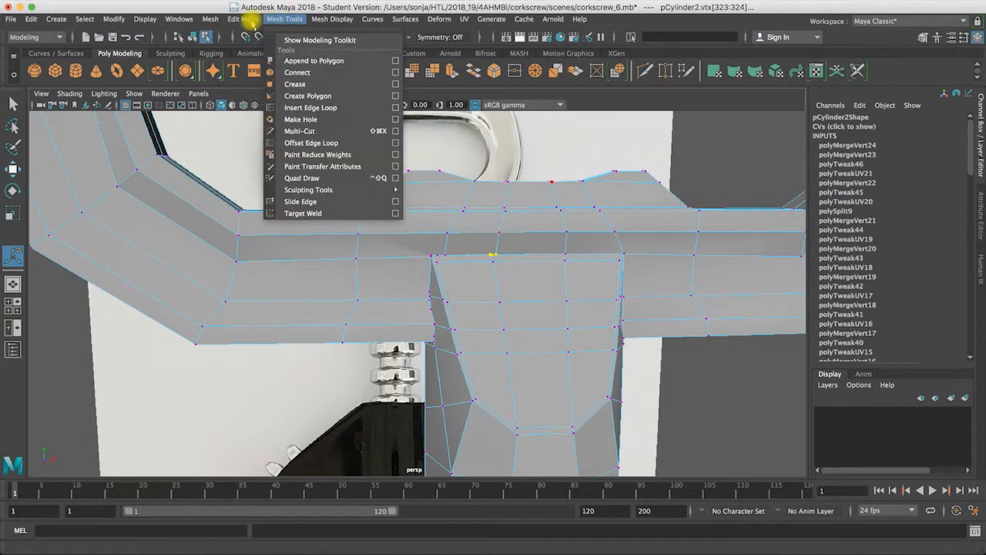
pyautogui.moveTo(251, 21)
pyautogui.click(269, 149)
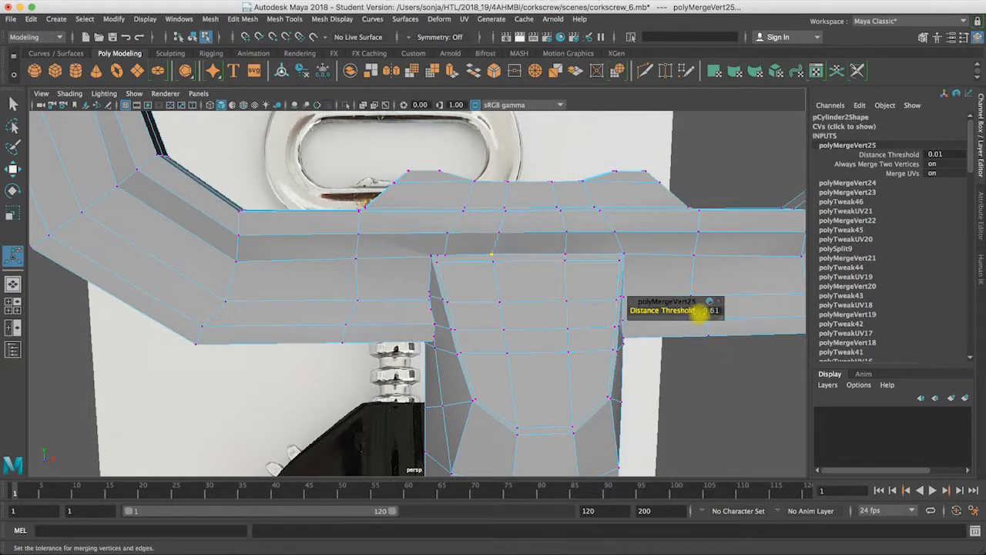
# Step: Check the merged joint in the smooth preview from the front and the side, comparing it with the reference photos
pyautogui.press('3')
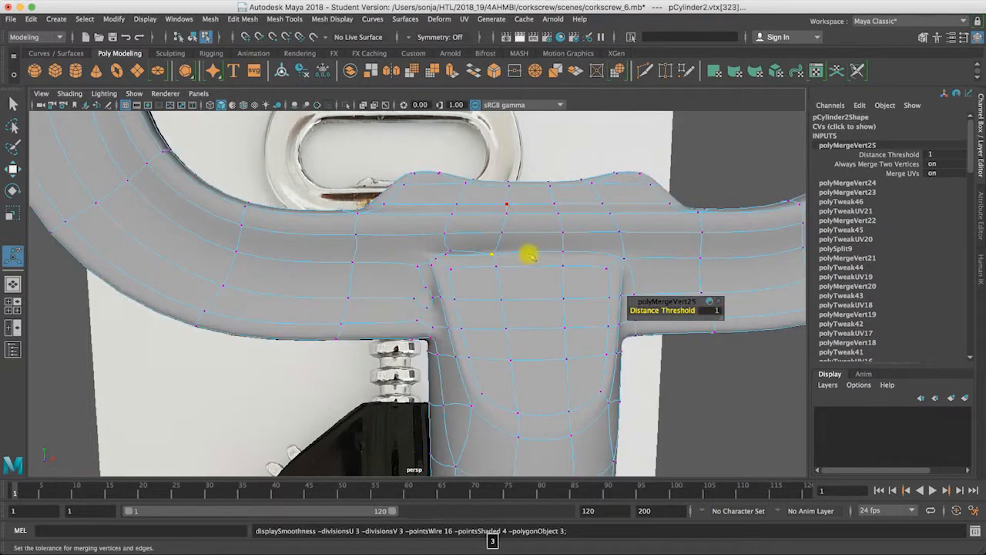
pyautogui.keyDown('alt'); pyautogui.moveTo(537, 289); pyautogui.dragTo(527, 206); pyautogui.keyUp('alt')
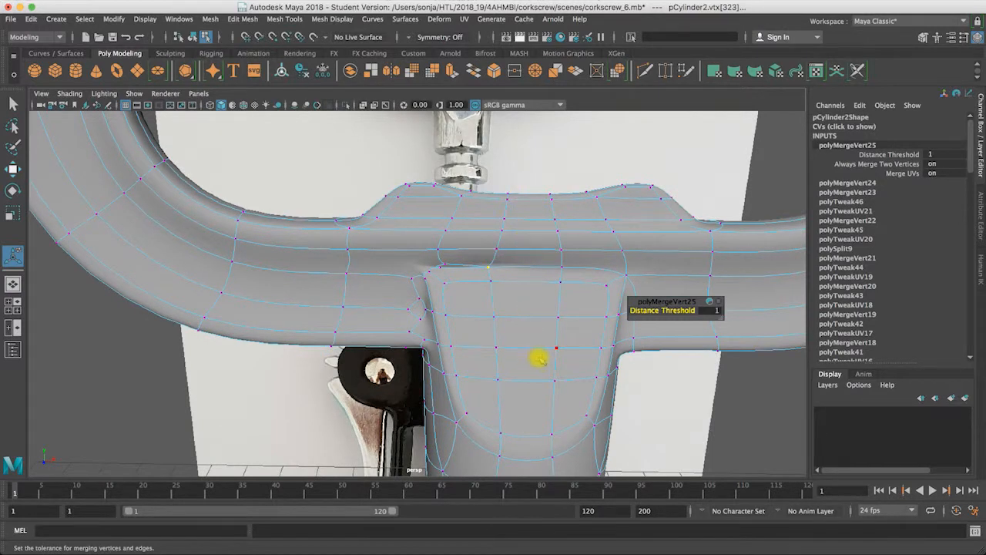
pyautogui.keyDown('alt'); pyautogui.moveTo(555, 281); pyautogui.dragTo(392, 188); pyautogui.keyUp('alt')
pyautogui.keyDown('alt'); pyautogui.moveTo(400, 377); pyautogui.dragTo(358, 359); pyautogui.keyUp('alt')
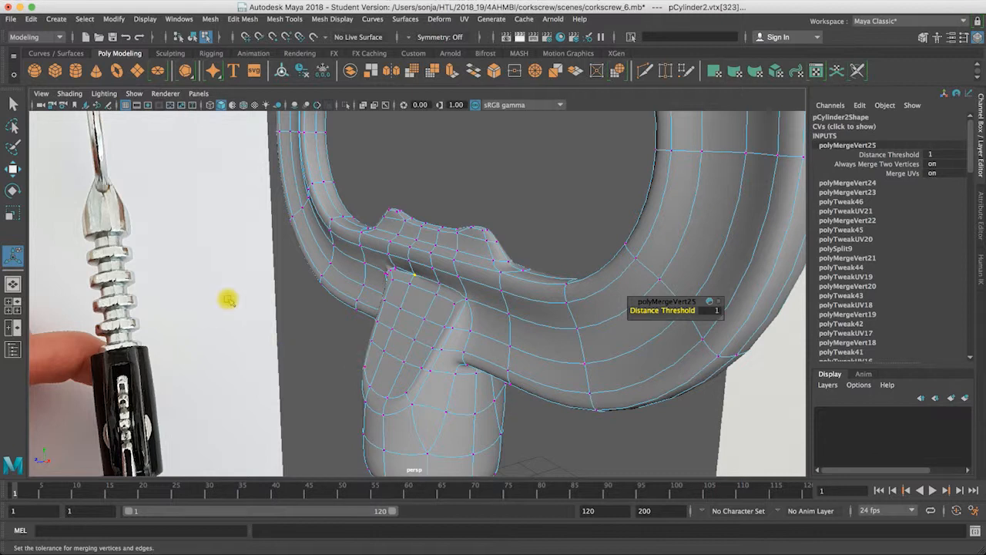
pyautogui.keyDown('alt'); pyautogui.moveTo(436, 315); pyautogui.dragTo(482, 312); pyautogui.keyUp('alt')
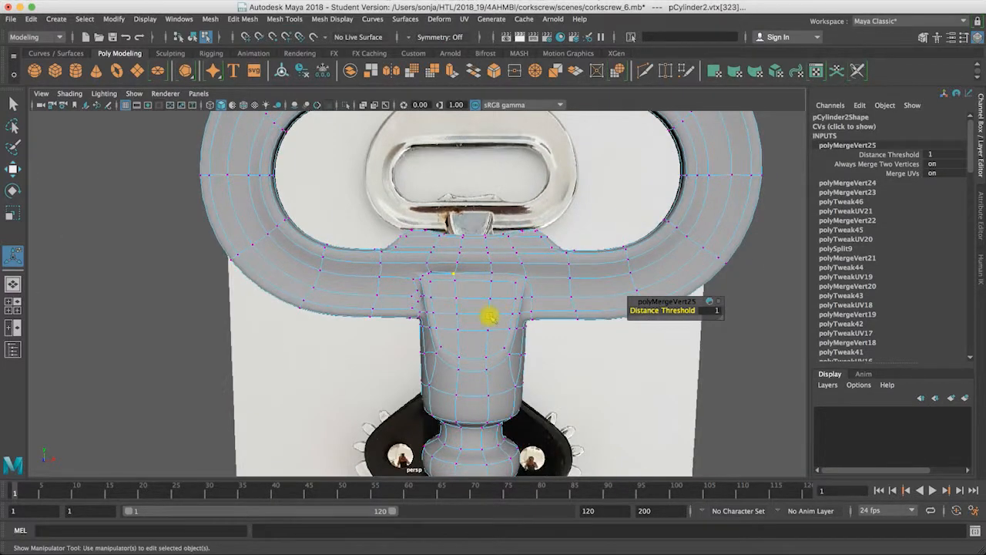
pyautogui.keyDown('alt'); pyautogui.moveTo(491, 316); pyautogui.dragTo(443, 314, button='right'); pyautogui.keyUp('alt')
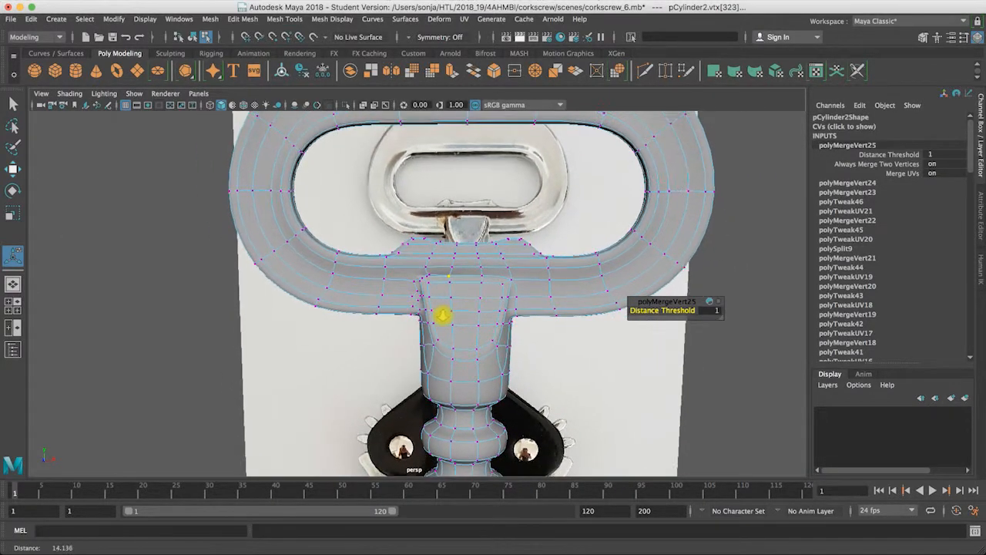
# Step: In the front view, insert an edge loop down the vertical centre line of the handle and shaft
pyautogui.click(14, 102)
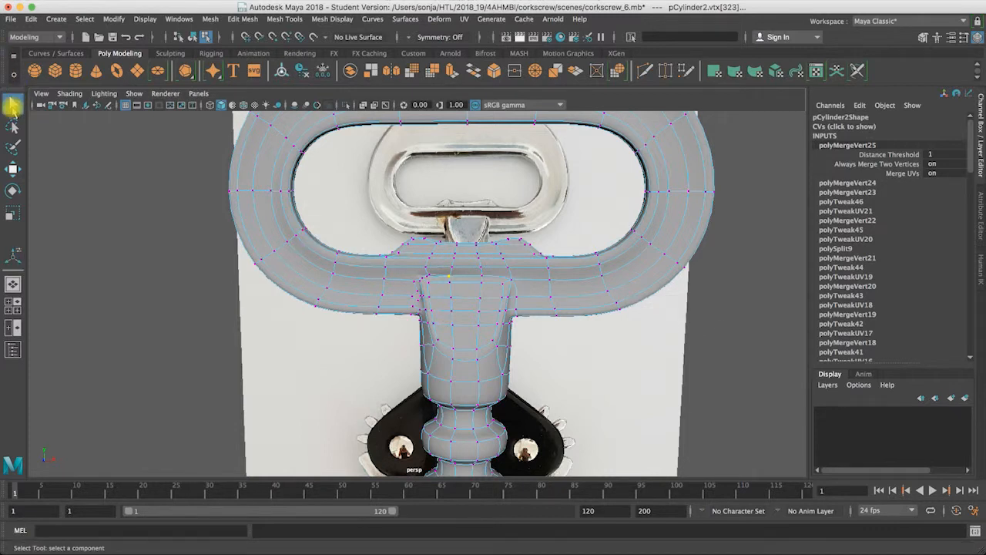
pyautogui.press('space')
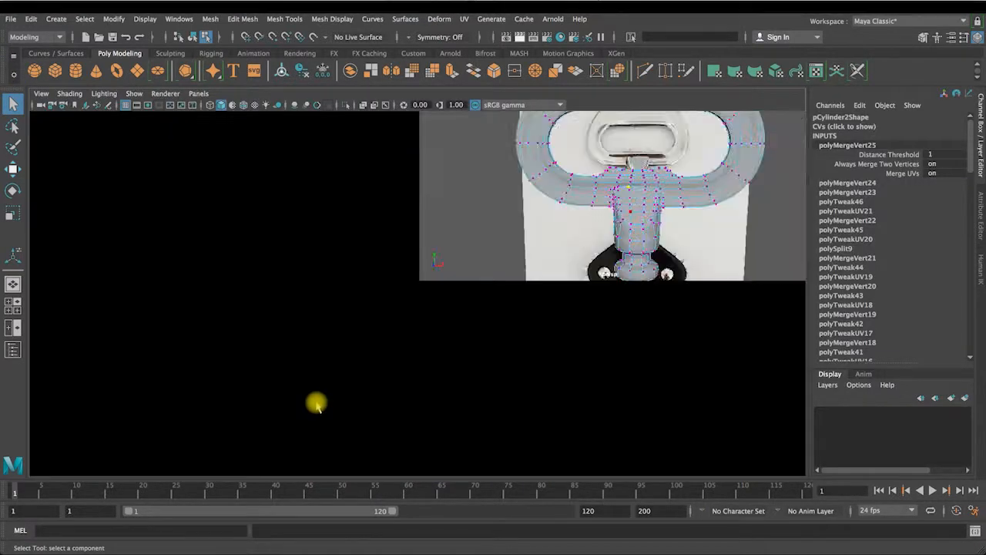
pyautogui.press('space')
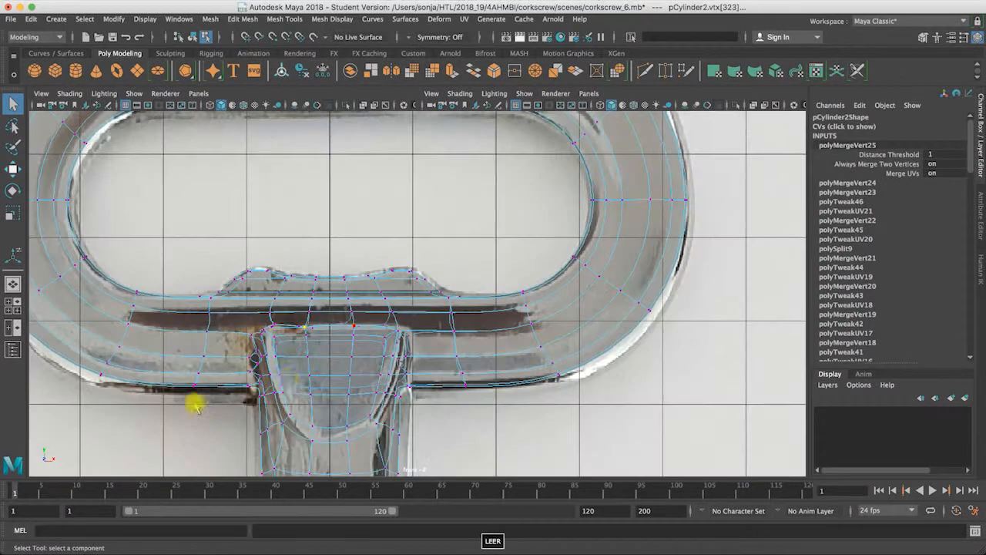
pyautogui.keyDown('alt'); pyautogui.moveTo(407, 352); pyautogui.dragTo(438, 231, button='right'); pyautogui.keyUp('alt')
pyautogui.click(324, 18)
pyautogui.moveTo(289, 23)
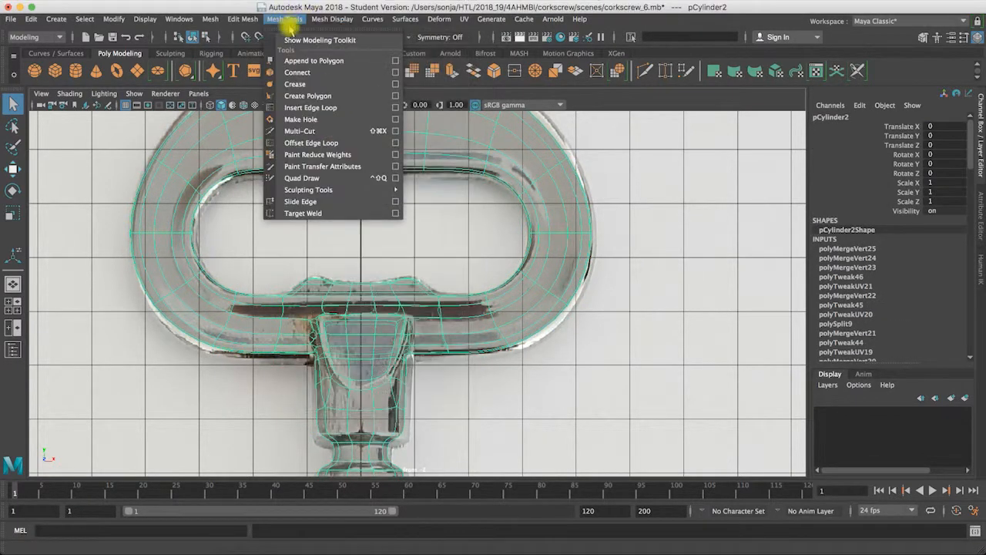
pyautogui.click(311, 107)
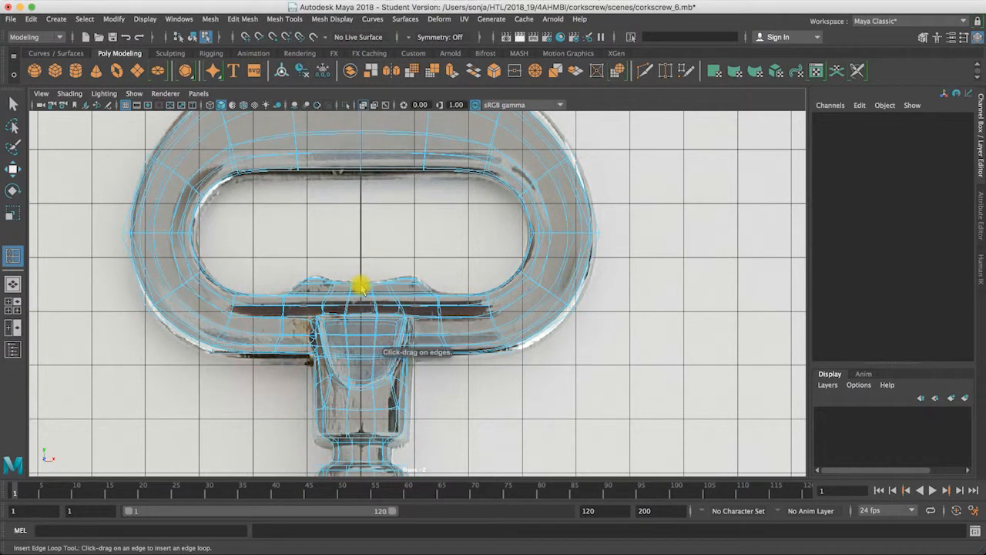
pyautogui.click(362, 287)
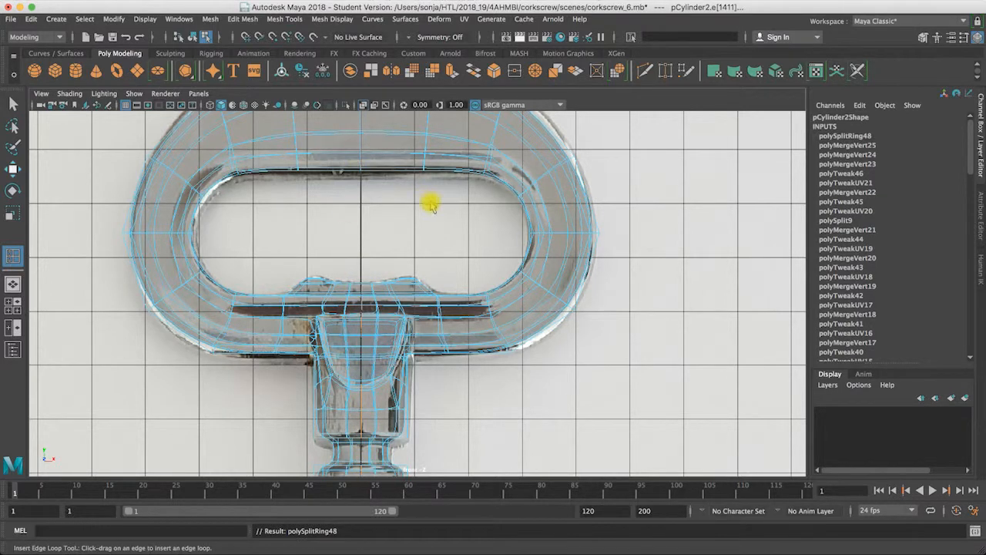
pyautogui.scroll(-3, 429, 205)
# Step: In the front view, select all faces of the handle and shaft's left half and delete them
pyautogui.click(12, 102)
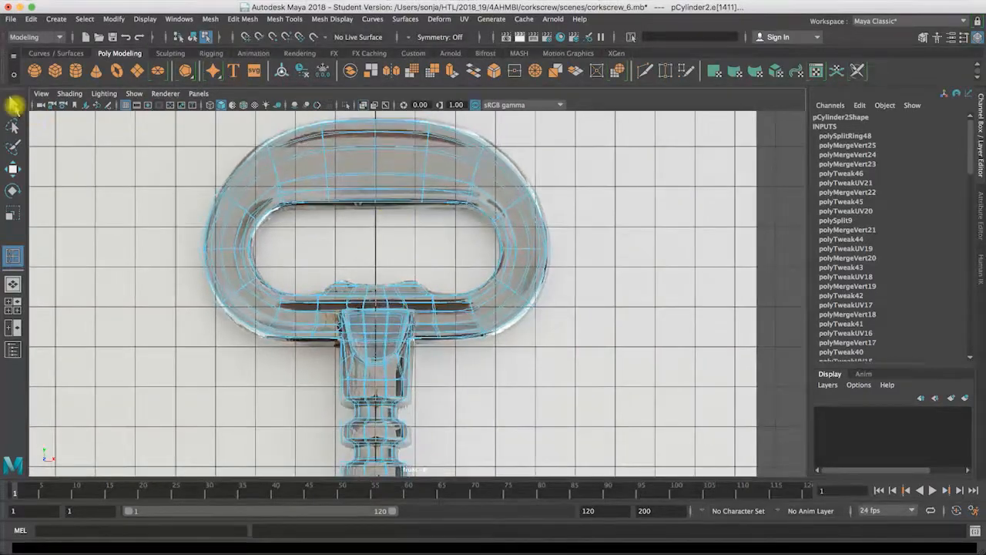
pyautogui.rightClick(294, 179)
pyautogui.moveTo(300, 209); pyautogui.dragTo(302, 216, button='right')
pyautogui.keyDown('alt'); pyautogui.moveTo(598, 240); pyautogui.dragTo(61, 233, button='right'); pyautogui.keyUp('alt')
pyautogui.keyDown('alt'); pyautogui.moveTo(392, 223); pyautogui.dragTo(390, 216); pyautogui.keyUp('alt')
pyautogui.keyDown('alt'); pyautogui.moveTo(407, 205); pyautogui.dragTo(403, 174, button='middle'); pyautogui.keyUp('alt')
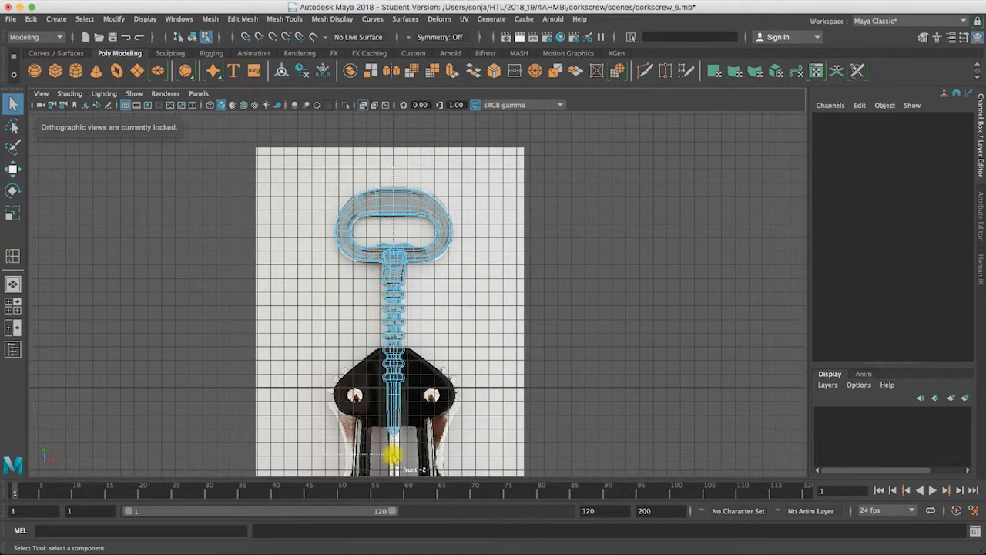
pyautogui.click(392, 456)
pyautogui.scroll(5, 566, 232)
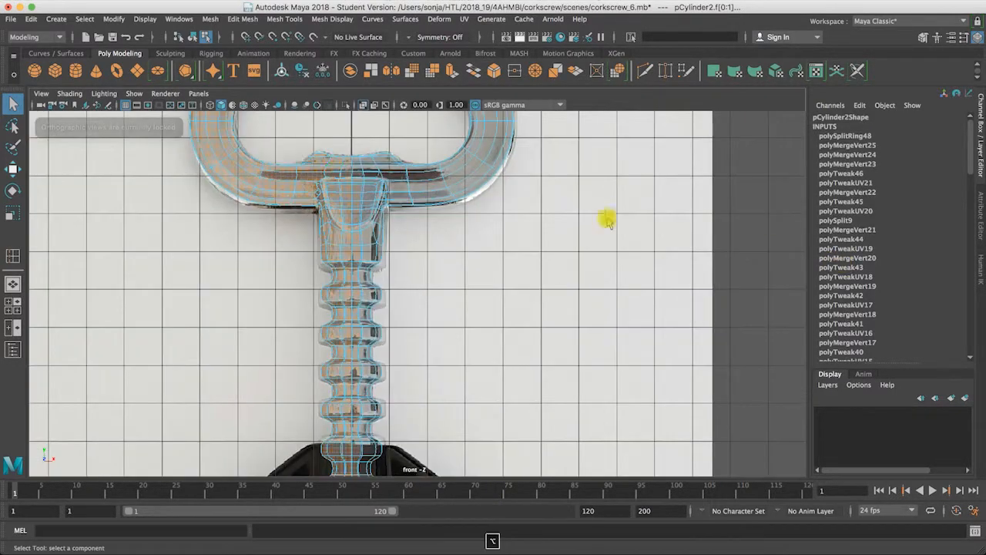
pyautogui.keyDown('alt'); pyautogui.moveTo(545, 228); pyautogui.dragTo(548, 256, button='middle'); pyautogui.keyUp('alt')
pyautogui.keyDown('alt'); pyautogui.moveTo(546, 229); pyautogui.dragTo(198, 231, button='right'); pyautogui.keyUp('alt')
pyautogui.keyDown('alt'); pyautogui.moveTo(460, 235); pyautogui.dragTo(157, 238, button='right'); pyautogui.keyUp('alt')
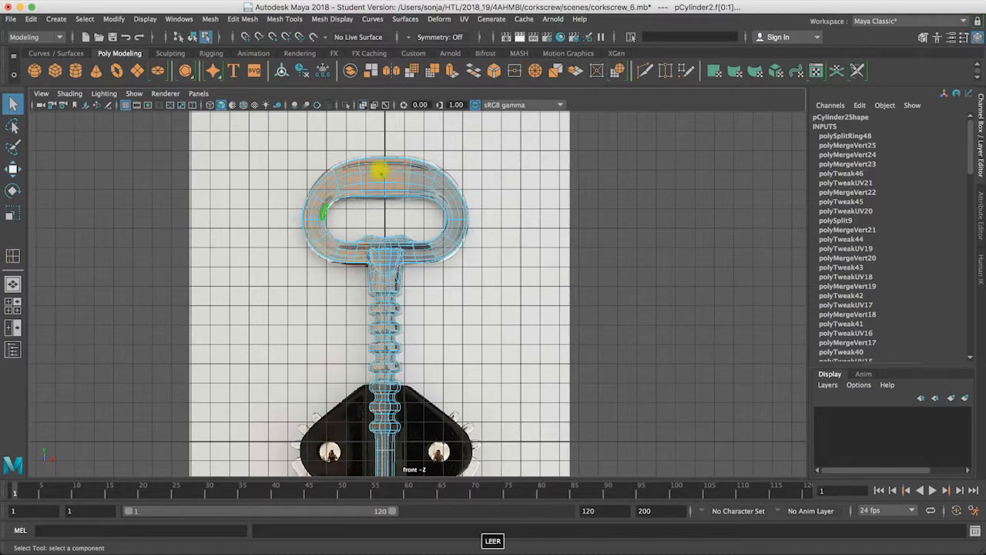
pyautogui.press('space')
pyautogui.press('space')
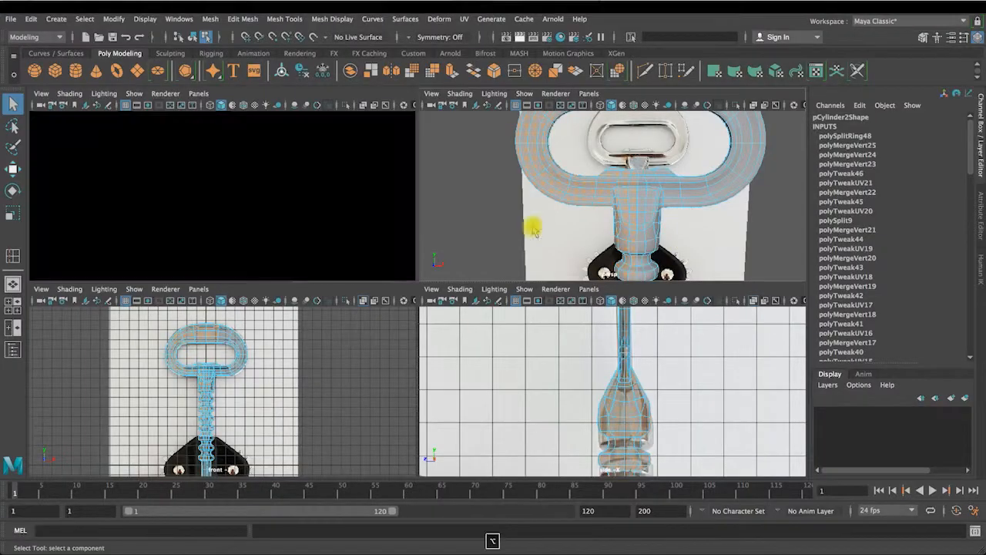
pyautogui.keyDown('alt'); pyautogui.moveTo(535, 222); pyautogui.dragTo(600, 208); pyautogui.keyUp('alt')
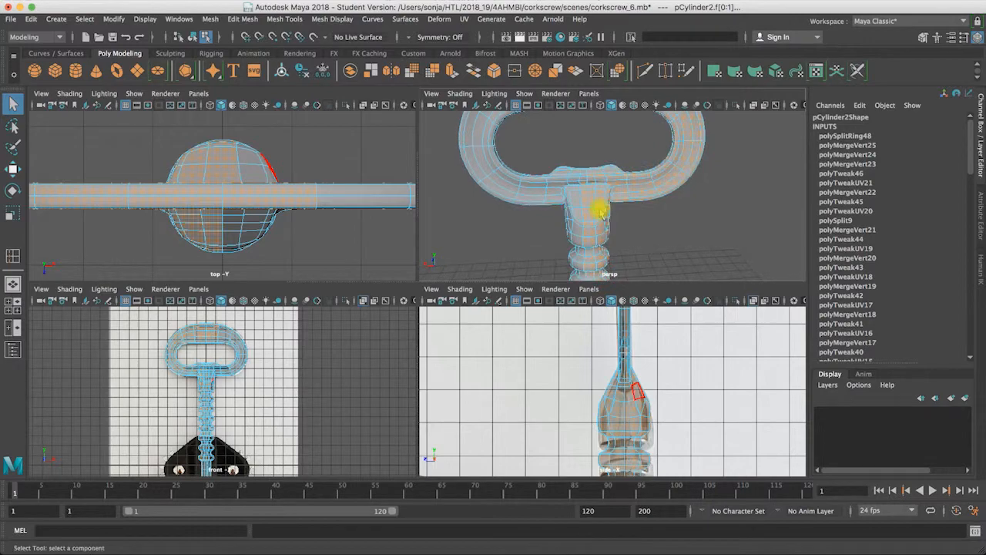
pyautogui.press('BackSpace')
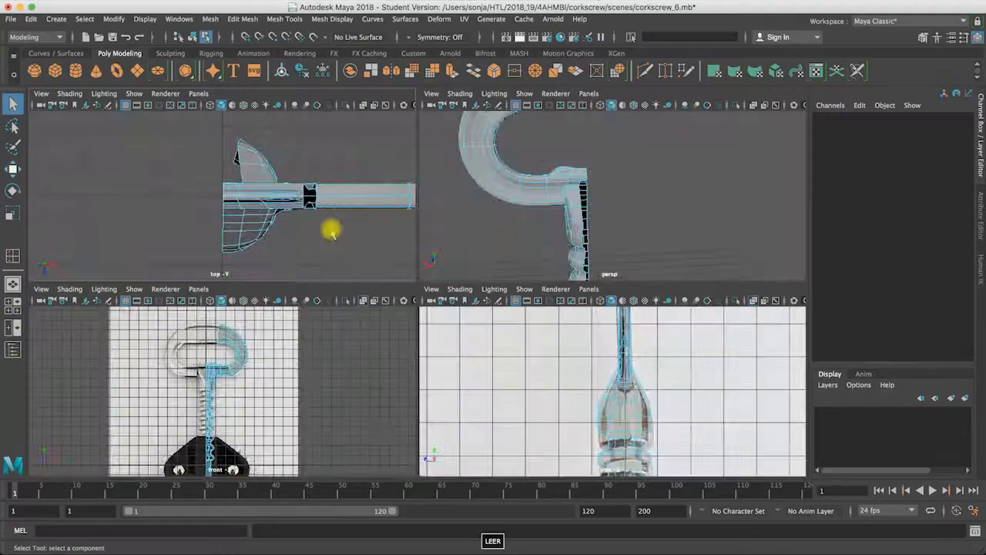
# Step: In the top view, delete the faces of the remaining model's back half, behind the lengthwise centre line
pyautogui.press('space')
pyautogui.keyDown('alt'); pyautogui.moveTo(665, 239); pyautogui.dragTo(471, 232, button='right'); pyautogui.keyUp('alt')
pyautogui.keyDown('alt'); pyautogui.moveTo(471, 232); pyautogui.dragTo(383, 227, button='middle'); pyautogui.keyUp('alt')
pyautogui.keyDown('alt'); pyautogui.moveTo(385, 227); pyautogui.dragTo(944, 224, button='right'); pyautogui.keyUp('alt')
pyautogui.press('space')
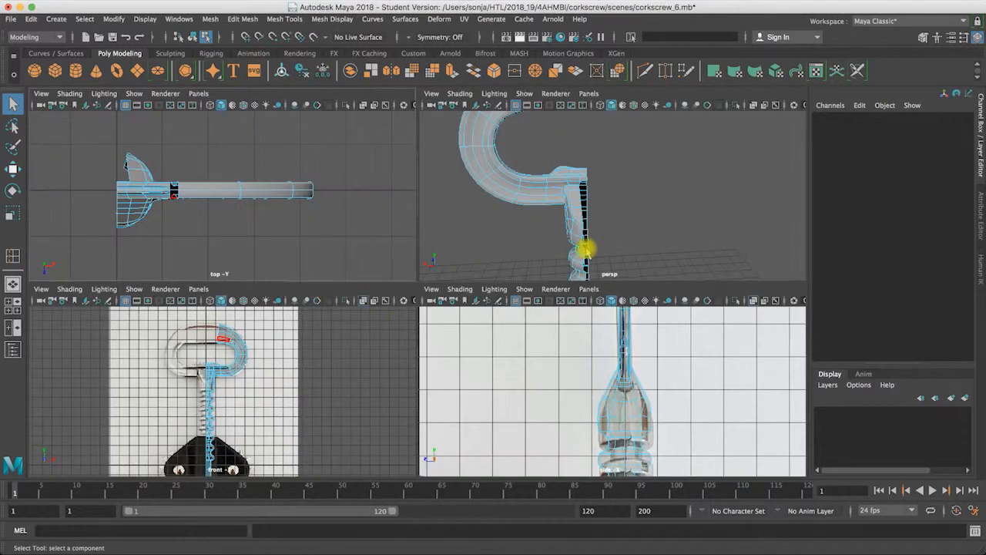
pyautogui.press('space')
pyautogui.keyDown('alt'); pyautogui.moveTo(446, 289); pyautogui.dragTo(516, 254); pyautogui.keyUp('alt')
pyautogui.press('space')
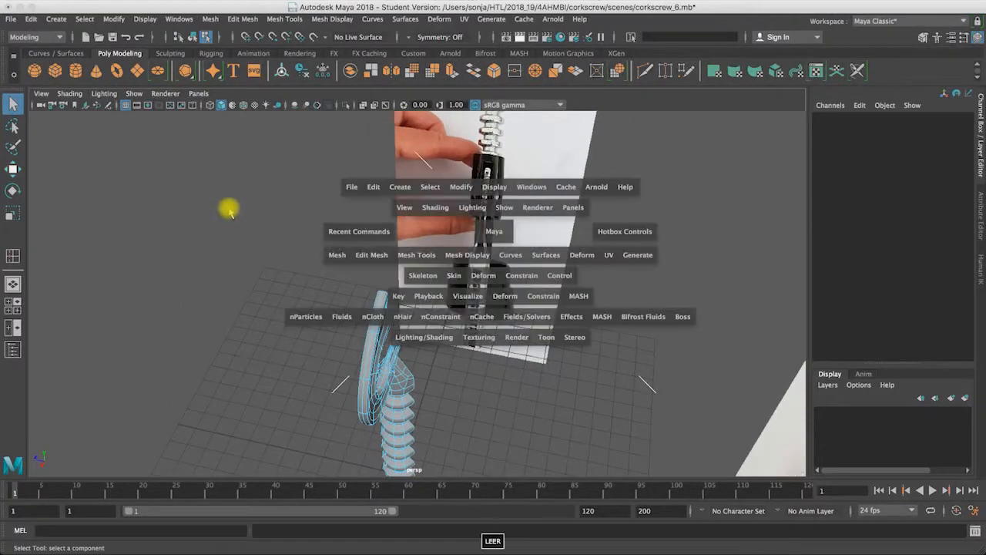
pyautogui.press('space')
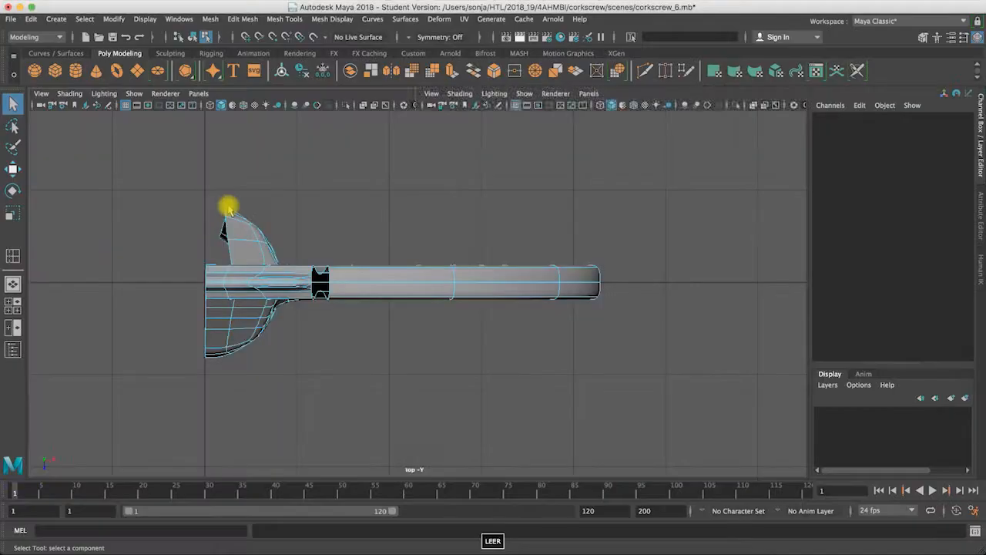
pyautogui.moveTo(147, 181); pyautogui.dragTo(623, 276)
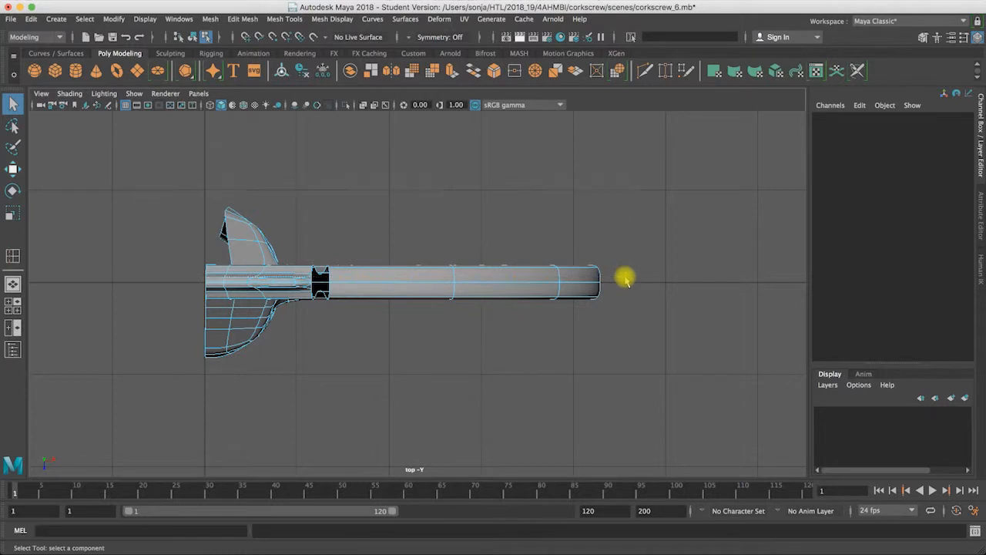
pyautogui.press('Delete')
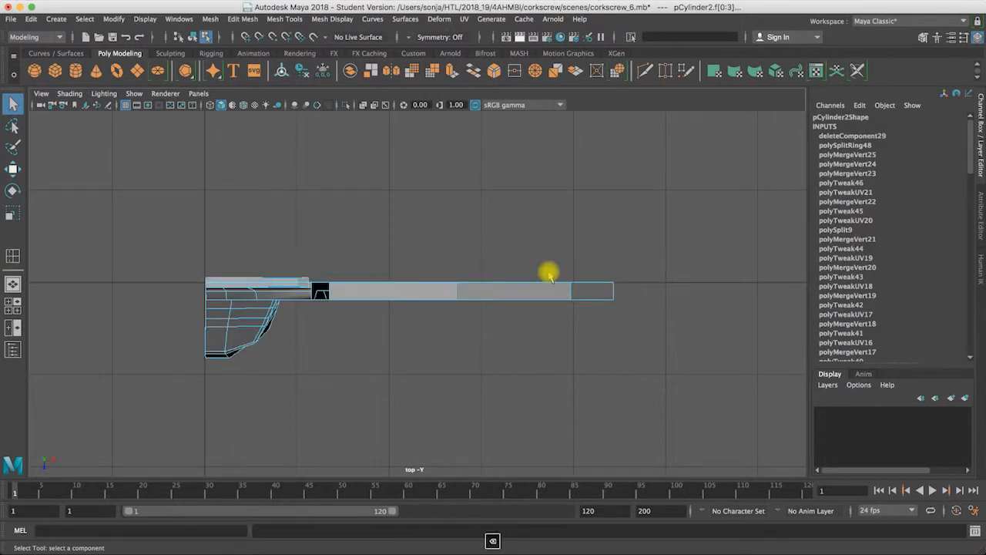
# Step: Delete the leftover faces along the cut edge of the handle and shaft joint in the perspective view
pyautogui.click(322, 308)
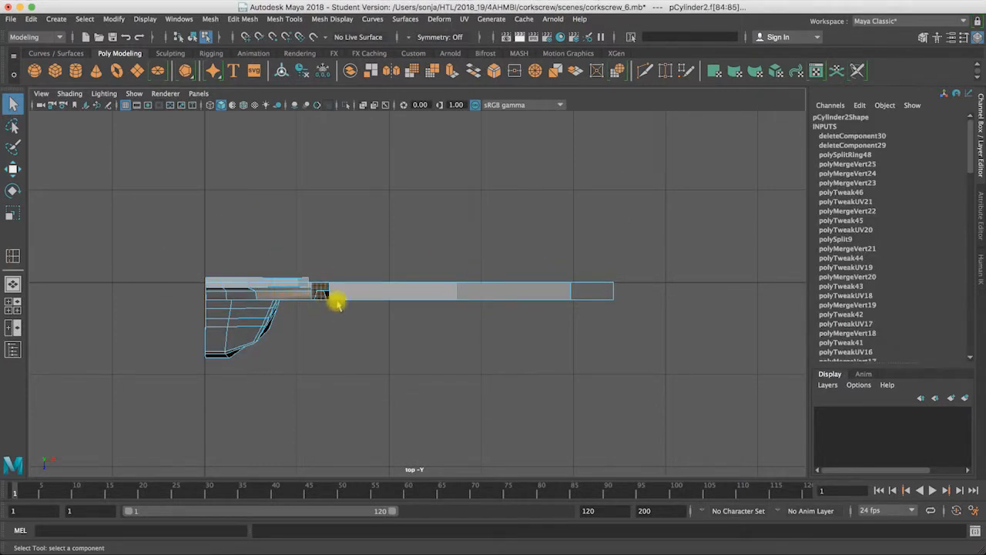
pyautogui.press('space')
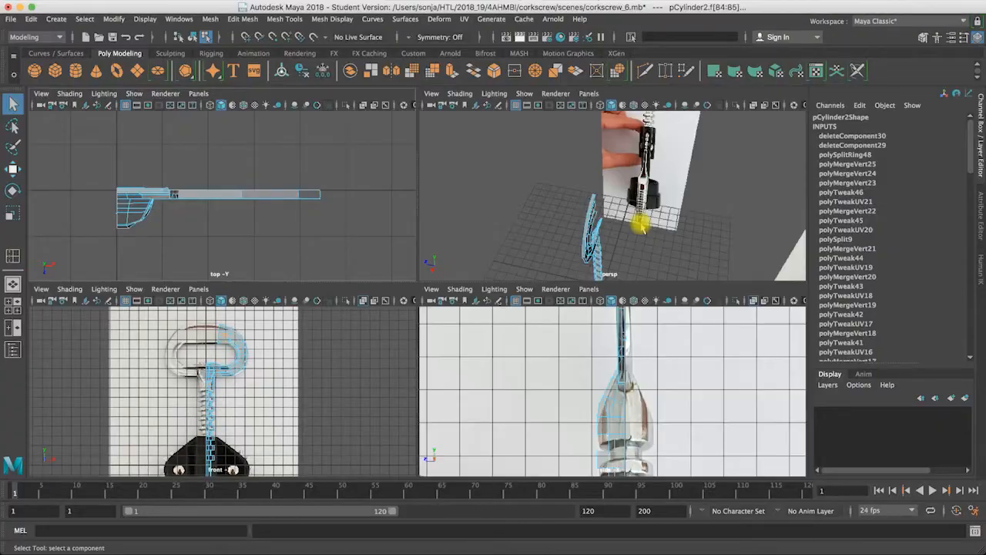
pyautogui.press('space')
pyautogui.press('f')
pyautogui.keyDown('alt'); pyautogui.moveTo(515, 267); pyautogui.dragTo(359, 280); pyautogui.keyUp('alt')
pyautogui.click(450, 231)
pyautogui.keyDown('alt'); pyautogui.moveTo(359, 280); pyautogui.dragTo(516, 300, button='right'); pyautogui.keyUp('alt')
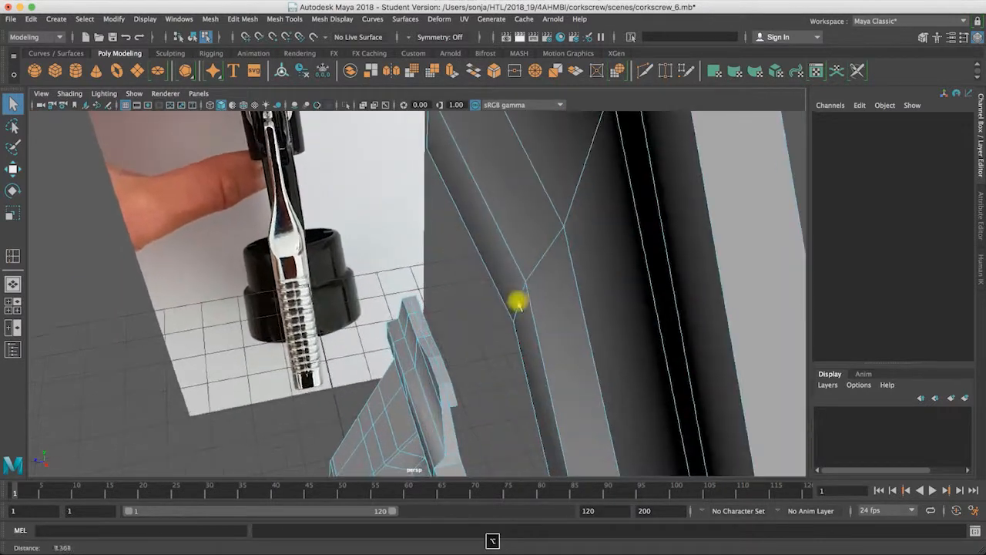
pyautogui.click(421, 321)
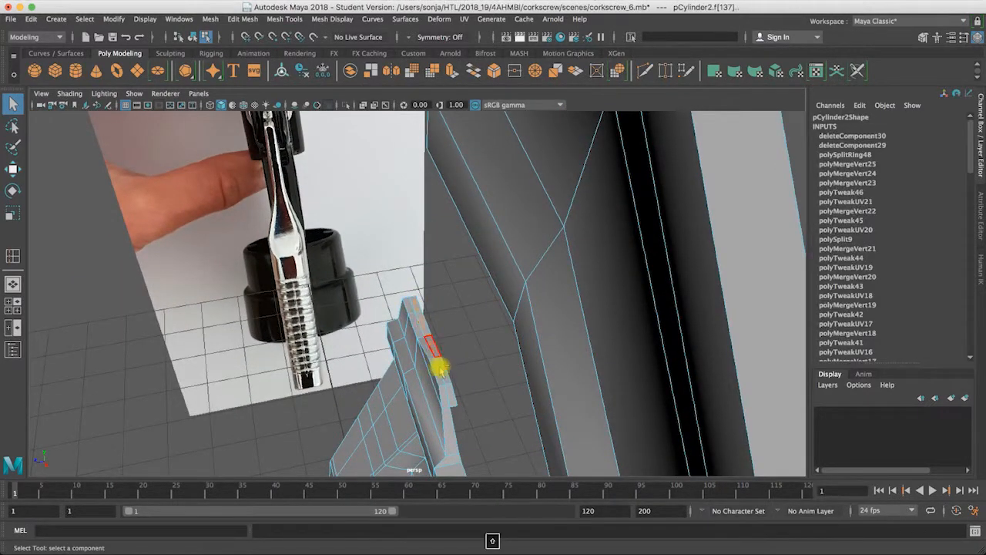
pyautogui.click(447, 397)
pyautogui.keyDown('alt'); pyautogui.moveTo(565, 342); pyautogui.dragTo(529, 262); pyautogui.keyUp('alt')
pyautogui.keyDown('alt'); pyautogui.moveTo(529, 262); pyautogui.dragTo(460, 257, button='right'); pyautogui.keyUp('alt')
pyautogui.keyDown('alt'); pyautogui.moveTo(460, 257); pyautogui.dragTo(449, 345, button='middle'); pyautogui.keyUp('alt')
pyautogui.keyDown('alt'); pyautogui.moveTo(449, 345); pyautogui.dragTo(432, 279); pyautogui.keyUp('alt')
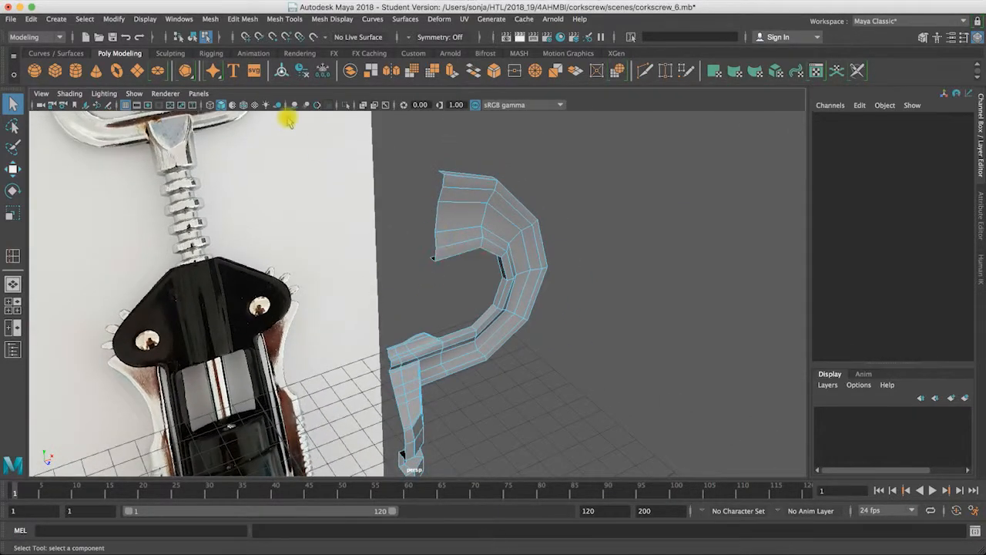
# Step: Mirror the remaining quarter across the world Z axis in the negative direction, combined with the original and with merged border vertices
pyautogui.moveTo(483, 225); pyautogui.dragTo(533, 213, button='right')
pyautogui.click(242, 19)
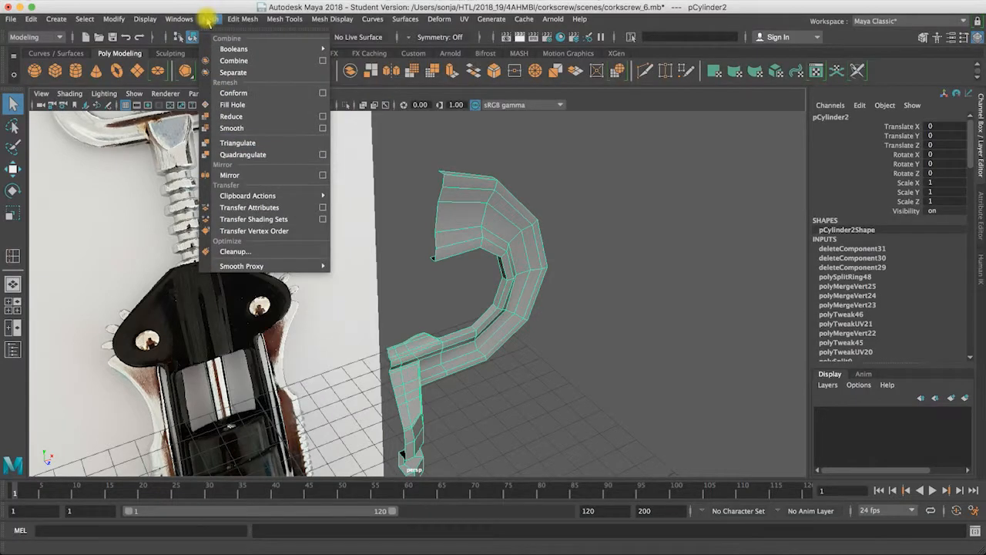
pyautogui.click(323, 174)
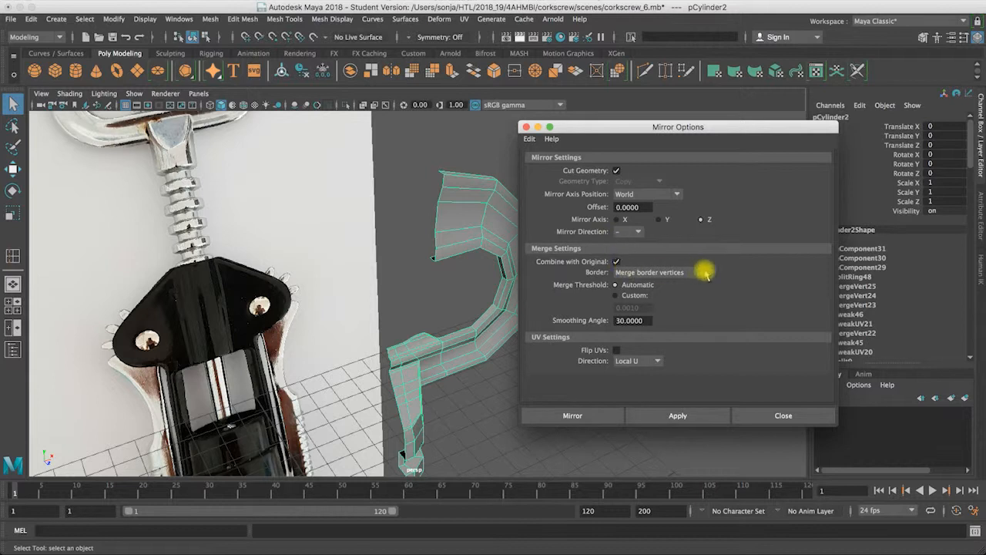
pyautogui.click(594, 413)
pyautogui.keyDown('alt'); pyautogui.moveTo(504, 374); pyautogui.dragTo(473, 177); pyautogui.keyUp('alt')
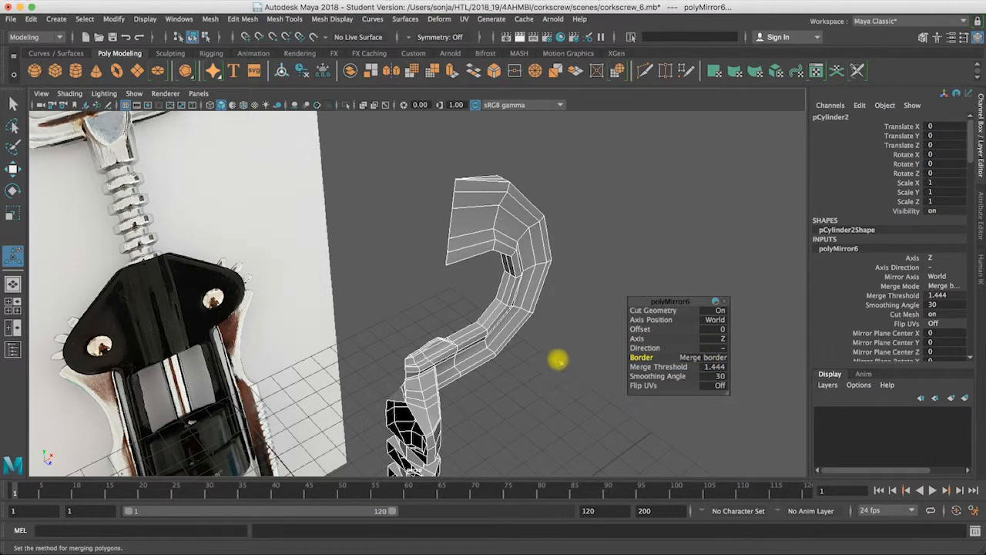
# Step: Set the mirror's border option to Do not merge borders and check the mesh from the front
pyautogui.keyDown('alt'); pyautogui.moveTo(544, 326); pyautogui.dragTo(506, 327, button='right'); pyautogui.keyUp('alt')
pyautogui.click(704, 360)
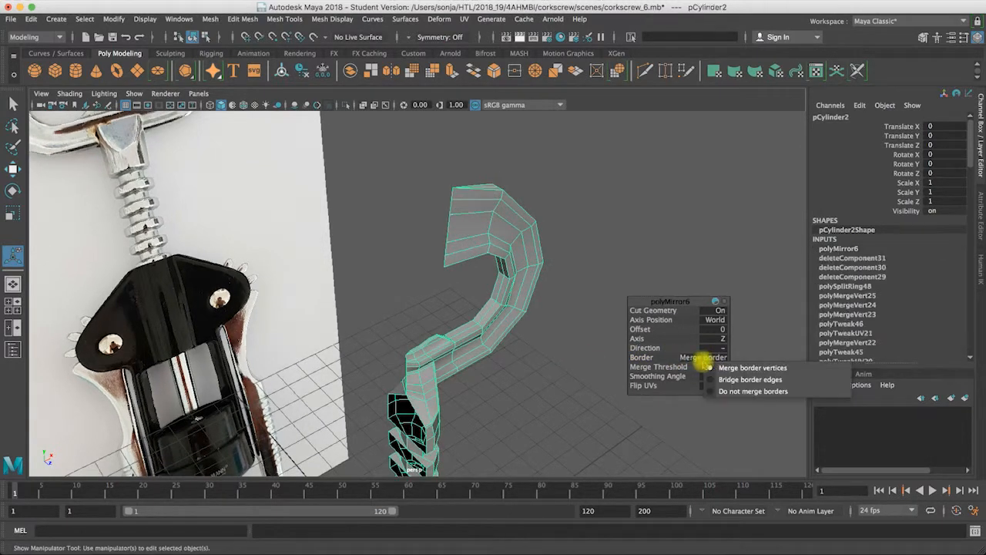
pyautogui.click(740, 391)
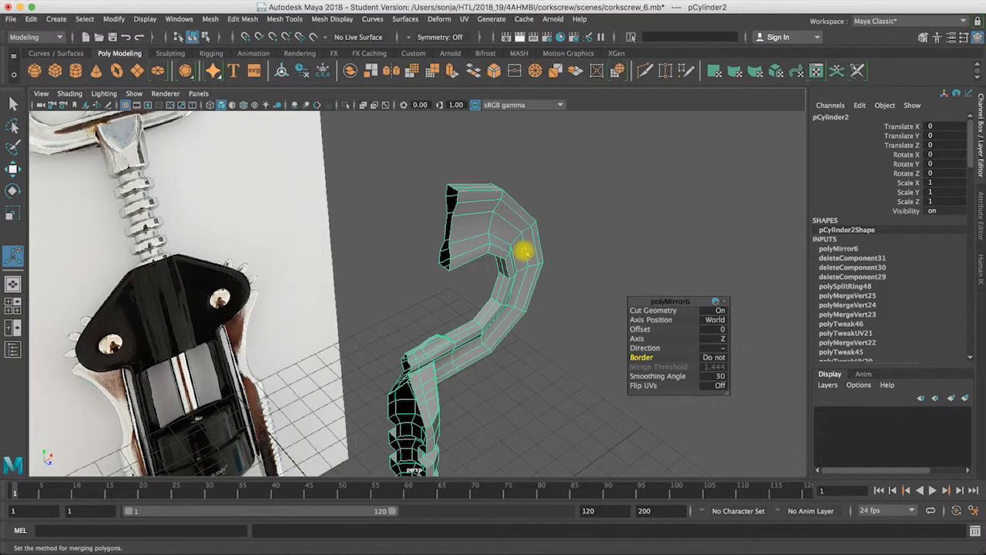
pyautogui.keyDown('alt'); pyautogui.moveTo(528, 282); pyautogui.dragTo(383, 217); pyautogui.keyUp('alt')
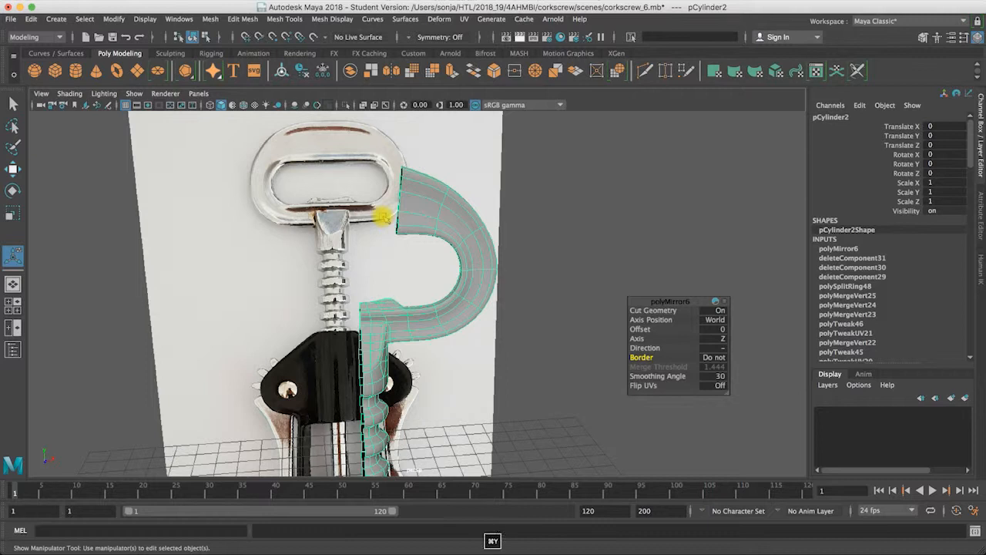
# Step: Undo the border setting and the mirror operation
pyautogui.press('super+z')
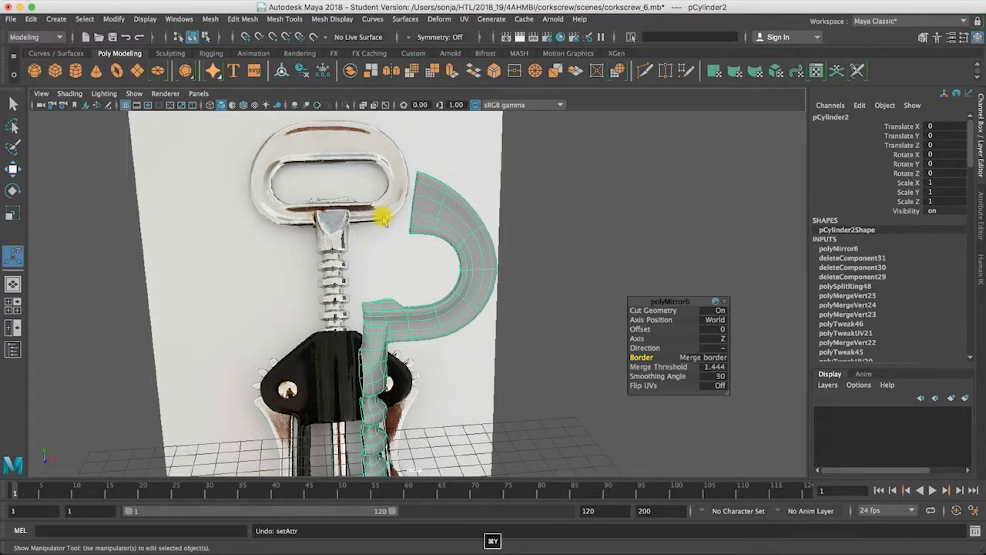
pyautogui.press('super+z')
# Step: Undo the face deletions back to the complete handle and shaft, keeping the centre edge loop
pyautogui.press('super+z')
pyautogui.press('super+z')
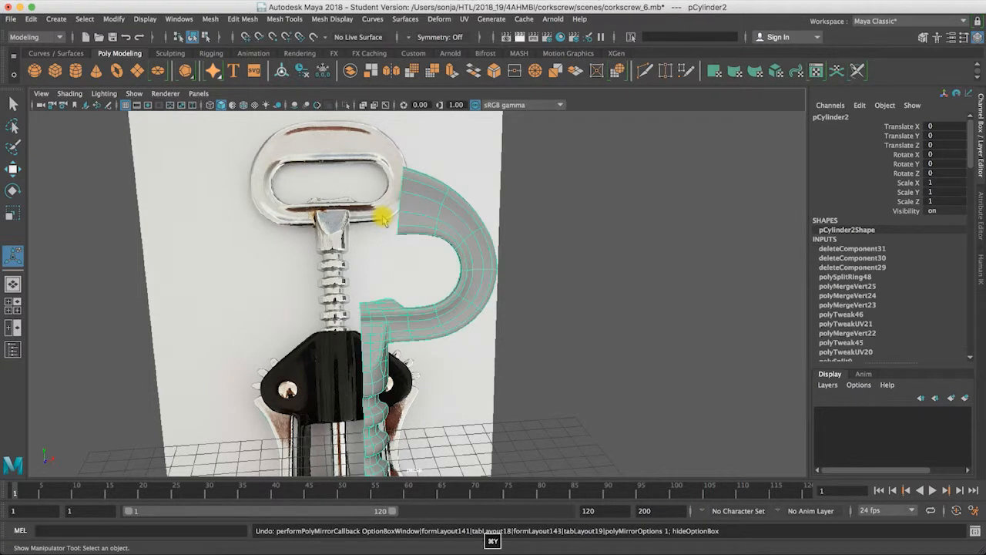
pyautogui.press('super+z')
pyautogui.press('super+z')
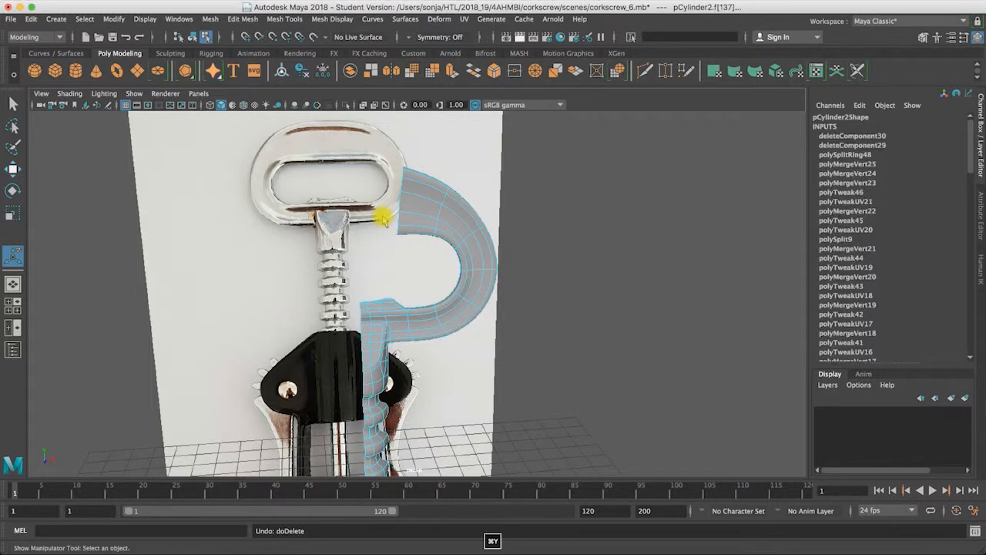
pyautogui.press('super+z')
pyautogui.press('super+z')
pyautogui.press('super+z')
pyautogui.press('super+z')
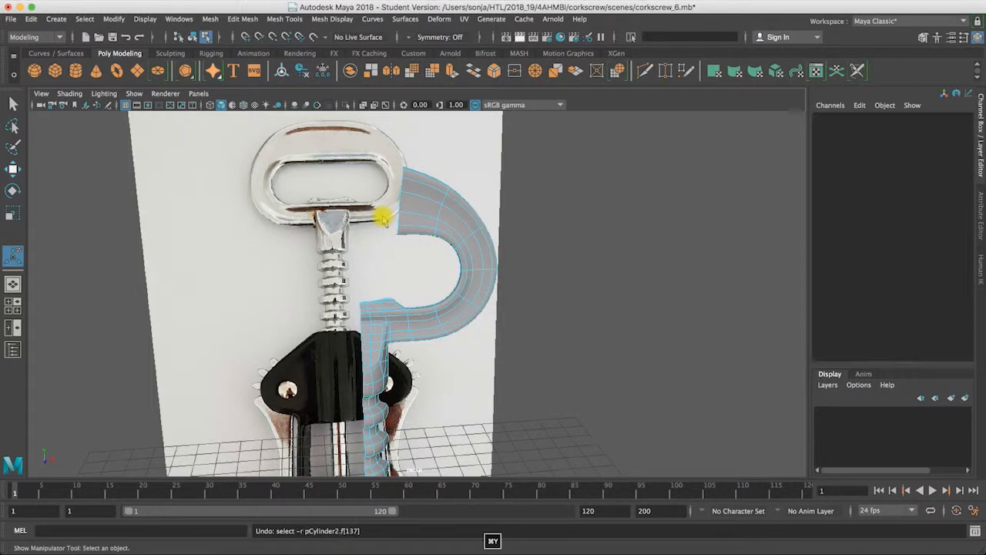
pyautogui.press('super+z')
pyautogui.press('super+z')
pyautogui.press('super+z')
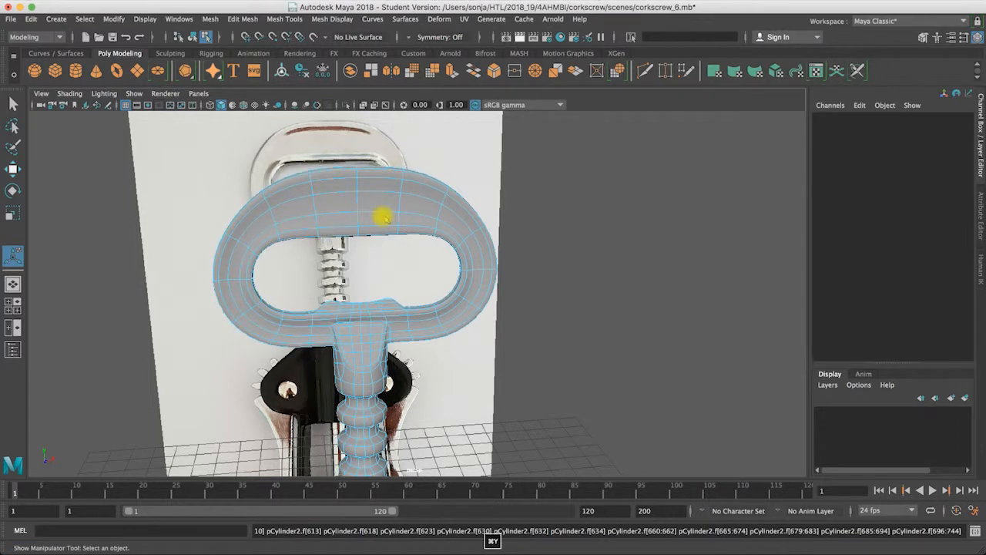
pyautogui.scroll(3, 379, 214)
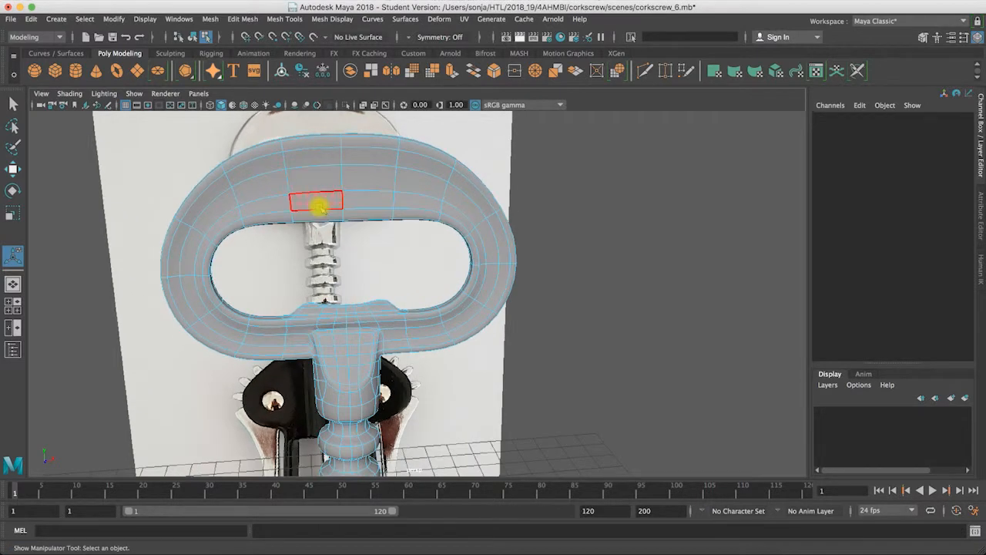
# Step: Delete the faces of the handle and shaft on the negative X side of the centre line in the top view
pyautogui.keyDown('alt'); pyautogui.moveTo(336, 217); pyautogui.dragTo(273, 218); pyautogui.keyUp('alt')
pyautogui.press('space')
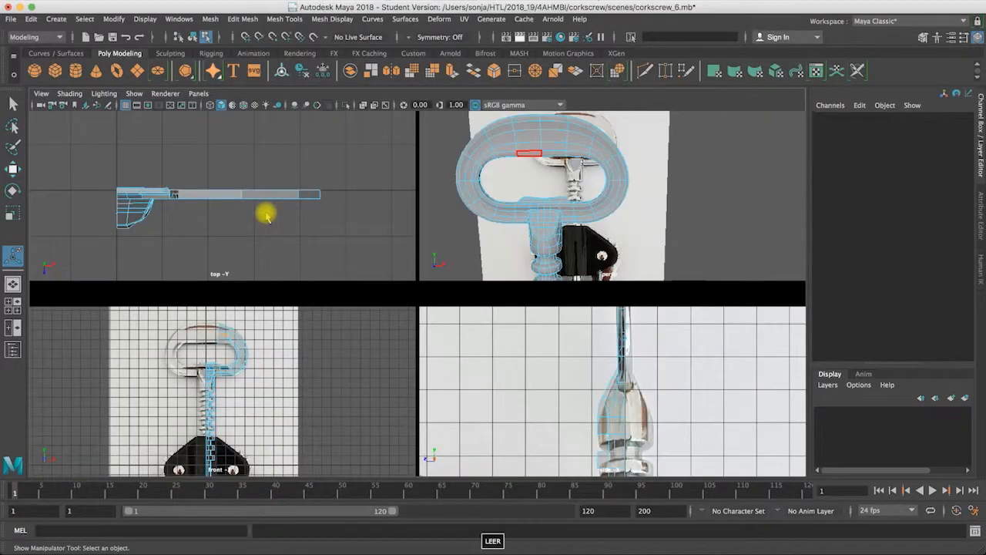
pyautogui.press('space')
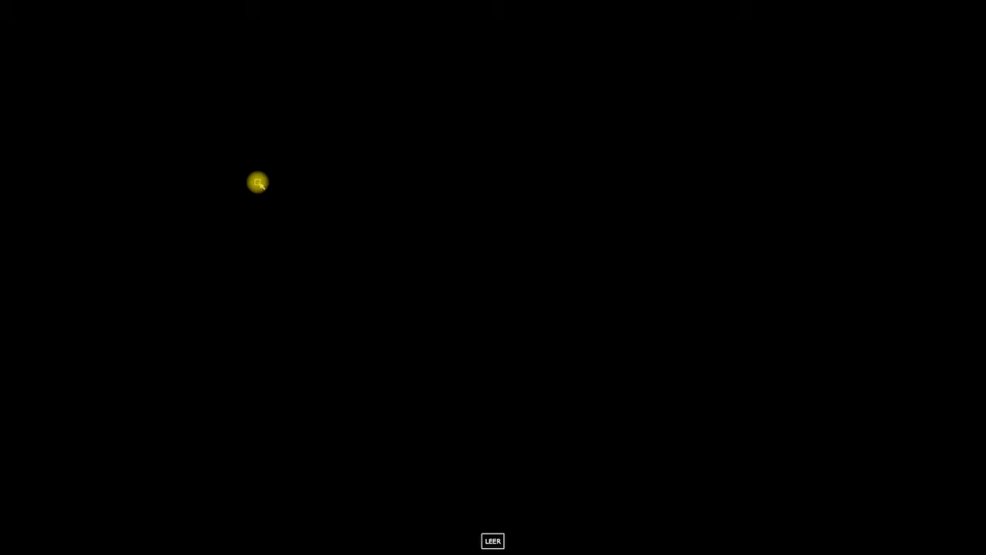
pyautogui.keyDown('alt'); pyautogui.moveTo(279, 212); pyautogui.dragTo(119, 202, button='right'); pyautogui.keyUp('alt')
pyautogui.moveTo(119, 197); pyautogui.dragTo(329, 372)
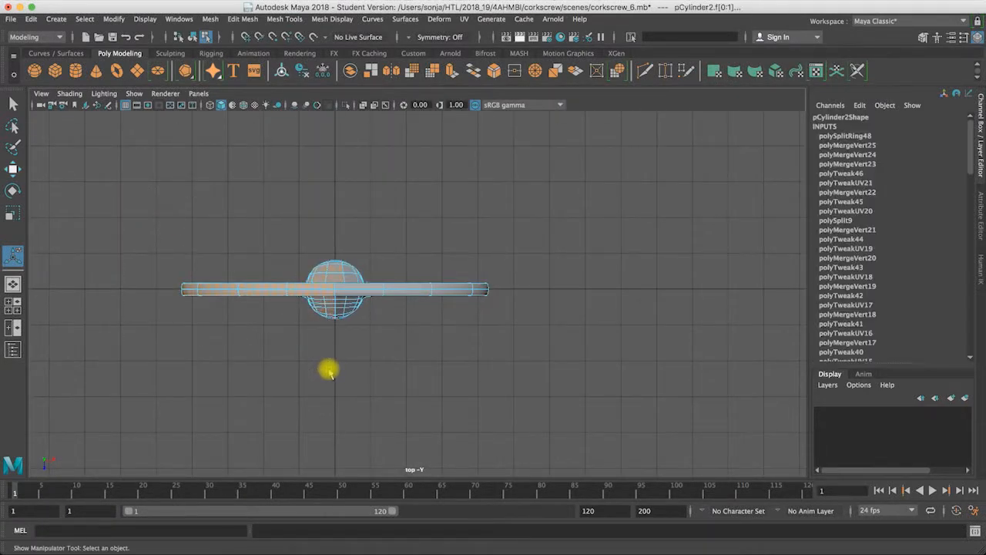
pyautogui.press('BackSpace')
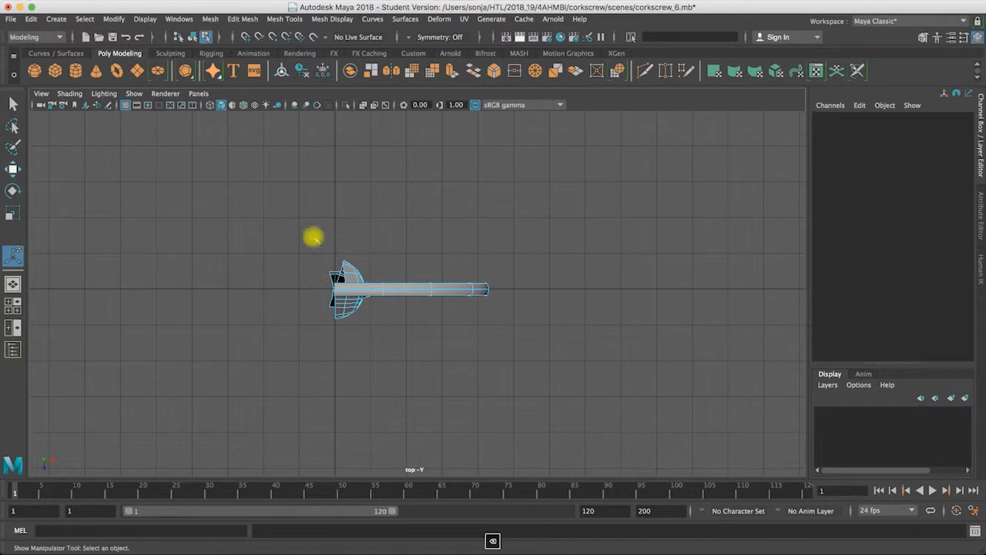
# Step: Delete the rear half of the remaining mesh, including the stray faces behind the centre line, with smooth preview off
pyautogui.moveTo(310, 226); pyautogui.dragTo(533, 285)
pyautogui.press('1')
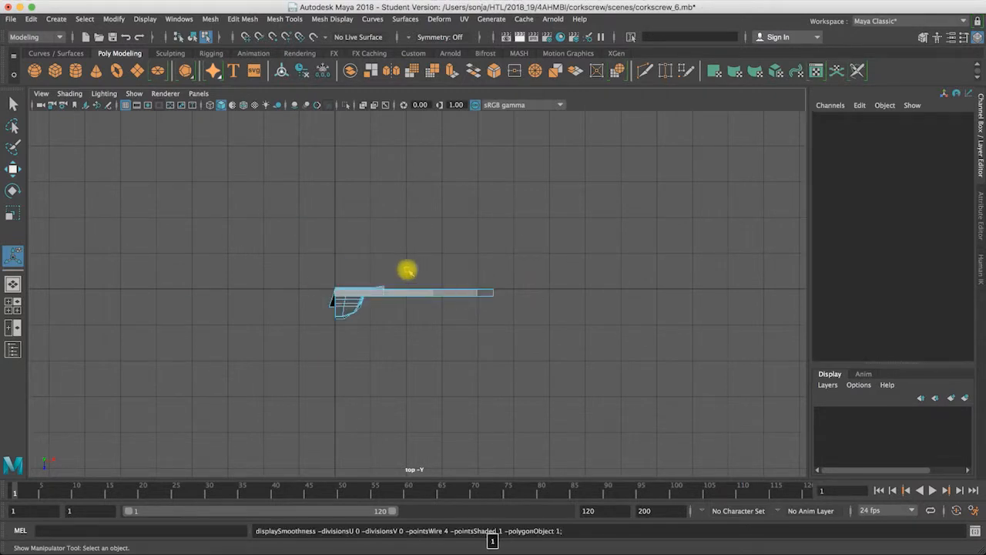
pyautogui.keyDown('alt'); pyautogui.moveTo(447, 273); pyautogui.dragTo(217, 264, button='right'); pyautogui.keyUp('alt')
pyautogui.moveTo(331, 272); pyautogui.dragTo(360, 283)
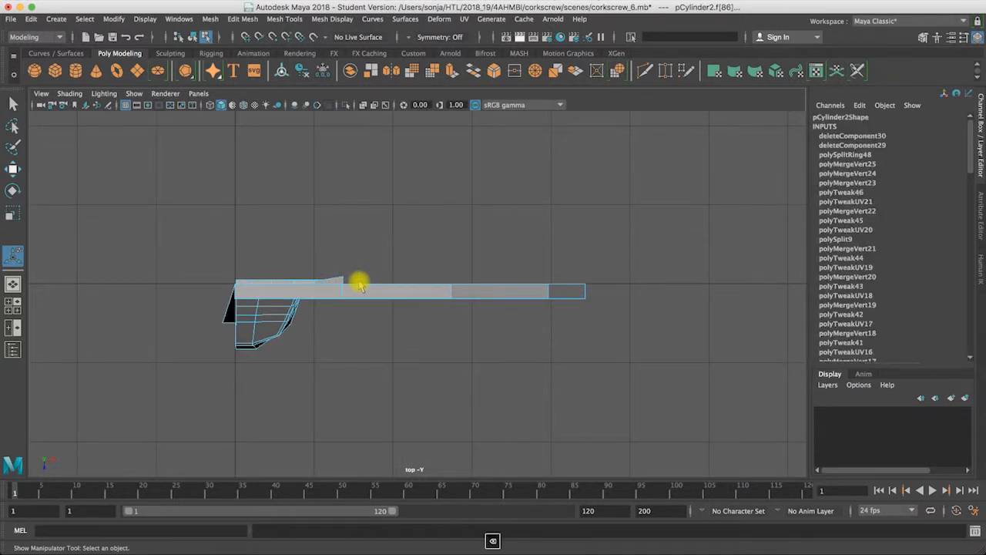
pyautogui.press('BackSpace')
# Step: Delete the leftover shaft faces that protrude past the centre line on the negative X side
pyautogui.press('space')
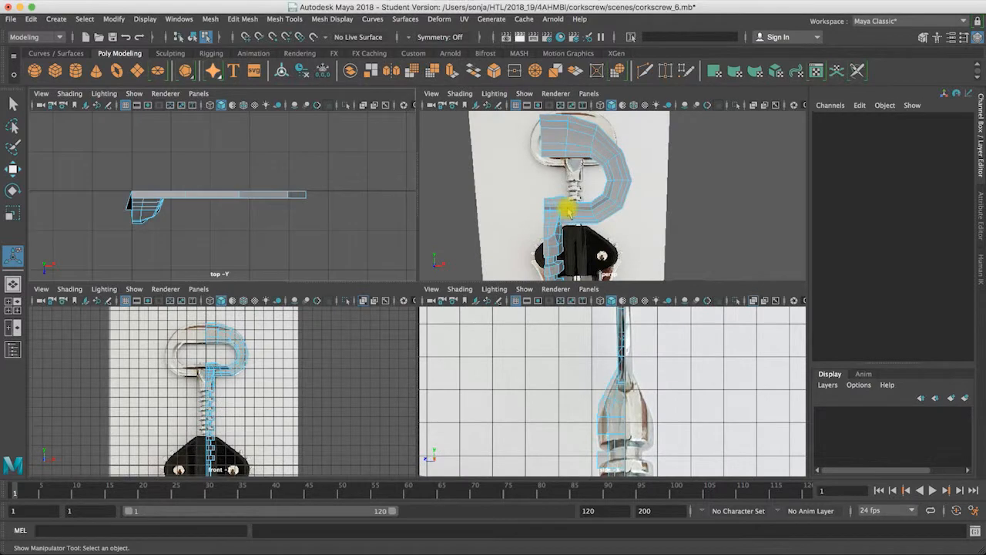
pyautogui.keyDown('alt'); pyautogui.moveTo(598, 158); pyautogui.dragTo(574, 189); pyautogui.keyUp('alt')
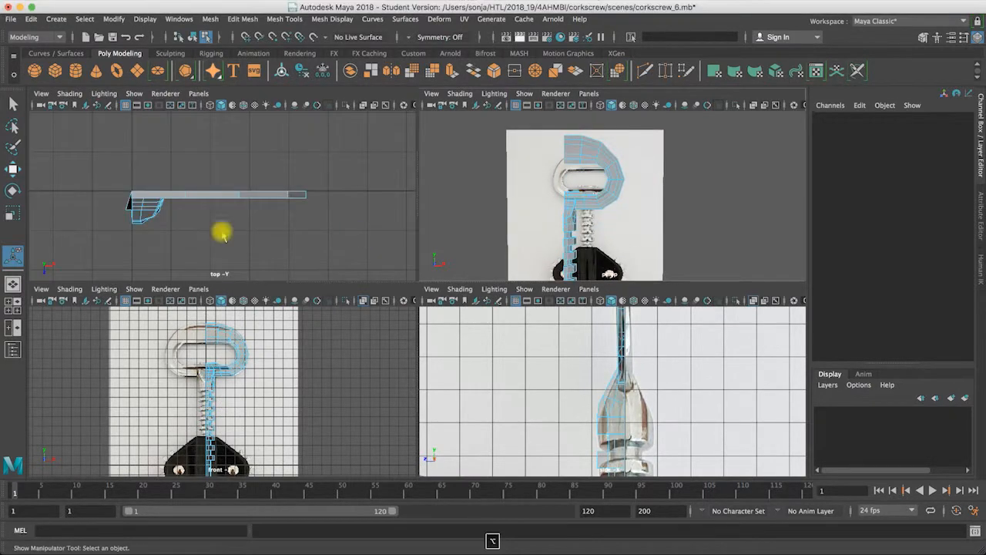
pyautogui.moveTo(110, 193); pyautogui.dragTo(131, 214)
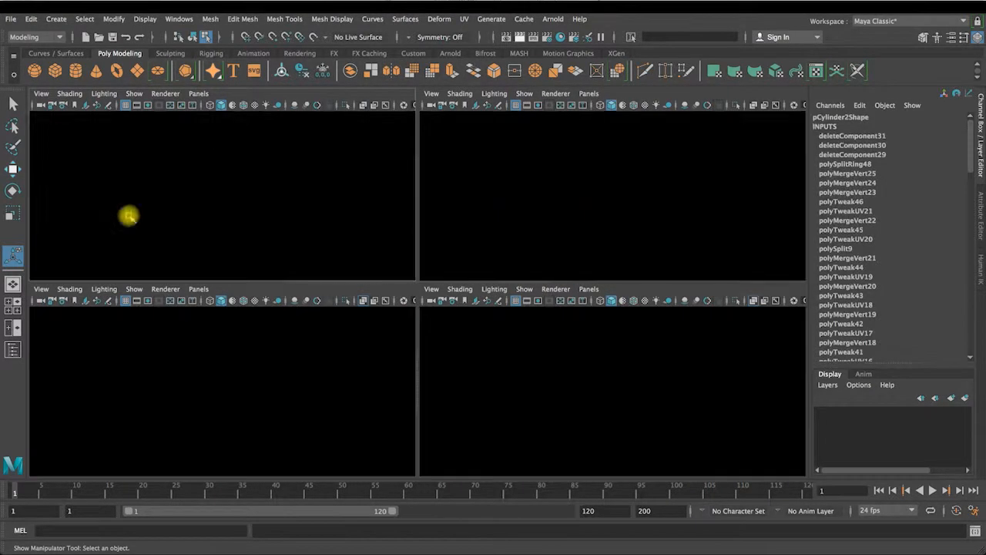
pyautogui.press('BackSpace')
pyautogui.press('space')
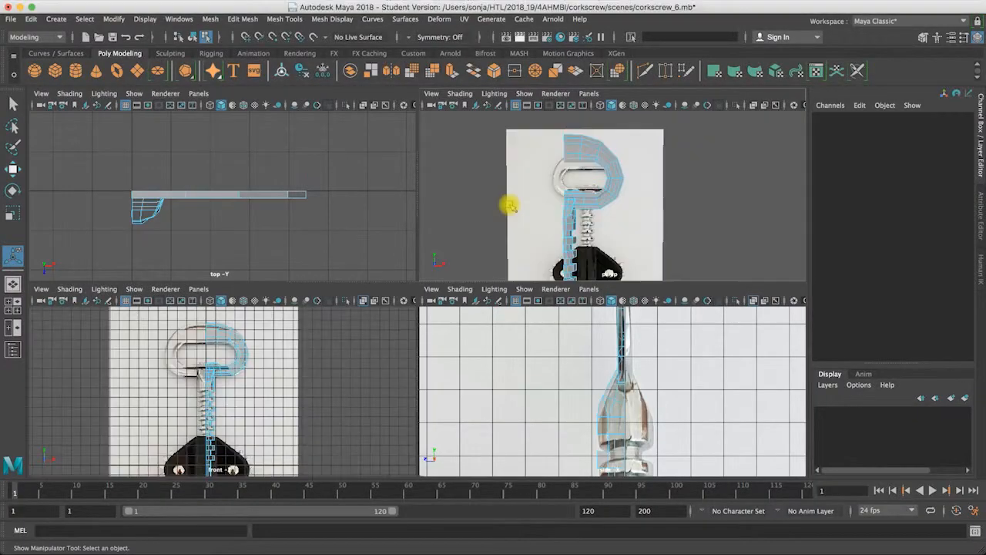
# Step: Mirror the remaining quarter mesh across the world Z axis in the negative direction, combined with the original
pyautogui.press('space')
pyautogui.keyDown('alt'); pyautogui.moveTo(447, 234); pyautogui.dragTo(434, 215); pyautogui.keyUp('alt')
pyautogui.moveTo(435, 217); pyautogui.dragTo(526, 191, button='right')
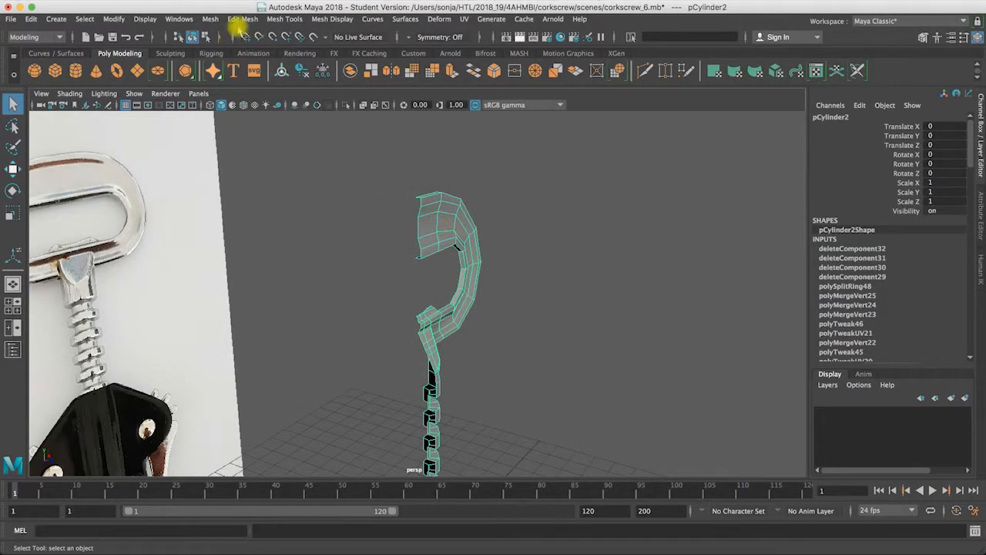
pyautogui.click(210, 18)
pyautogui.click(325, 176)
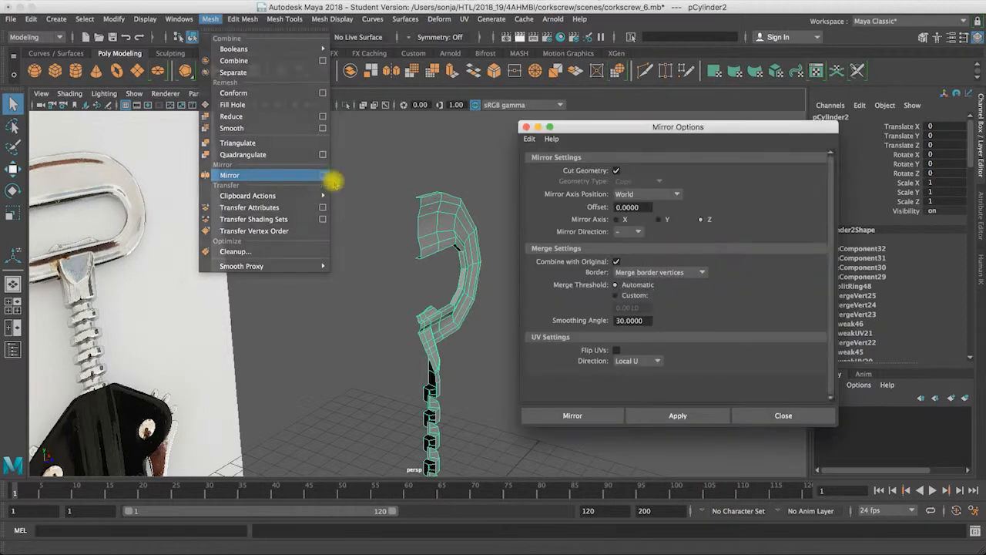
pyautogui.click(598, 414)
# Step: Set the Z mirror's border option to Do not merge borders and compare the mesh with and without smooth preview
pyautogui.click(694, 359)
pyautogui.click(698, 358)
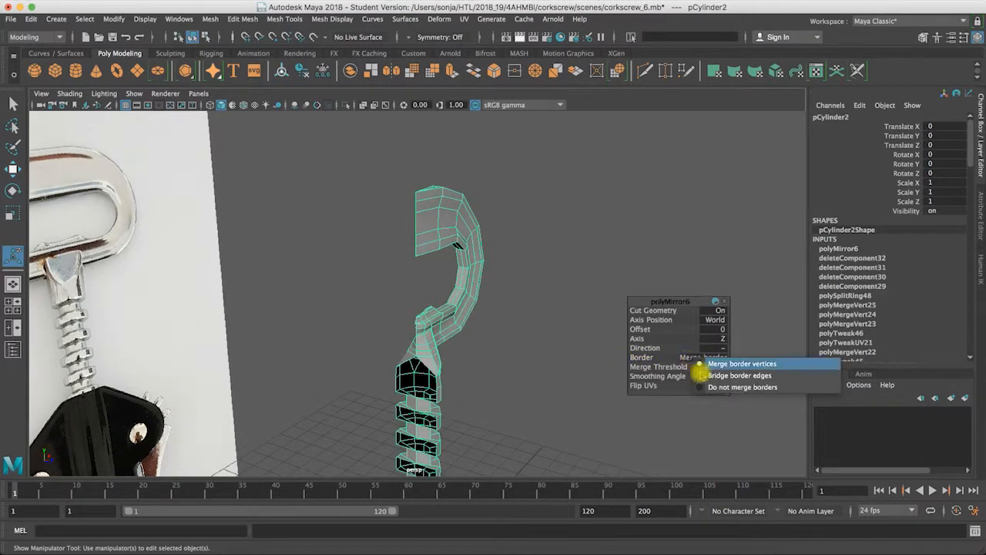
pyautogui.click(703, 389)
pyautogui.keyDown('alt'); pyautogui.moveTo(508, 306); pyautogui.dragTo(370, 223); pyautogui.keyUp('alt')
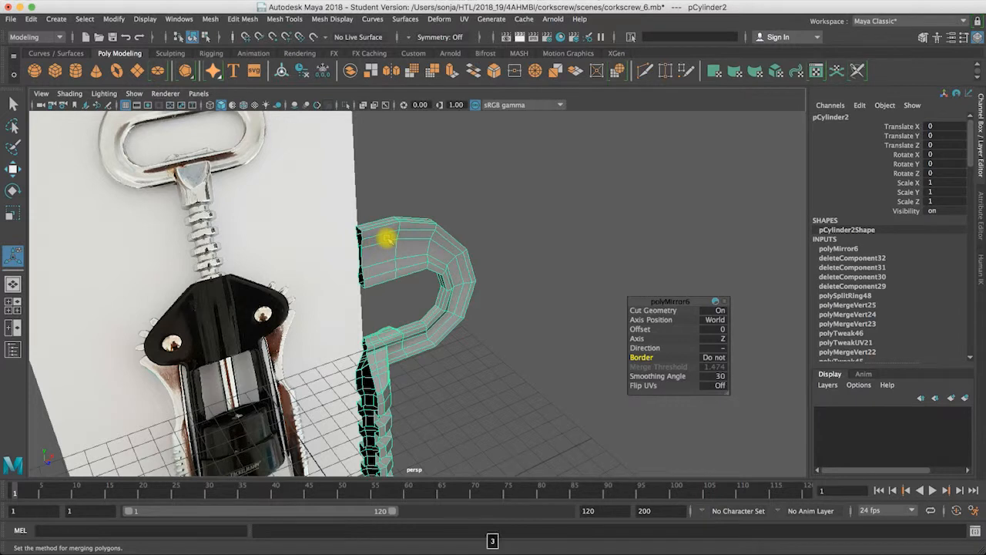
pyautogui.press('3')
pyautogui.press('1')
pyautogui.press('3')
pyautogui.press('1')
# Step: Mirror the half mesh across the world X axis in the negative direction, combined with the original
pyautogui.click(12, 101)
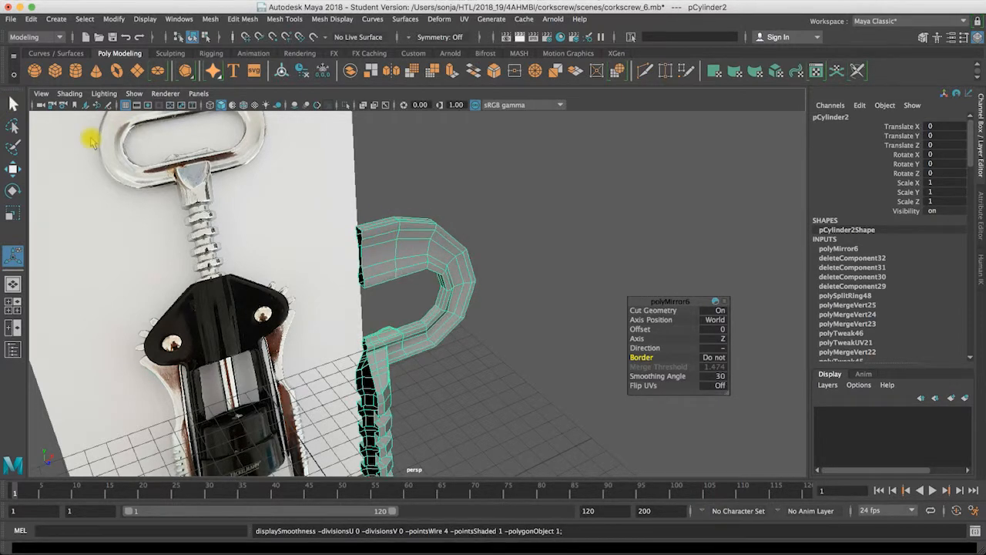
pyautogui.rightClick(390, 235)
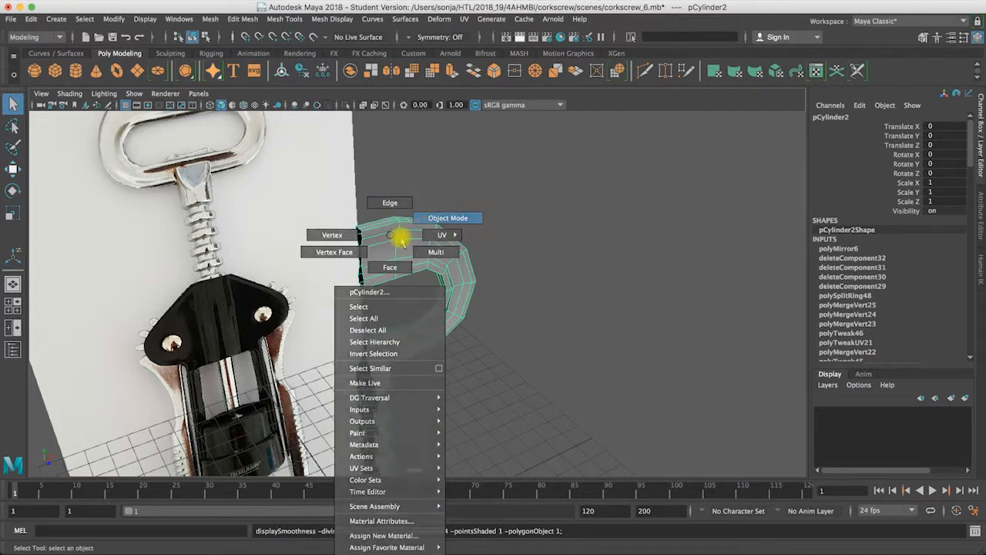
pyautogui.click(426, 217)
pyautogui.click(241, 19)
pyautogui.click(210, 18)
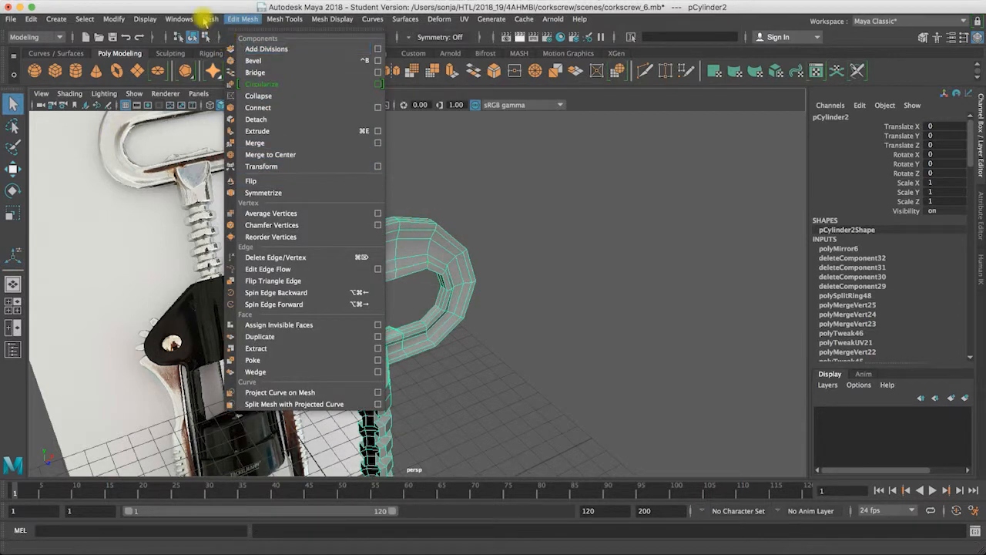
pyautogui.click(323, 177)
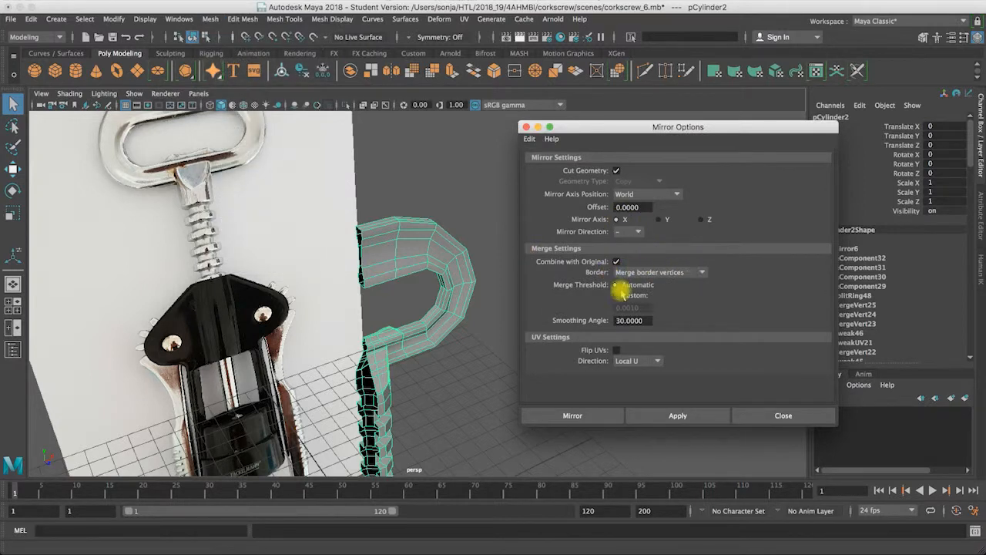
pyautogui.click(584, 418)
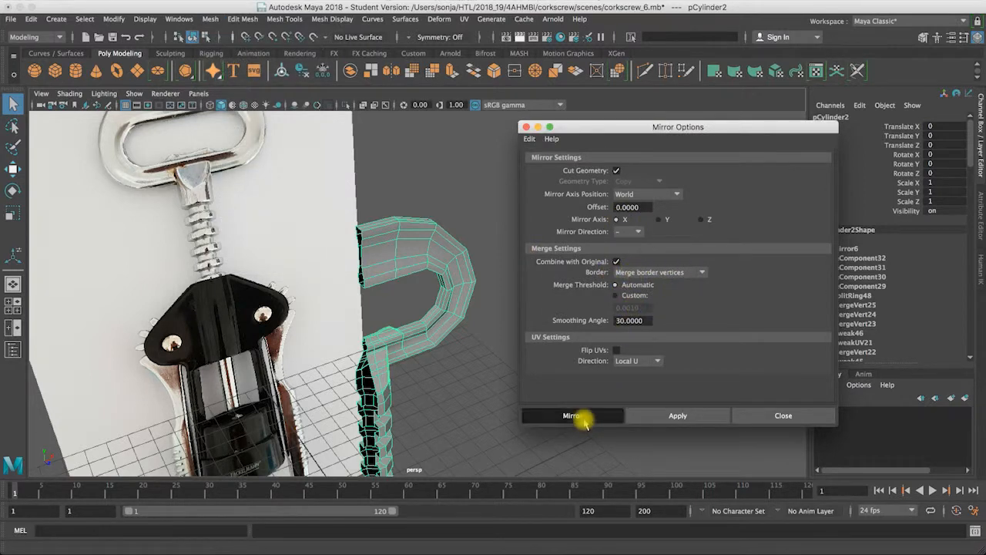
# Step: Inspect the smoothed joint and set the X mirror's border option to Do not merge borders
pyautogui.press('3')
pyautogui.keyDown('alt'); pyautogui.moveTo(484, 248); pyautogui.dragTo(400, 327); pyautogui.keyUp('alt')
pyautogui.click(329, 207)
pyautogui.keyDown('alt'); pyautogui.moveTo(398, 379); pyautogui.dragTo(403, 348); pyautogui.keyUp('alt')
pyautogui.click(375, 316)
pyautogui.click(694, 356)
pyautogui.click(699, 360)
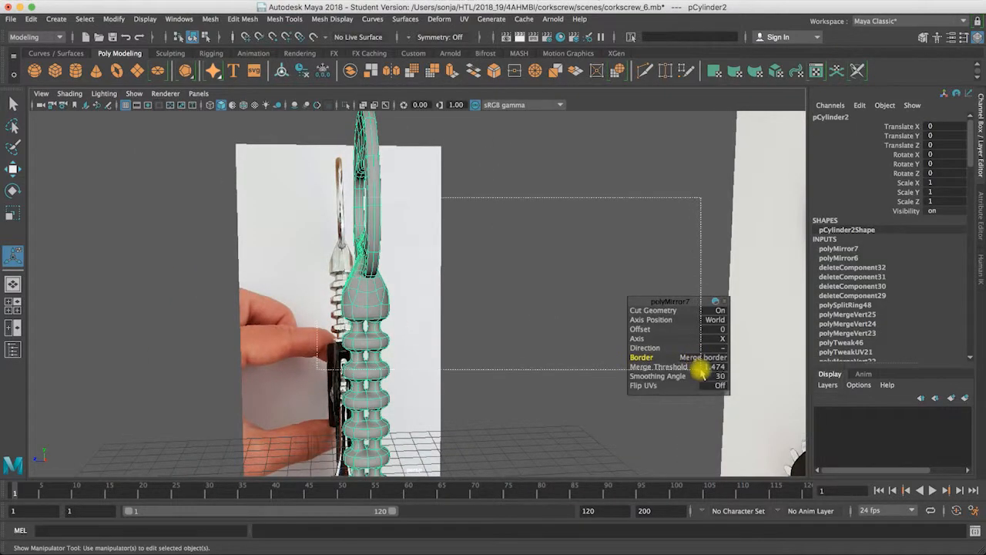
pyautogui.click(694, 357)
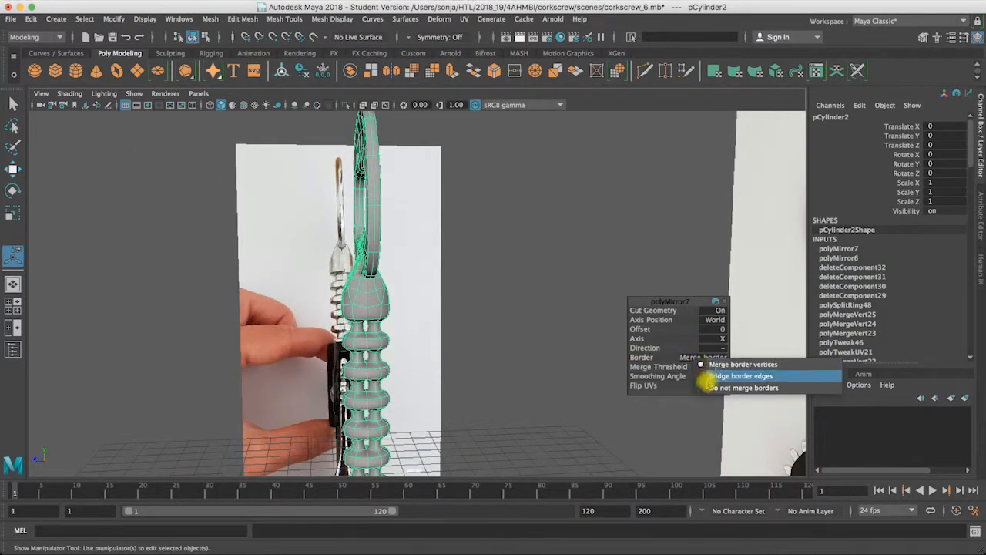
pyautogui.click(709, 389)
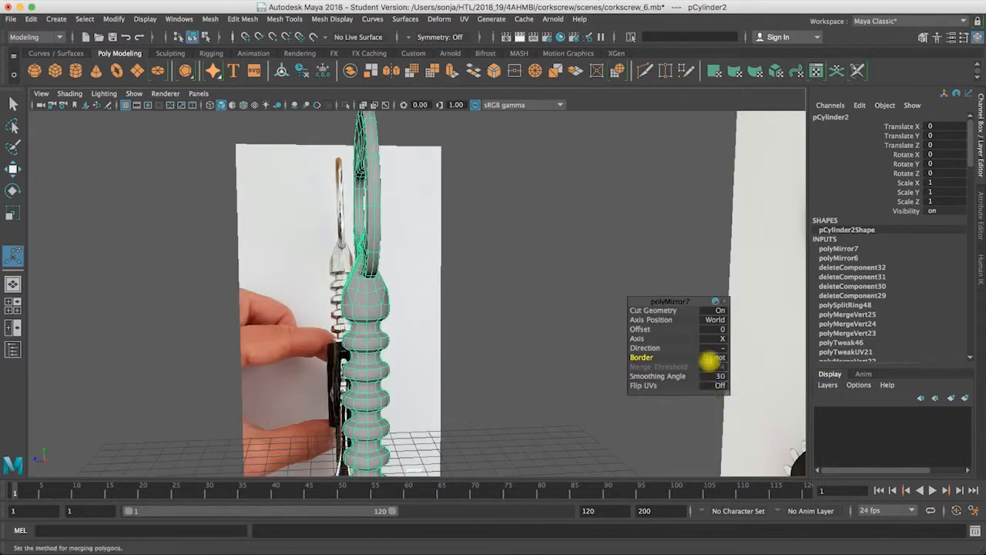
# Step: Check the smoothed mesh, select all vertices of the handle and shaft, and merge them with a 0.01 distance threshold
pyautogui.keyDown('alt'); pyautogui.moveTo(347, 304); pyautogui.dragTo(319, 334); pyautogui.keyUp('alt')
pyautogui.press('3')
pyautogui.press('1')
pyautogui.press('3')
pyautogui.keyDown('alt'); pyautogui.moveTo(434, 287); pyautogui.dragTo(375, 274, button='right'); pyautogui.keyUp('alt')
pyautogui.keyDown('alt'); pyautogui.moveTo(374, 274); pyautogui.dragTo(322, 226); pyautogui.keyUp('alt')
pyautogui.moveTo(322, 227); pyautogui.dragTo(282, 226, button='right')
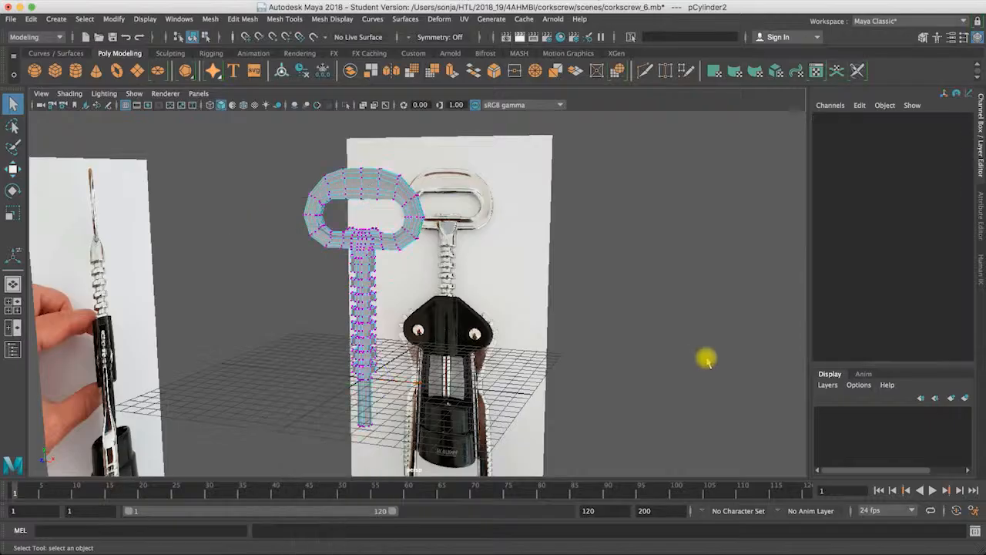
pyautogui.moveTo(374, 262); pyautogui.dragTo(468, 452)
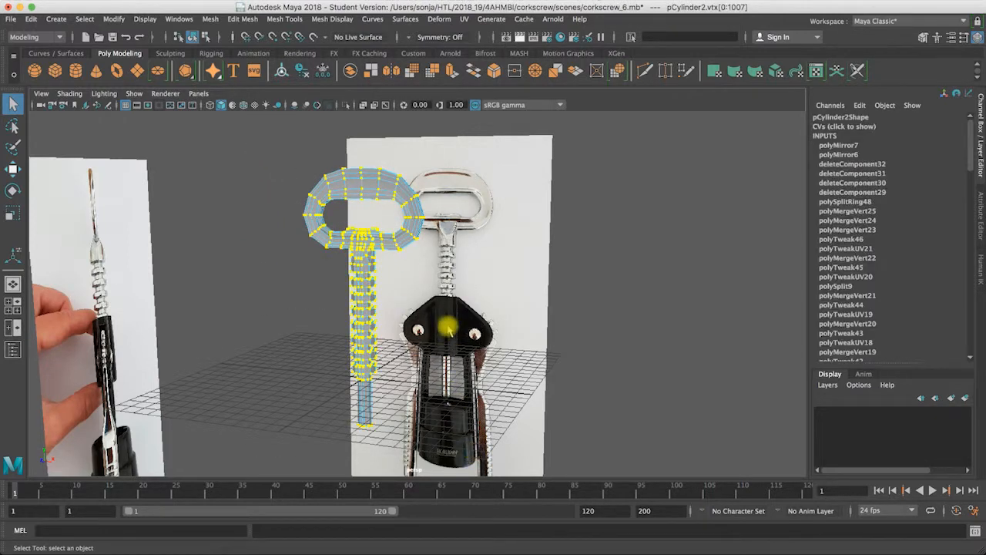
pyautogui.keyDown('alt'); pyautogui.moveTo(416, 261); pyautogui.dragTo(633, 263, button='right'); pyautogui.keyUp('alt')
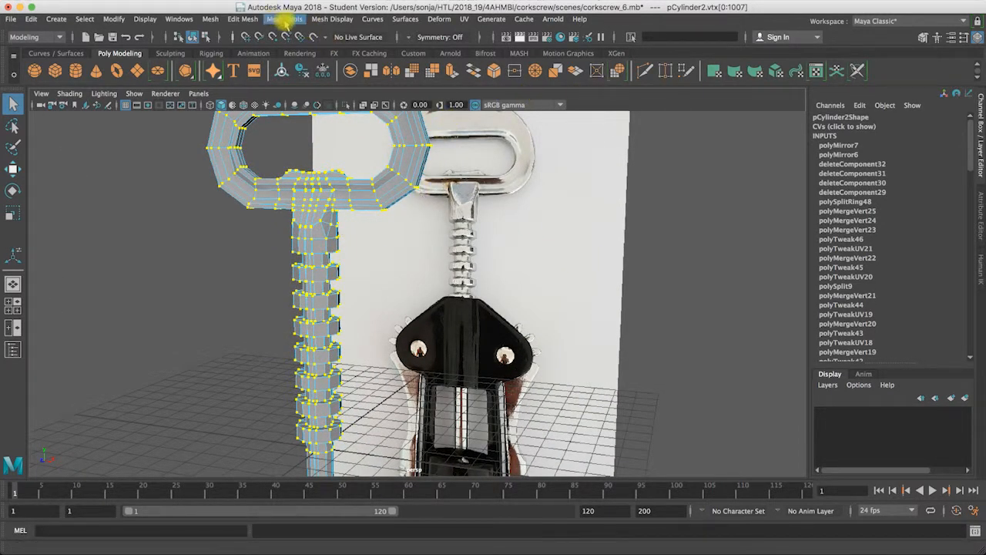
pyautogui.click(284, 19)
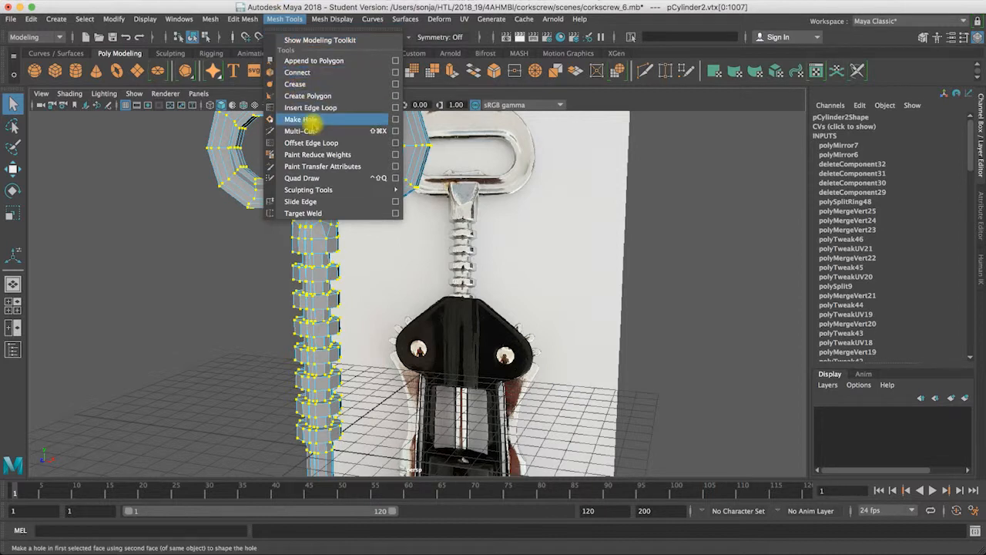
pyautogui.moveTo(242, 19)
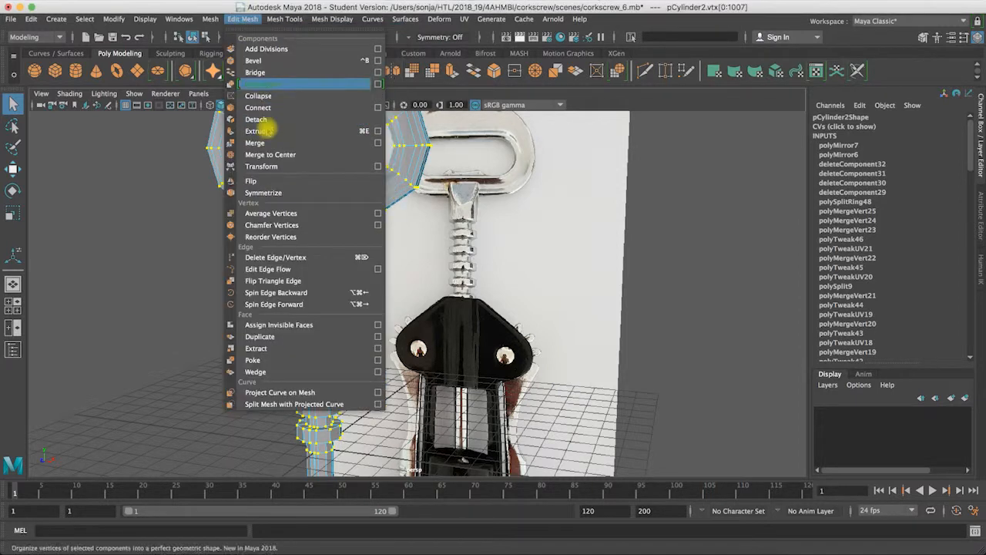
pyautogui.click(257, 143)
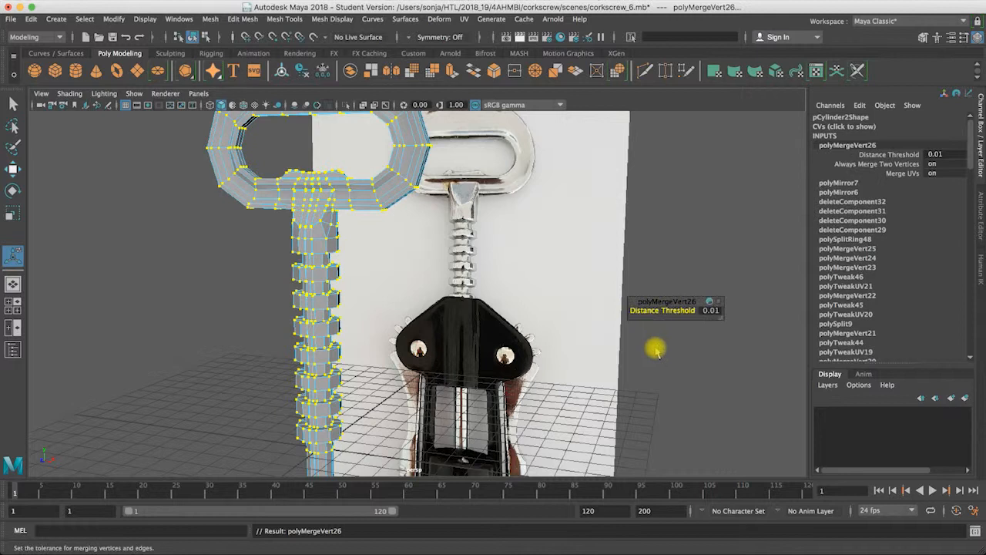
# Step: Examine the centre seam of the handle and shaft in smooth preview from several angles
pyautogui.press('3')
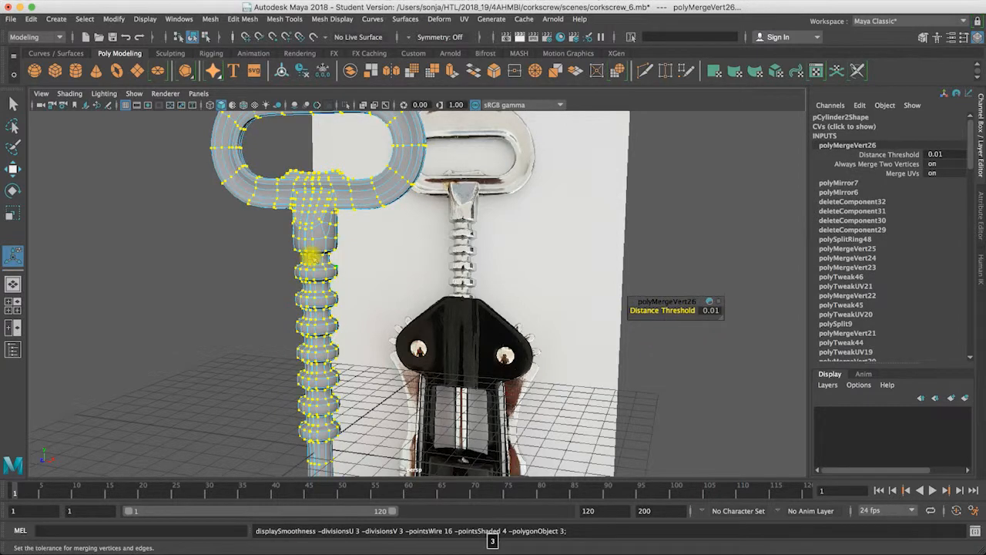
pyautogui.click(267, 280)
pyautogui.keyDown('alt'); pyautogui.moveTo(206, 278); pyautogui.dragTo(326, 257); pyautogui.keyUp('alt')
pyautogui.keyDown('alt'); pyautogui.moveTo(326, 257); pyautogui.dragTo(378, 190, button='right'); pyautogui.keyUp('alt')
pyautogui.keyDown('alt'); pyautogui.moveTo(379, 189); pyautogui.dragTo(416, 214, button='middle'); pyautogui.keyUp('alt')
pyautogui.keyDown('alt'); pyautogui.moveTo(416, 213); pyautogui.dragTo(380, 246); pyautogui.keyUp('alt')
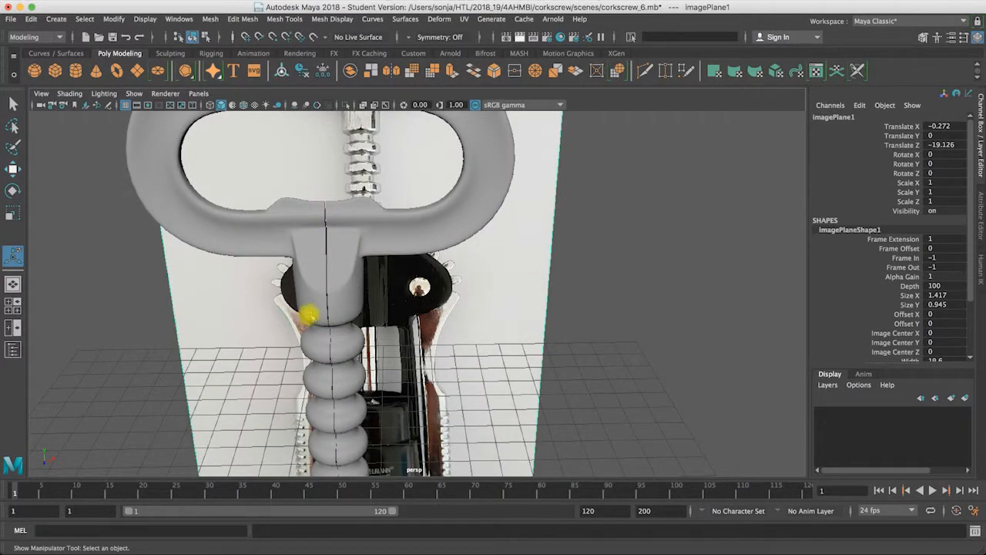
pyautogui.click(324, 267)
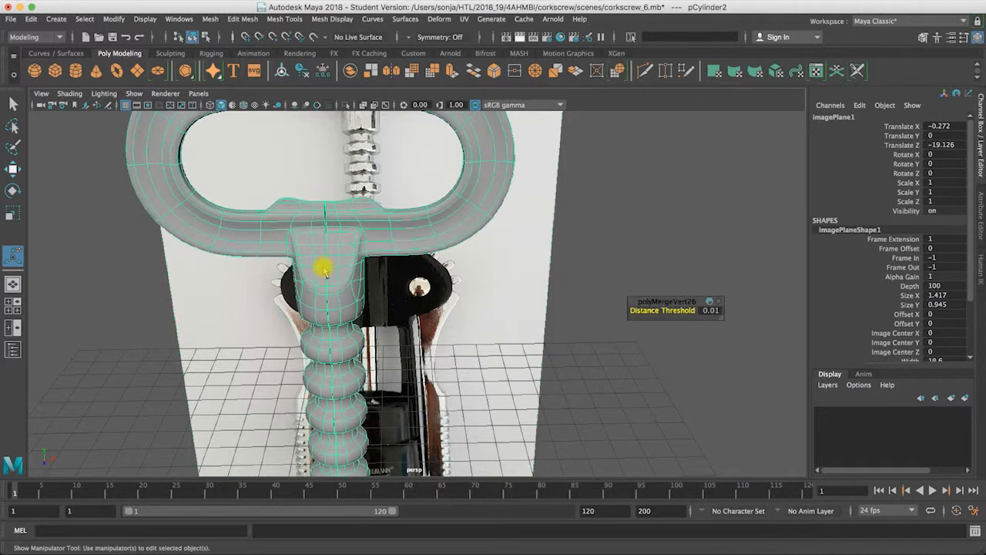
pyautogui.keyDown('alt'); pyautogui.moveTo(341, 263); pyautogui.dragTo(326, 224); pyautogui.keyUp('alt')
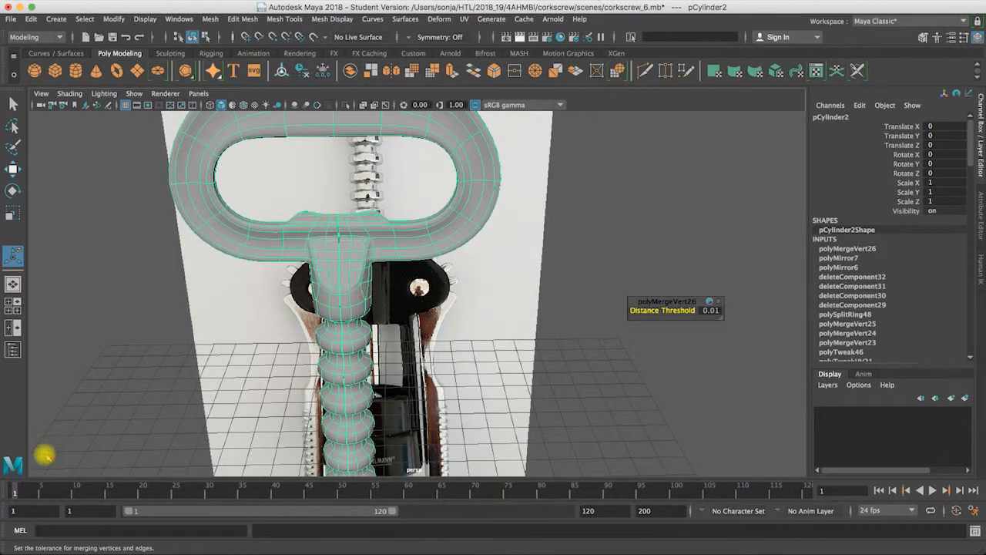
pyautogui.keyDown('alt'); pyautogui.moveTo(293, 271); pyautogui.dragTo(649, 252, button='right'); pyautogui.keyUp('alt')
pyautogui.moveTo(257, 193)
pyautogui.keyDown('alt'); pyautogui.mouseDown(button='right')
pyautogui.moveTo(344, 193)
pyautogui.moveTo(240, 194)
pyautogui.mouseUp(button='right'); pyautogui.keyUp('alt')
pyautogui.keyDown('alt'); pyautogui.moveTo(240, 194); pyautogui.dragTo(156, 205); pyautogui.keyUp('alt')
pyautogui.moveTo(359, 211)
pyautogui.keyDown('alt'); pyautogui.mouseDown()
pyautogui.moveTo(360, 239)
pyautogui.moveTo(355, 203)
pyautogui.mouseUp(); pyautogui.keyUp('alt')
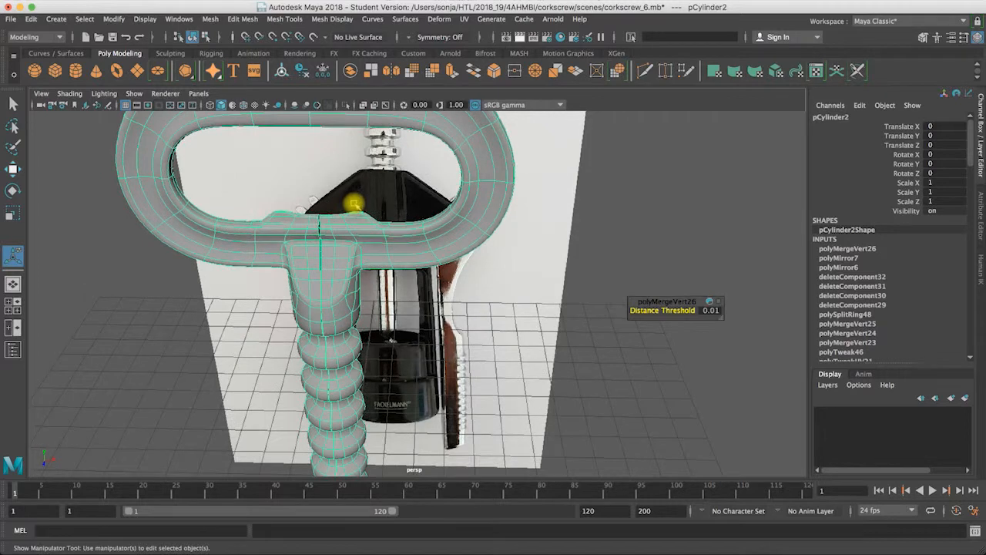
pyautogui.keyDown('alt'); pyautogui.moveTo(389, 268); pyautogui.dragTo(357, 222); pyautogui.keyUp('alt')
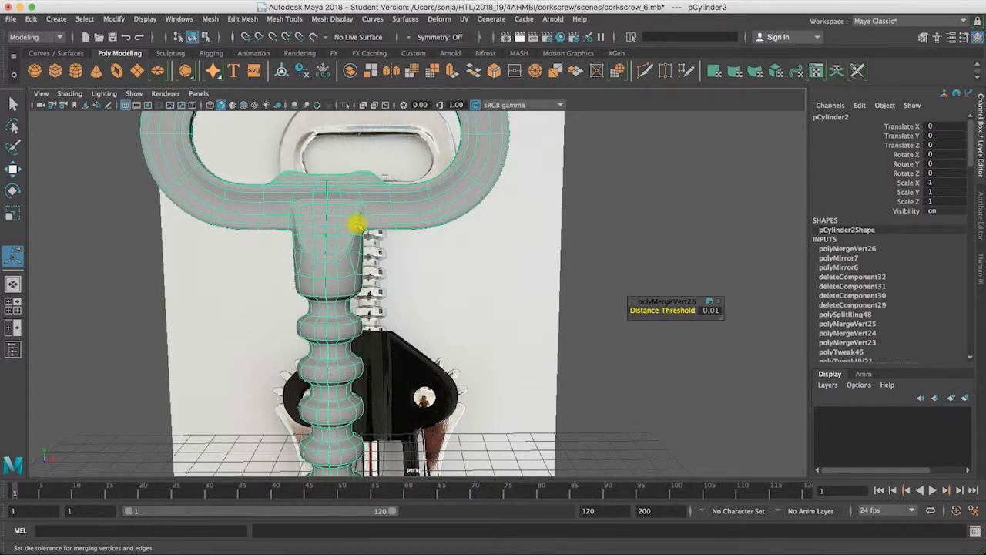
pyautogui.press('space')
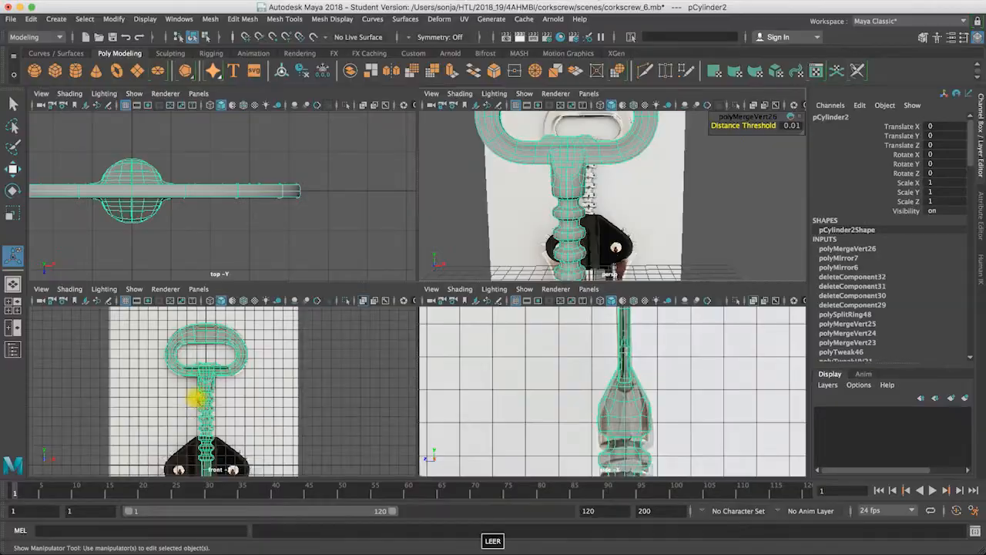
# Step: Select the column of vertices along the centre line of the handle joint and shaft in the front view and merge them
pyautogui.press('space')
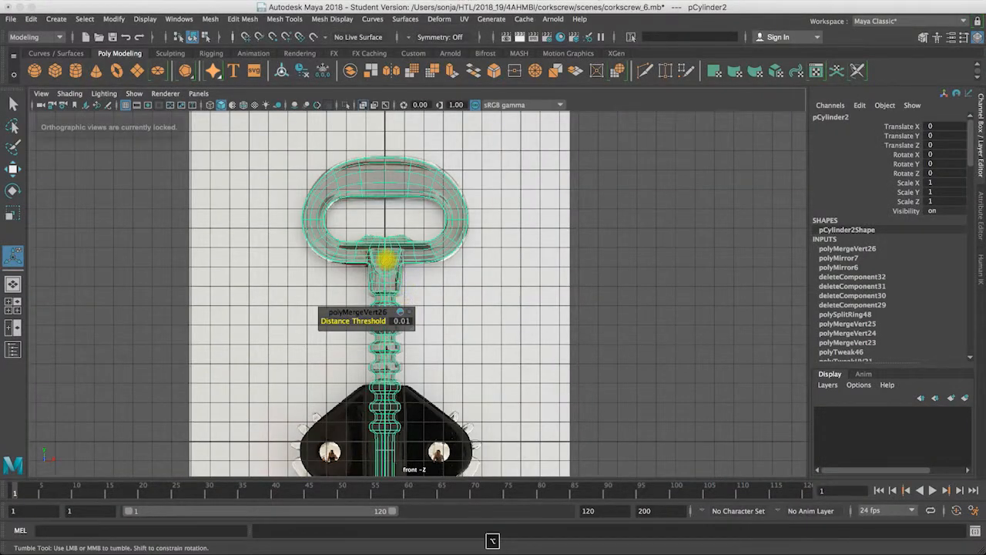
pyautogui.click(13, 104)
pyautogui.press('alt')
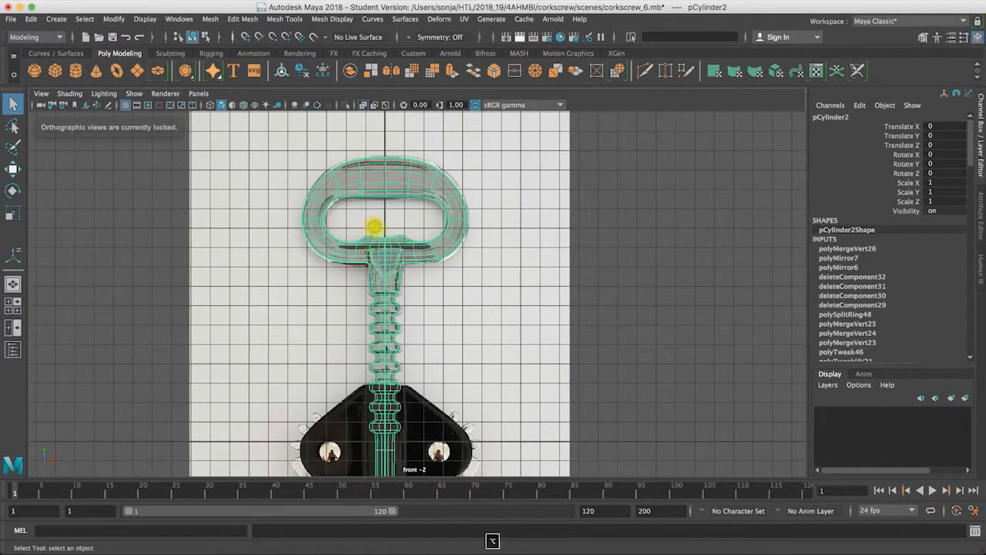
pyautogui.moveTo(388, 245); pyautogui.dragTo(366, 244, button='right')
pyautogui.keyDown('alt'); pyautogui.moveTo(391, 235); pyautogui.dragTo(346, 177, button='middle'); pyautogui.keyUp('alt')
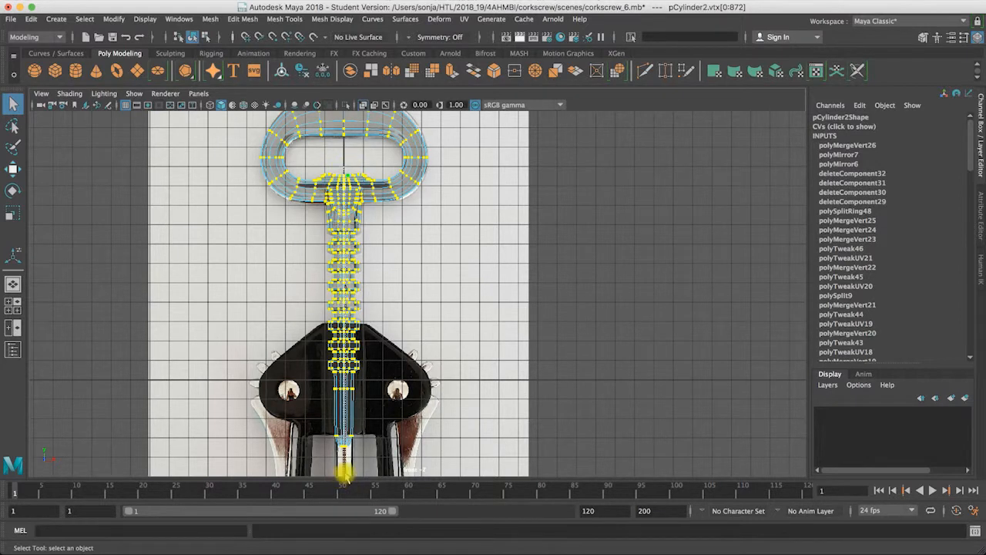
pyautogui.doubleClick(344, 475)
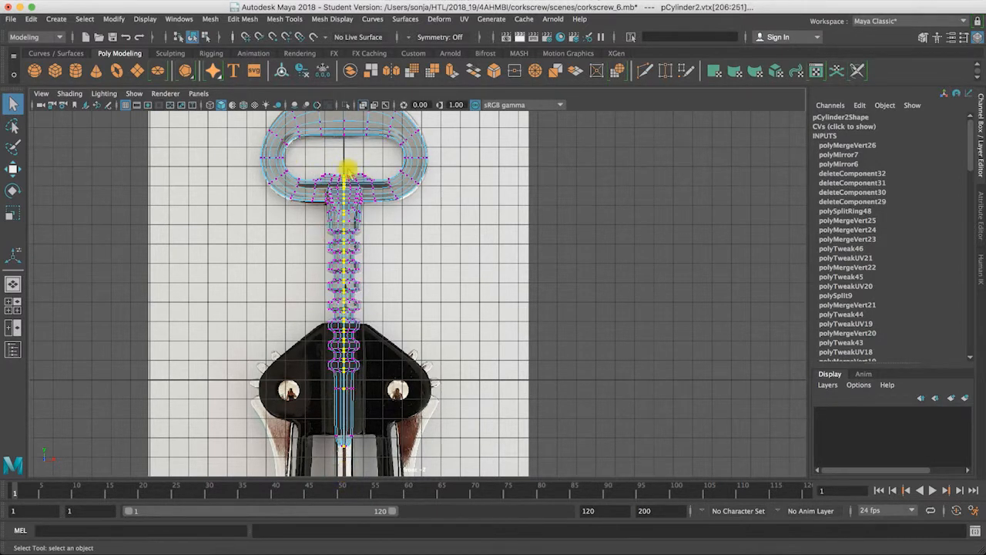
pyautogui.press('space')
pyautogui.press('space')
pyautogui.keyDown('alt'); pyautogui.moveTo(362, 194); pyautogui.dragTo(549, 196, button='right'); pyautogui.keyUp('alt')
pyautogui.keyDown('alt'); pyautogui.moveTo(430, 258); pyautogui.dragTo(423, 222, button='middle'); pyautogui.keyUp('alt')
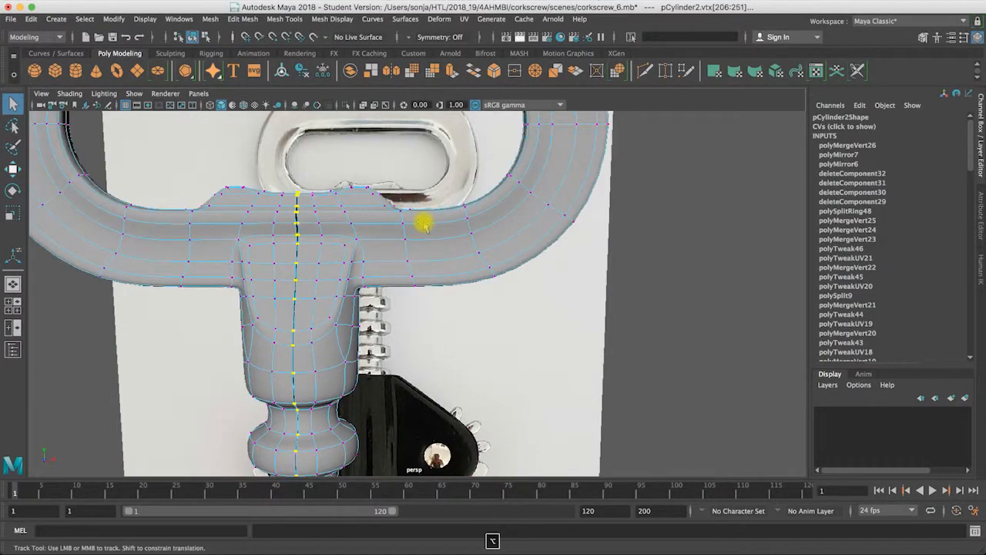
pyautogui.click(242, 19)
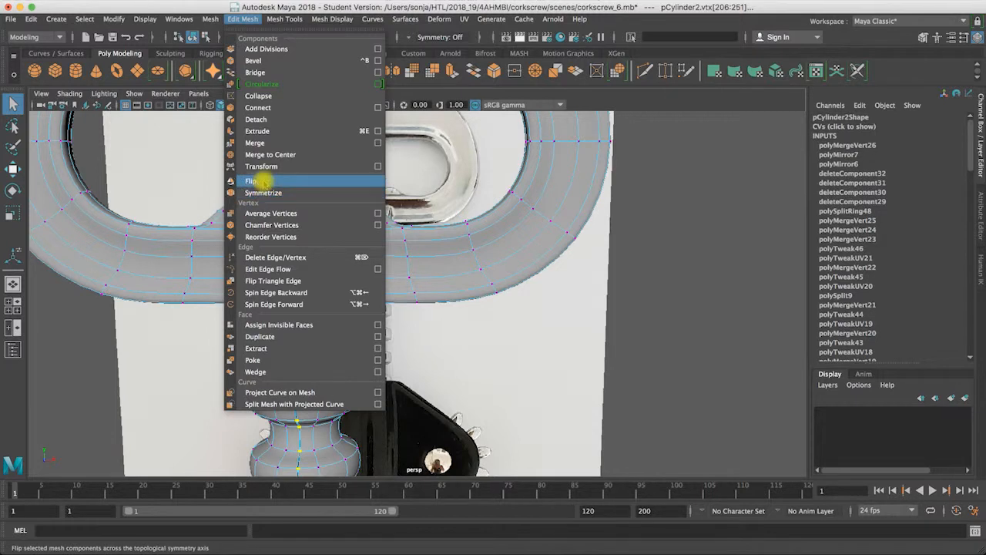
pyautogui.moveTo(209, 20)
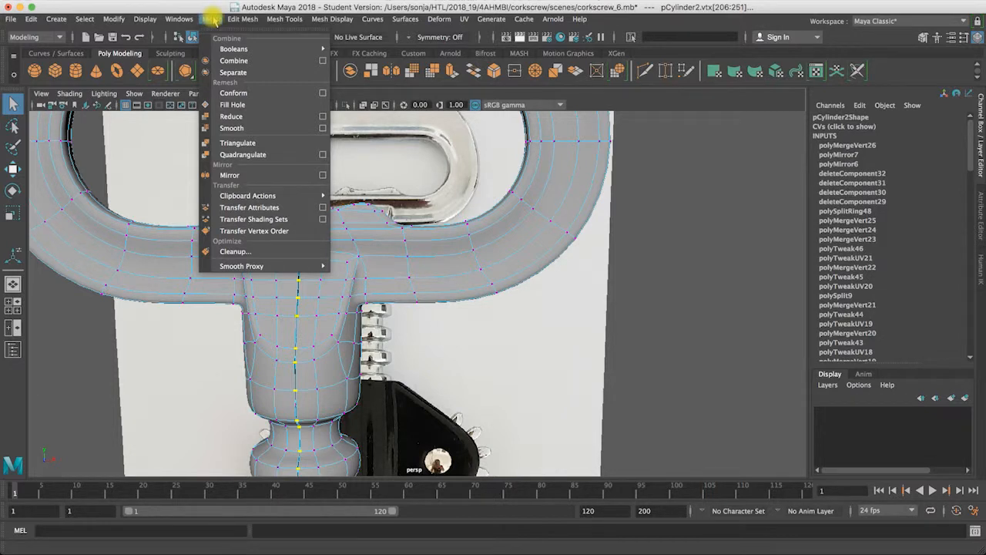
pyautogui.moveTo(245, 22)
pyautogui.click(258, 143)
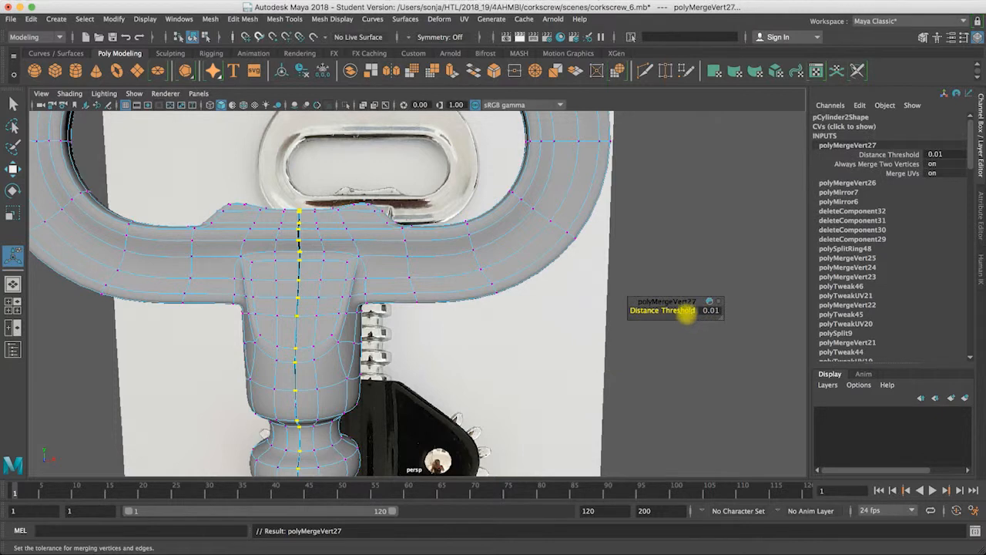
# Step: Try distance thresholds of 0.21 and 0.1 for the merge of the centre seam vertices
pyautogui.moveTo(688, 311)
pyautogui.mouseDown()
pyautogui.moveTo(709, 313)
pyautogui.moveTo(686, 310)
pyautogui.mouseUp()
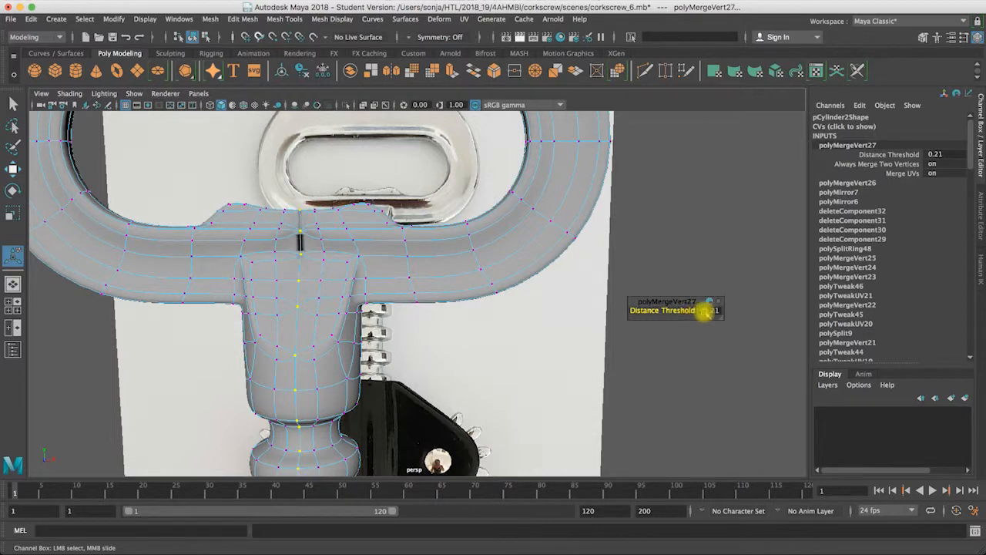
pyautogui.click(710, 312)
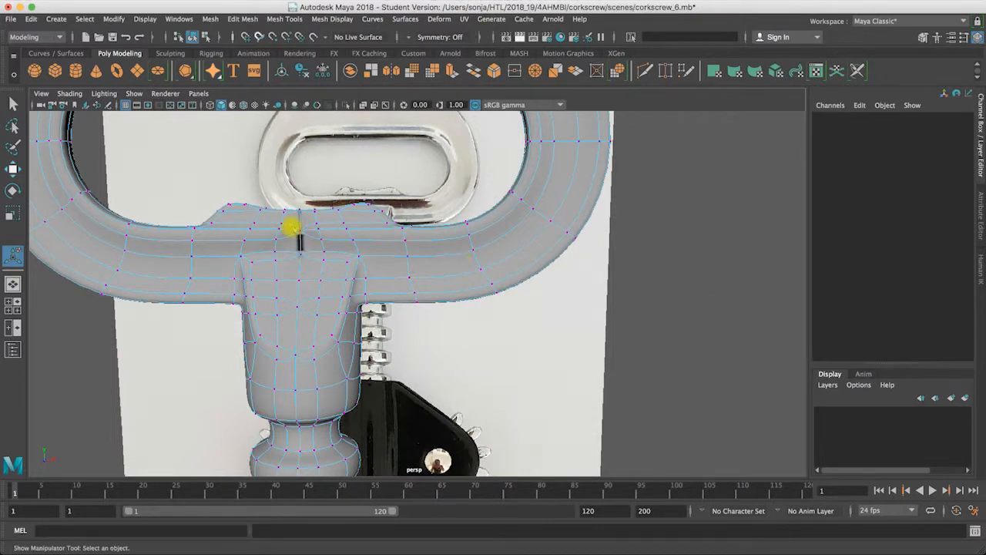
pyautogui.press('z')
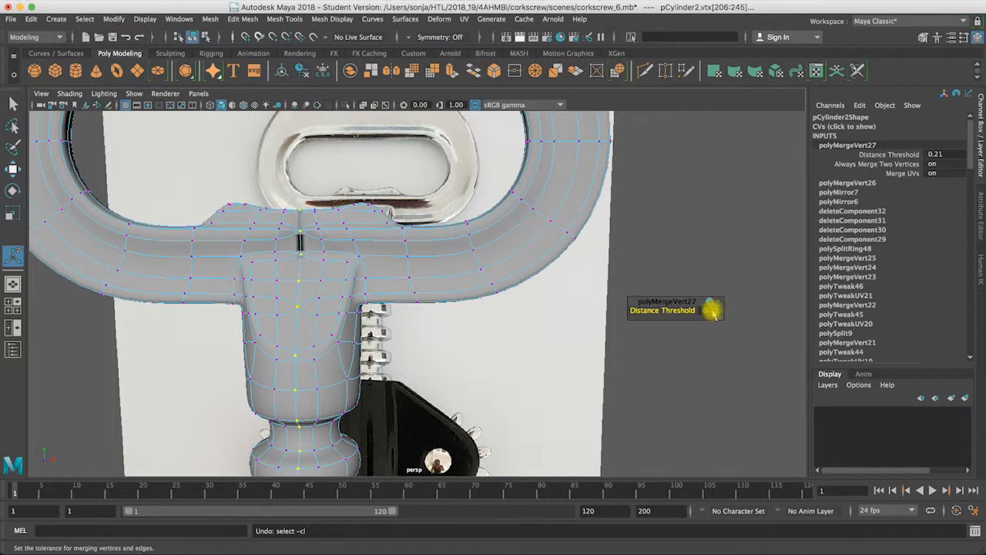
pyautogui.click(710, 310)
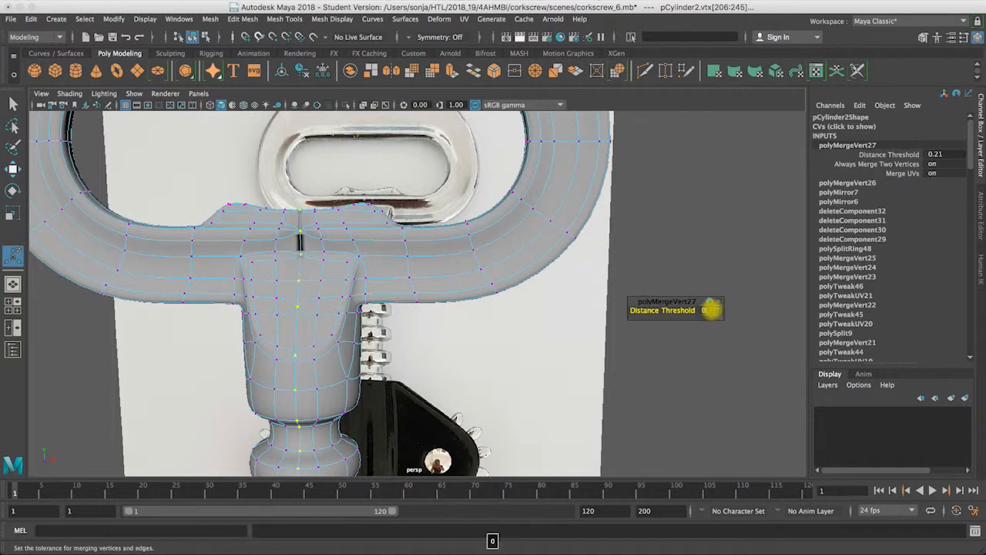
pyautogui.write('0.1')
pyautogui.press('Return')
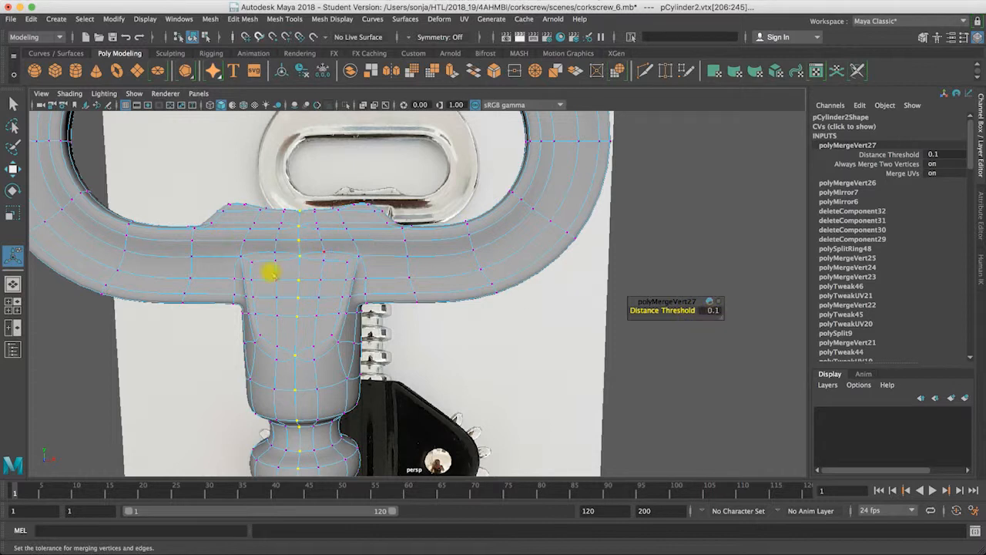
# Step: Set the centre seam merge's distance threshold to 0.05
pyautogui.click(713, 310)
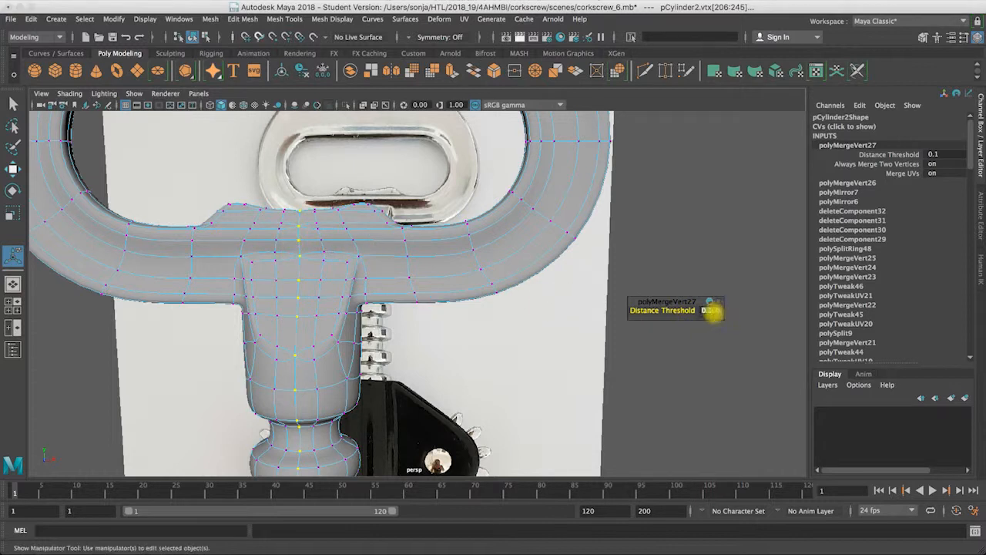
pyautogui.write('0.')
pyautogui.press('Return')
pyautogui.click(713, 313)
pyautogui.press('Return')
pyautogui.click(713, 311)
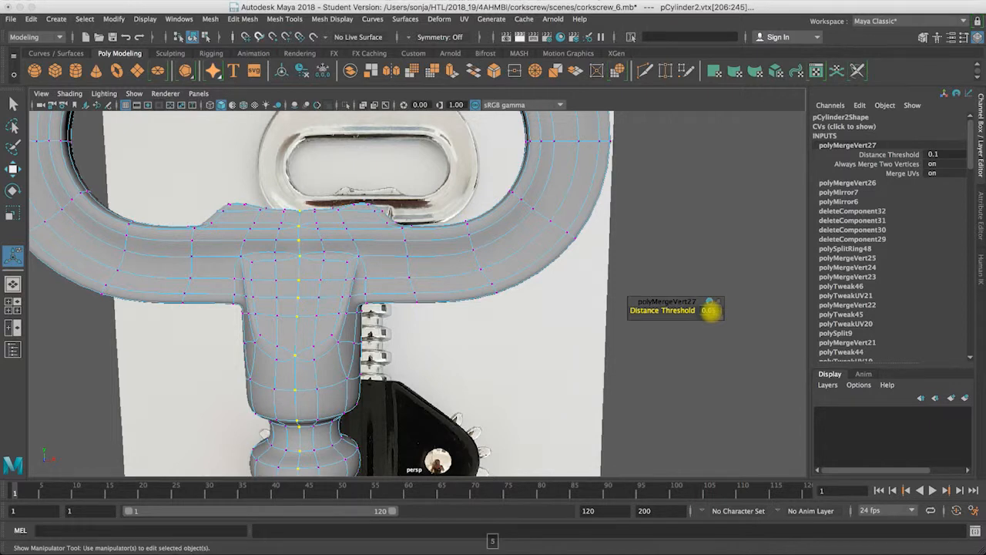
pyautogui.press('Return')
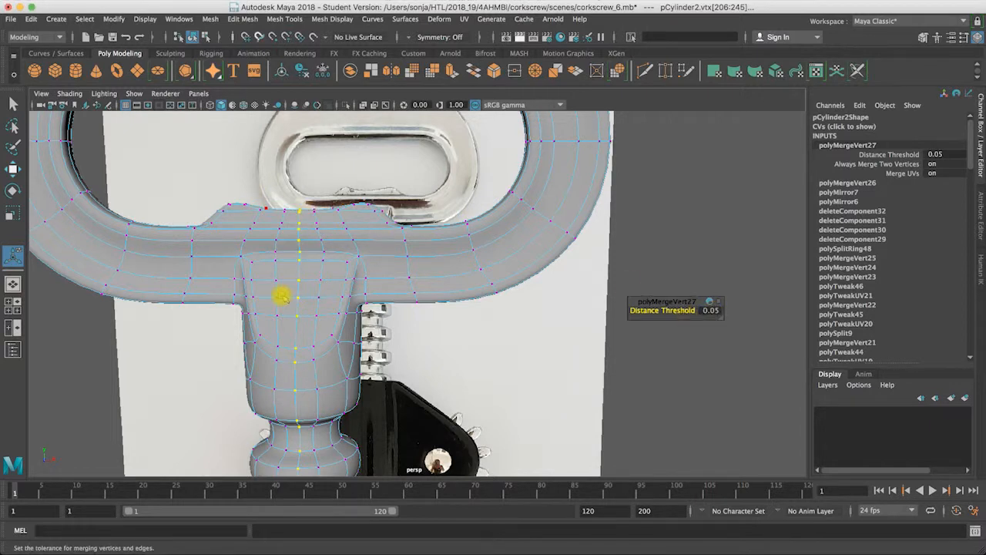
# Step: Examine the merged centre seam where the handle meets the shaft from the front and from below
pyautogui.keyDown('alt'); pyautogui.moveTo(321, 240); pyautogui.dragTo(327, 246); pyautogui.keyUp('alt')
pyautogui.moveTo(328, 245); pyautogui.dragTo(366, 227, button='right')
pyautogui.moveTo(313, 252); pyautogui.dragTo(315, 225, button='right')
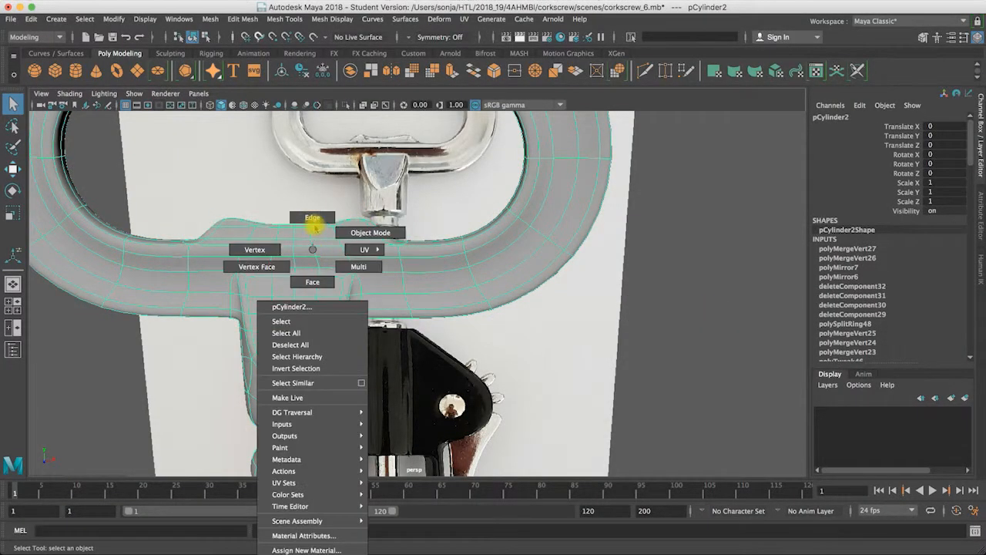
pyautogui.click(537, 301)
pyautogui.keyDown('alt'); pyautogui.moveTo(458, 310); pyautogui.dragTo(531, 284, button='right'); pyautogui.keyUp('alt')
pyautogui.rightClick(533, 283)
pyautogui.moveTo(429, 251); pyautogui.dragTo(482, 234, button='right')
pyautogui.click(590, 259)
pyautogui.keyDown('alt'); pyautogui.moveTo(546, 280); pyautogui.dragTo(305, 328); pyautogui.keyUp('alt')
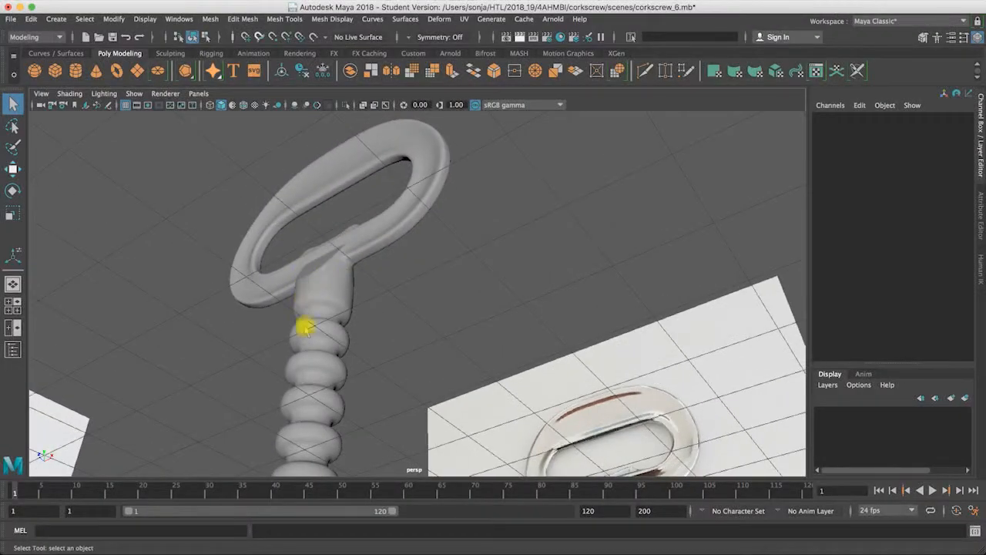
# Step: Select the vertical edge loop along the centre of the handle joint and shaft and delete it
pyautogui.keyDown('alt'); pyautogui.moveTo(301, 377); pyautogui.dragTo(324, 267); pyautogui.keyUp('alt')
pyautogui.click(322, 264)
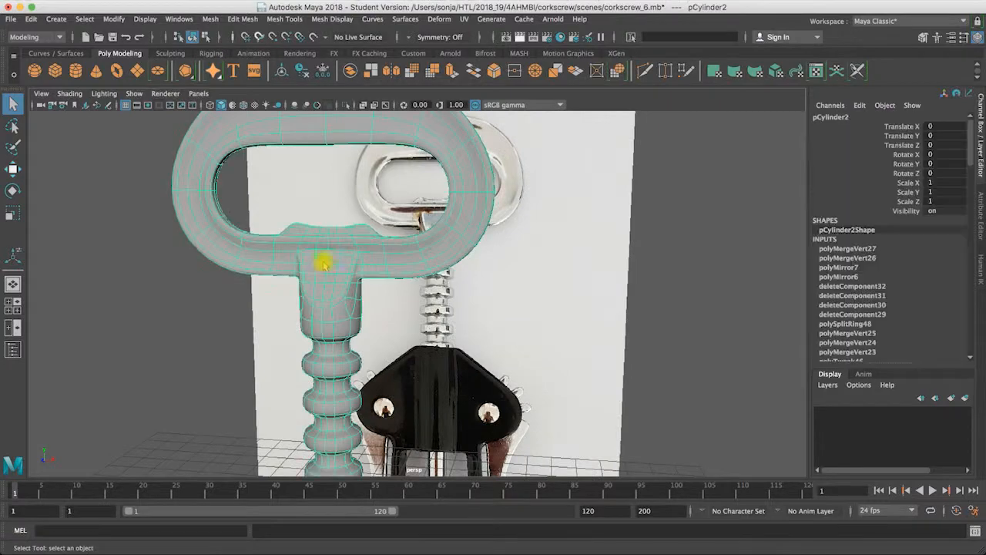
pyautogui.moveTo(328, 247); pyautogui.dragTo(328, 221, button='right')
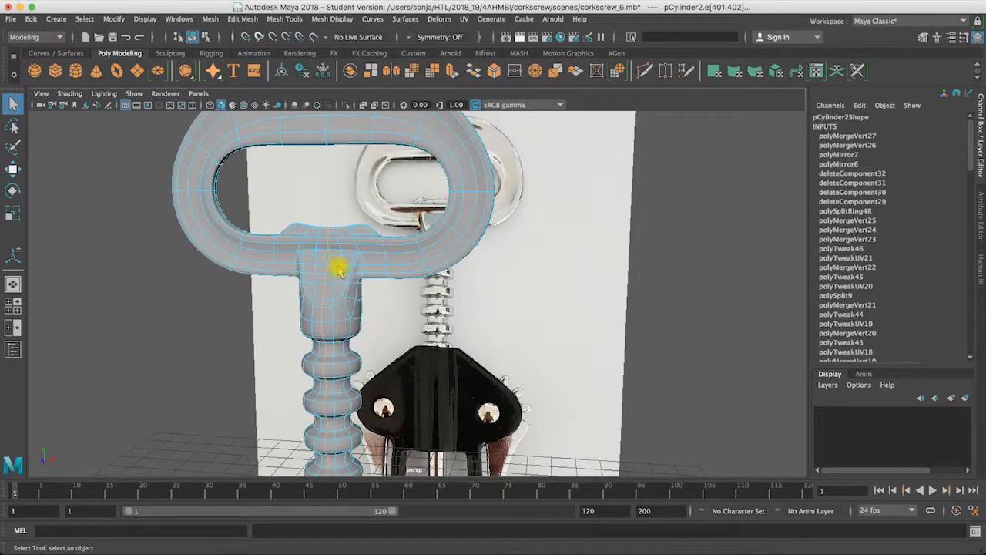
pyautogui.click(339, 267)
# Step: Select all vertices of the handle and shaft, delete the leftover loose ones, and show the mesh in smooth preview
pyautogui.rightClick(339, 262)
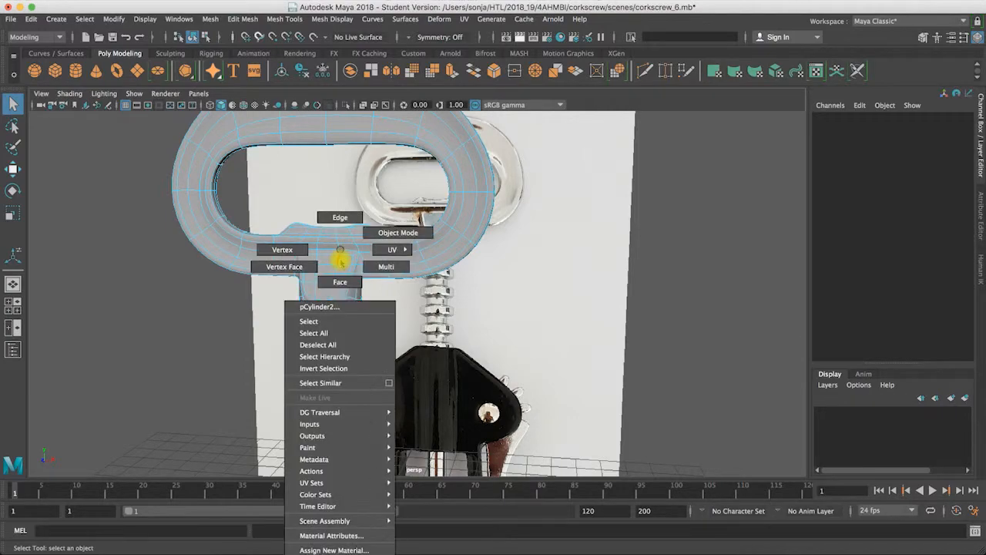
pyautogui.moveTo(296, 253); pyautogui.dragTo(293, 252, button='right')
pyautogui.keyDown('alt'); pyautogui.moveTo(437, 254); pyautogui.dragTo(116, 256, button='right'); pyautogui.keyUp('alt')
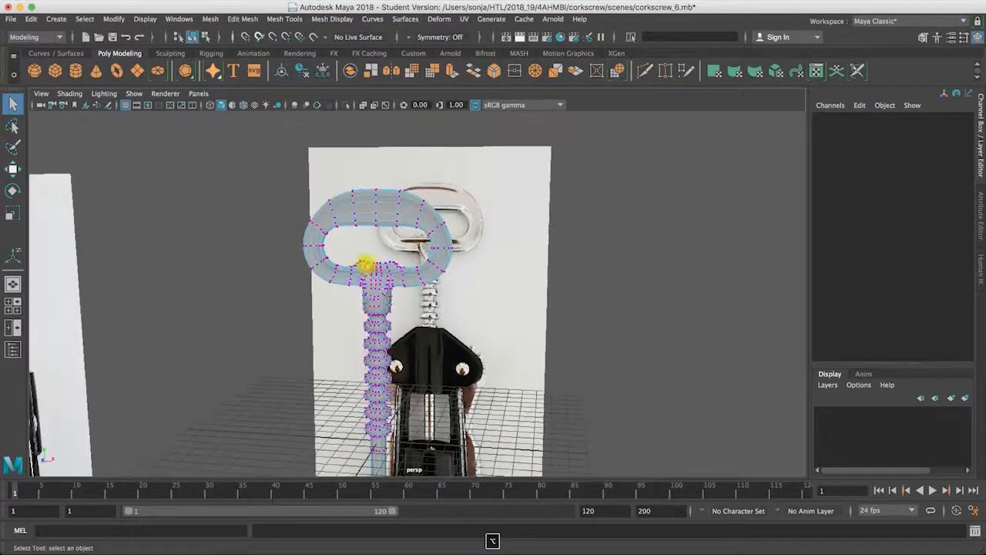
pyautogui.moveTo(282, 177); pyautogui.dragTo(490, 493)
pyautogui.press('BackSpace')
pyautogui.press('3')
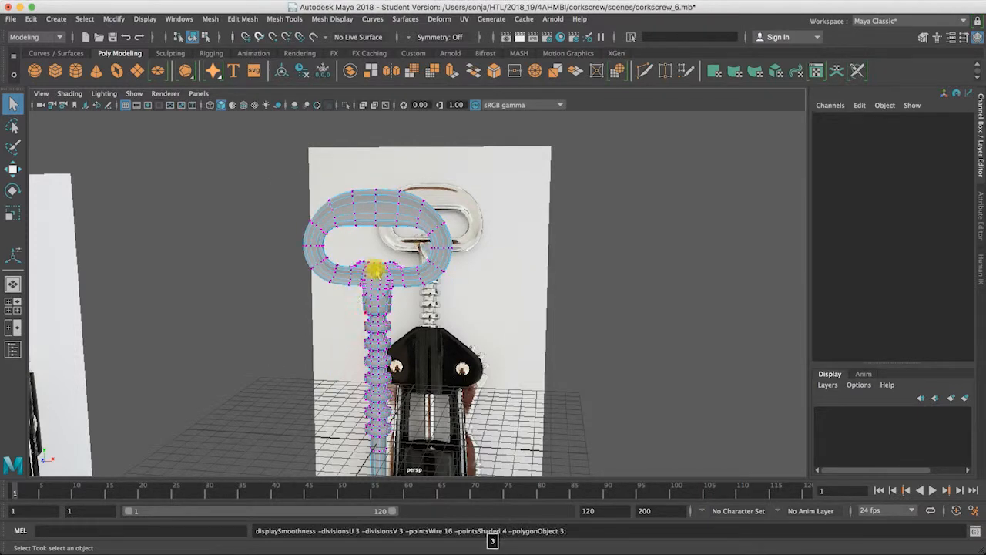
# Step: Return to object mode and compare the smoothed handle and shaft with the reference photo from several angles
pyautogui.rightClick(378, 269)
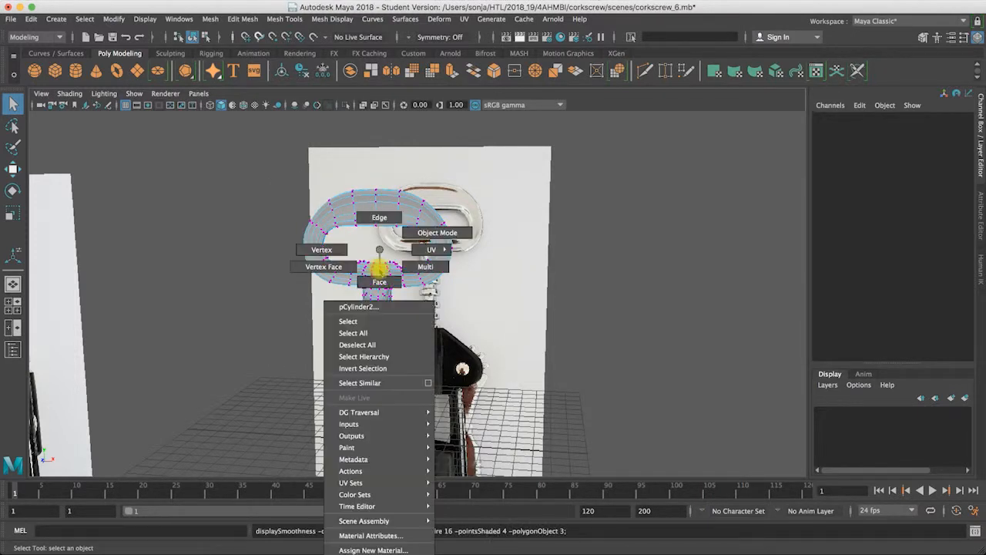
pyautogui.moveTo(536, 248); pyautogui.dragTo(533, 250, button='right')
pyautogui.click(527, 253)
pyautogui.keyDown('alt'); pyautogui.moveTo(493, 285); pyautogui.dragTo(420, 306); pyautogui.keyUp('alt')
pyautogui.keyDown('alt'); pyautogui.moveTo(420, 306); pyautogui.dragTo(585, 317, button='right'); pyautogui.keyUp('alt')
pyautogui.keyDown('alt'); pyautogui.moveTo(586, 318); pyautogui.dragTo(246, 227); pyautogui.keyUp('alt')
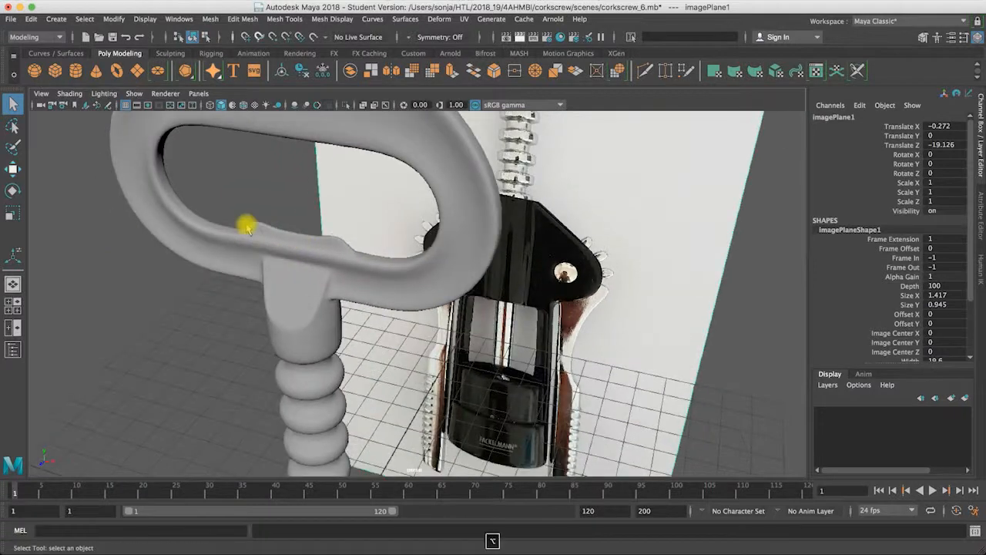
pyautogui.keyDown('alt'); pyautogui.moveTo(371, 245); pyautogui.dragTo(398, 178); pyautogui.keyUp('alt')
pyautogui.keyDown('alt'); pyautogui.moveTo(398, 178); pyautogui.dragTo(370, 228, button='right'); pyautogui.keyUp('alt')
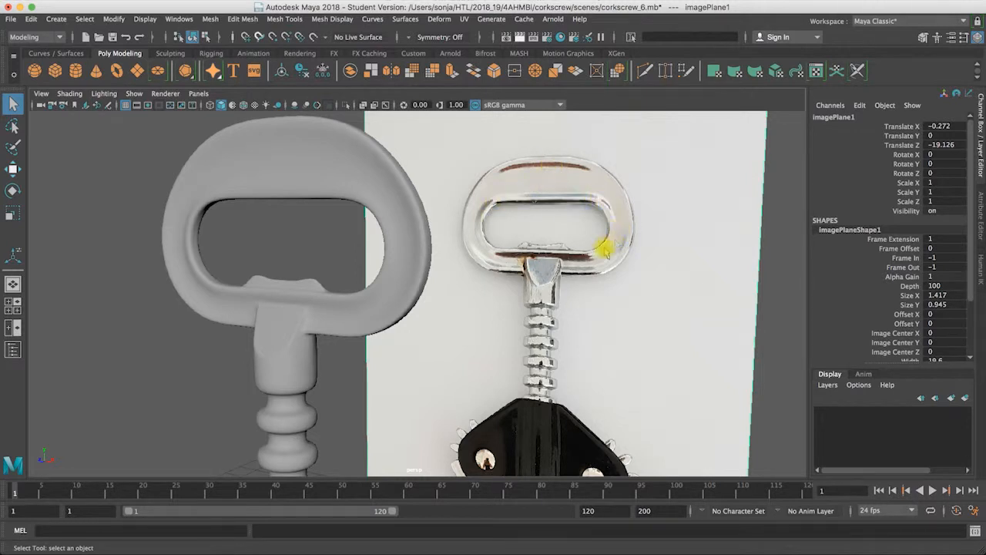
# Step: Select the handle mesh, turn off its smooth preview, and inspect it down to the shaft's bottom end cap
pyautogui.click(231, 187)
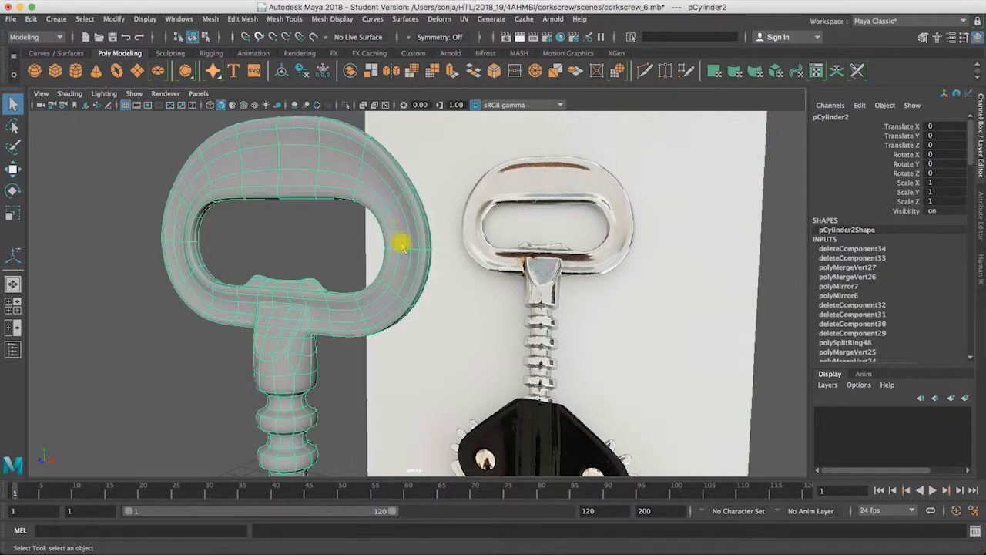
pyautogui.moveTo(290, 194)
pyautogui.keyDown('alt'); pyautogui.mouseDown()
pyautogui.moveTo(330, 198)
pyautogui.moveTo(306, 196)
pyautogui.mouseUp(); pyautogui.keyUp('alt')
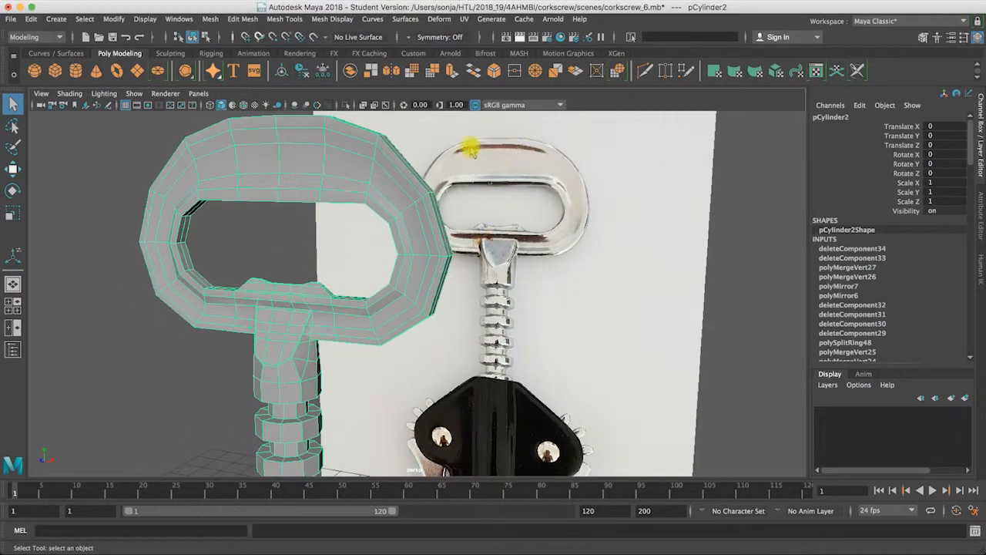
pyautogui.keyDown('alt'); pyautogui.moveTo(392, 295); pyautogui.dragTo(447, 231, button='middle'); pyautogui.keyUp('alt')
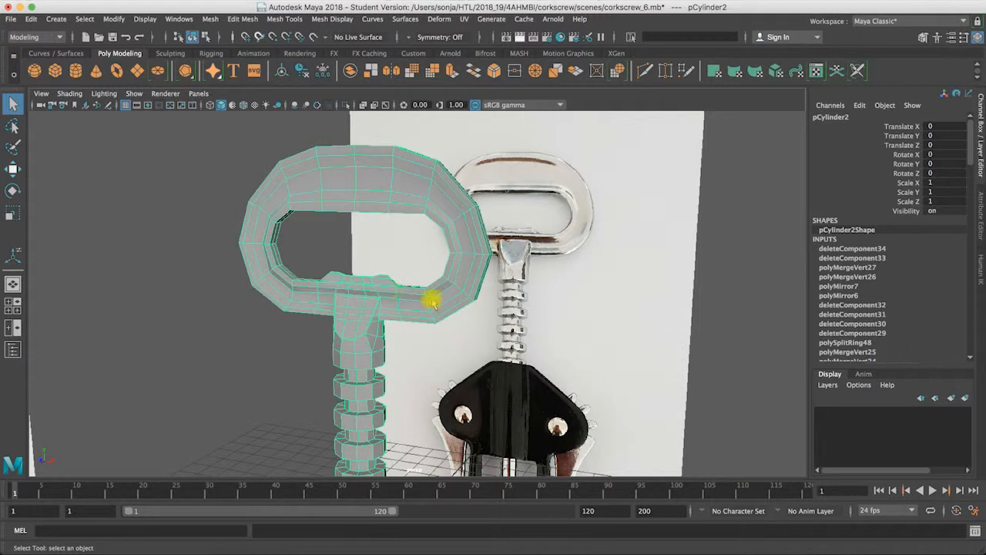
pyautogui.keyDown('alt'); pyautogui.moveTo(486, 307); pyautogui.dragTo(465, 244, button='middle'); pyautogui.keyUp('alt')
pyautogui.keyDown('alt'); pyautogui.moveTo(464, 244); pyautogui.dragTo(529, 394); pyautogui.keyUp('alt')
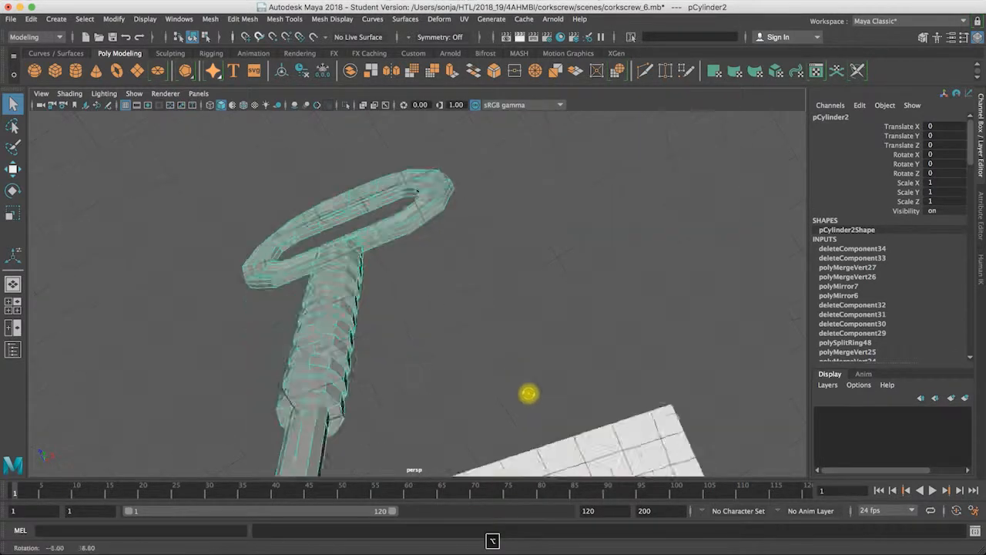
pyautogui.keyDown('alt'); pyautogui.moveTo(473, 296); pyautogui.dragTo(463, 271, button='middle'); pyautogui.keyUp('alt')
pyautogui.keyDown('alt'); pyautogui.moveTo(463, 271); pyautogui.dragTo(394, 332); pyautogui.keyUp('alt')
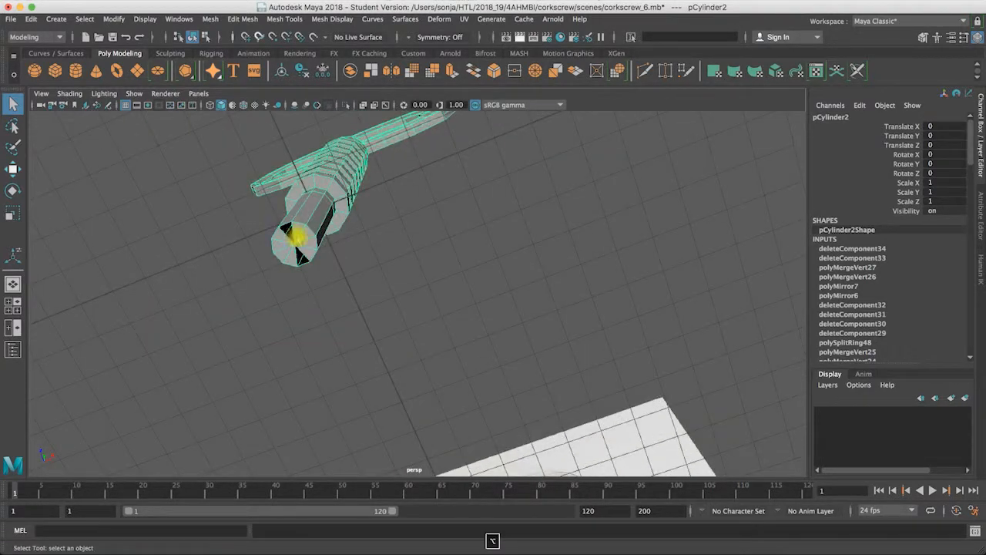
# Step: Try to close the gaps in the shaft's bottom end cap with Fill Hole
pyautogui.rightClick(296, 225)
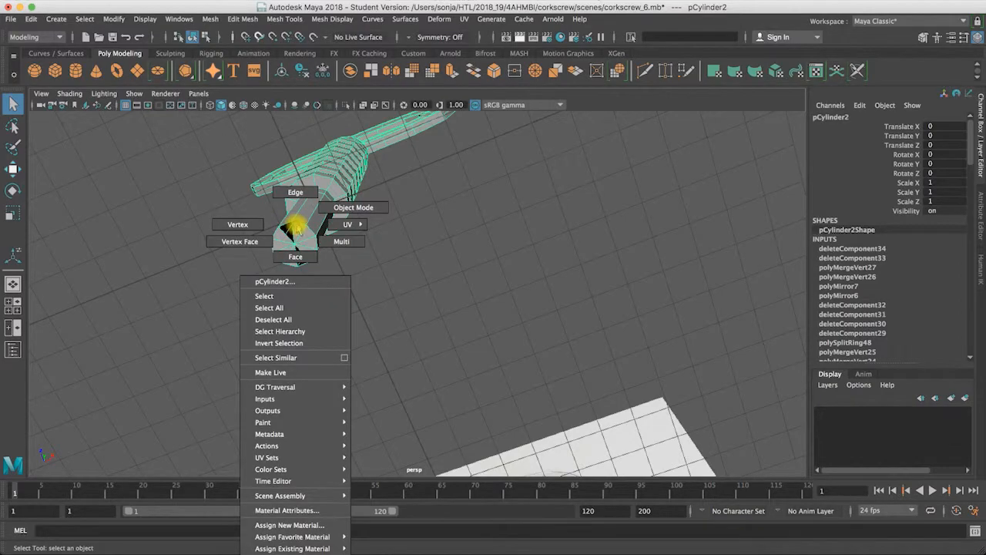
pyautogui.click(209, 18)
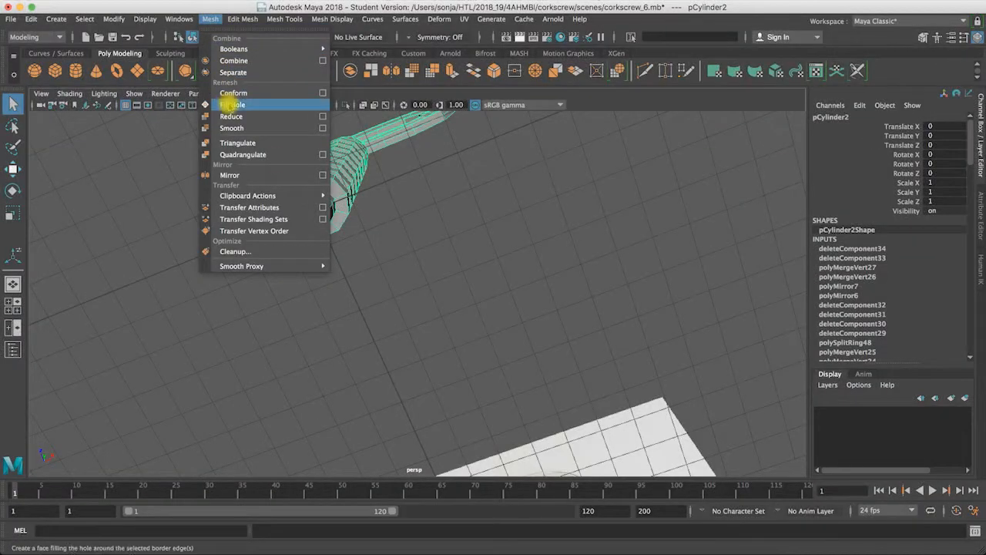
pyautogui.click(230, 105)
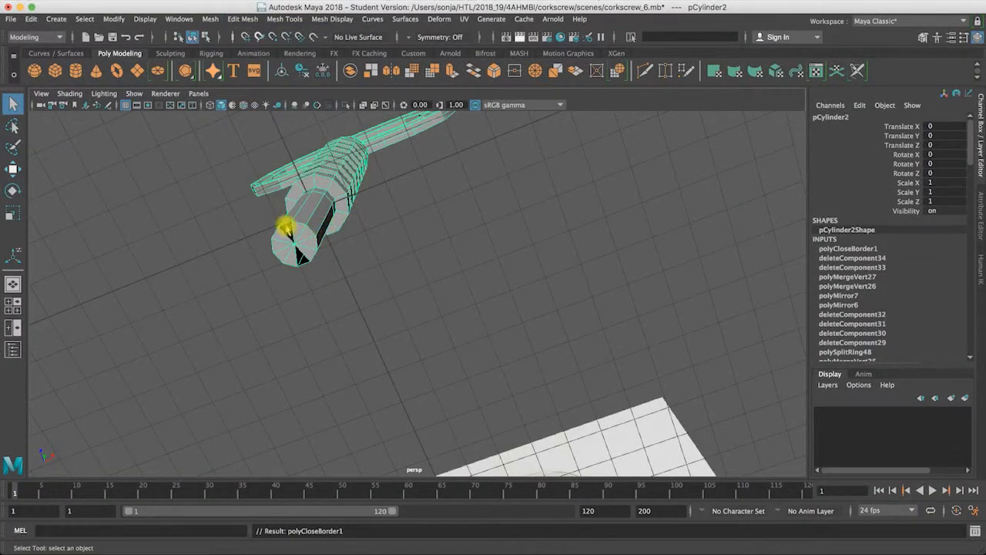
# Step: Select the triangular faces of the shaft's bottom end cap, delete them, and view the whole model
pyautogui.keyDown('alt'); pyautogui.moveTo(283, 228); pyautogui.dragTo(424, 196); pyautogui.keyUp('alt')
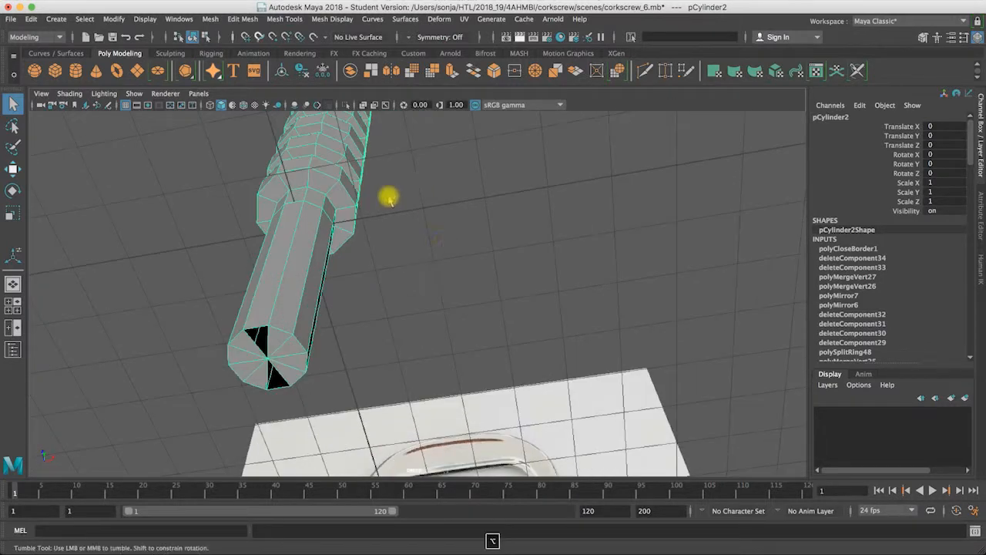
pyautogui.moveTo(273, 348)
pyautogui.mouseDown(button='right')
pyautogui.moveTo(278, 359)
pyautogui.moveTo(272, 279)
pyautogui.moveTo(280, 347)
pyautogui.mouseUp(button='right')
pyautogui.click(285, 348)
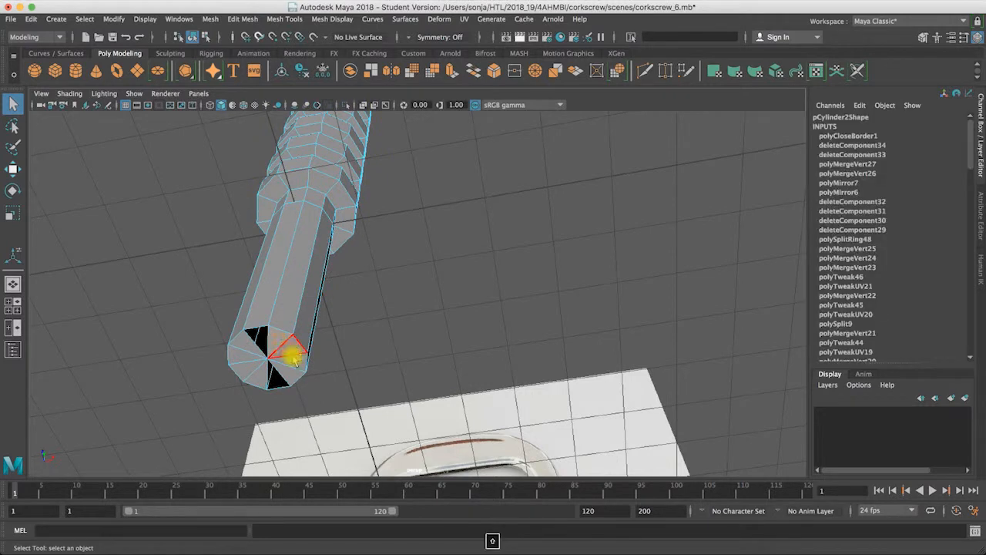
pyautogui.keyDown('shift'); pyautogui.click(294, 355); pyautogui.keyUp('shift')
pyautogui.keyDown('shift'); pyautogui.click(261, 377); pyautogui.keyUp('shift')
pyautogui.keyDown('shift'); pyautogui.click(245, 369); pyautogui.keyUp('shift')
pyautogui.keyDown('shift'); pyautogui.click(241, 354); pyautogui.keyUp('shift')
pyautogui.keyDown('shift'); pyautogui.click(243, 343); pyautogui.keyUp('shift')
pyautogui.keyDown('alt'); pyautogui.moveTo(315, 318); pyautogui.dragTo(362, 193); pyautogui.keyUp('alt')
pyautogui.keyDown('alt'); pyautogui.moveTo(451, 379); pyautogui.dragTo(365, 364); pyautogui.keyUp('alt')
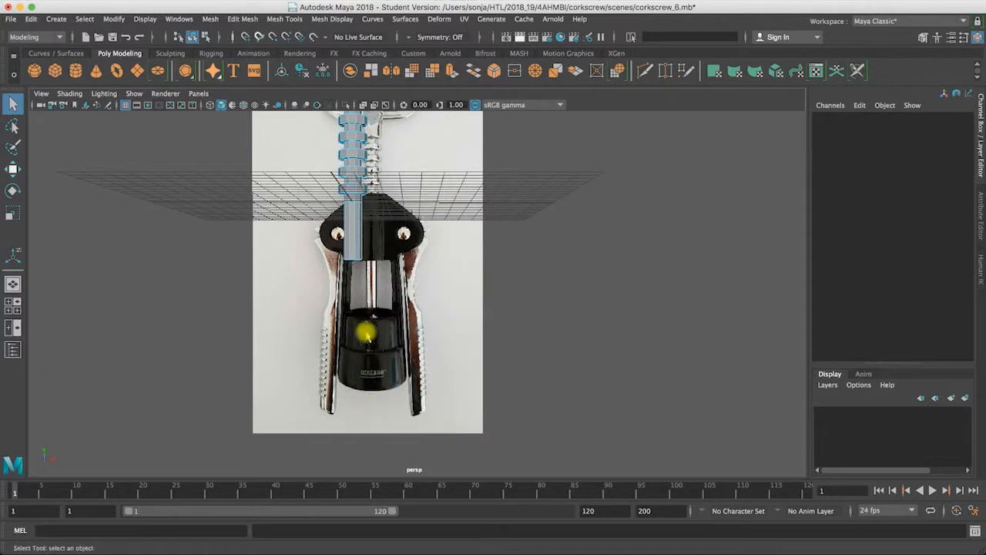
pyautogui.keyDown('alt'); pyautogui.moveTo(458, 223); pyautogui.dragTo(385, 323); pyautogui.keyUp('alt')
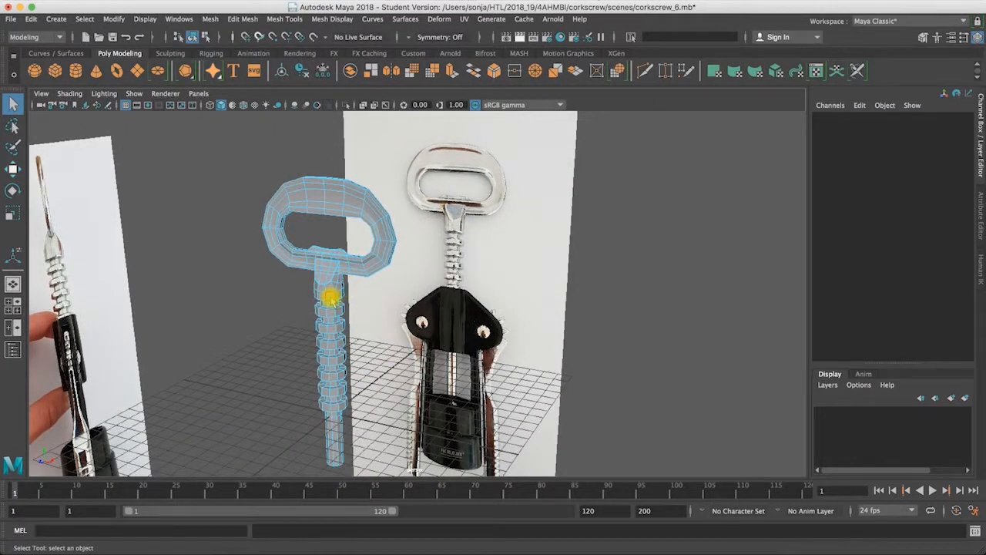